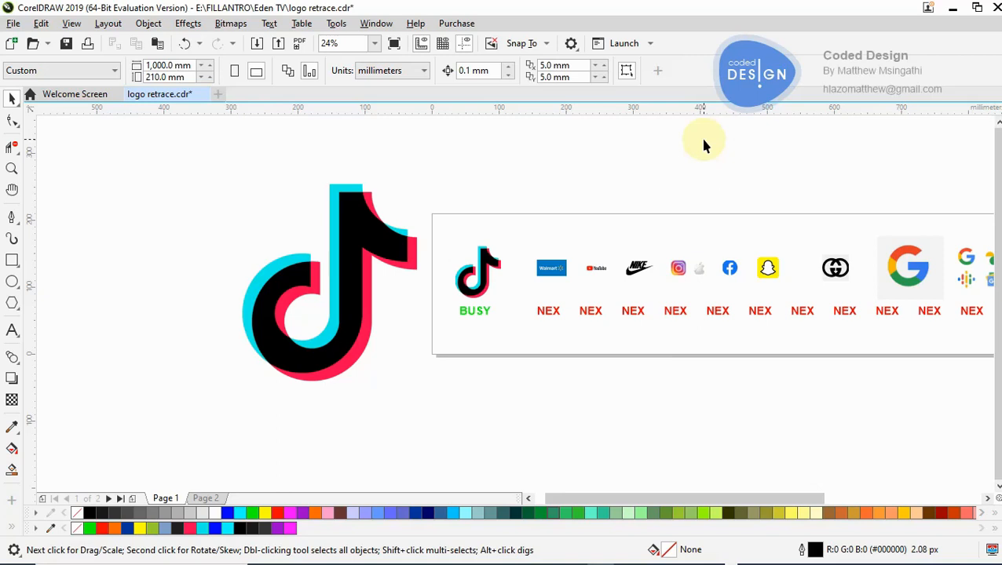
- Try the Pen tool by drawing a closed triangle about 151 by 165 mm beside the large TikTok logo, and remove it
left_click(12, 217)
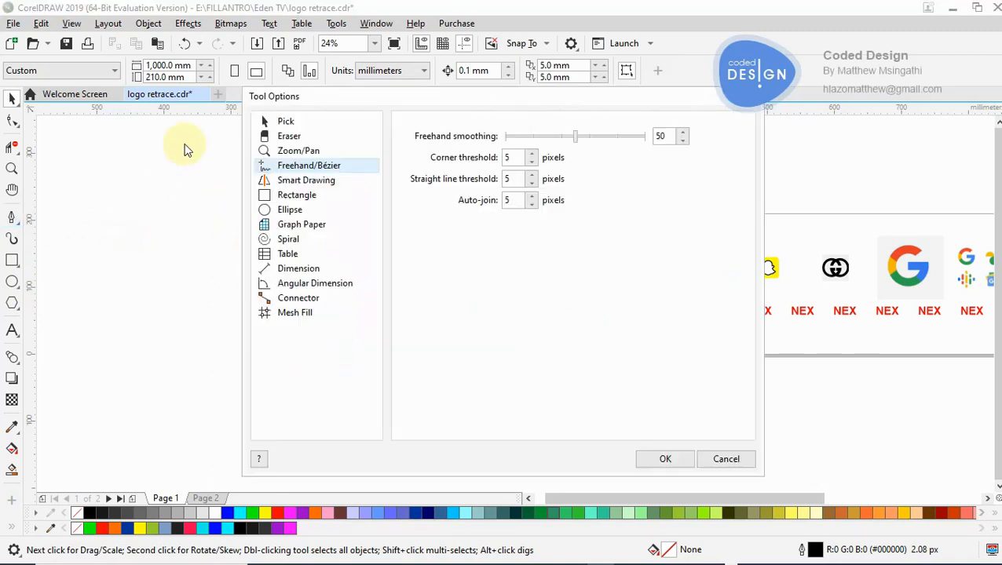
left_click(751, 96)
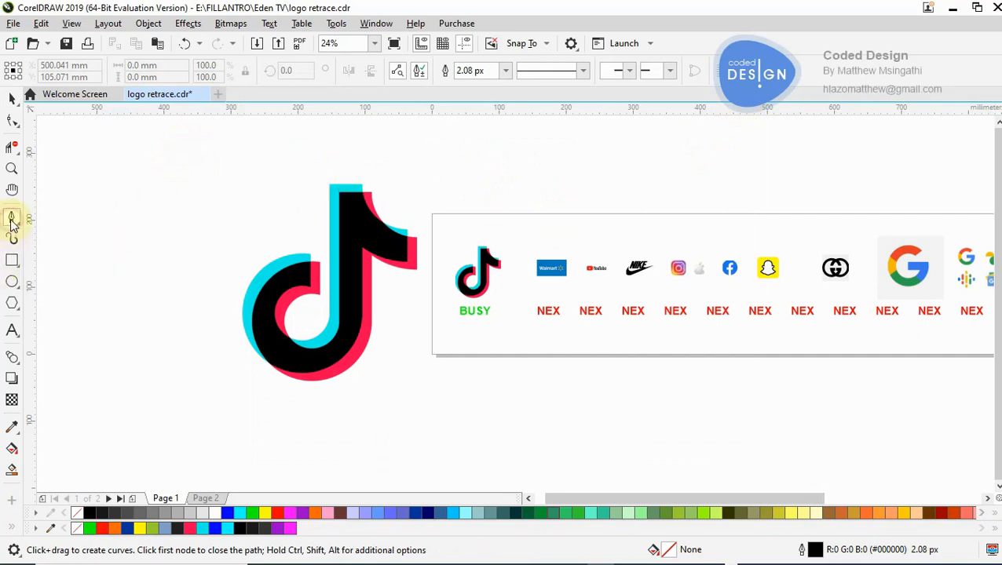
left_click(128, 263)
left_click(212, 151)
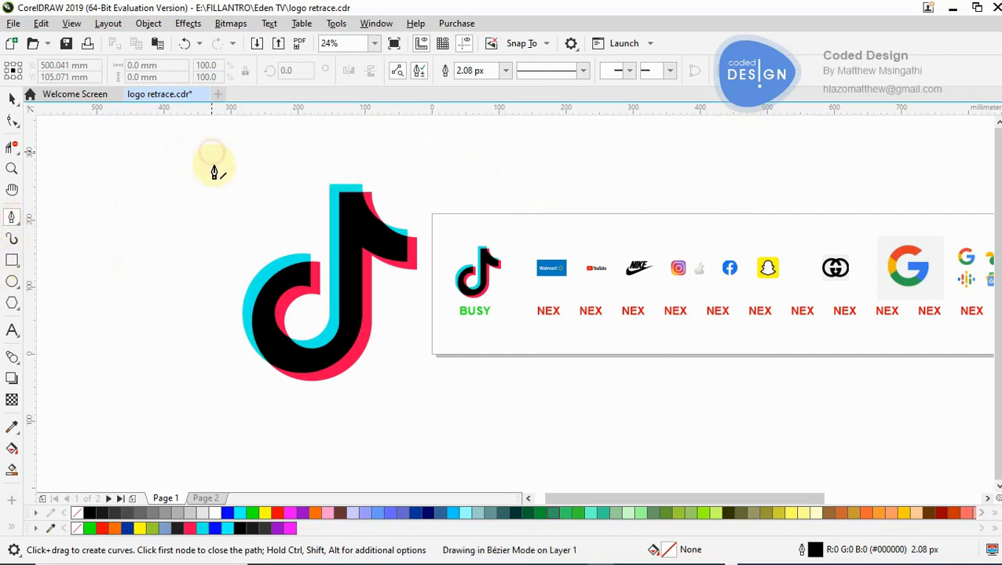
left_click(229, 239)
left_click(128, 263)
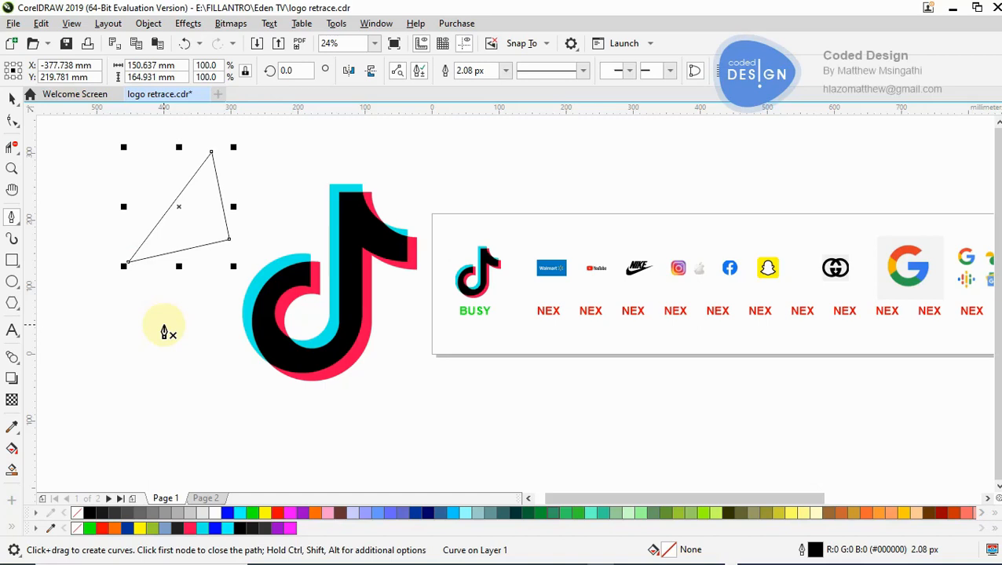
left_click(12, 96)
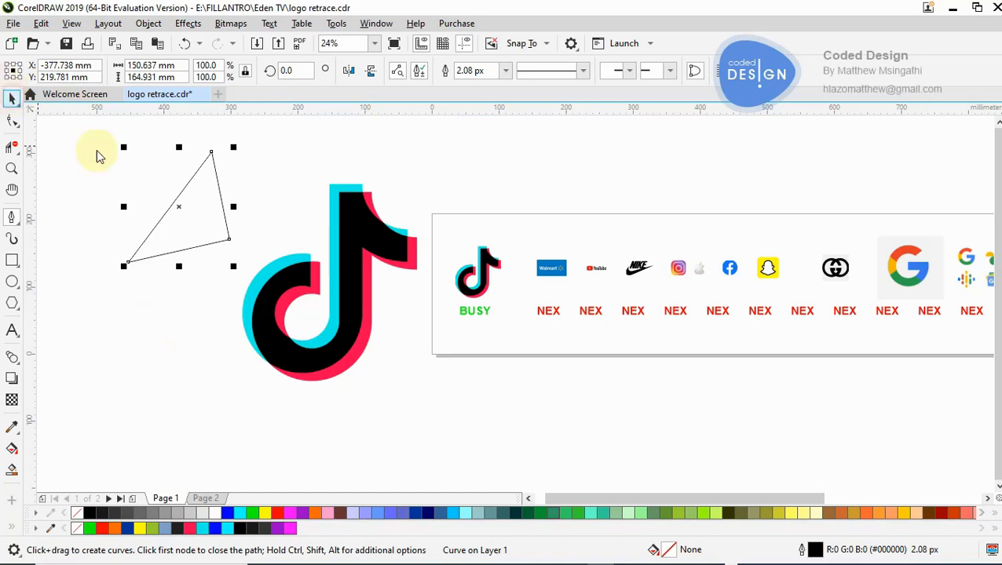
left_click(161, 193)
- Examine at high magnification how sharp the edges are where the logo's cyan, black and red areas meet
key("z")
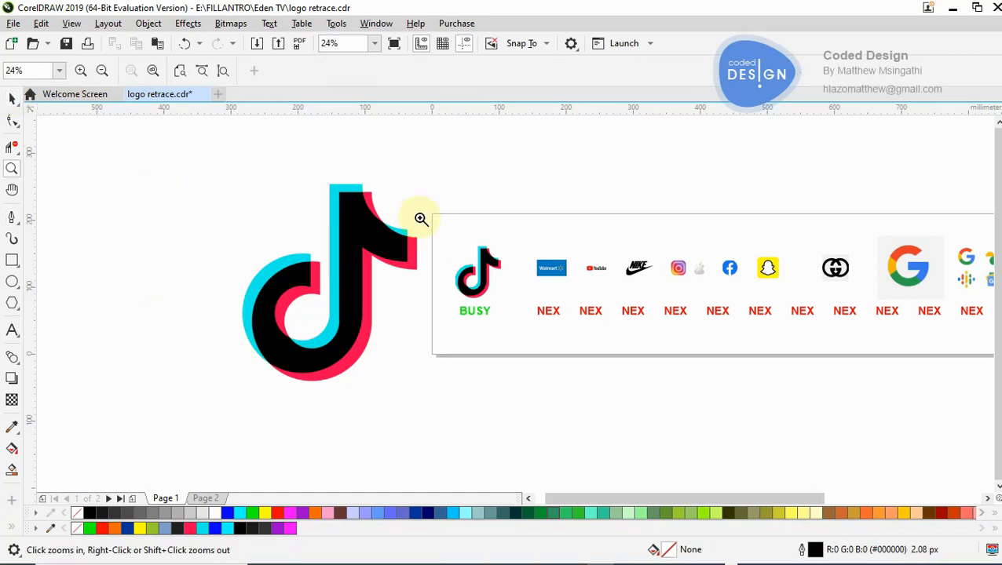
left_click(380, 215)
left_click(493, 285)
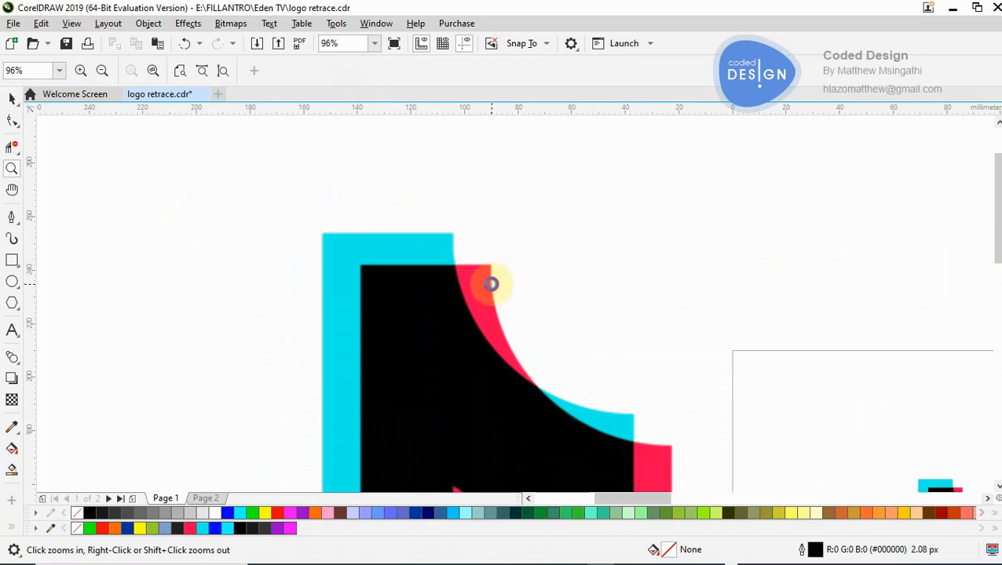
left_click(480, 287)
left_click(494, 280)
left_click(494, 280)
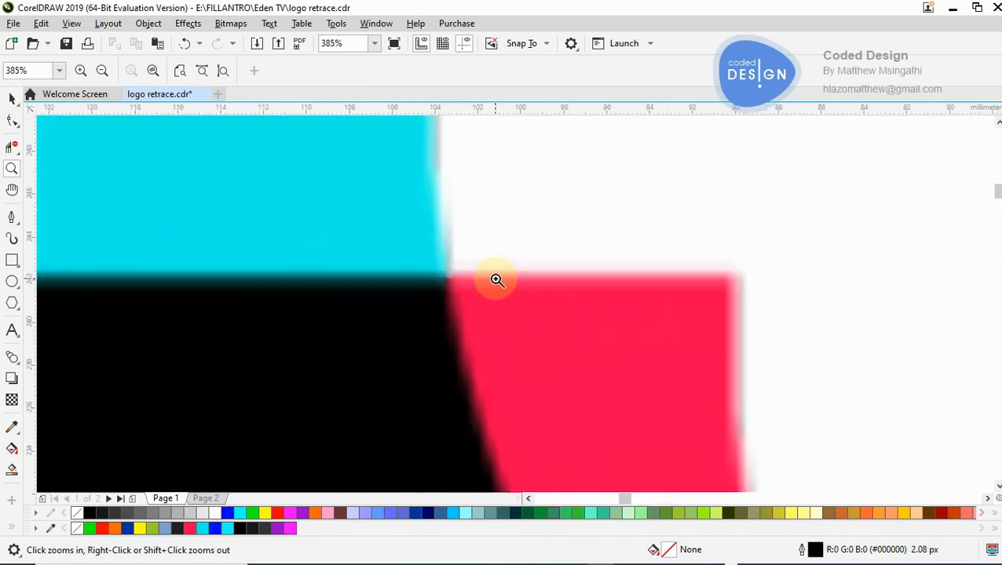
left_click(490, 284)
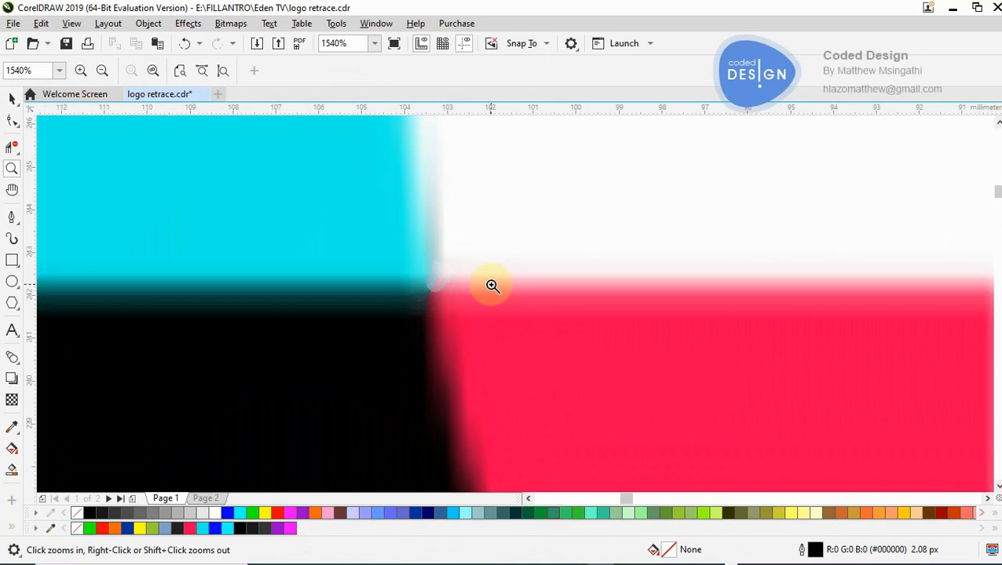
left_click(491, 284)
left_click(486, 335)
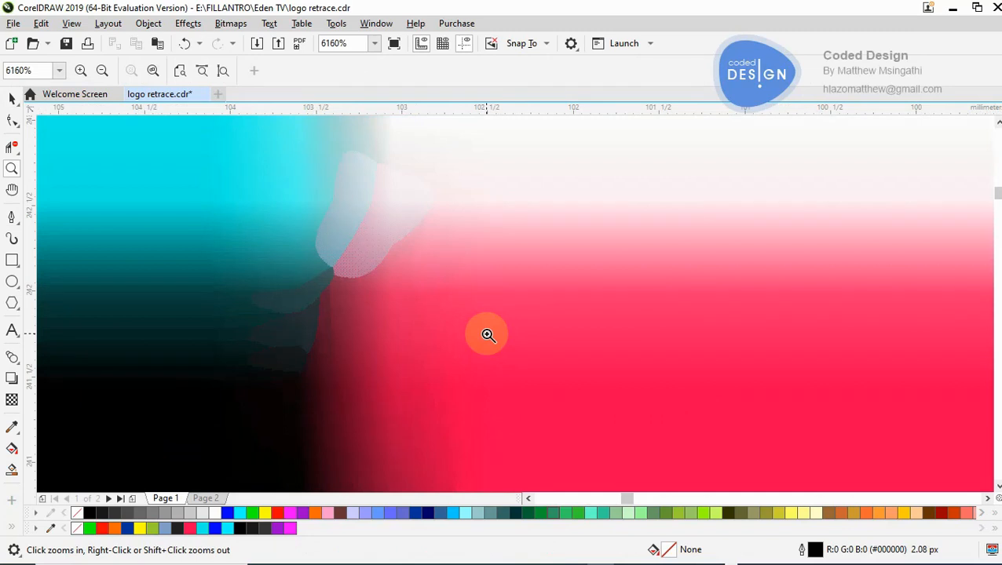
right_click(473, 288)
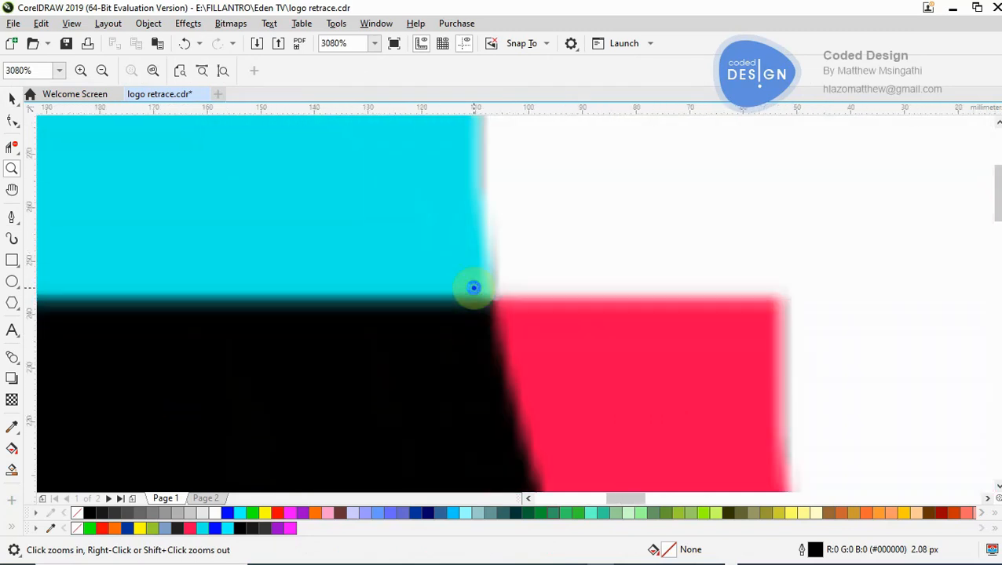
scroll(474, 288, "down", 8)
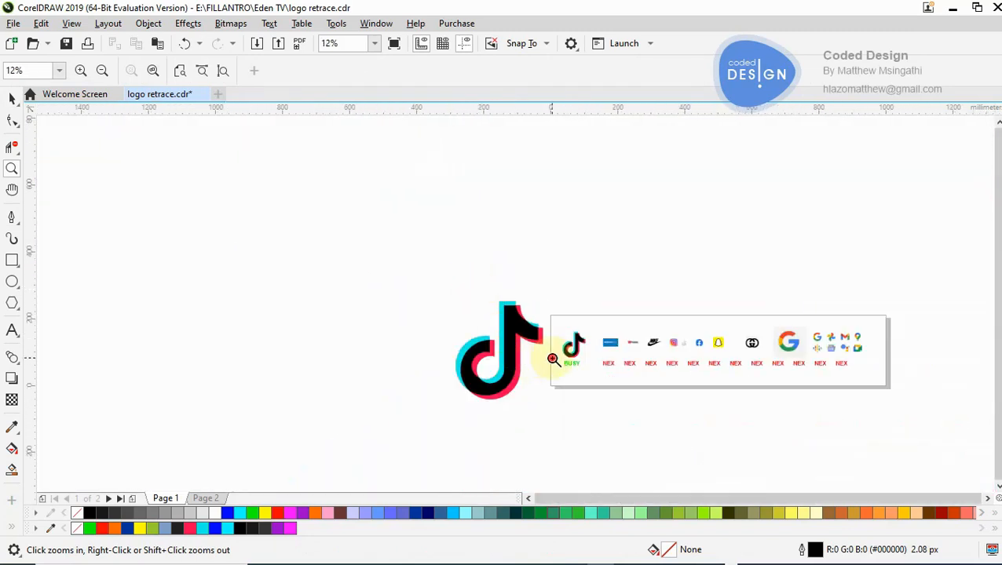
left_click(553, 359)
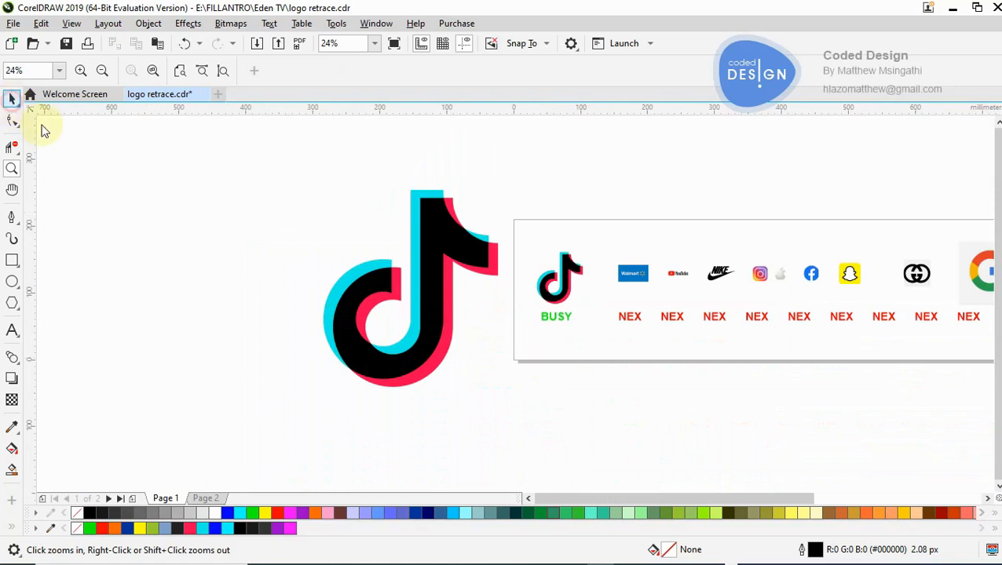
left_click(12, 100)
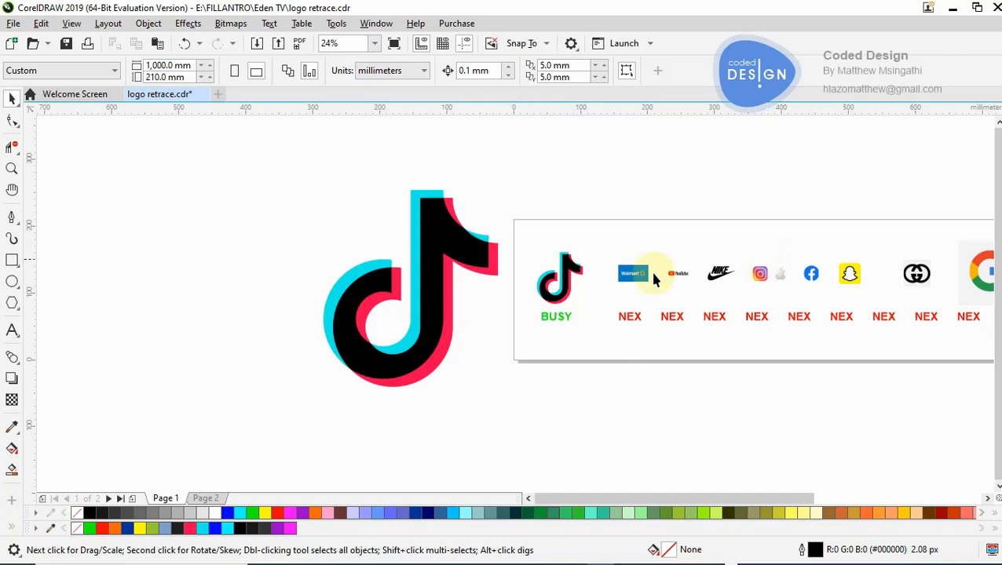
- Switch to Page 2 to work on the larger copy of the TikTok logo
left_click(204, 499)
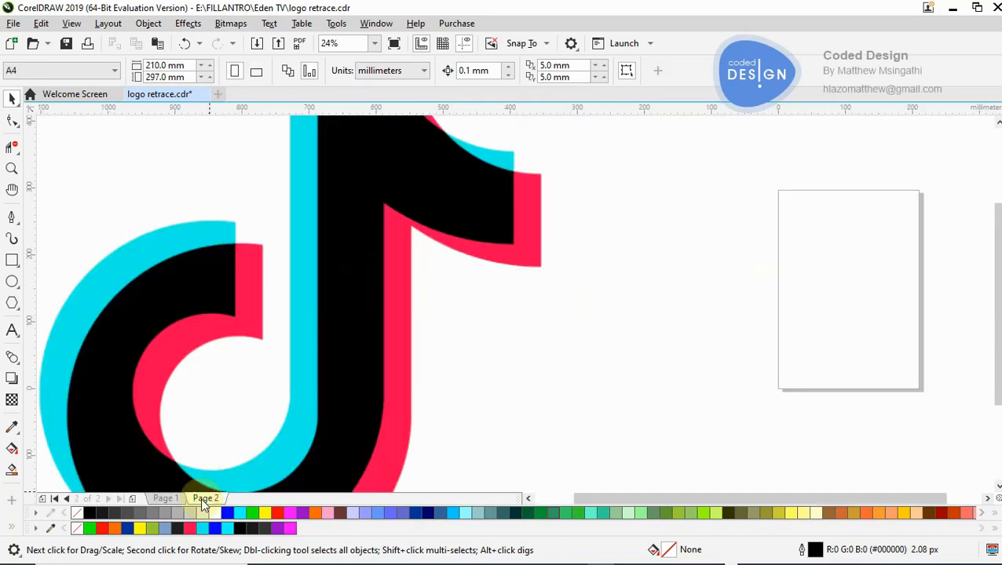
key("z")
right_click(440, 314)
right_click(439, 314)
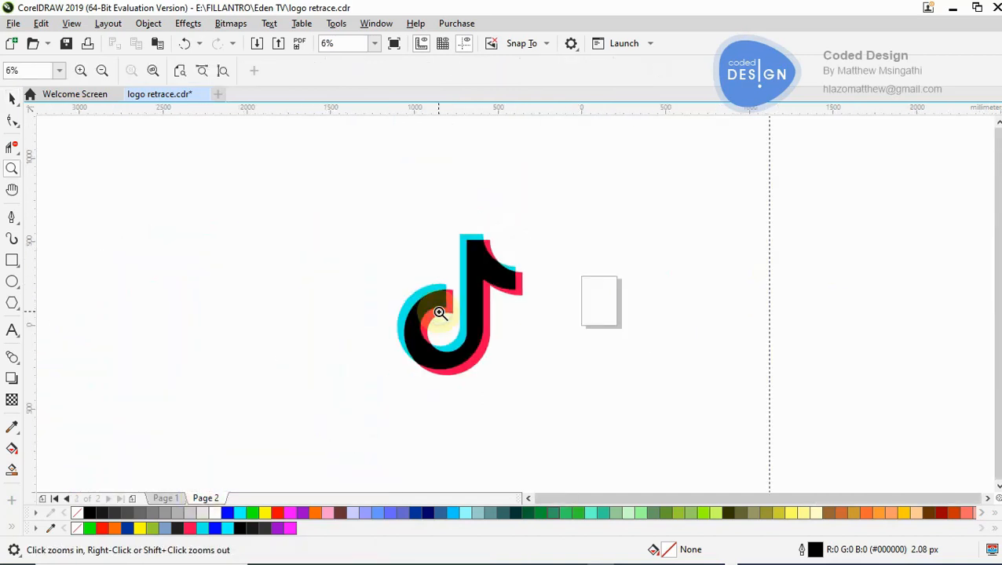
left_click(497, 313)
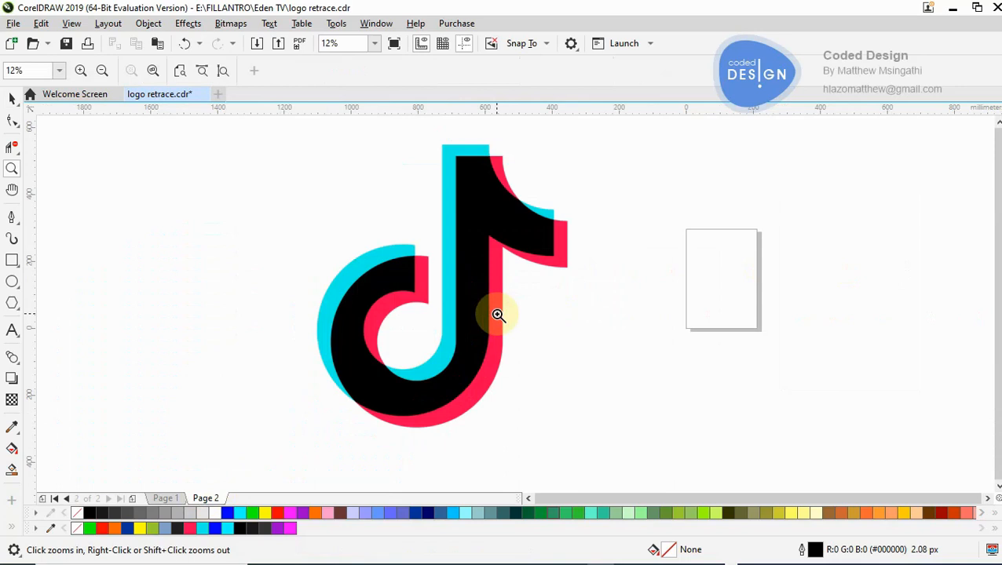
left_click(12, 98)
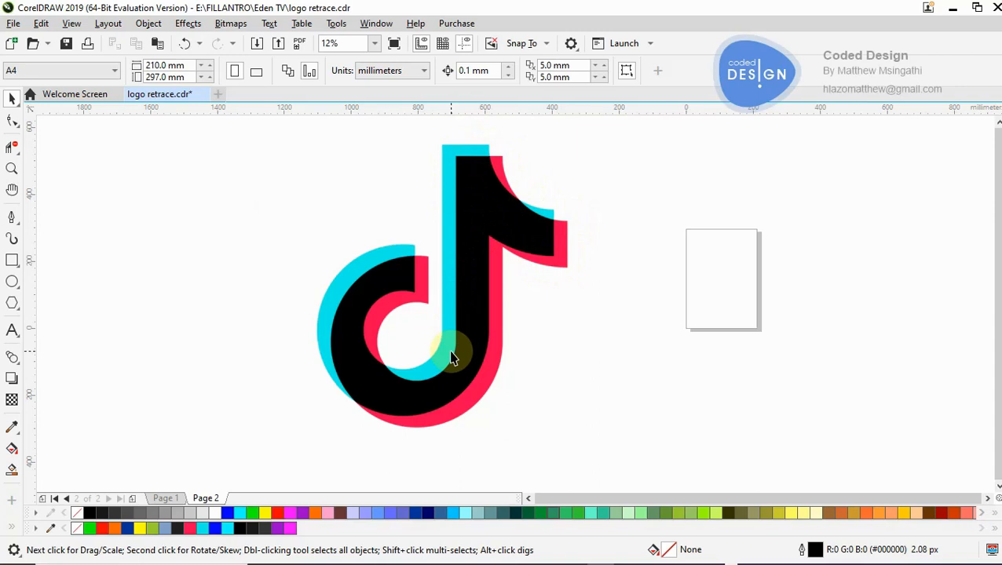
- Draw rectangles from the top-left corners of the note's black stem, about 323 by 556 mm, and cyan stem, about 546 by 594 mm
left_click(12, 260)
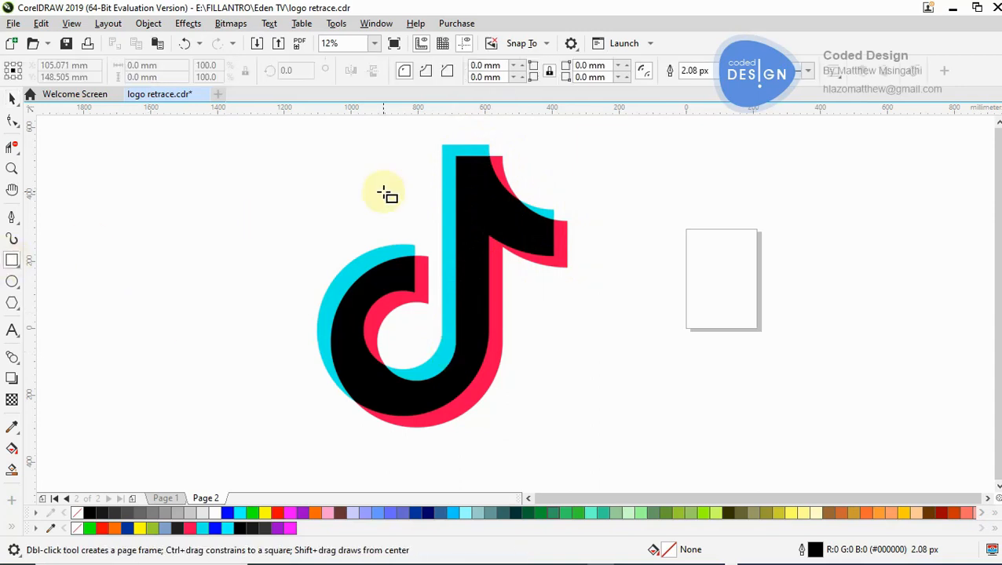
left_click_drag(455, 156, 563, 343)
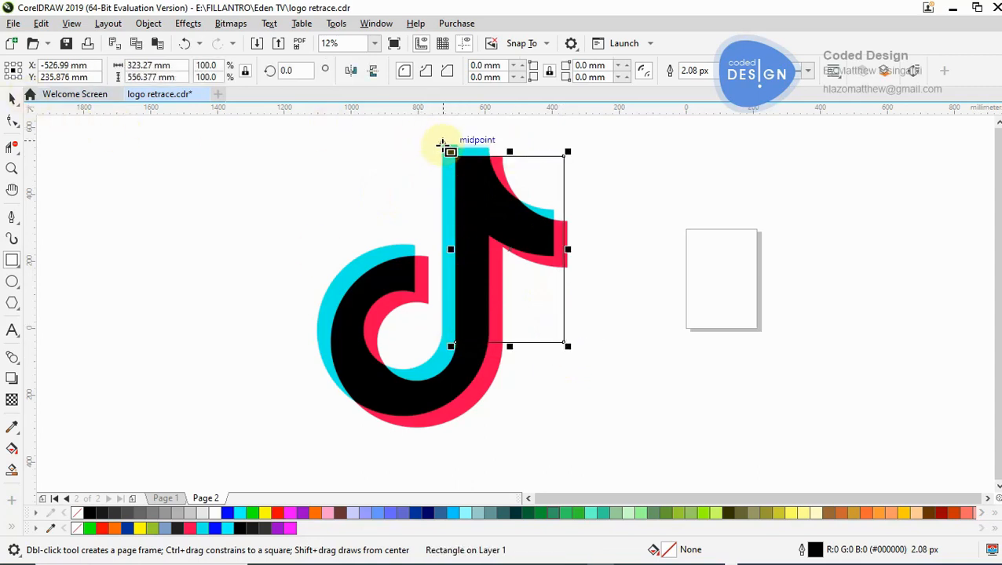
left_click_drag(443, 142, 626, 339)
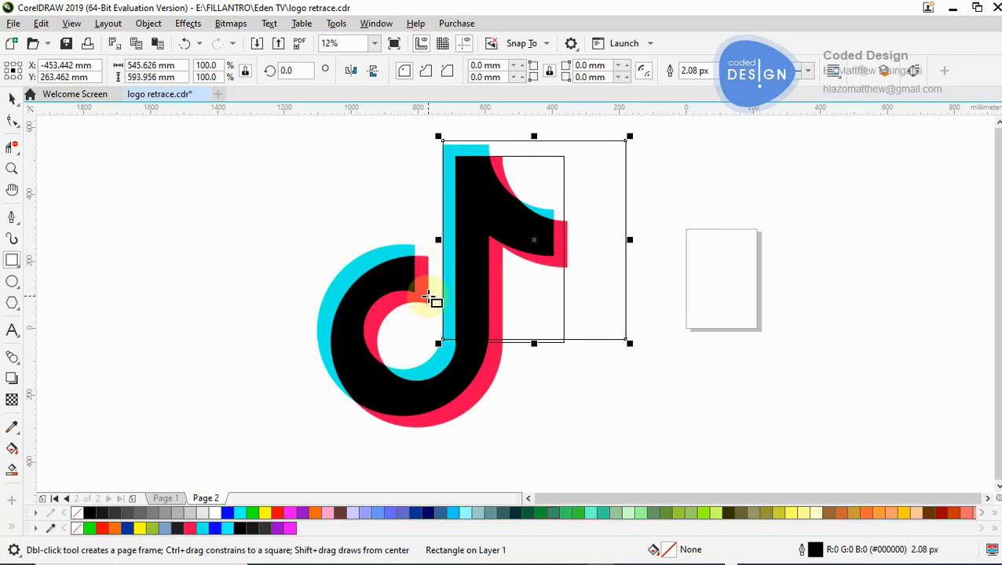
- Draw overlapping pairs of narrow rectangles against the ring's open end (one about 75 by 233 mm) and the flag tip (one about 62 by 209 mm)
left_click_drag(422, 237, 446, 323)
left_click_drag(408, 224, 442, 311)
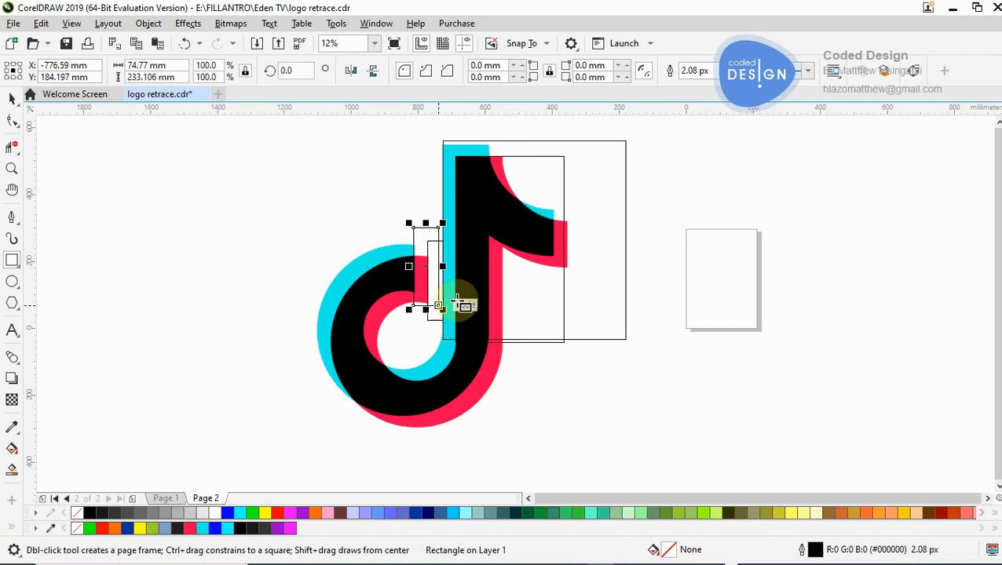
left_click_drag(554, 197, 583, 295)
left_click(568, 208)
left_click_drag(580, 236, 590, 278)
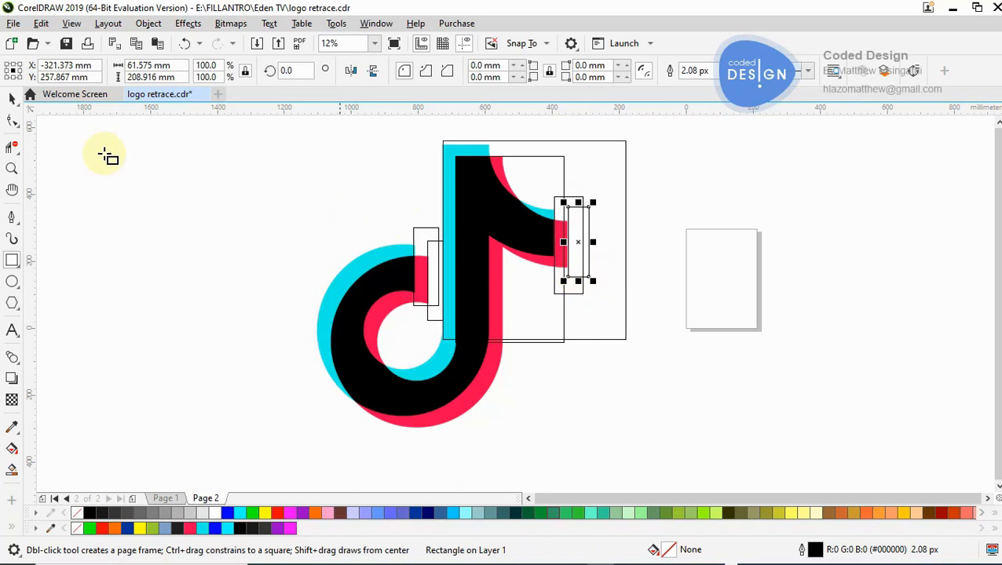
- Select all six tracing rectangles and set their outline colour to yellow (#FFFF00)
left_click(13, 97)
key("z")
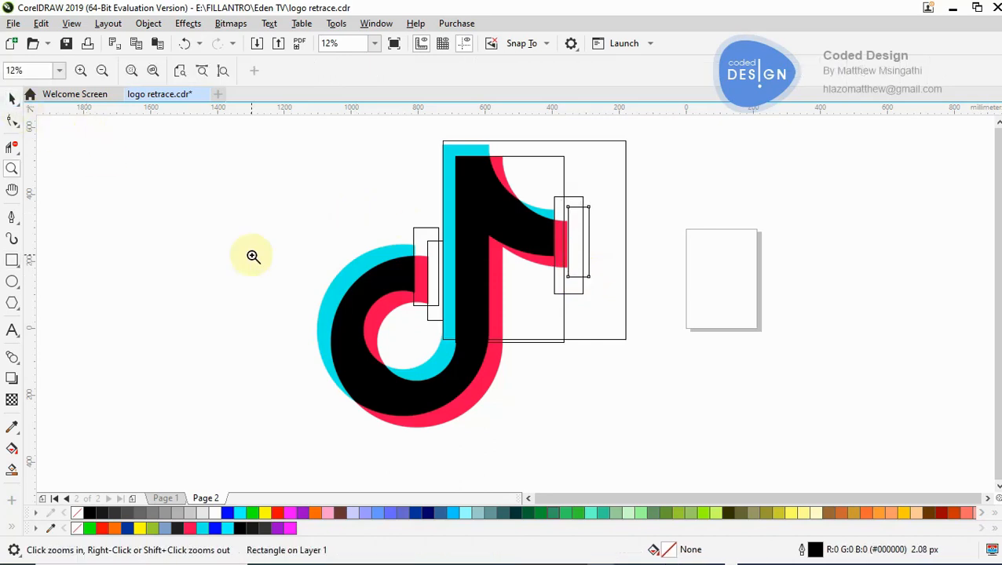
left_click(514, 177)
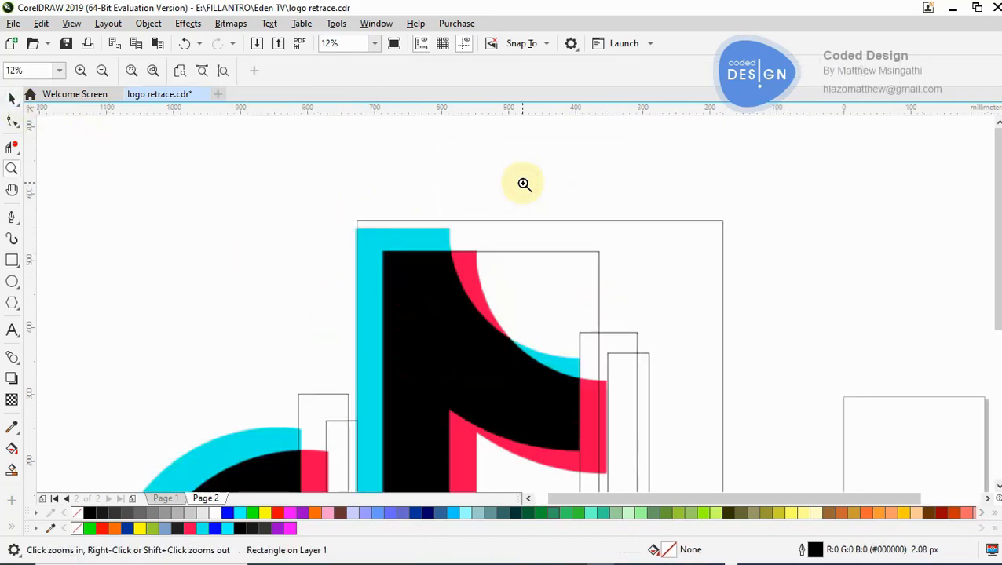
right_click(472, 295)
right_click(472, 295)
left_click(532, 346)
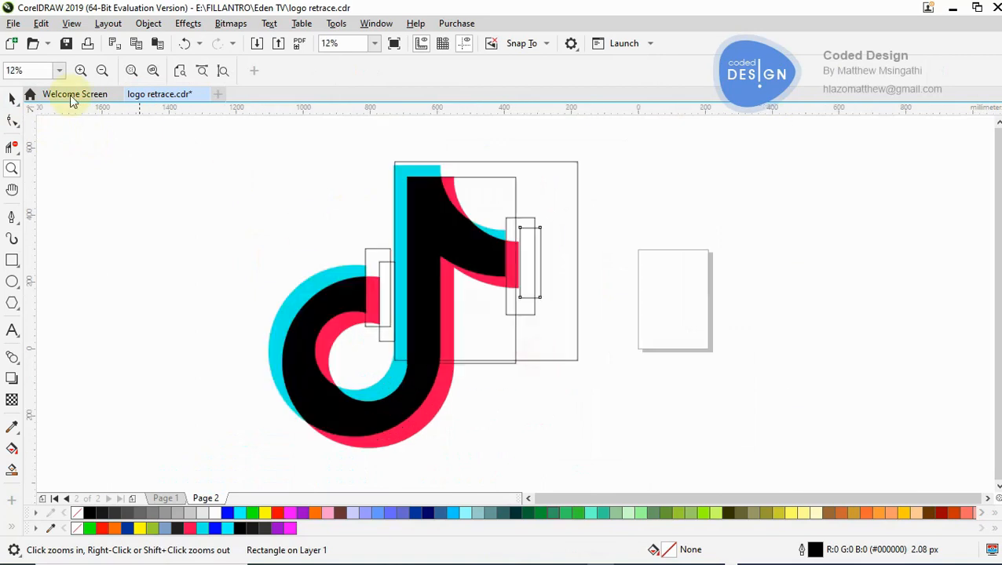
left_click(11, 100)
left_click_drag(330, 150, 667, 375)
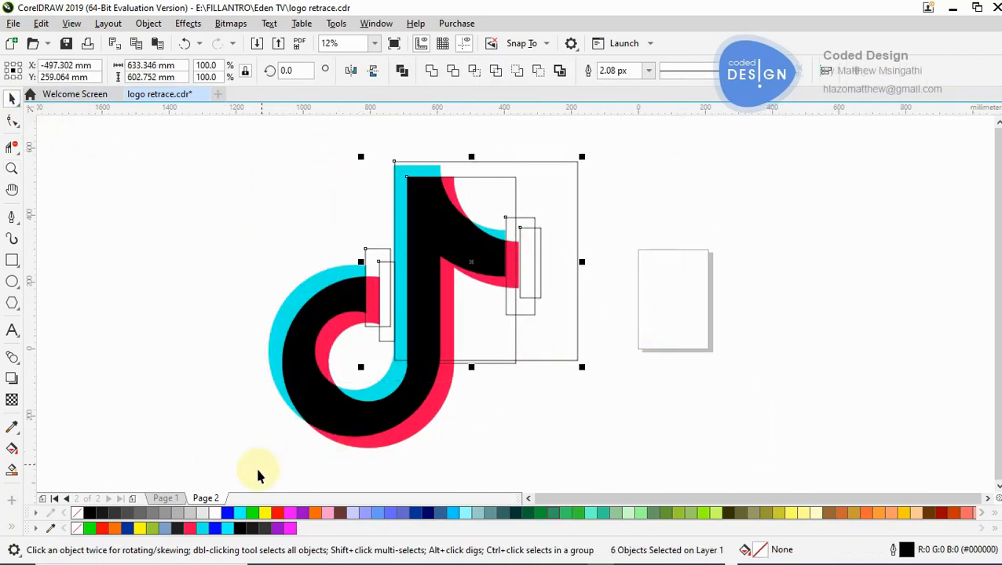
right_click(265, 515)
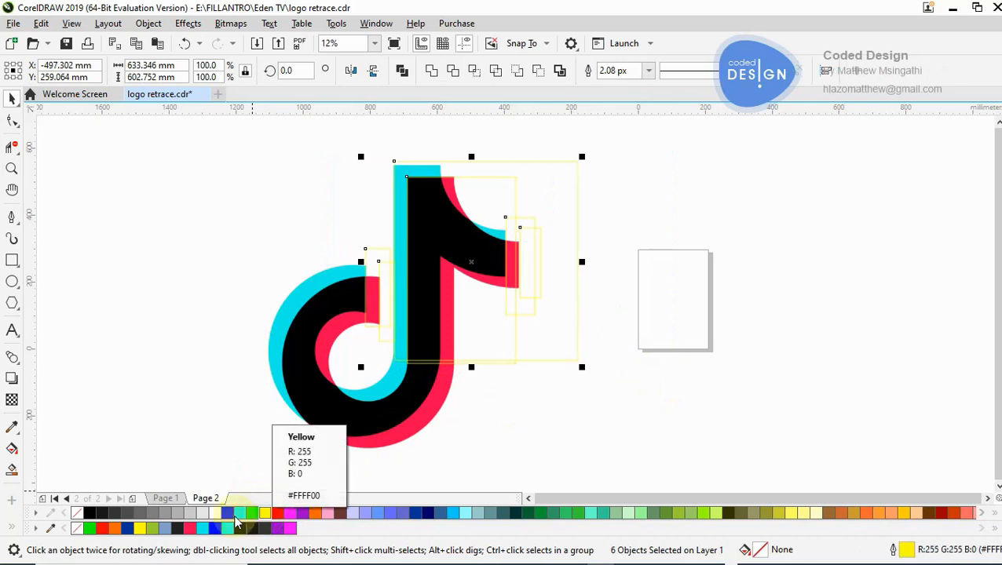
right_click(202, 530)
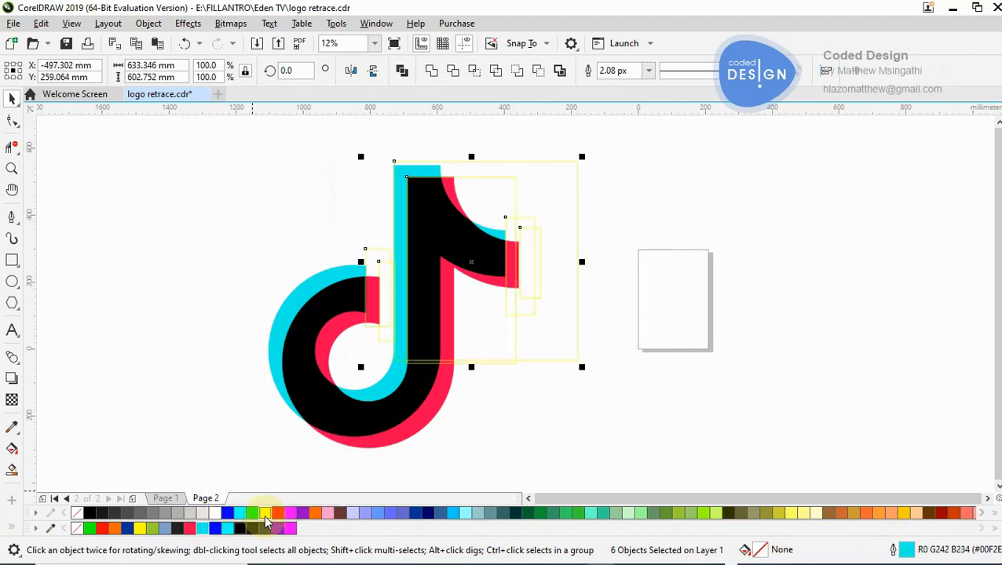
right_click(265, 513)
left_click(197, 291)
- Move the rectangle over the black stem so its top-left corner aligns with the stem's corner
key("z")
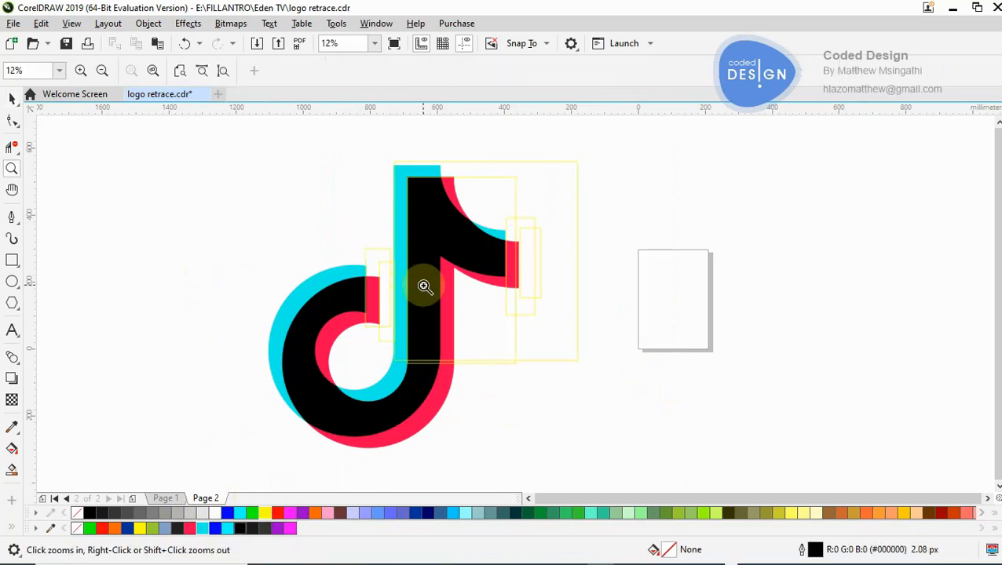
left_click(436, 212)
left_click(506, 293)
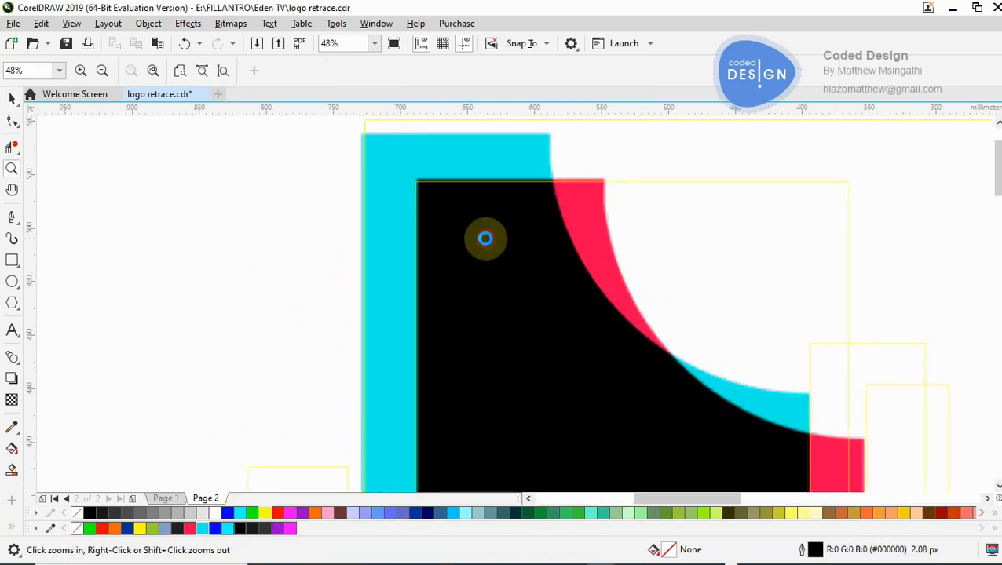
left_click(450, 219)
left_click(451, 270)
left_click(453, 275)
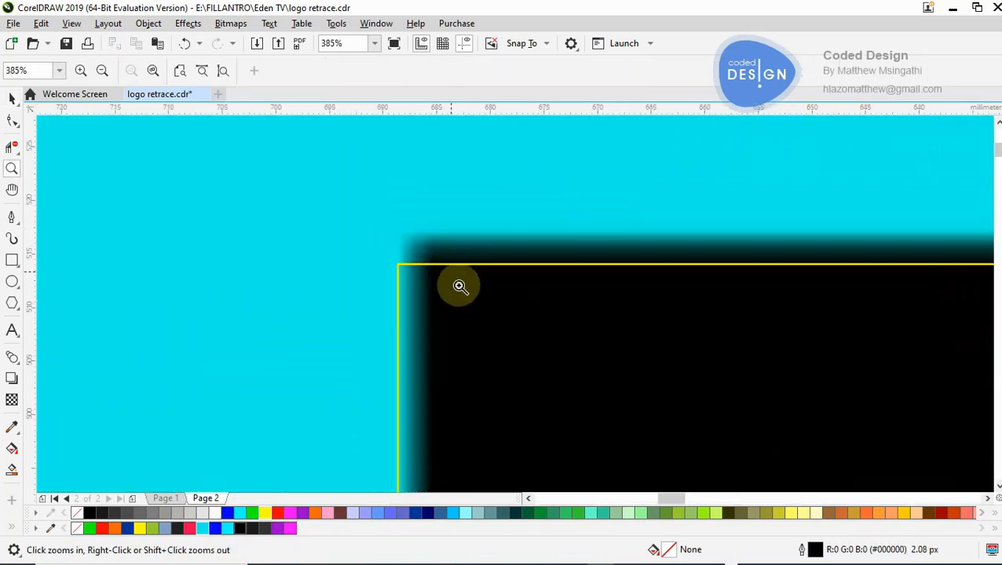
left_click(494, 308)
left_click(12, 97)
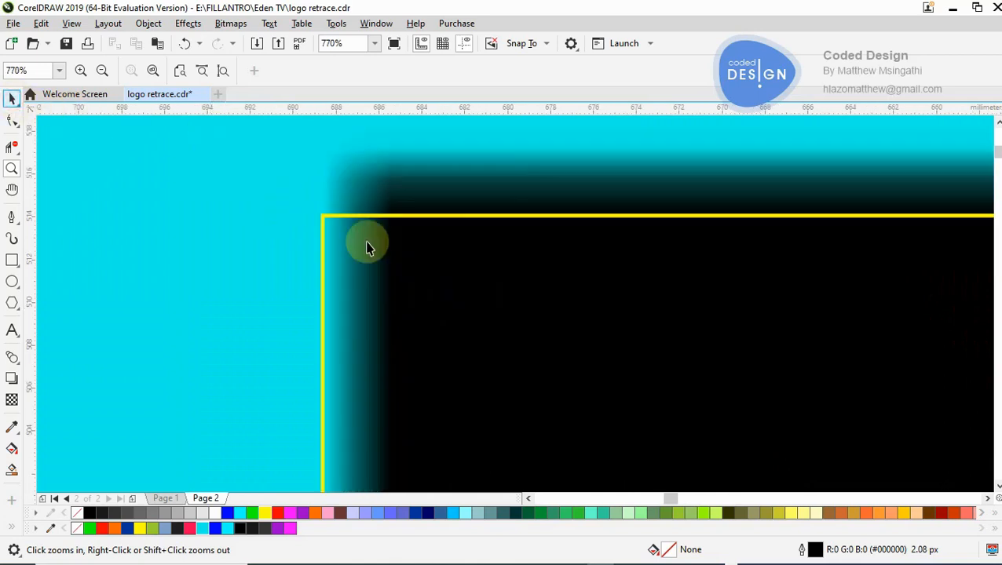
left_click_drag(383, 222, 420, 166)
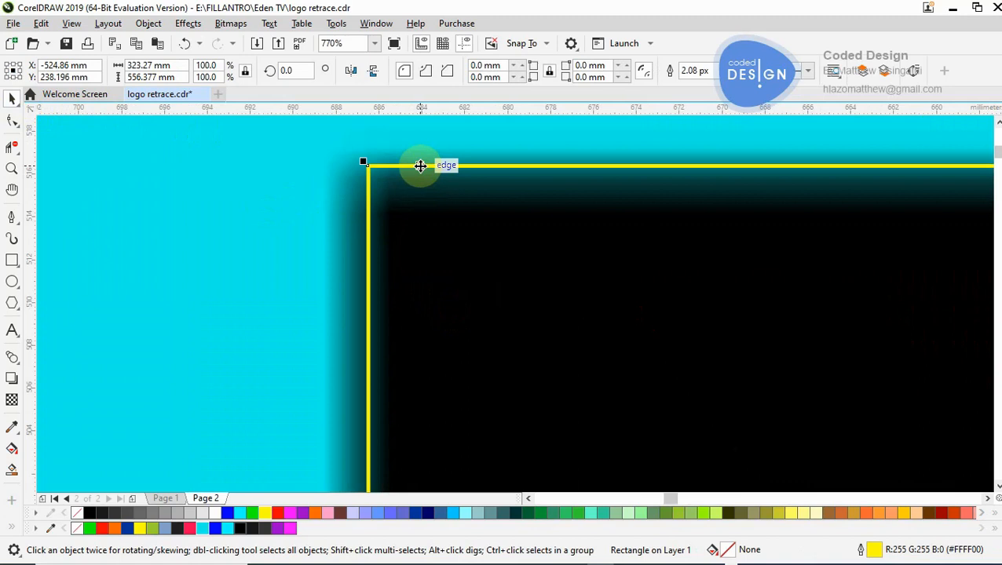
key("z")
scroll(421, 166, "down", 6)
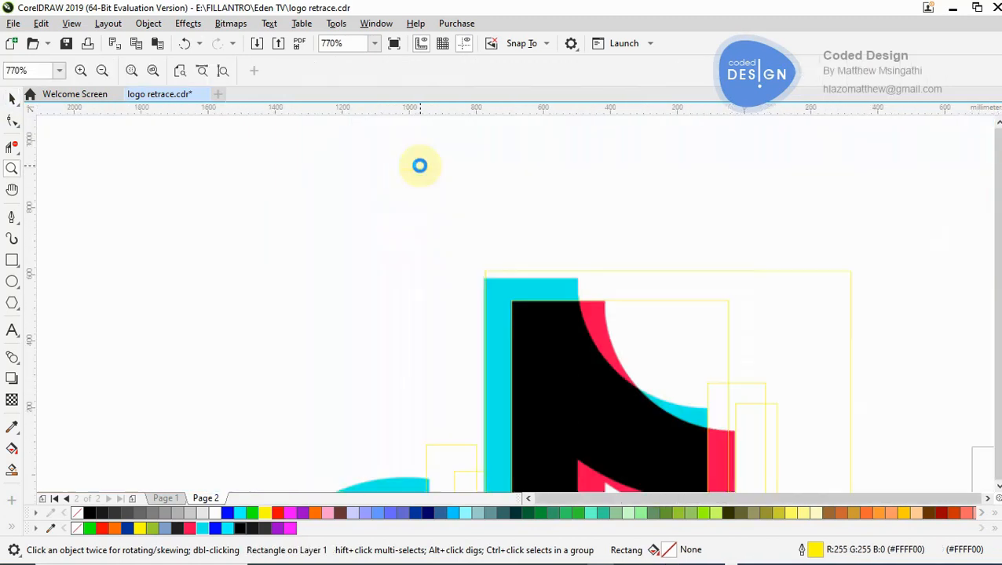
- Try to reshape the black stem's tracing rectangle by moving its top-left corner node, and undo the corner rounding
left_click(544, 308)
left_click(542, 303)
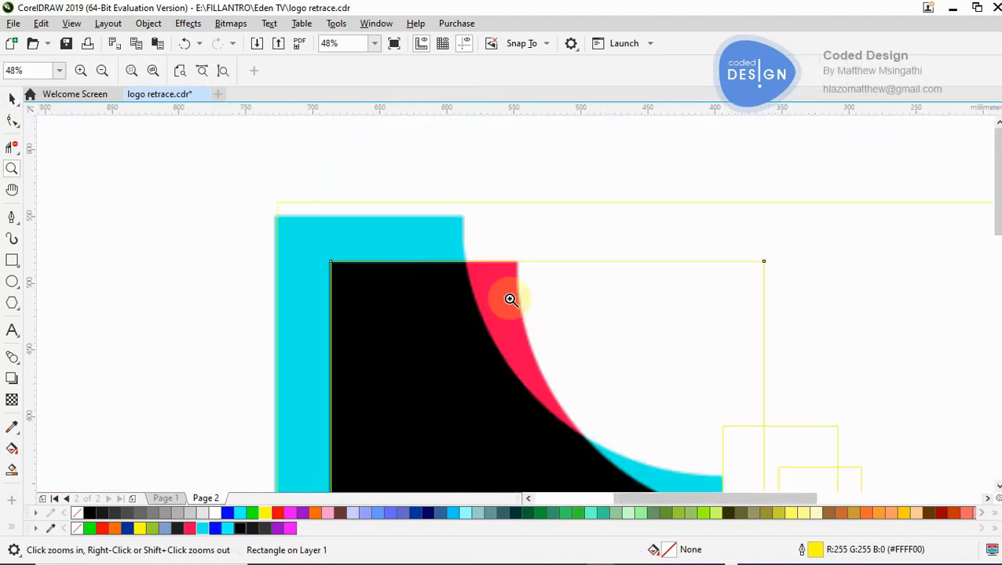
left_click(509, 297)
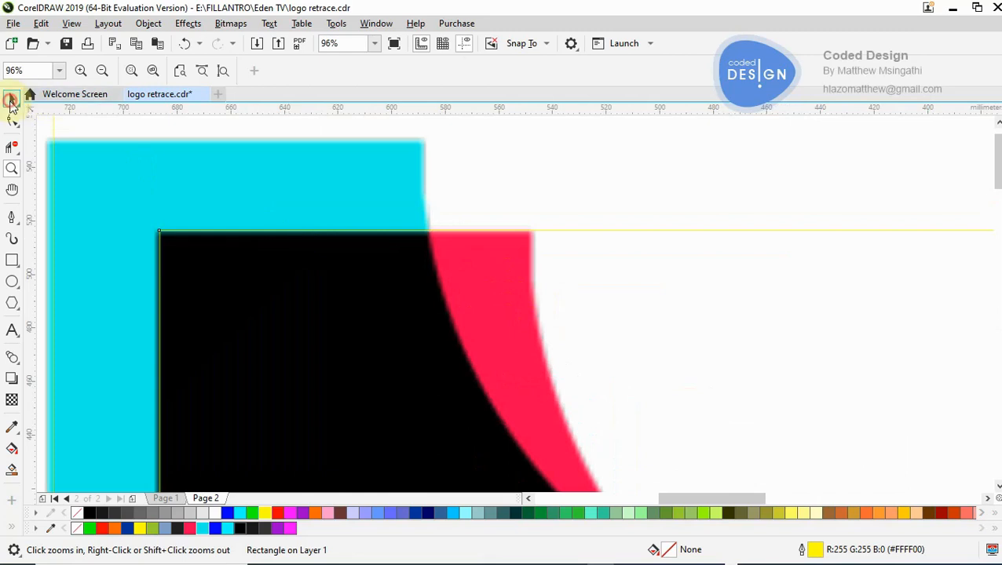
key("space")
left_click(577, 229)
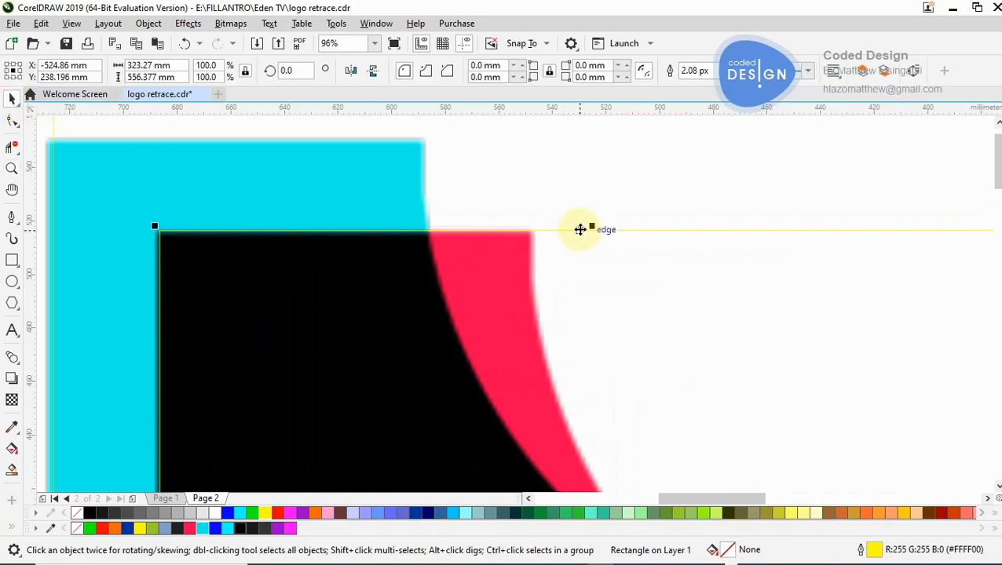
double_click(159, 233)
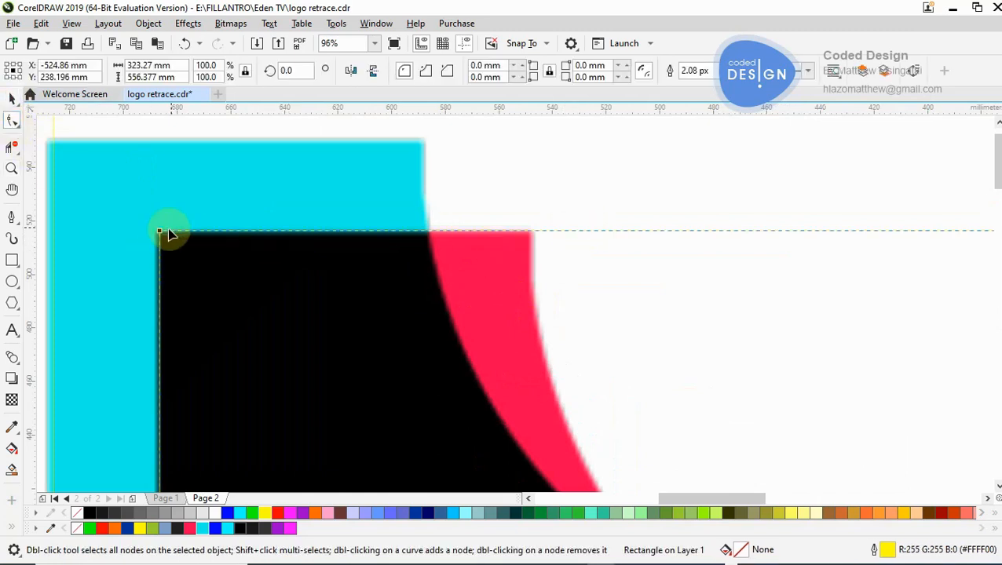
left_click_drag(159, 234, 346, 317)
key("Escape")
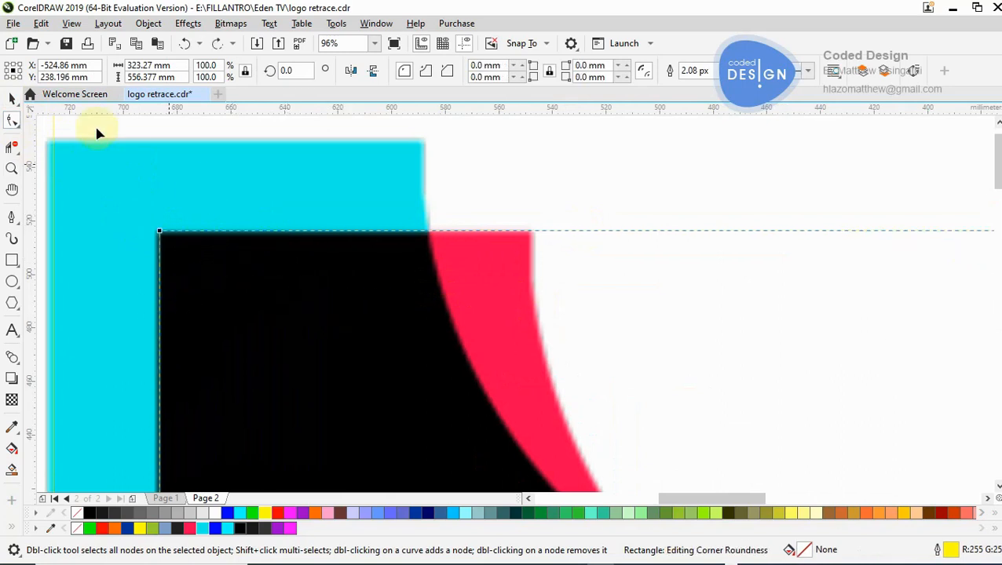
- Convert the black stem's tracing rectangle to curves and add a node on its top edge just past the red corner
left_click(14, 97)
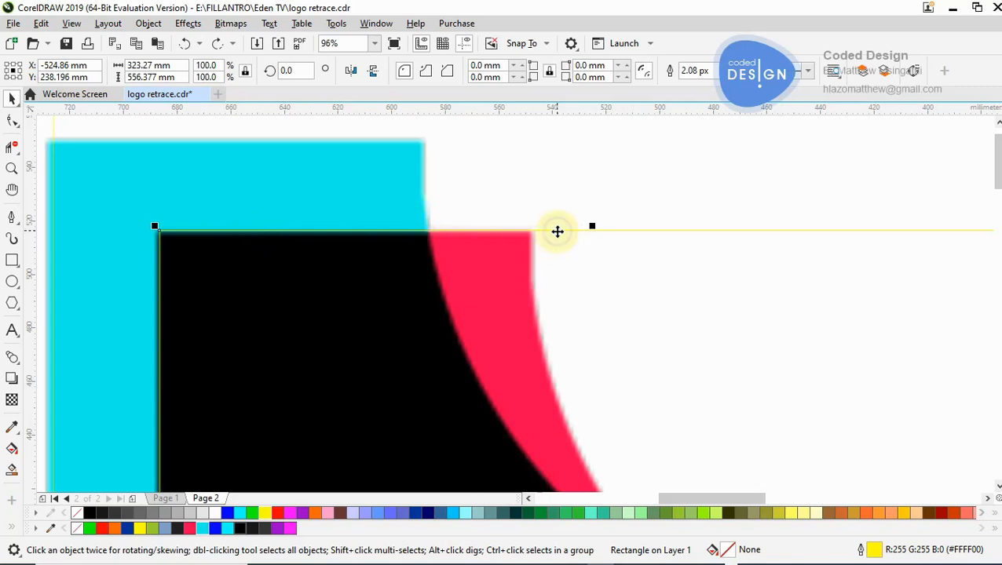
right_click(557, 232)
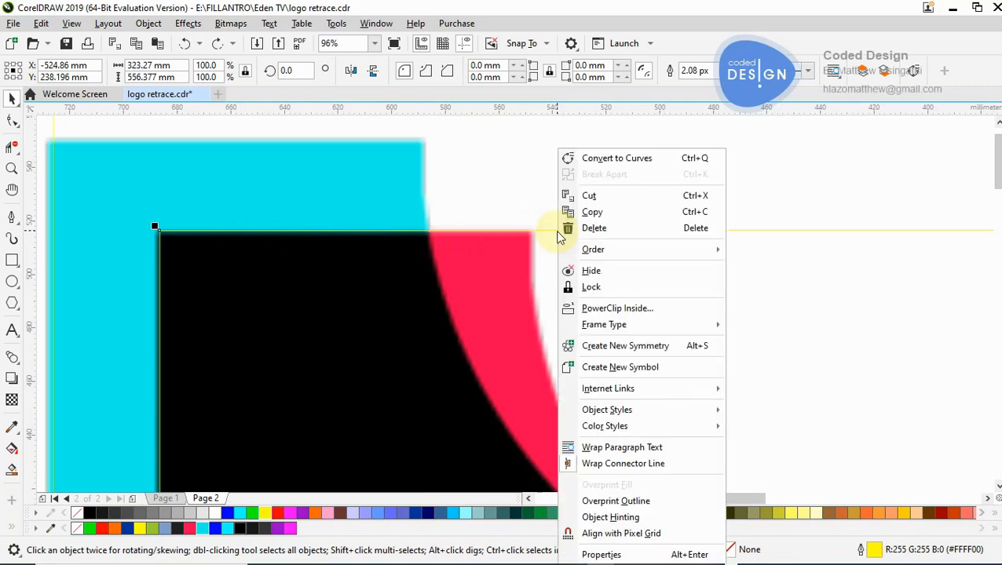
left_click(620, 158)
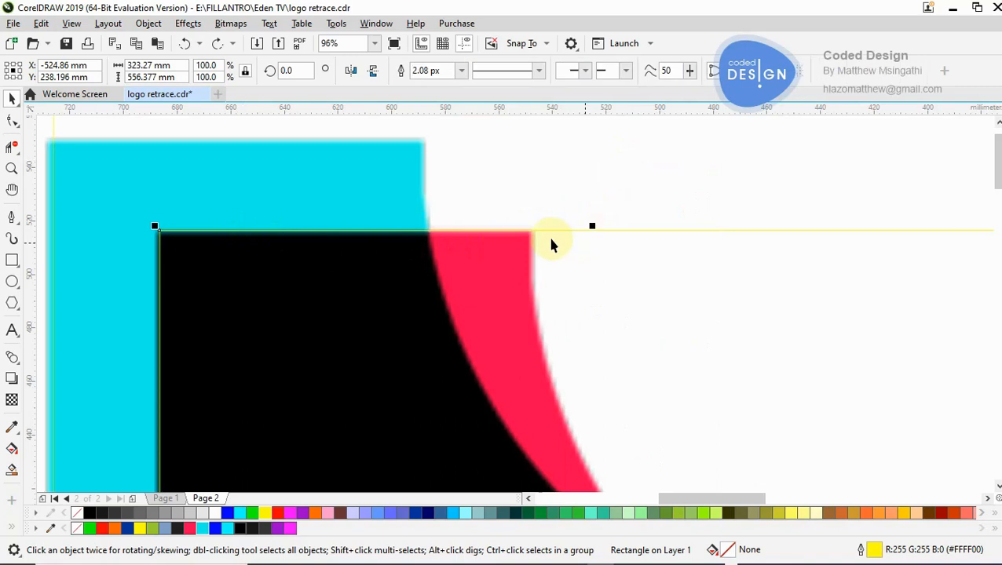
left_click(12, 120)
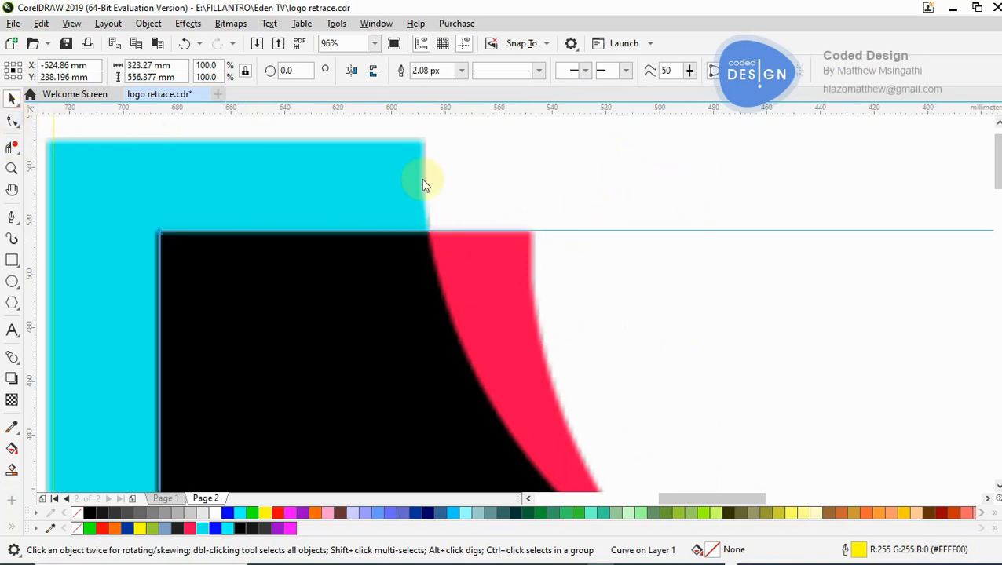
double_click(537, 232)
- Try adding a second node farther along the top edge and pulling it upward, and undo both changes
double_click(632, 230)
left_click_drag(632, 230, 624, 156)
key("ctrl+z")
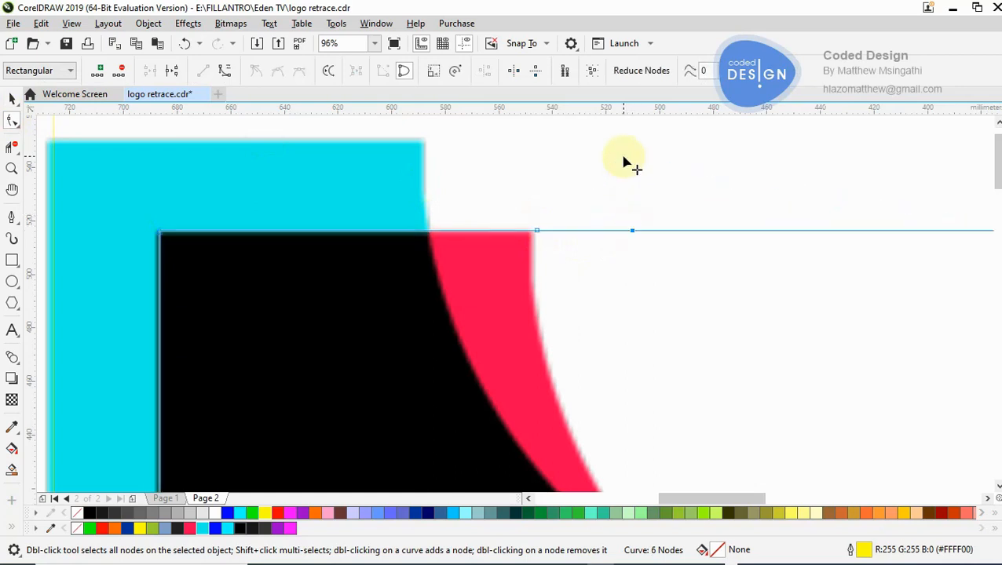
key("ctrl+z")
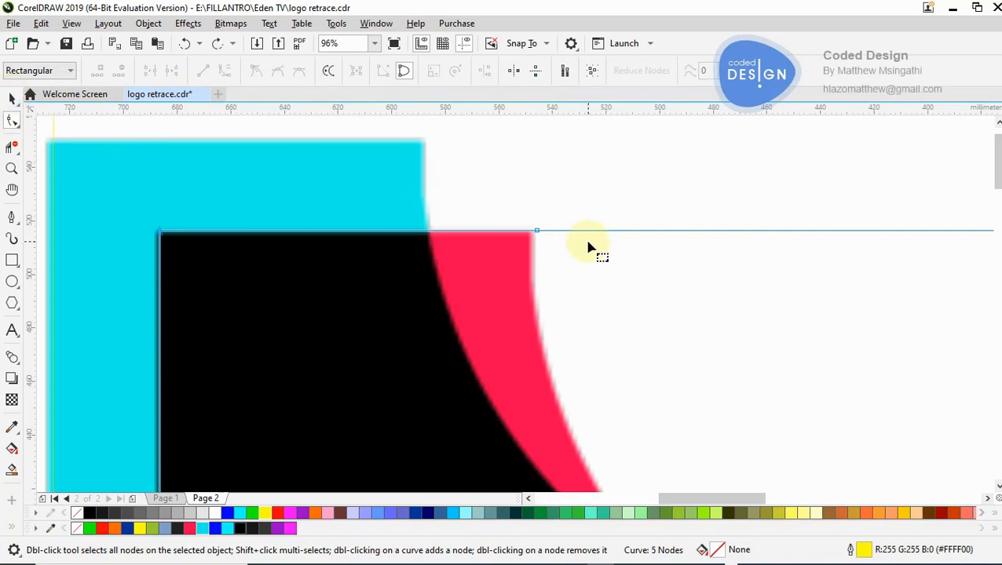
- Shift the top-edge node about 6.6 mm right, break the edge apart at a second node beyond it, and remove the loose end
left_click_drag(537, 232, 554, 233)
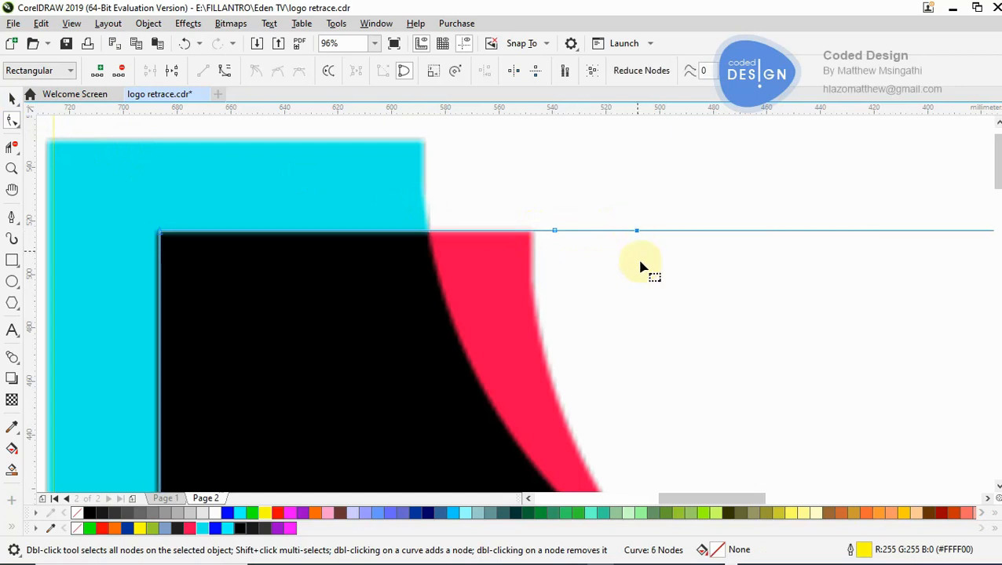
right_click(639, 236)
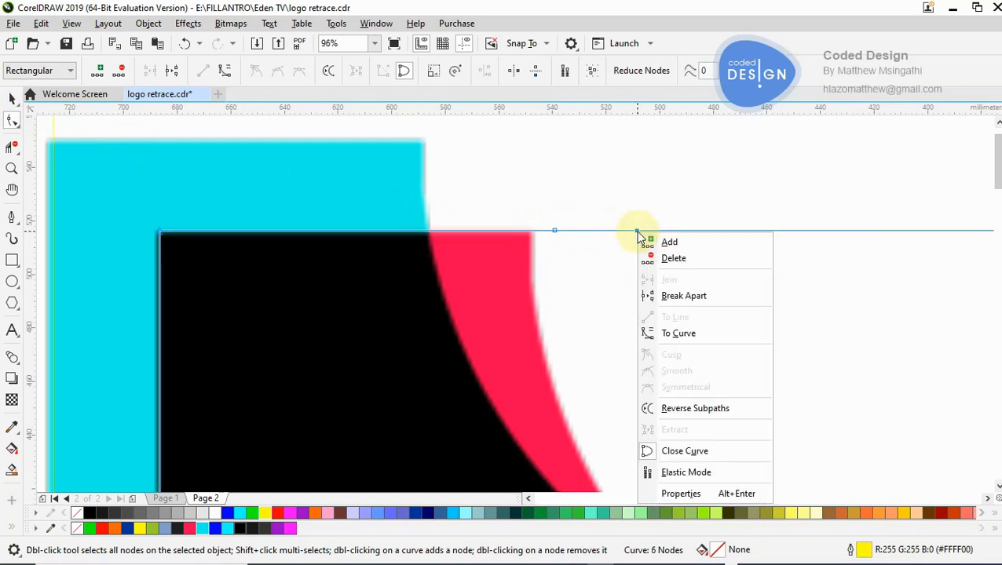
left_click(674, 303)
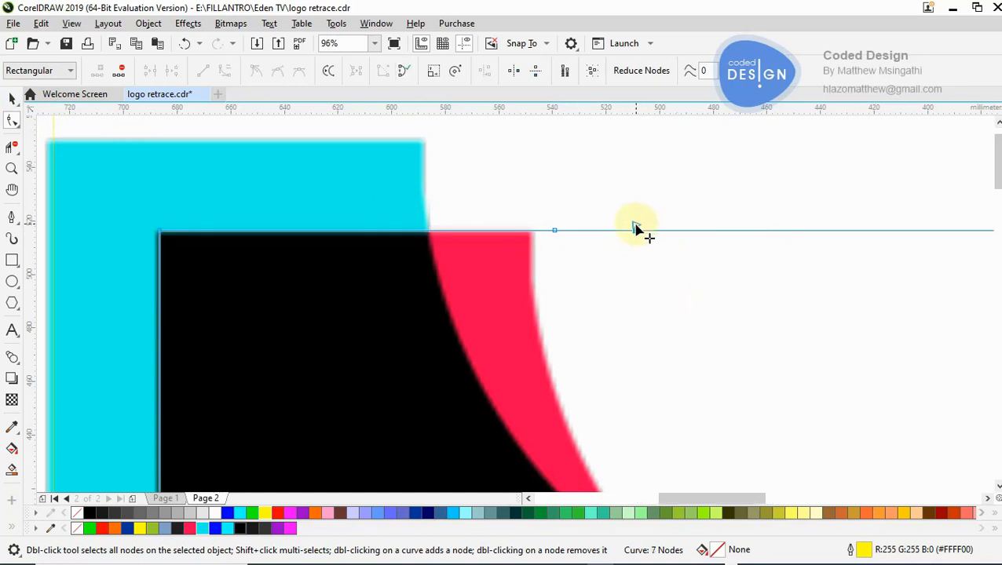
left_click_drag(636, 229, 640, 200)
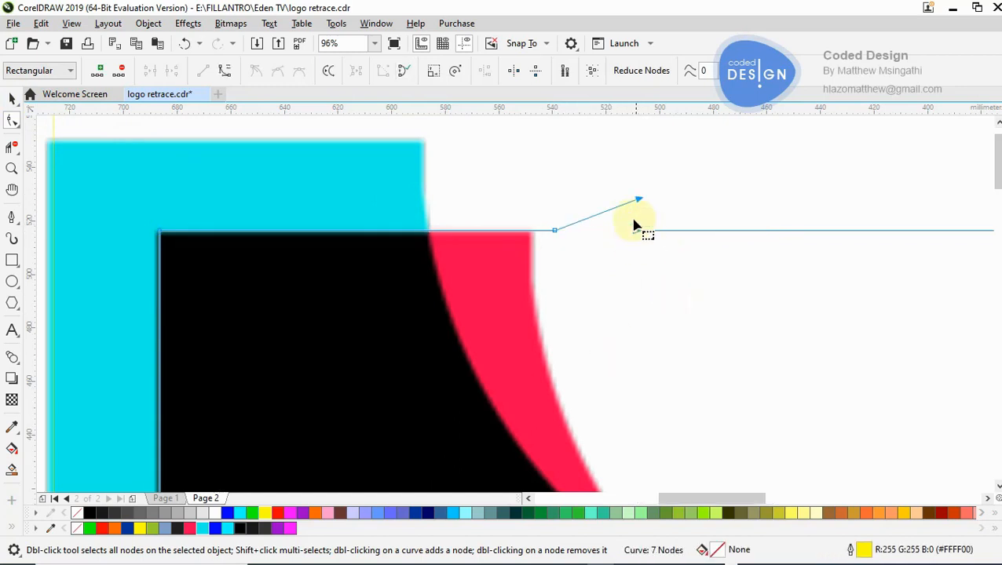
key("Delete")
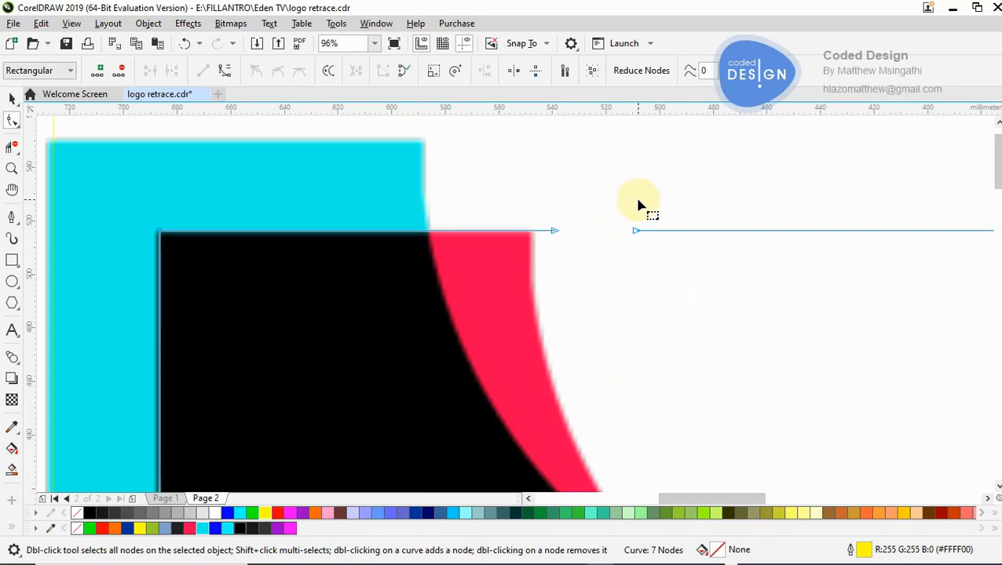
- Delete the open curve's upper-right nodes and its bottom-right node, keeping only the black stem's short top edge and left edge
key("z")
key("F3")
key("F3")
key("F3")
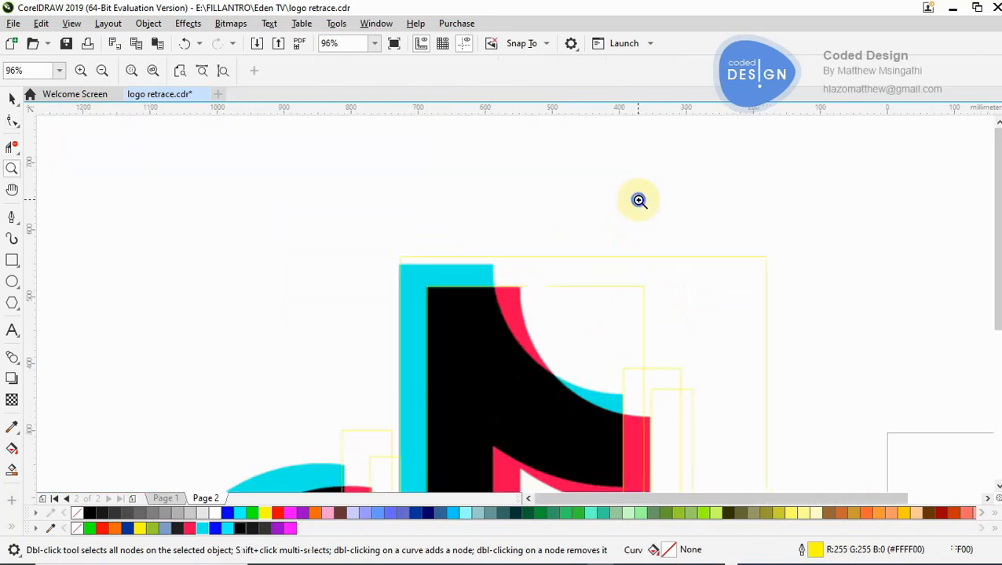
left_click(598, 333)
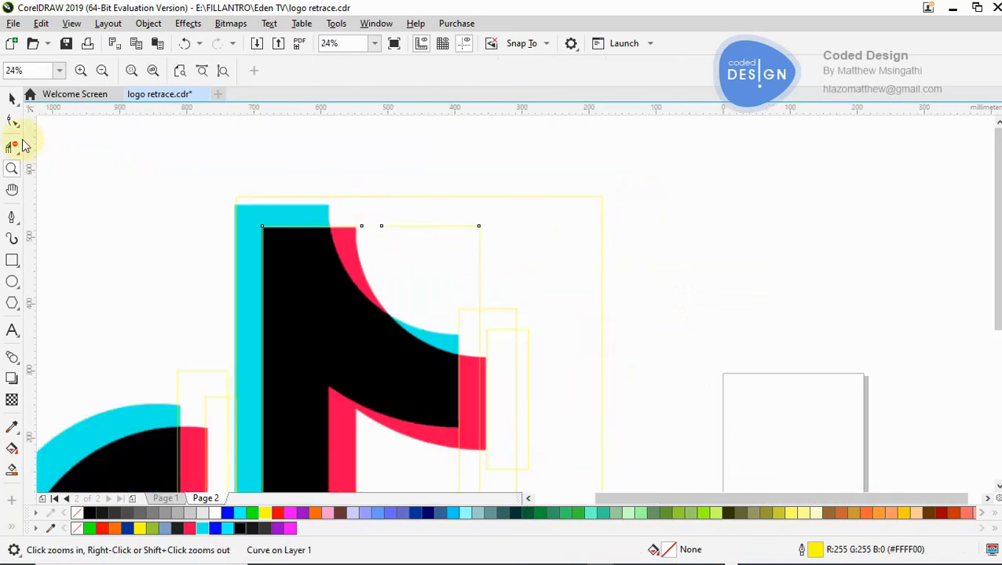
left_click(13, 122)
left_click_drag(370, 209, 507, 263)
key("Delete")
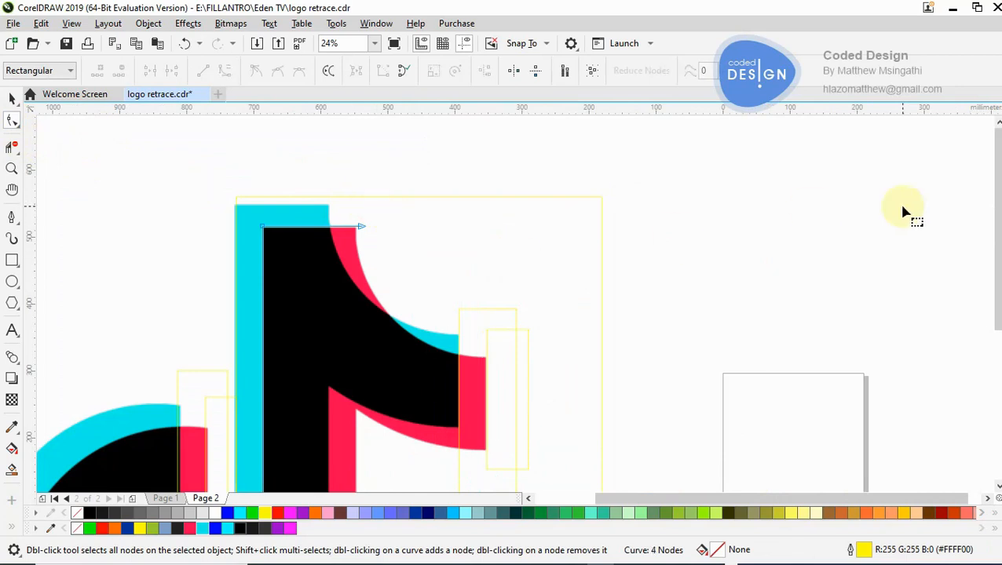
left_click_drag(995, 190, 734, 298)
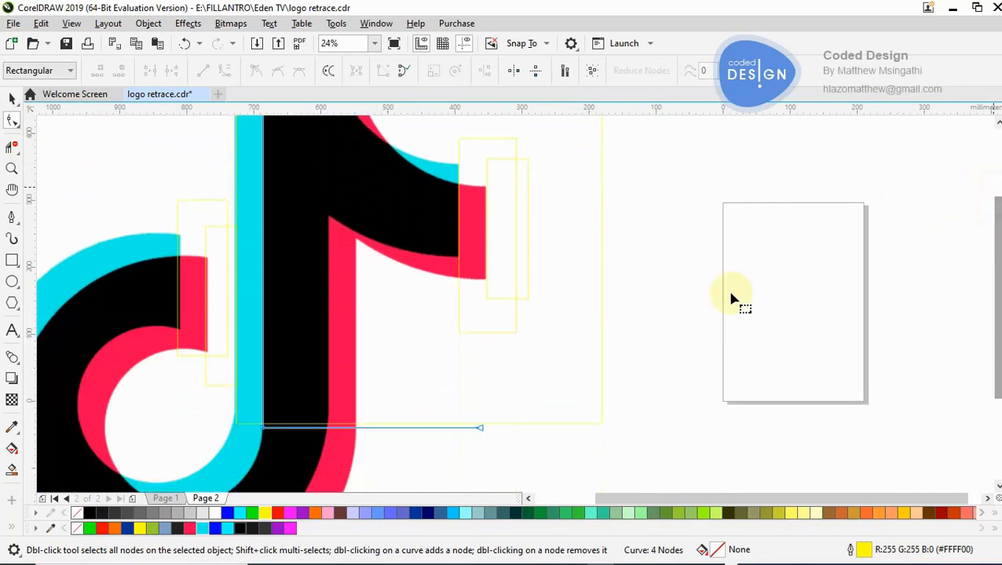
left_click_drag(593, 380, 276, 481)
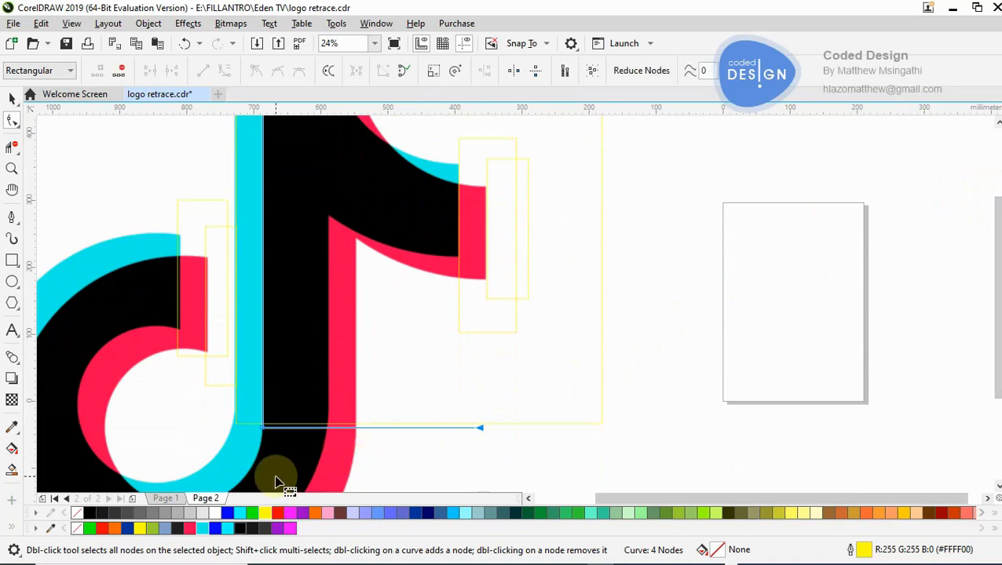
key("Delete")
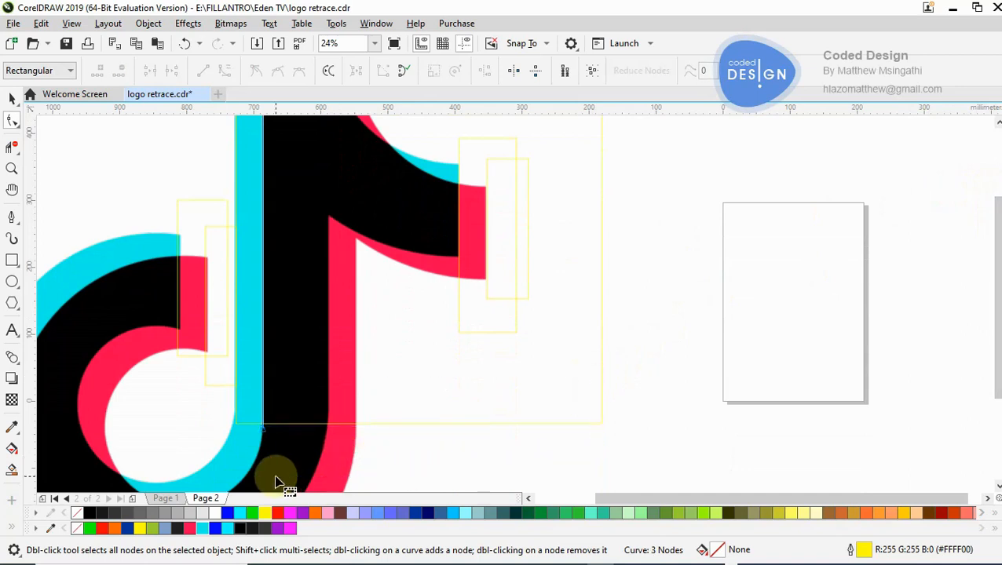
- Try placing a copy of the open stem curve with a Martian Green (#99CC33) outline over the cyan stem's top-left corner
key("z")
key("F3")
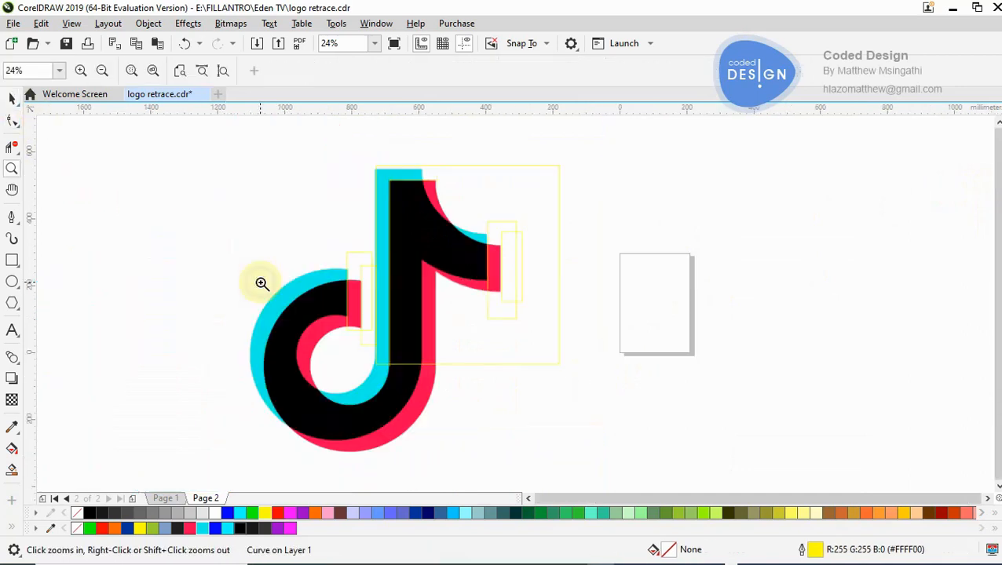
left_click(447, 250)
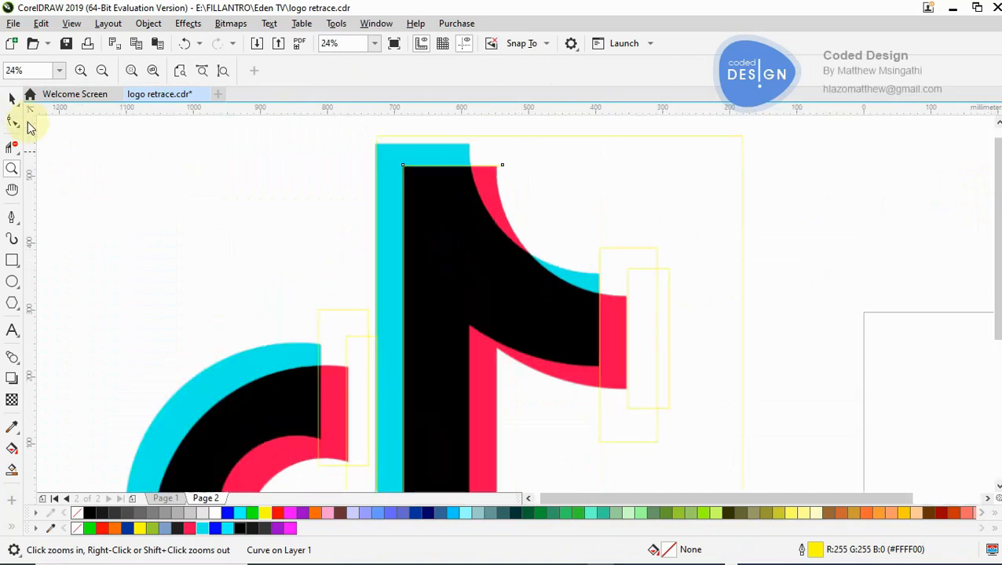
left_click(14, 100)
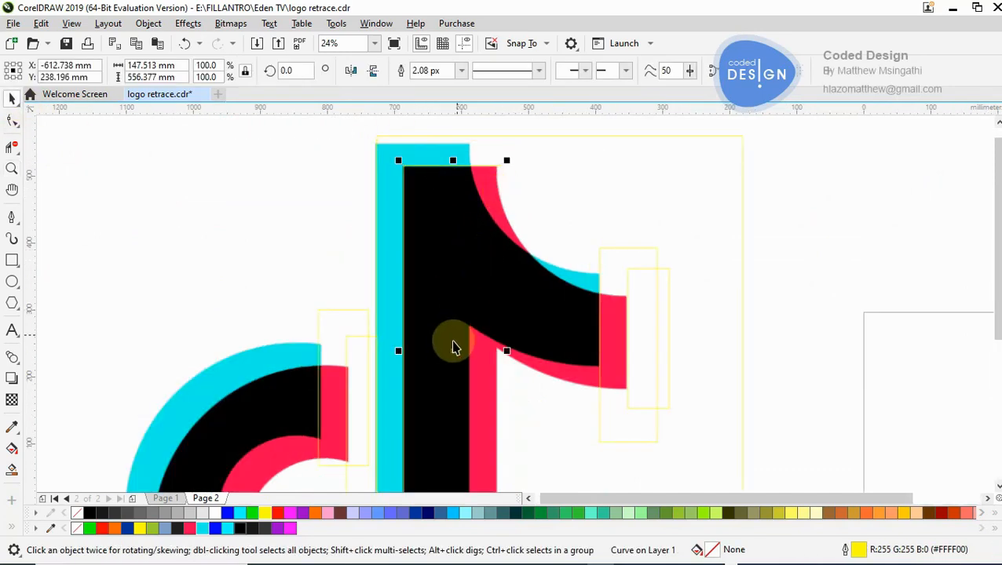
left_click_drag(452, 348, 204, 308)
left_click(153, 529)
left_click_drag(191, 304, 374, 264)
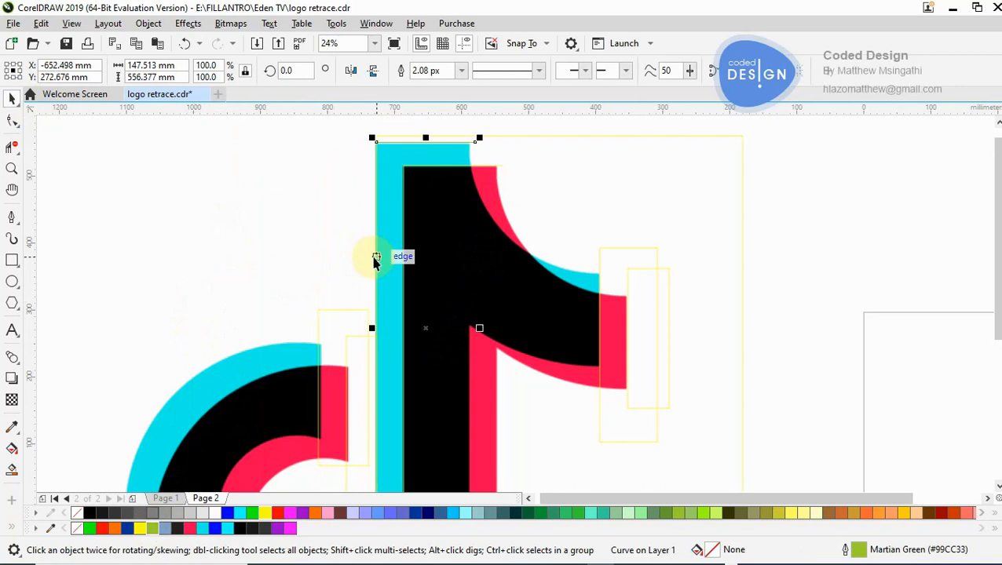
left_click(371, 253)
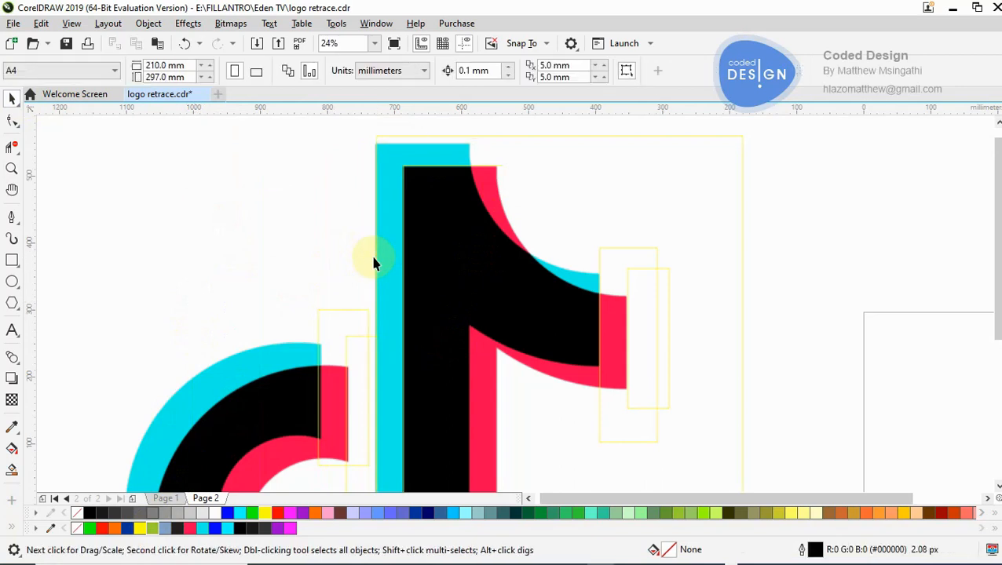
- Delete the large tracing rectangle around the cyan stem and the two narrow rectangles at the ring's open end
left_click(596, 197)
key("Delete")
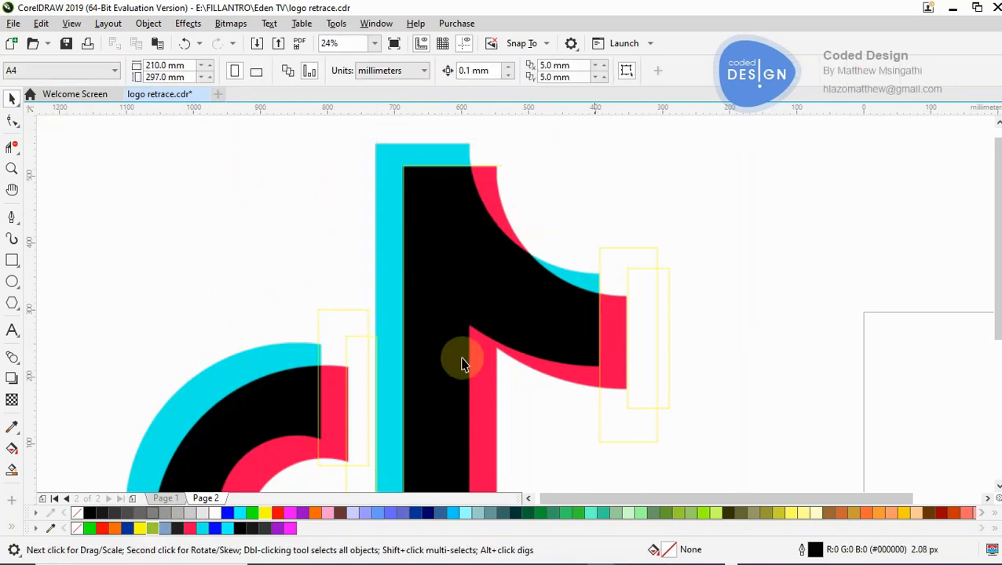
left_click(325, 403)
key("Delete")
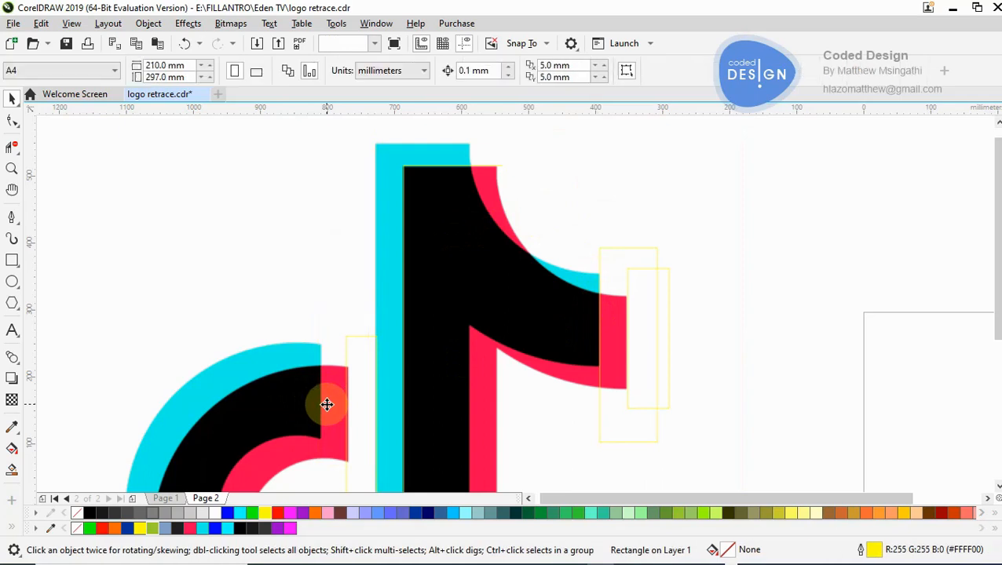
left_click(361, 407)
key("Delete")
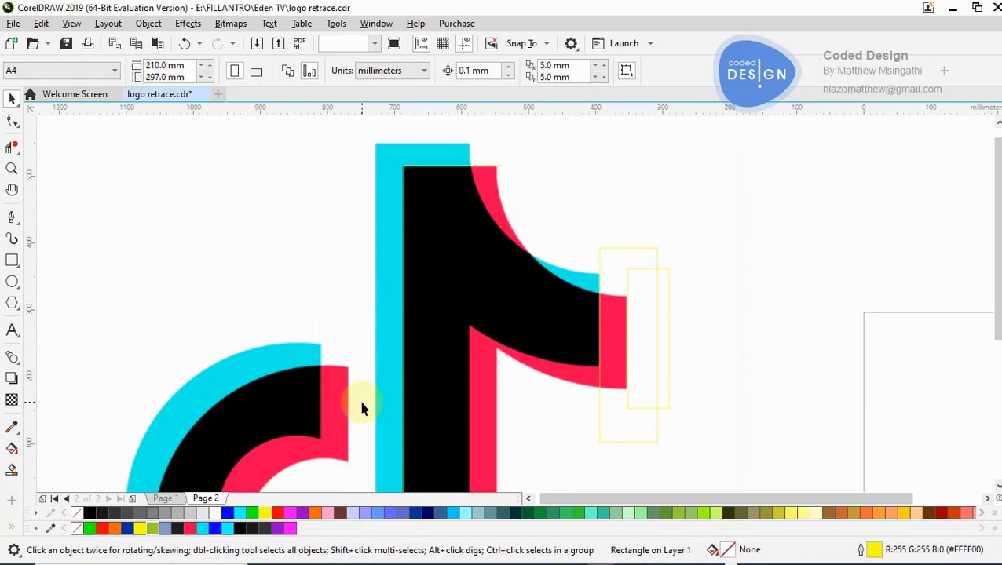
- Select the two overlapping tracing rectangles at the flag tip and delete them
right_click(364, 403)
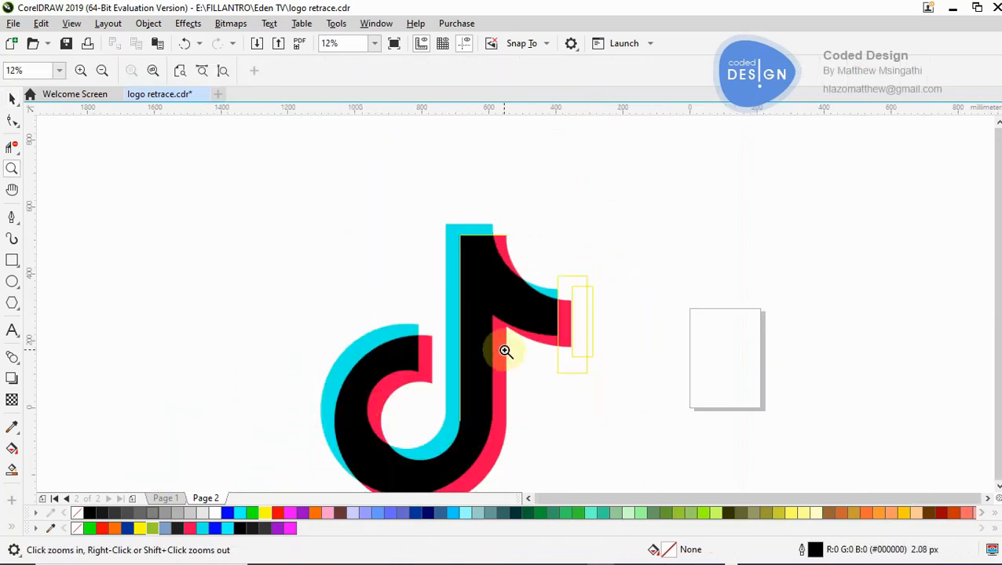
left_click(548, 331)
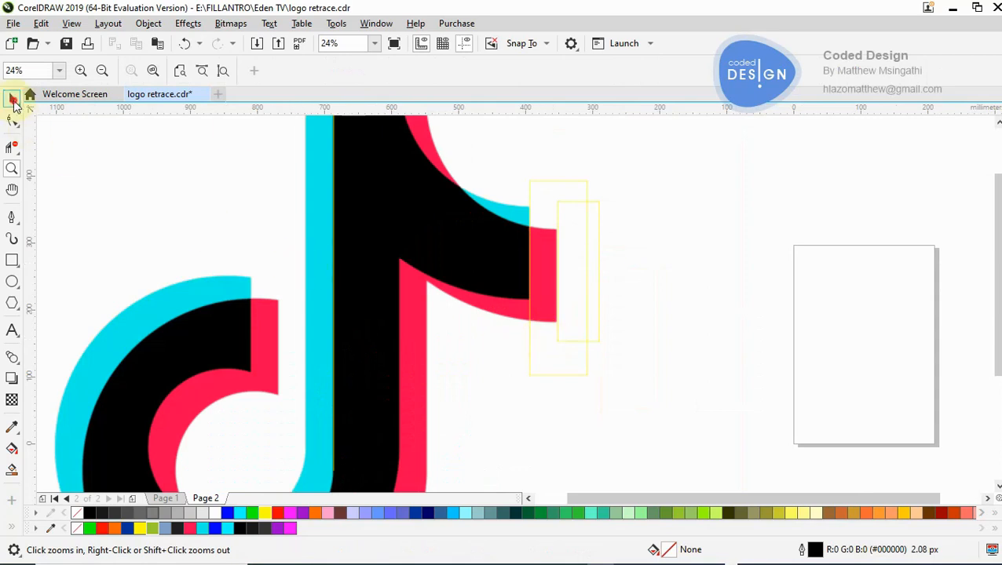
left_click(11, 98)
left_click_drag(677, 151, 514, 398)
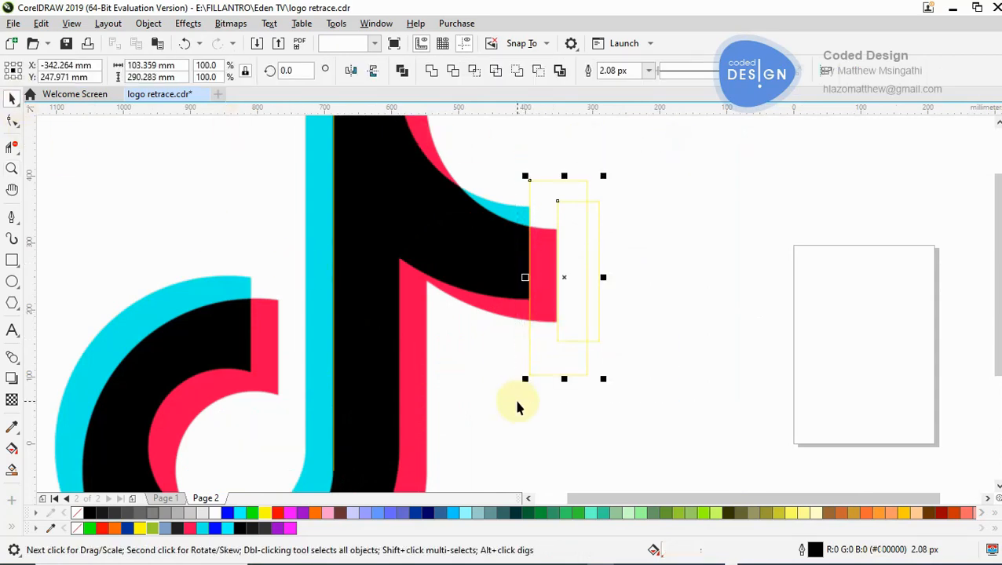
right_click(240, 528)
key("Delete")
- Place a copy of the open stem curve along the cyan stem's top and left edges and give it a red outline
key("z")
right_click(462, 317)
left_click(441, 245)
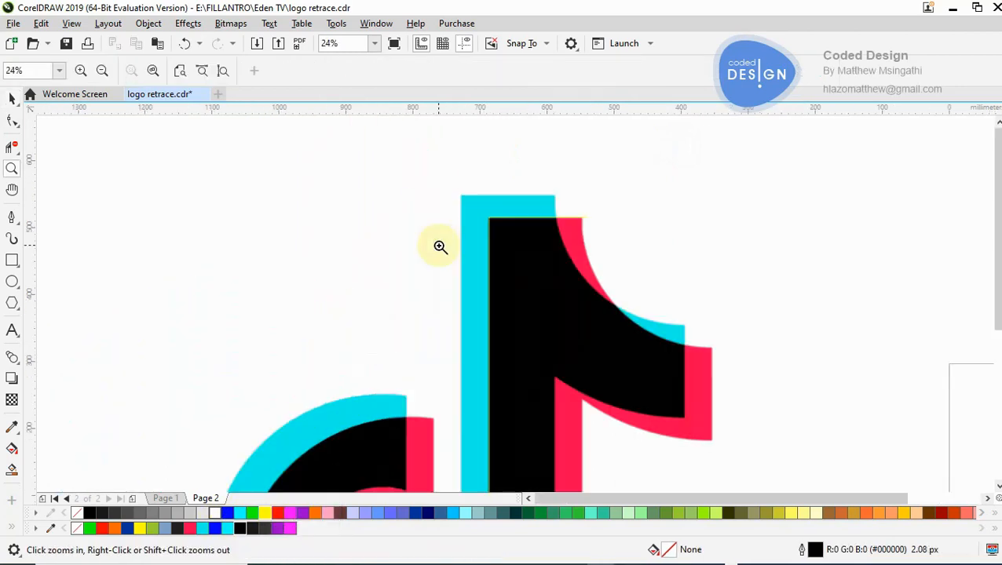
key("space")
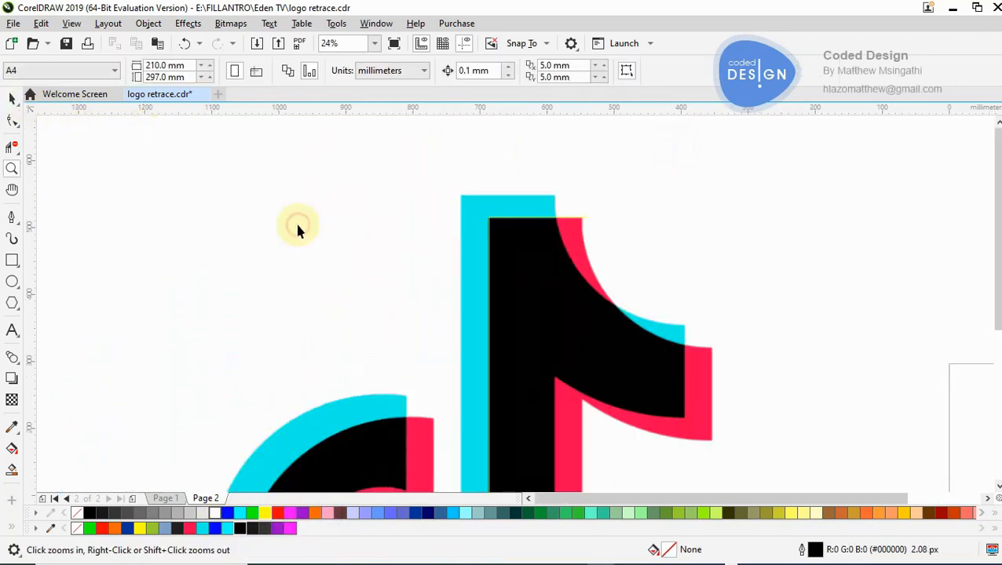
left_click(488, 264)
key("space")
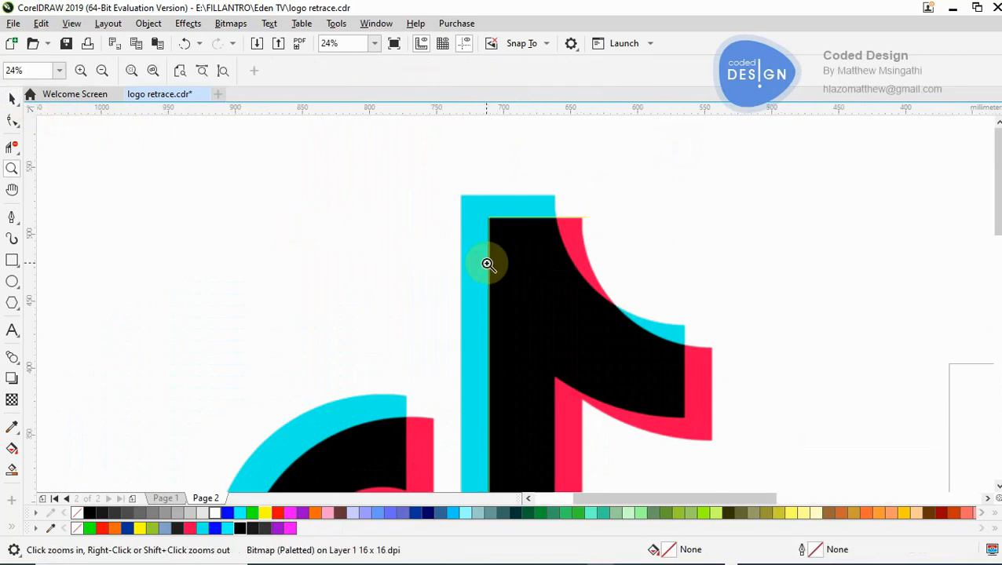
left_click(488, 264)
left_click(12, 97)
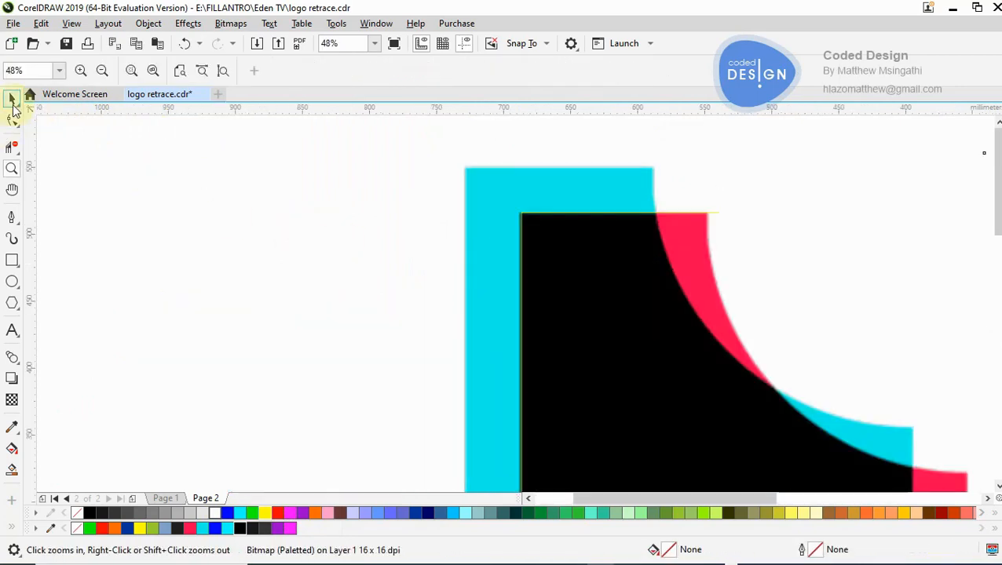
left_click(559, 259)
left_click(502, 223)
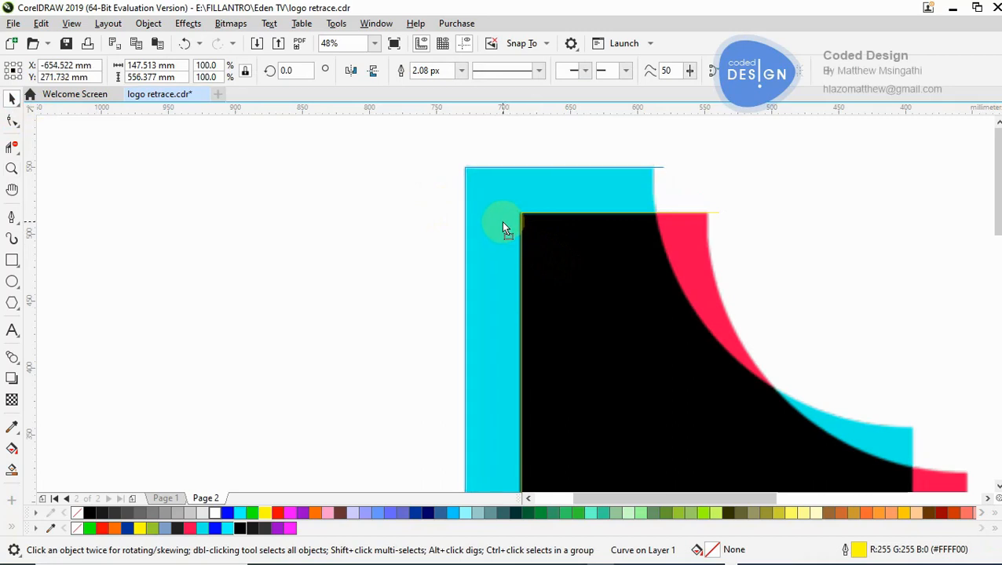
left_click(504, 223)
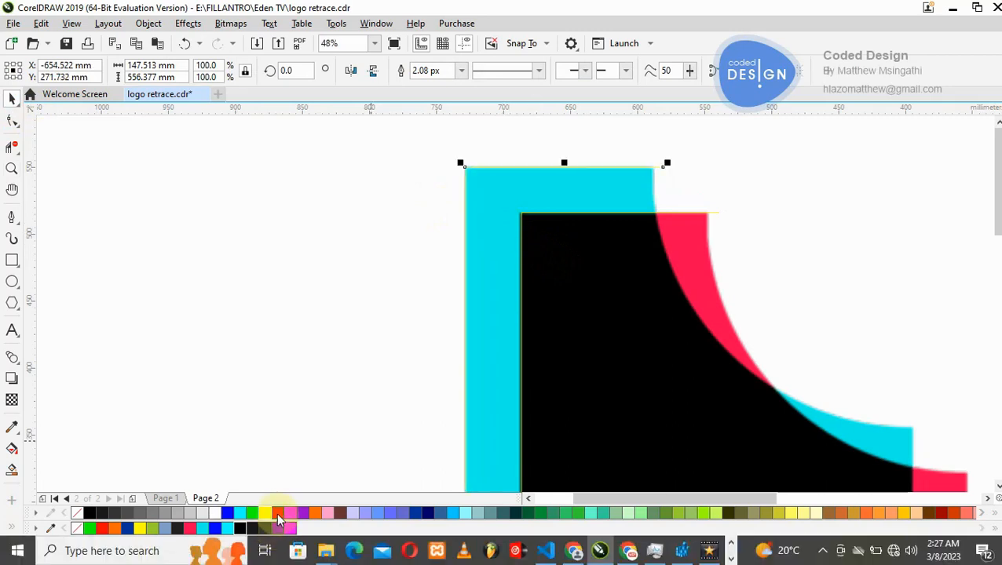
left_click(326, 305)
- Examine how the red curve lines up with the cyan stem's top-left corner
key("z")
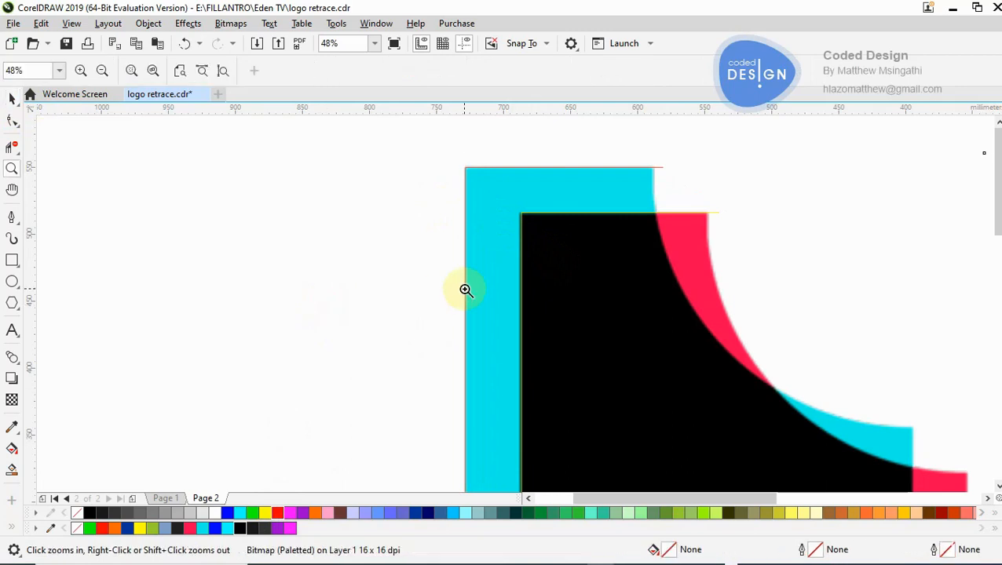
left_click(503, 248)
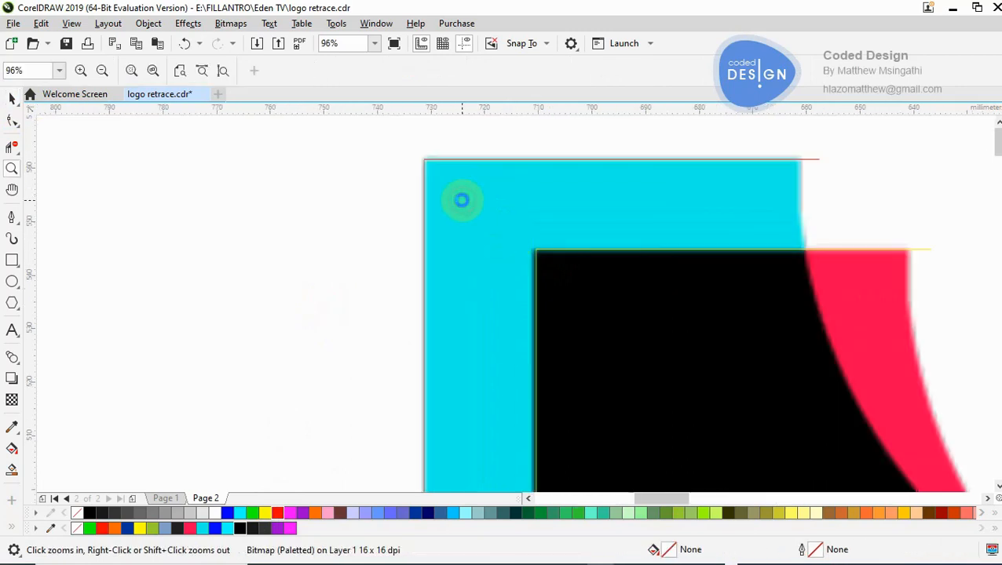
left_click(461, 198)
left_click(474, 261)
right_click(390, 265)
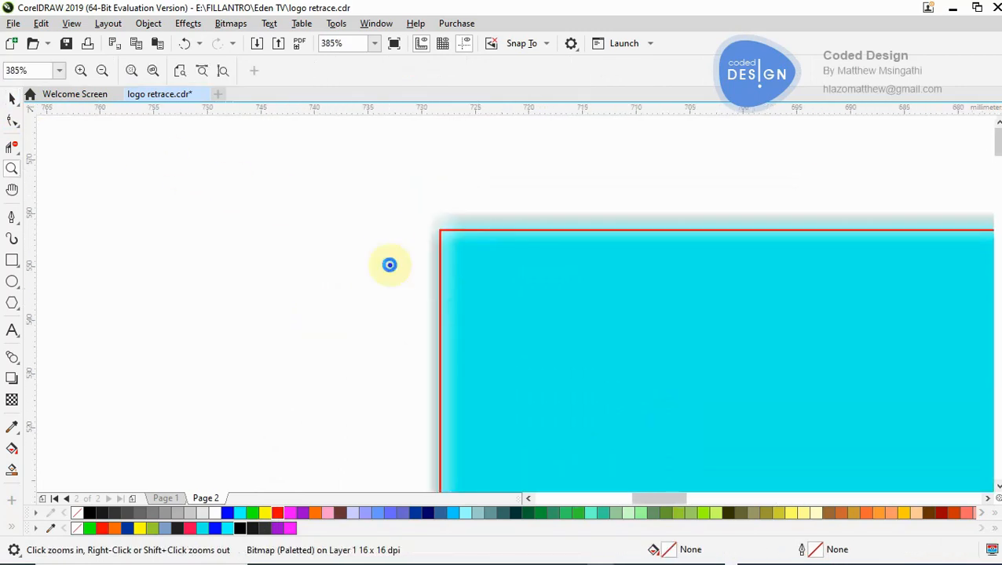
right_click(391, 266)
right_click(390, 265)
right_click(390, 266)
right_click(390, 265)
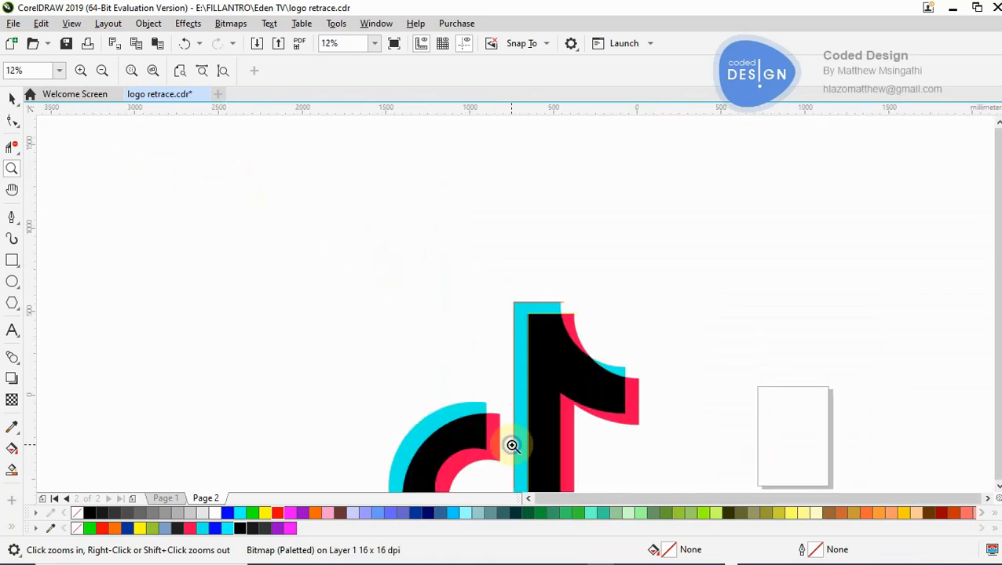
- Extend the red curve's lower end straight down past the start of the bend on the cyan stem's left edge
right_click(512, 445)
left_click(520, 397)
left_click(509, 313)
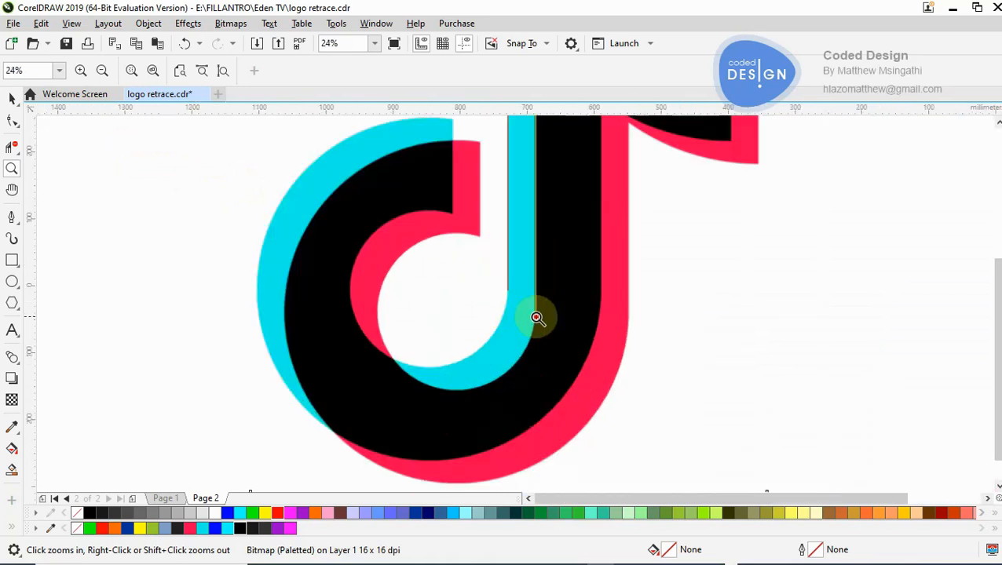
left_click(490, 280)
left_click(485, 279)
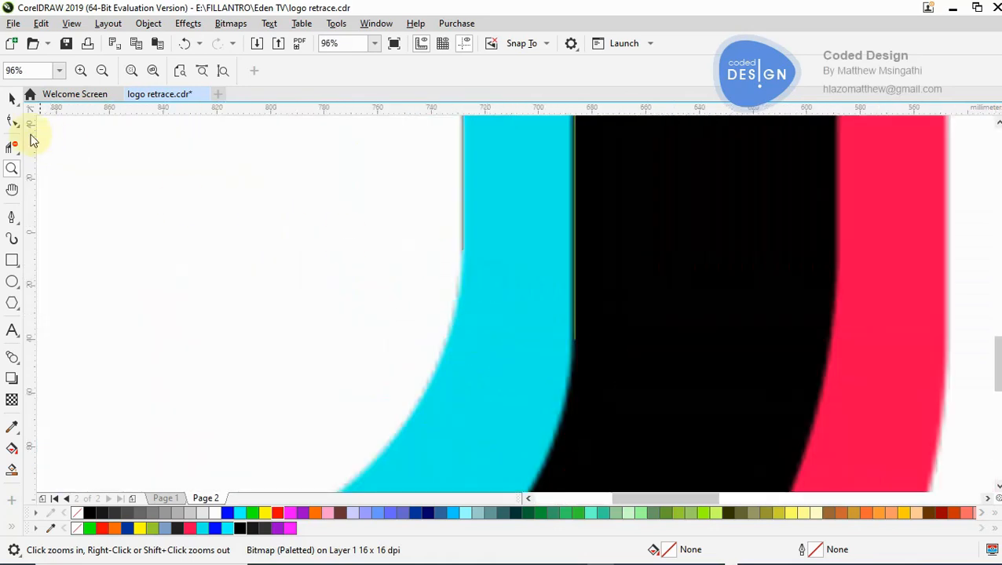
left_click(462, 233)
left_click_drag(425, 235, 523, 298)
left_click_drag(463, 255, 452, 369)
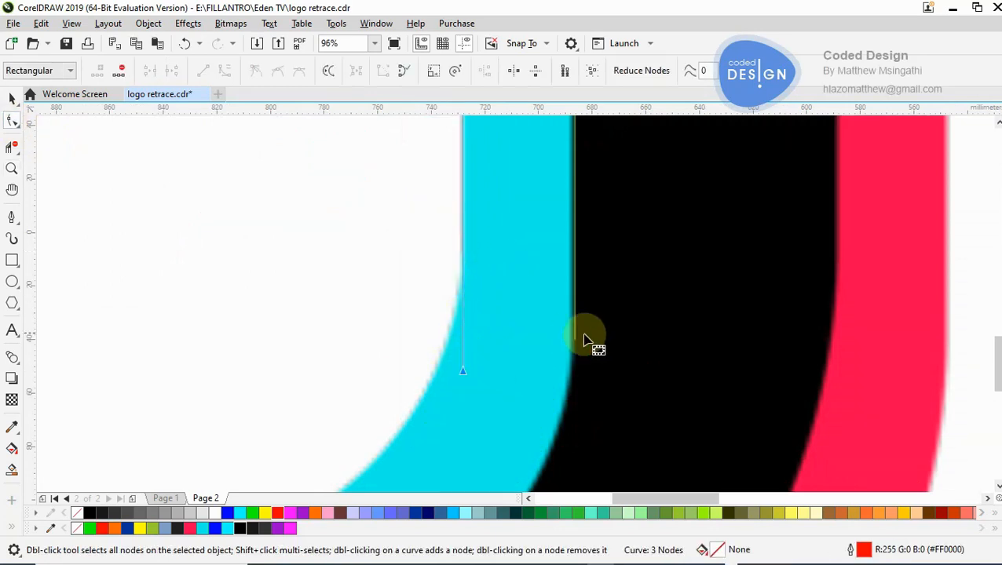
- Extend the yellow curve's lower end straight down the black stem's left edge, making the curve about 591 mm tall
left_click(575, 339)
left_click_drag(552, 335, 577, 451)
key("z")
scroll(518, 376, "down", 3)
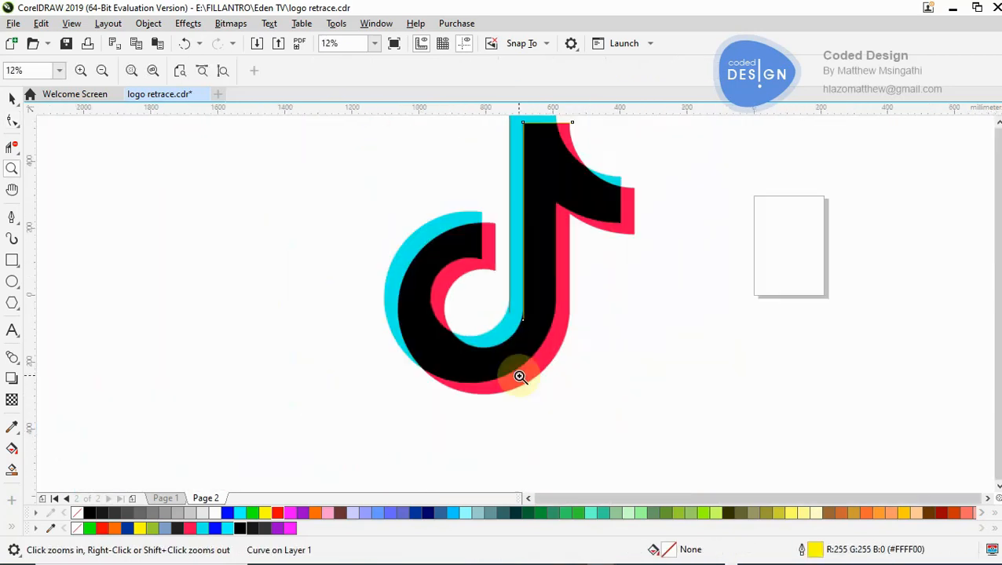
- Place a copy of the yellow stem curve on the red flag tip's outer edge and trim it to a vertical line about 220 mm tall
left_click(12, 96)
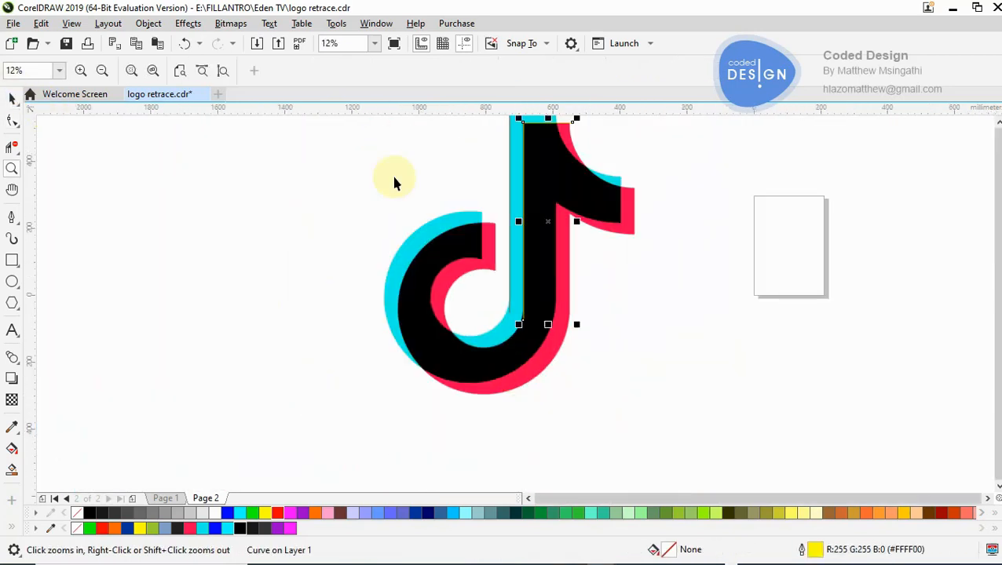
left_click_drag(523, 223, 633, 226)
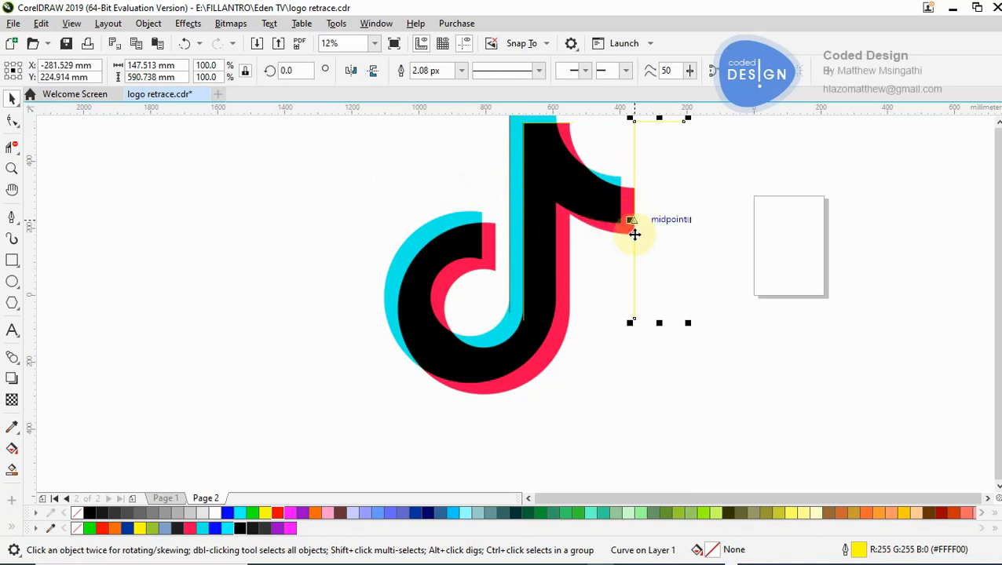
key("F10")
double_click(634, 249)
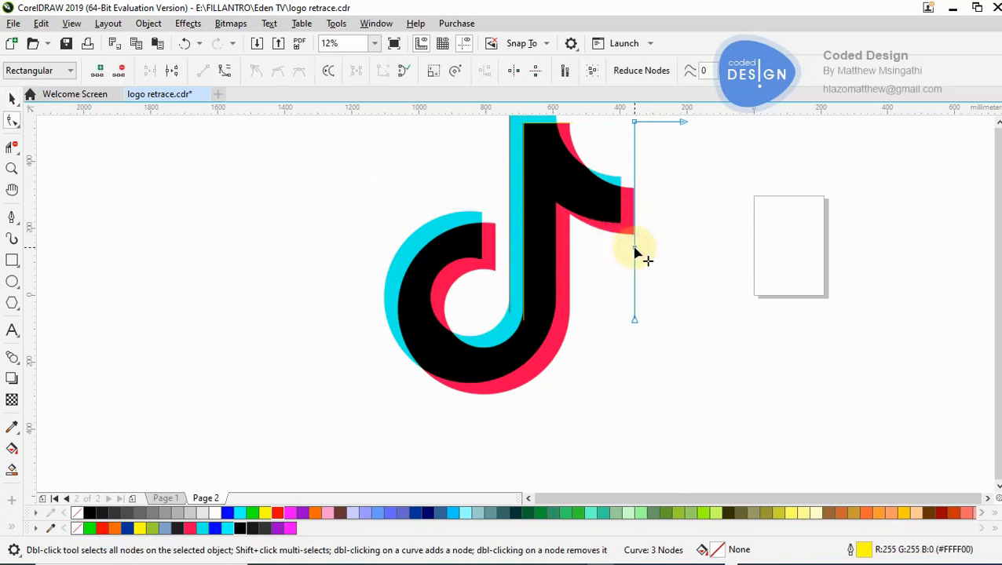
left_click_drag(597, 295, 669, 368)
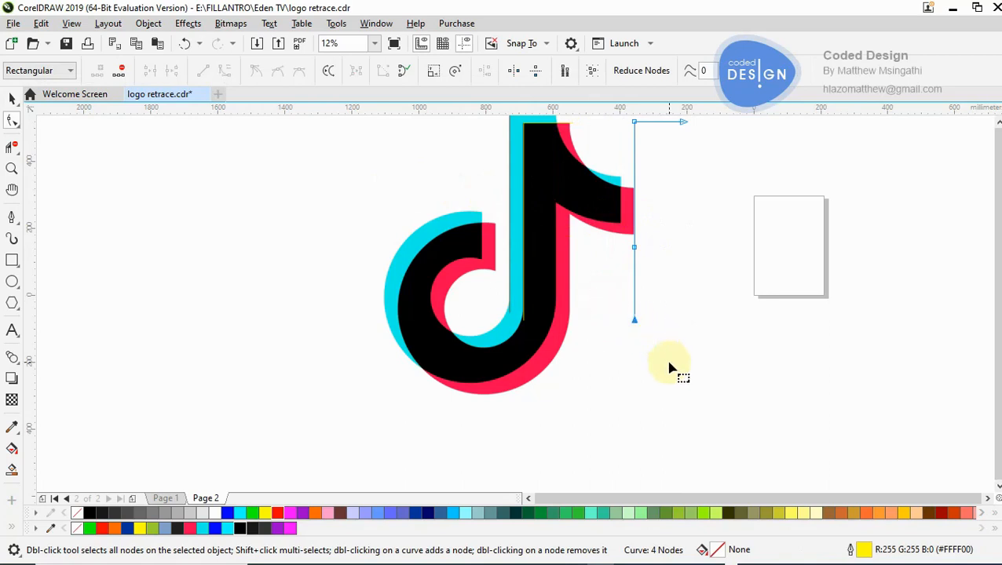
key("Delete")
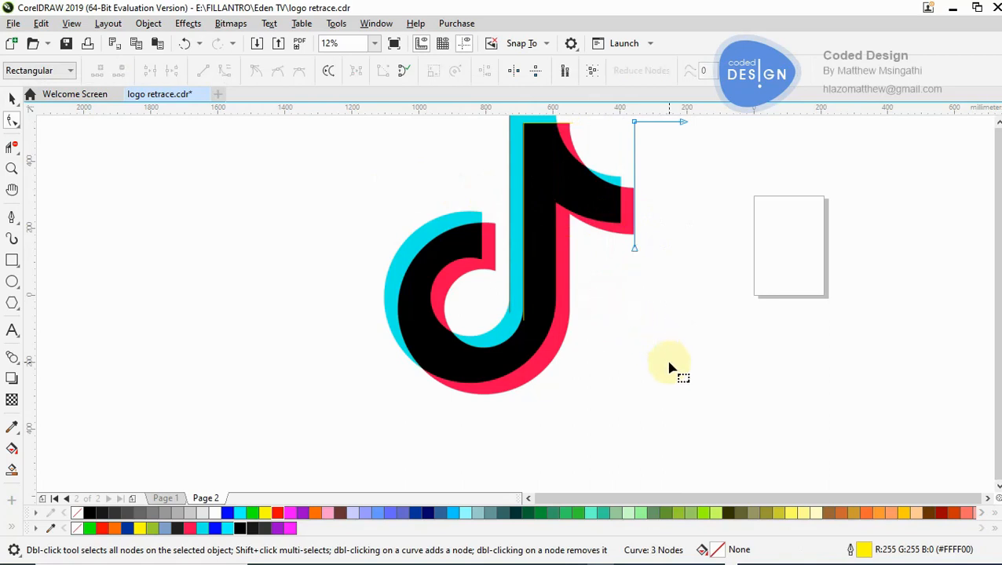
double_click(635, 174)
mouse_move(720, 163)
left_mouse_down()
mouse_move(598, 110)
mouse_move(607, 149)
left_mouse_up()
key("Delete")
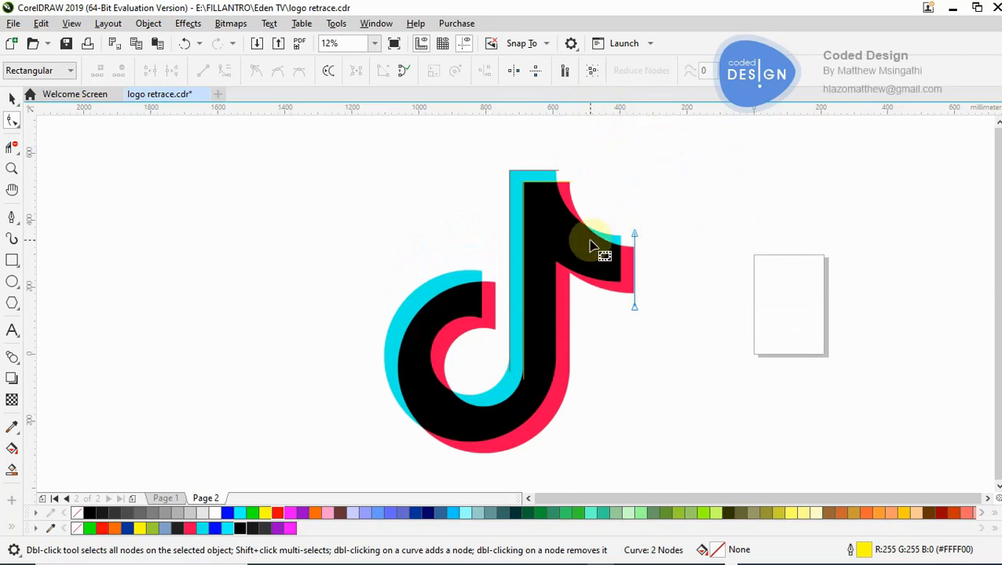
- Place a copy of the vertical line about 38 mm to the left, on the black flag tip's right edge
key("z")
left_click(628, 251)
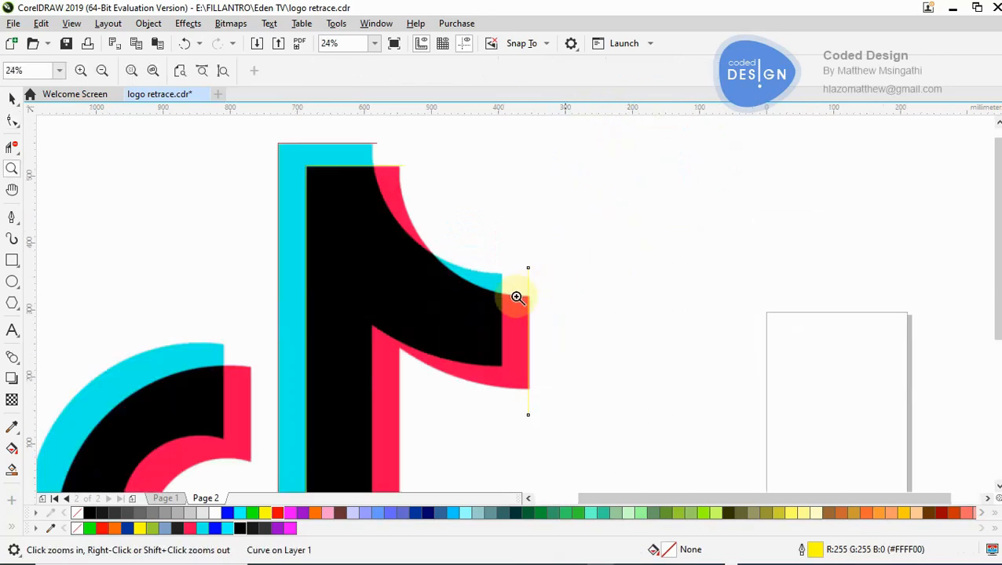
left_click(11, 98)
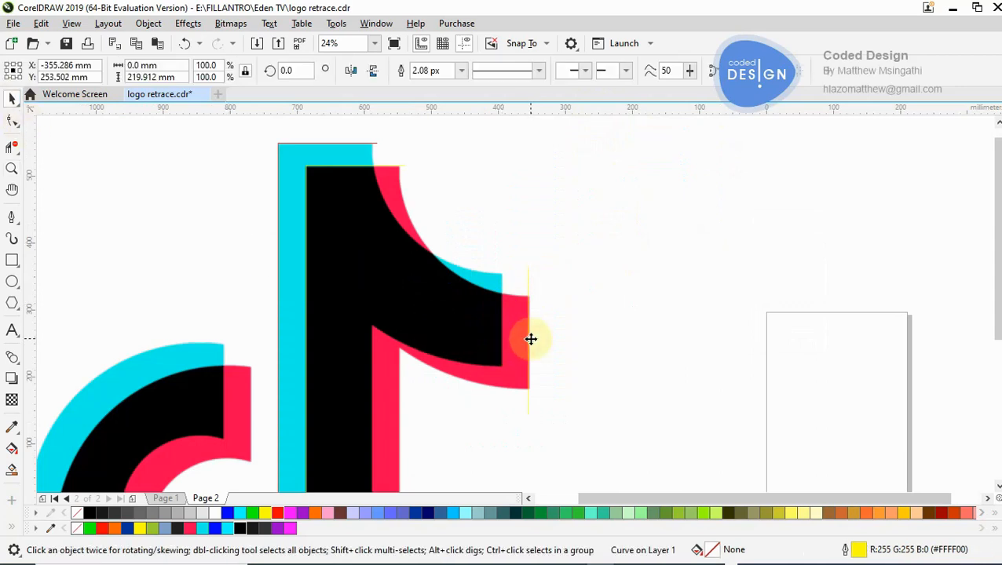
left_click_drag(511, 344, 504, 339)
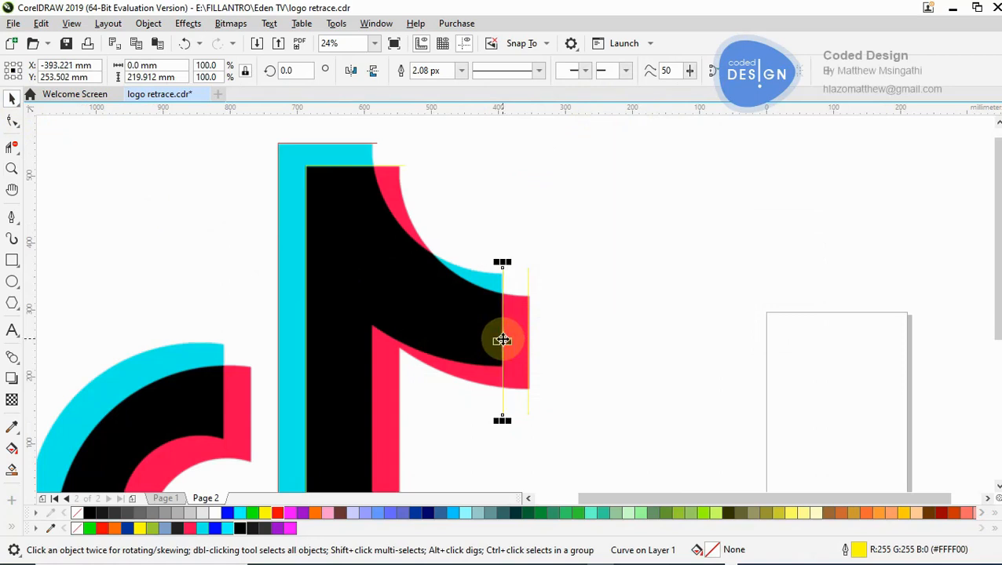
- Give both vertical lines at the flag tip a cyan (#00FFFF) outline
key("z")
left_click(504, 340)
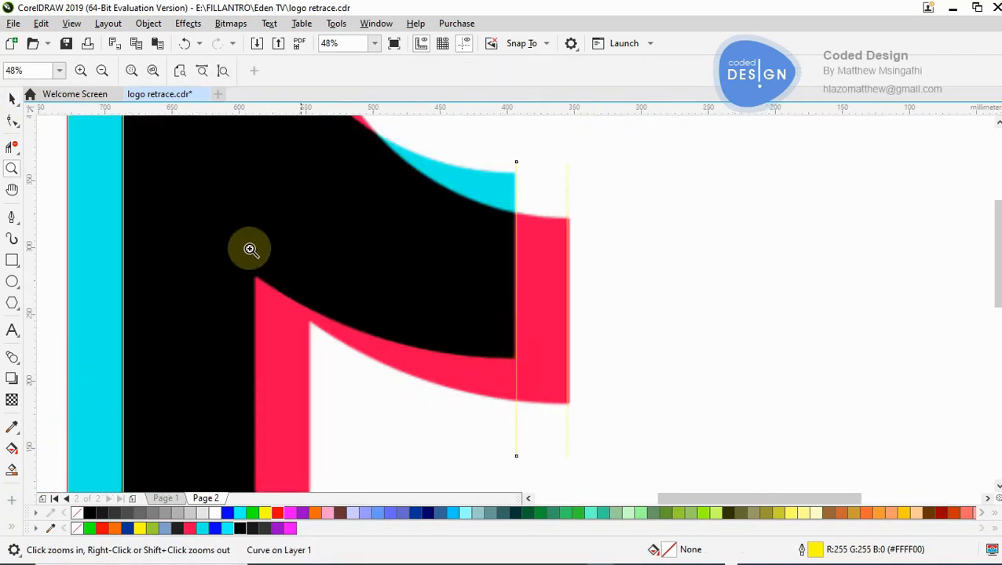
left_click(13, 99)
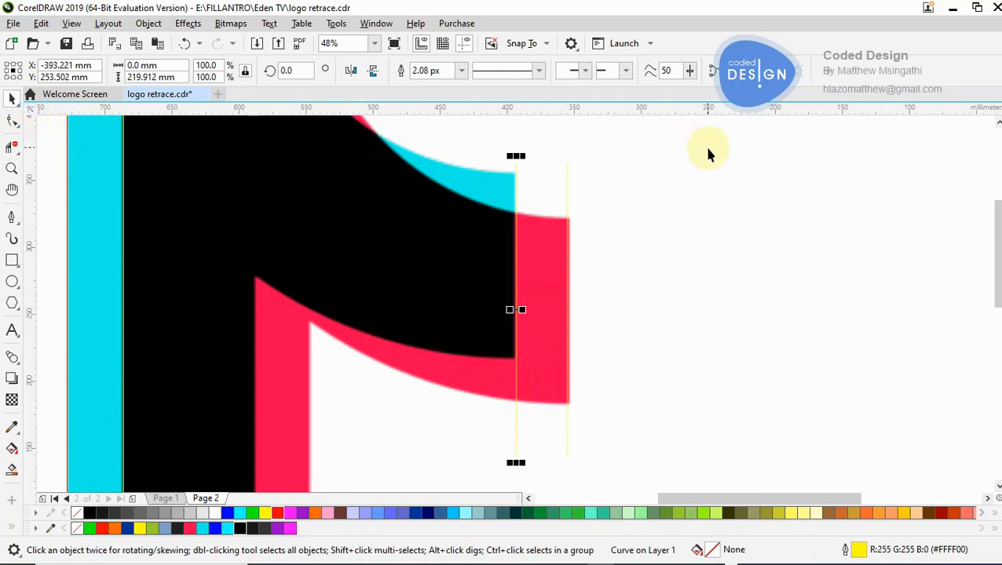
left_click(567, 198, "shift")
right_click(277, 512)
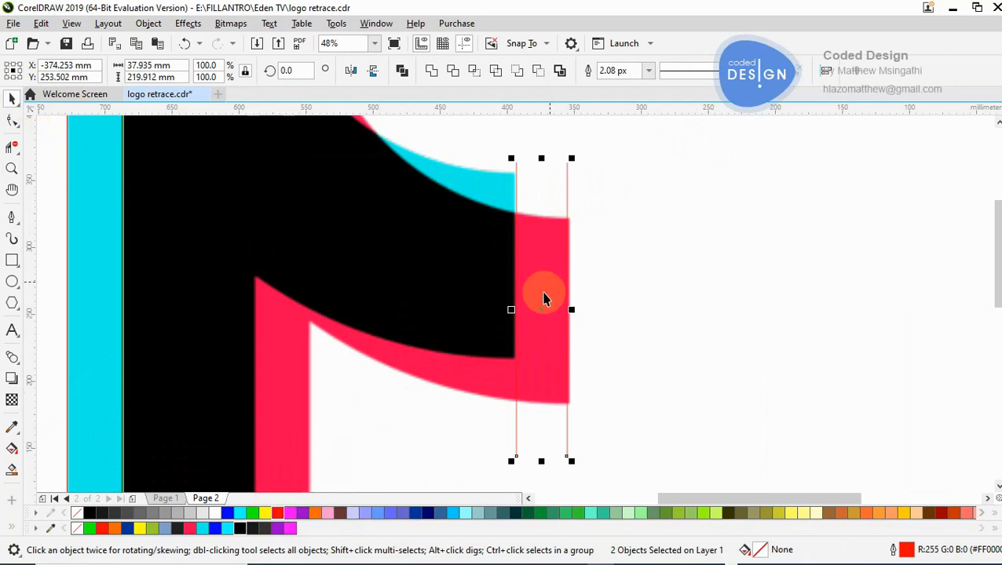
right_click(242, 513)
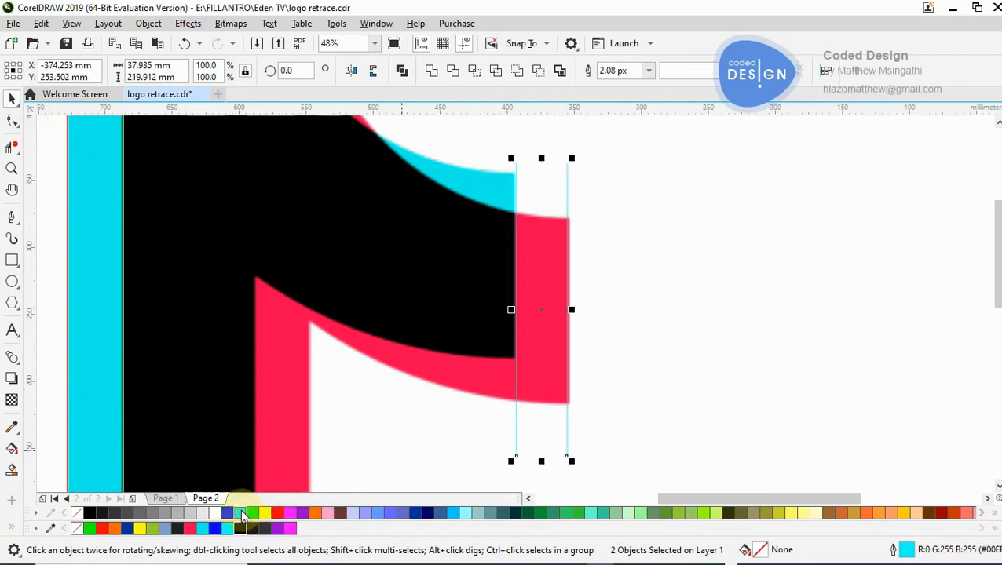
left_click(657, 232)
- Copy the vertical line at the black flag tip and place the duplicate on the right end of the hook's black band
key("z")
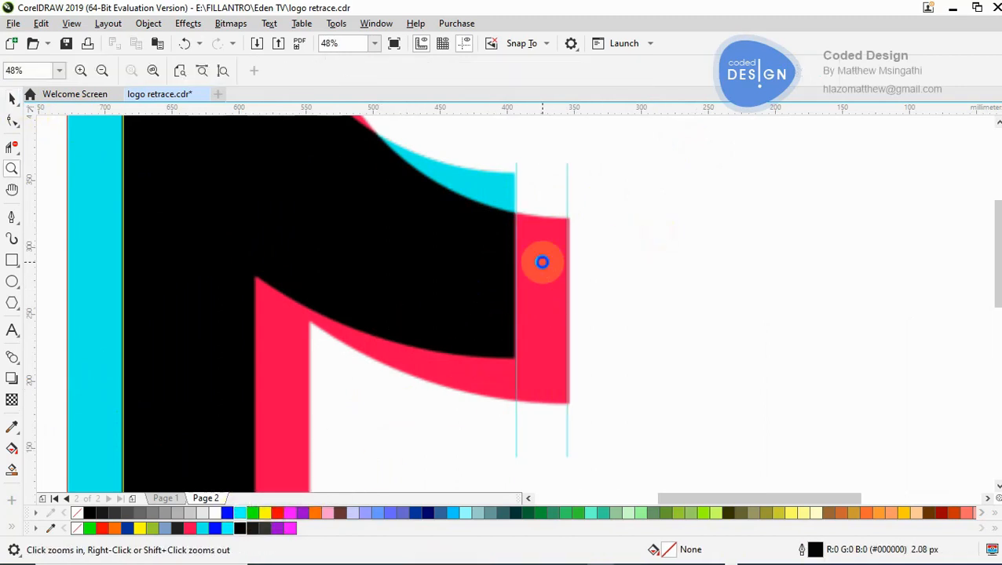
key("F3")
key("F3")
key("F3")
left_click(463, 351)
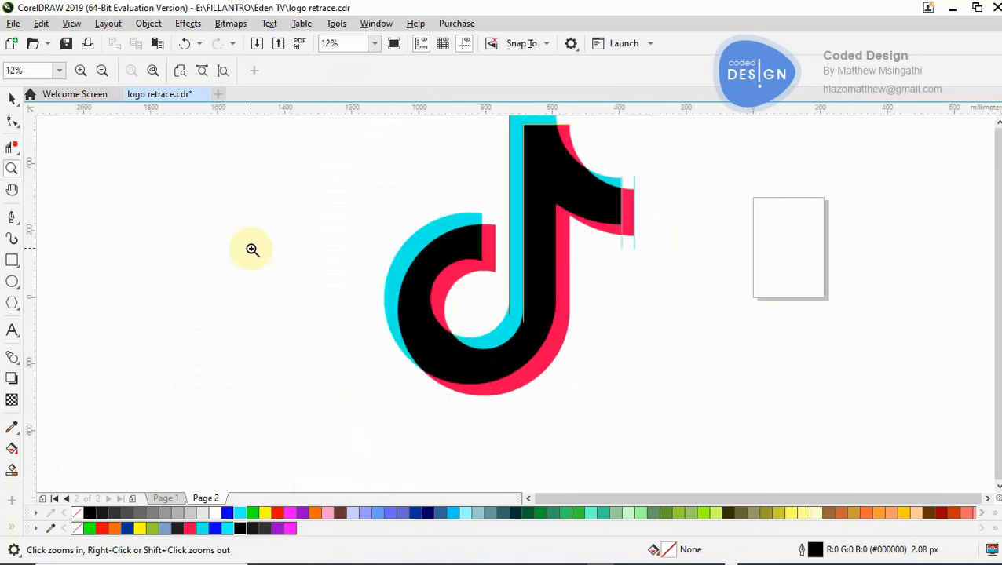
left_click(13, 97)
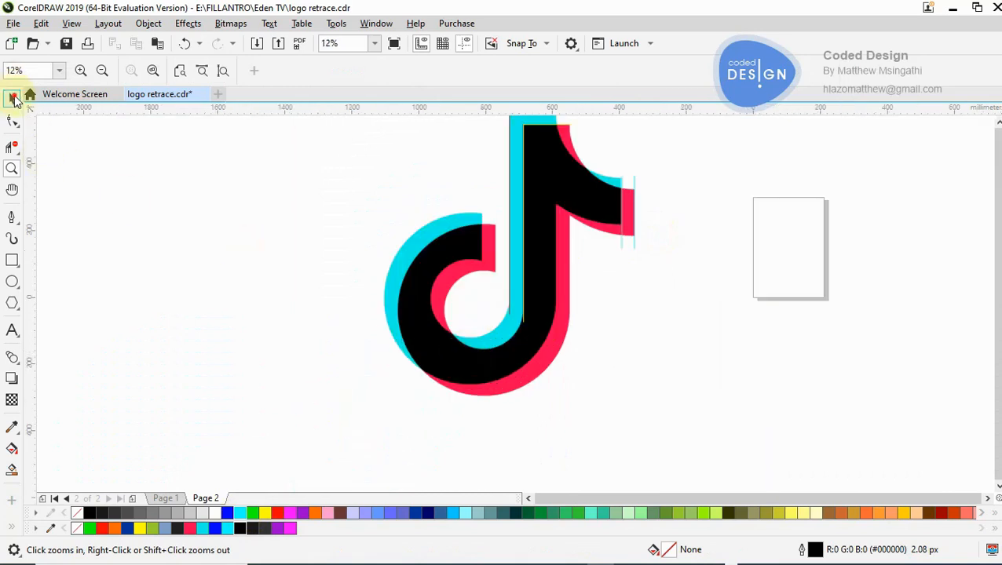
left_click(621, 248)
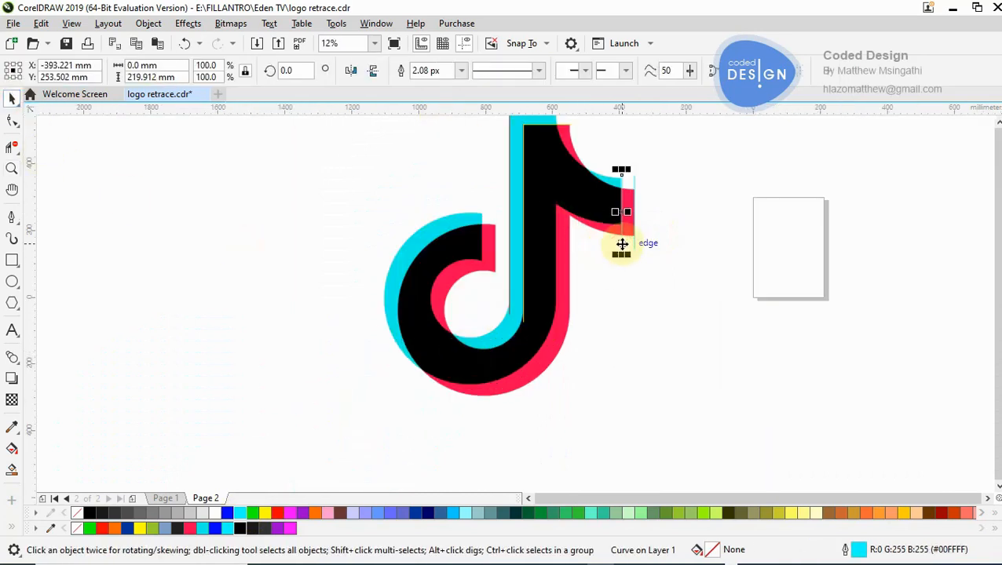
right_click(623, 248)
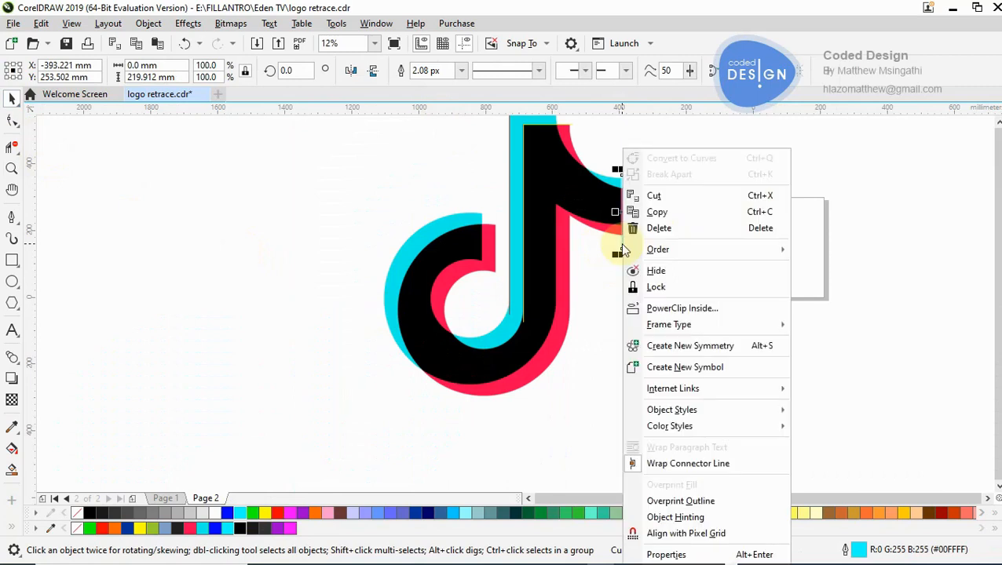
left_click(655, 213)
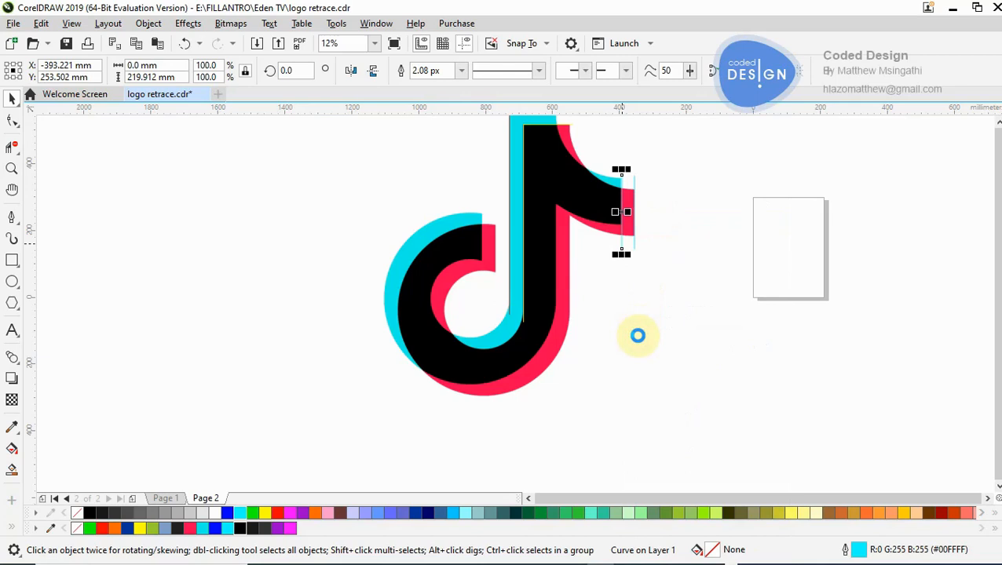
left_click(630, 327)
left_click(674, 322)
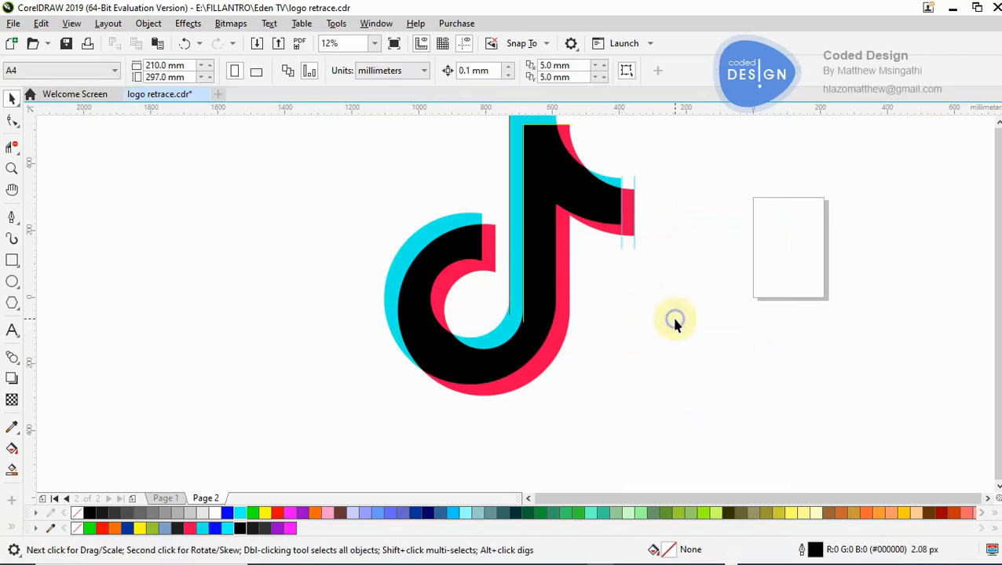
right_click(673, 320)
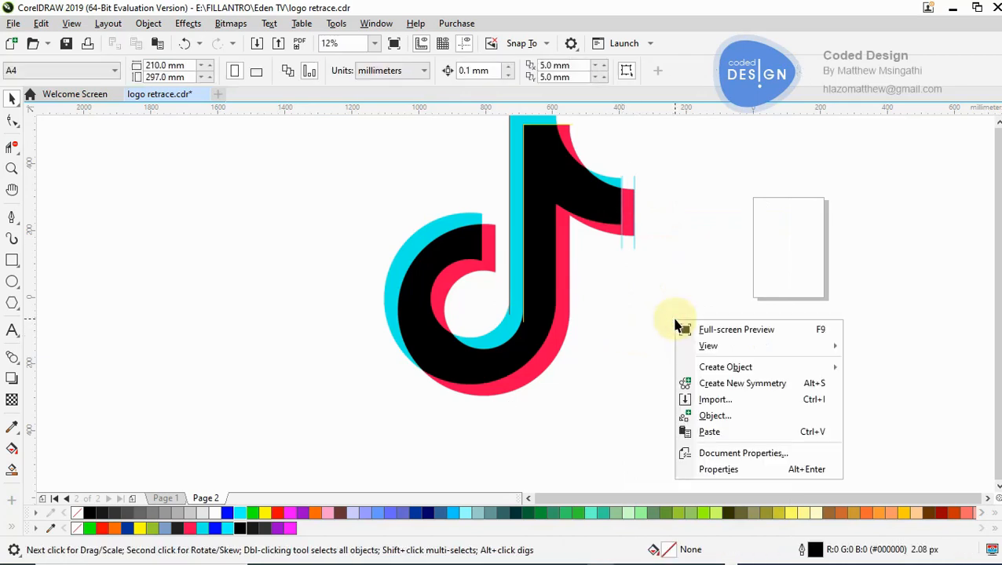
left_click(695, 431)
left_click_drag(619, 214, 480, 235)
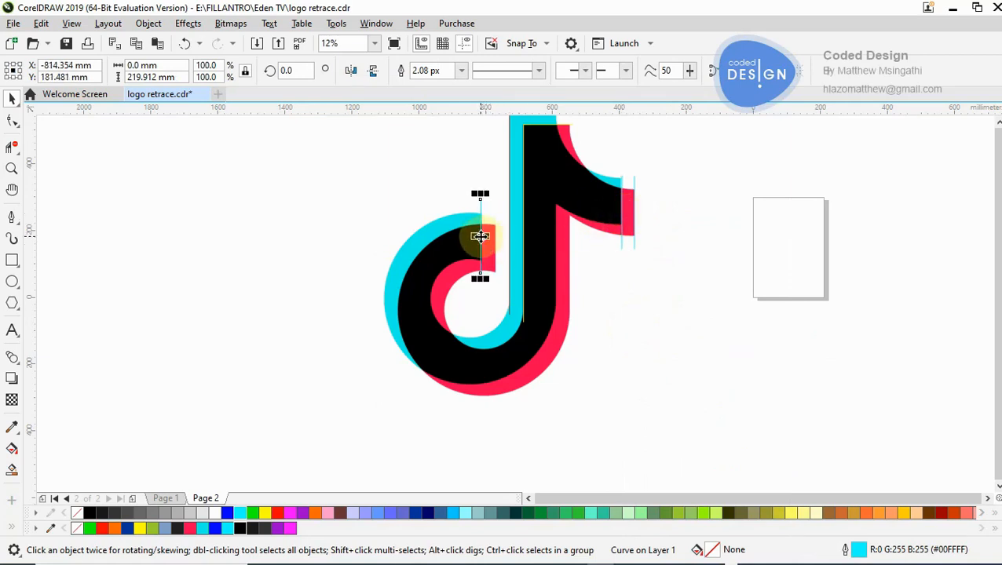
left_click(622, 252)
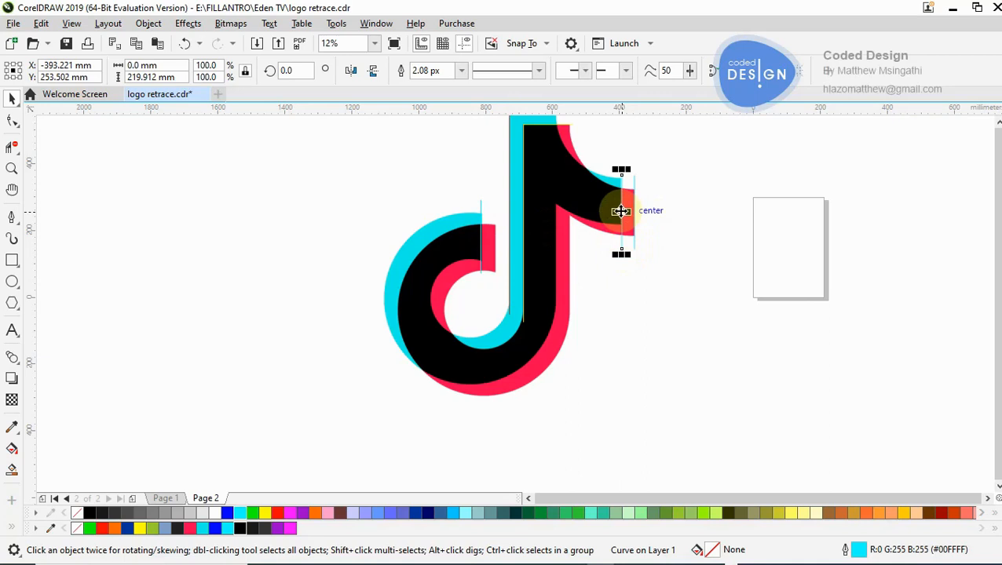
left_click_drag(621, 211, 622, 211)
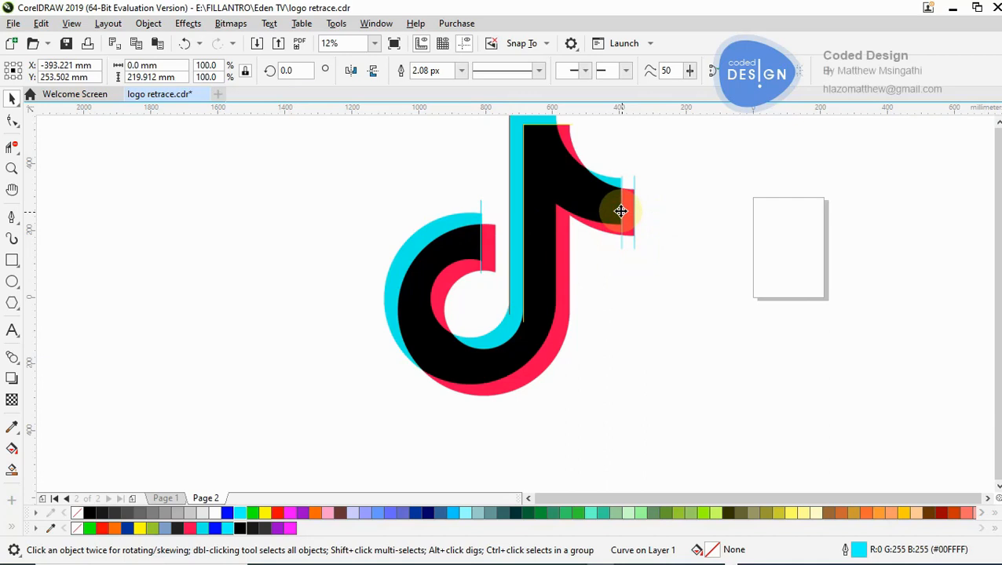
left_click_drag(599, 215, 498, 255)
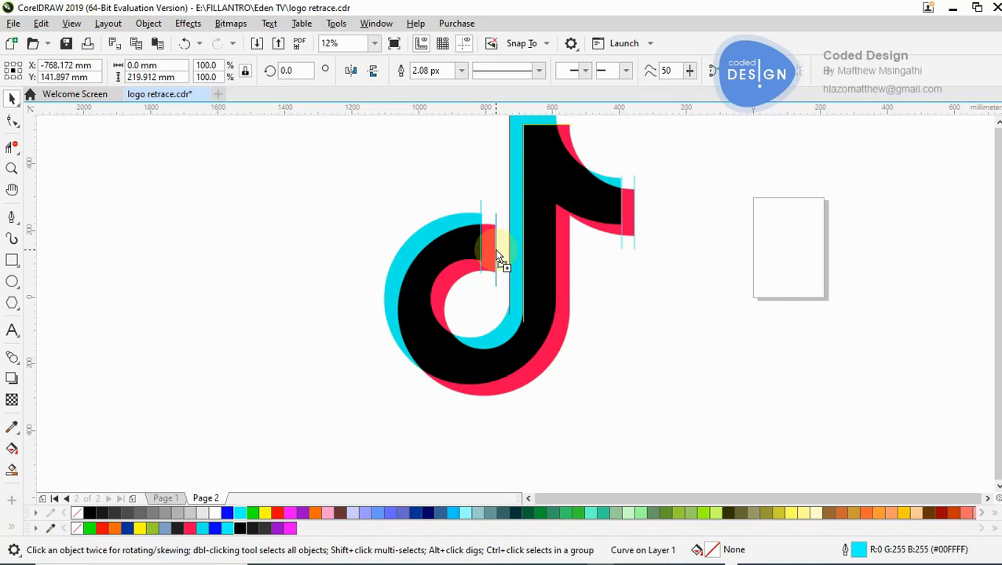
left_click_drag(501, 252, 497, 253)
key("Delete")
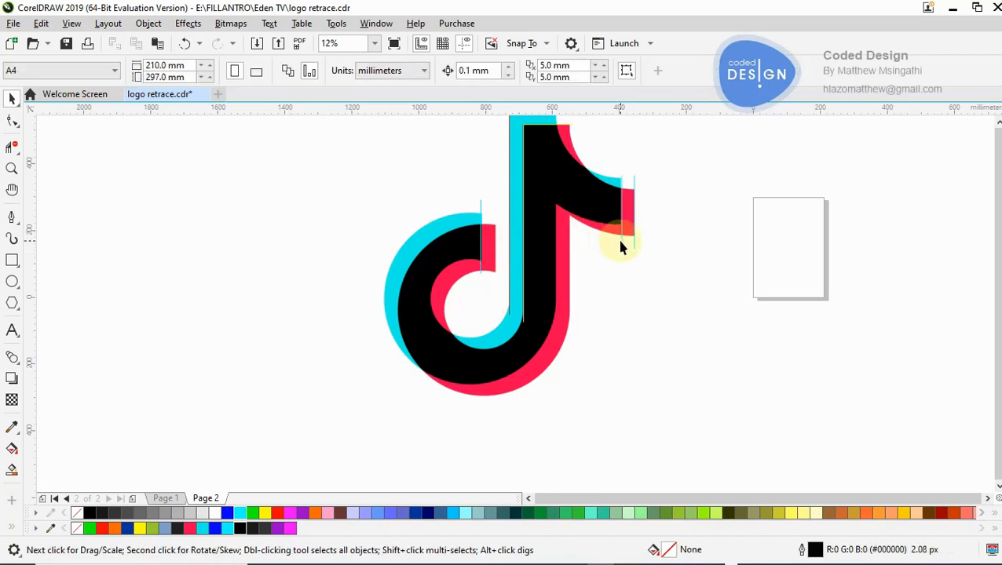
- Place another copy of the black flag tip's vertical line on the right edge of the hook's red end
left_click(621, 242)
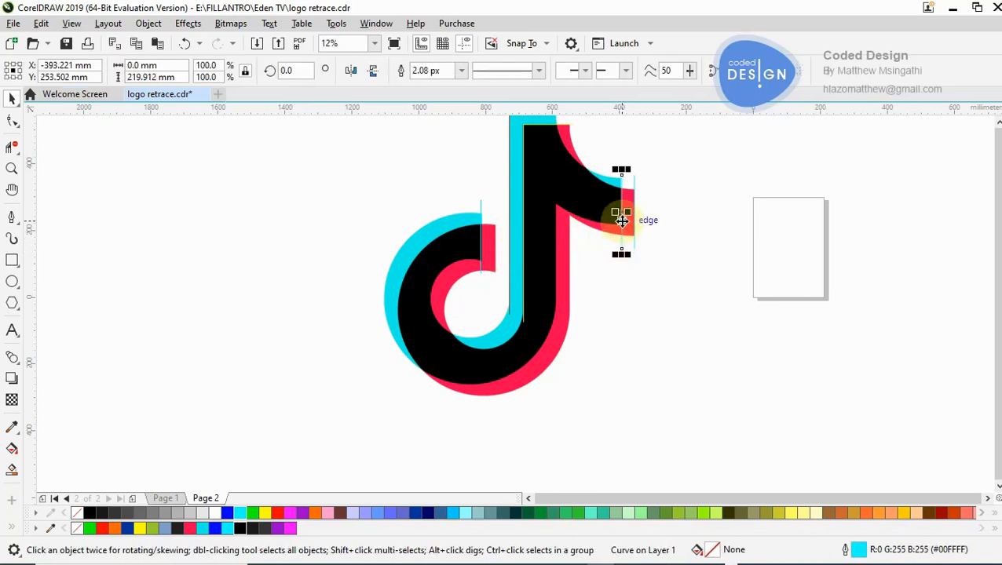
left_click_drag(622, 222, 497, 261)
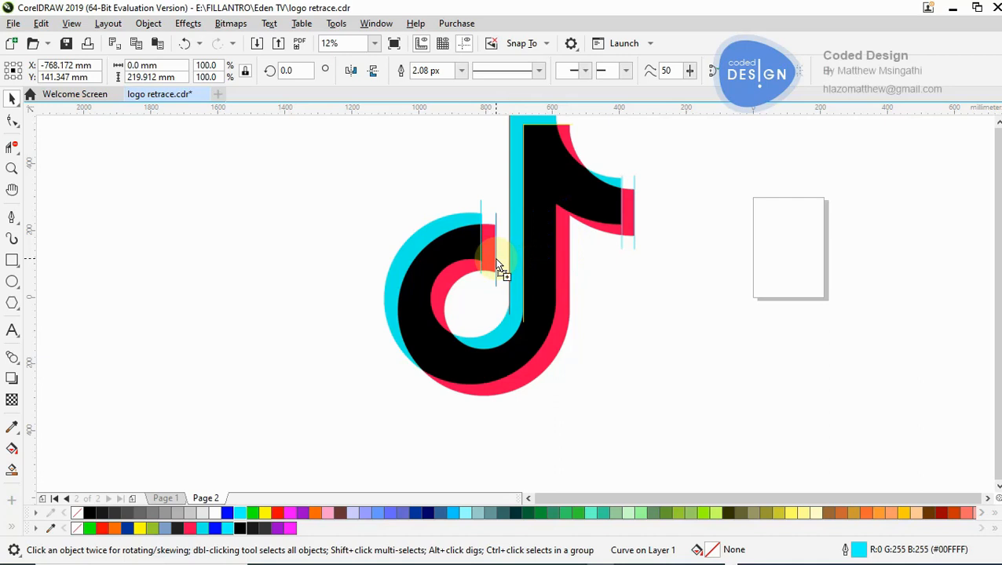
left_click(496, 259)
key("z")
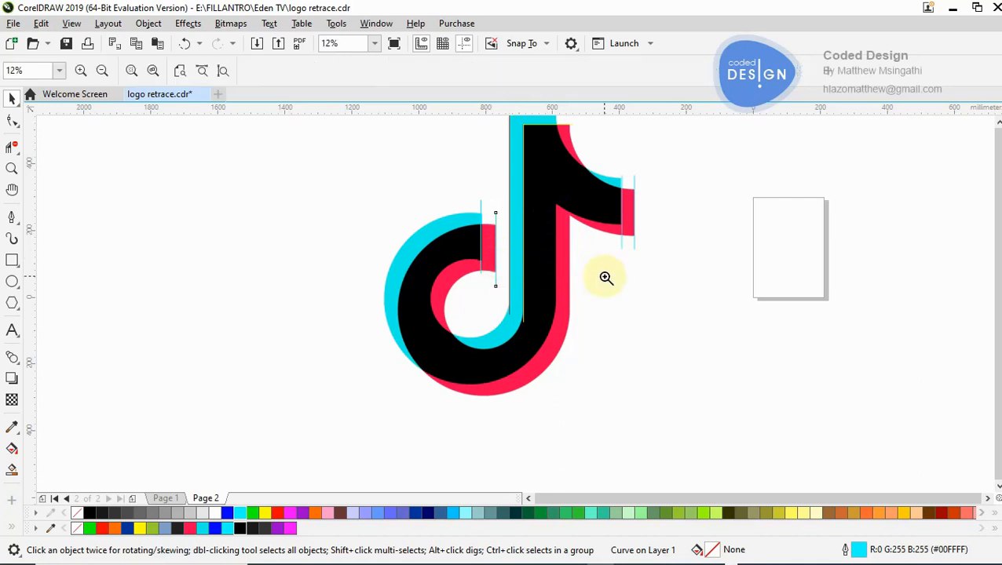
left_click(526, 252)
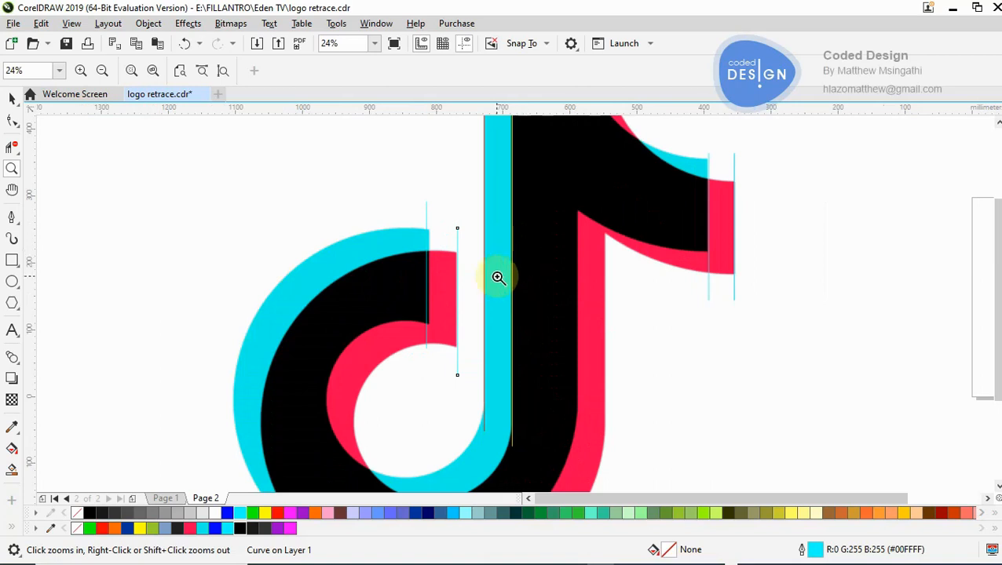
right_click(498, 277)
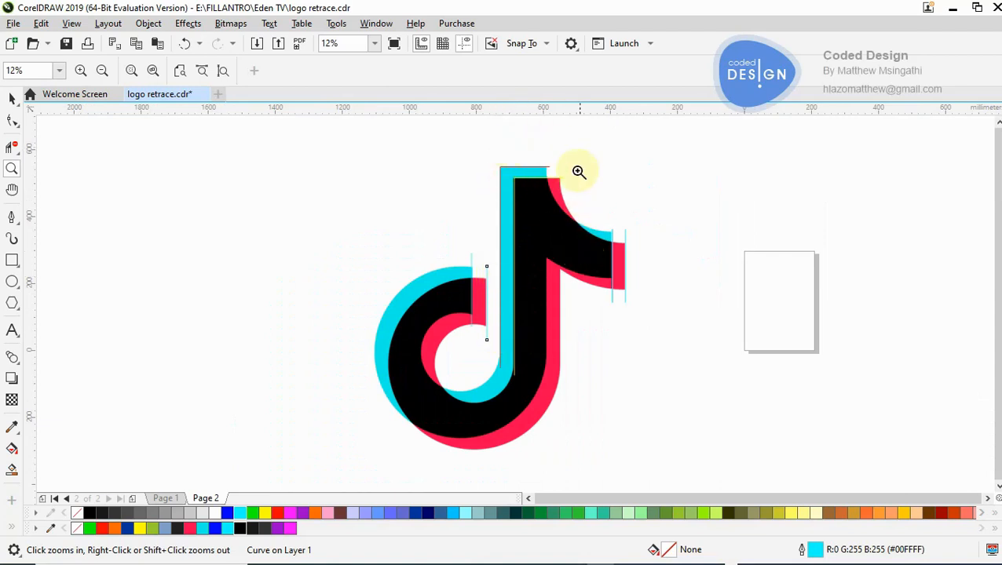
- Examine how the yellow curve follows the black stem's top edge next to the flag's red inner curve
left_click(577, 172)
left_click(499, 310)
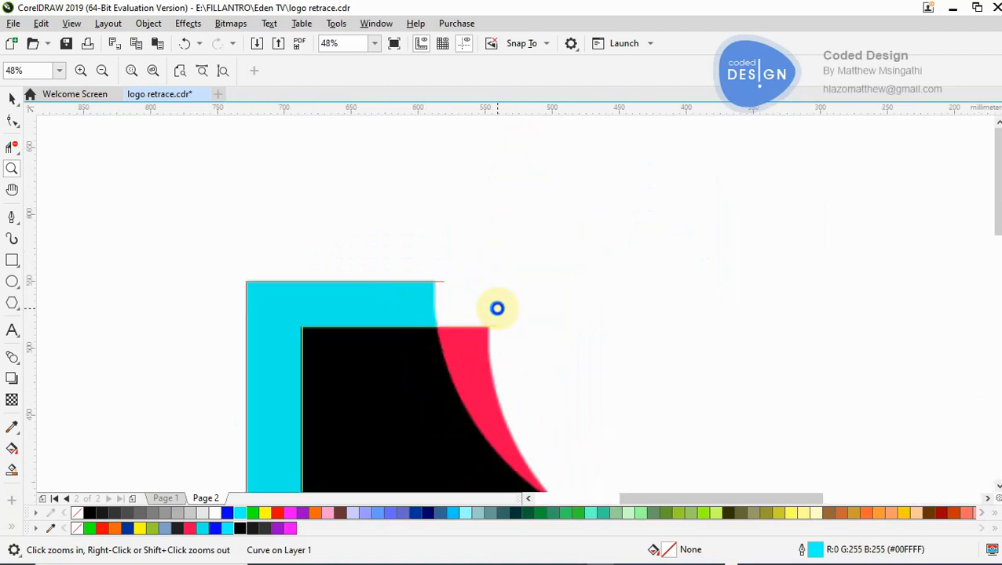
right_click(498, 309)
left_click(514, 348)
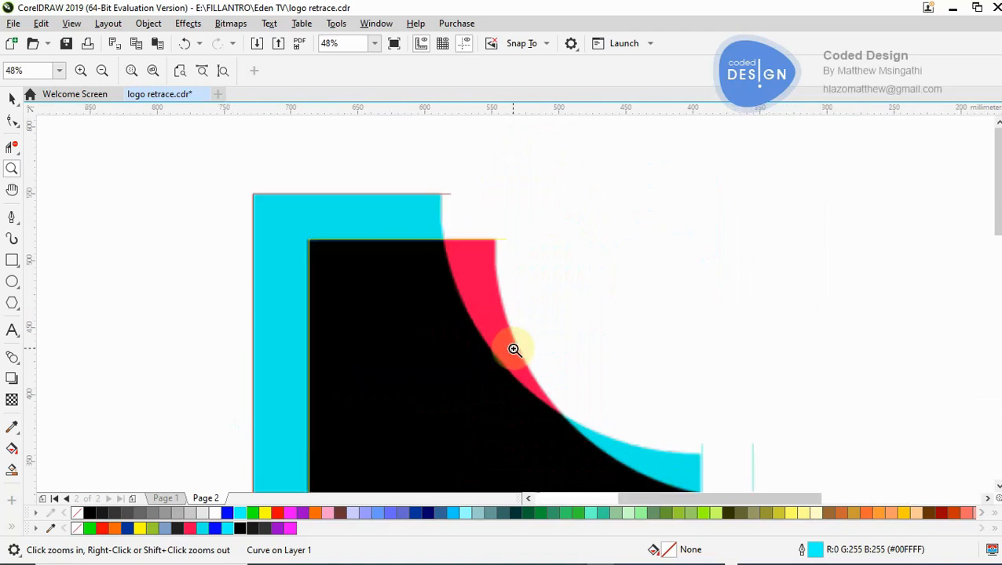
left_click(503, 283)
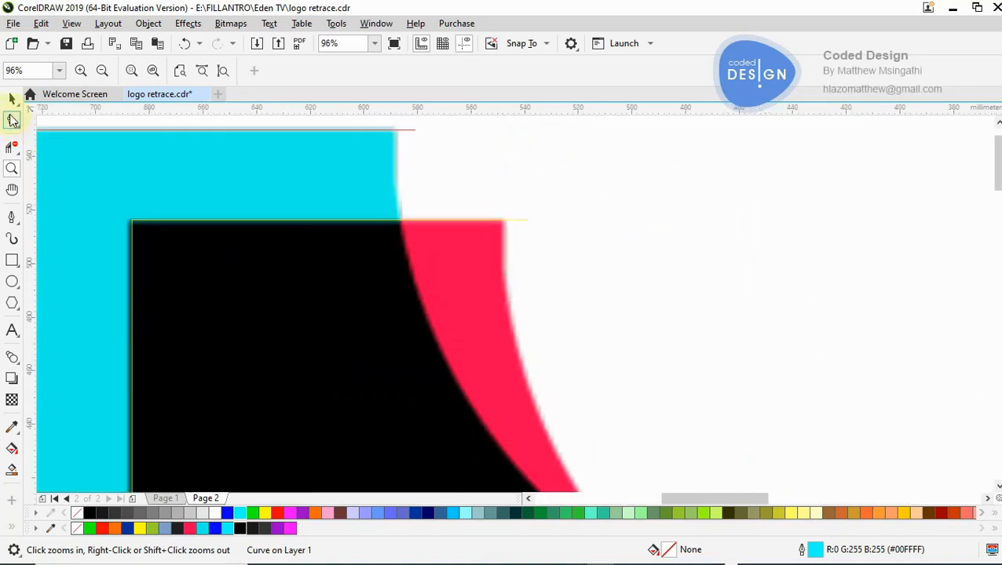
left_click(453, 221)
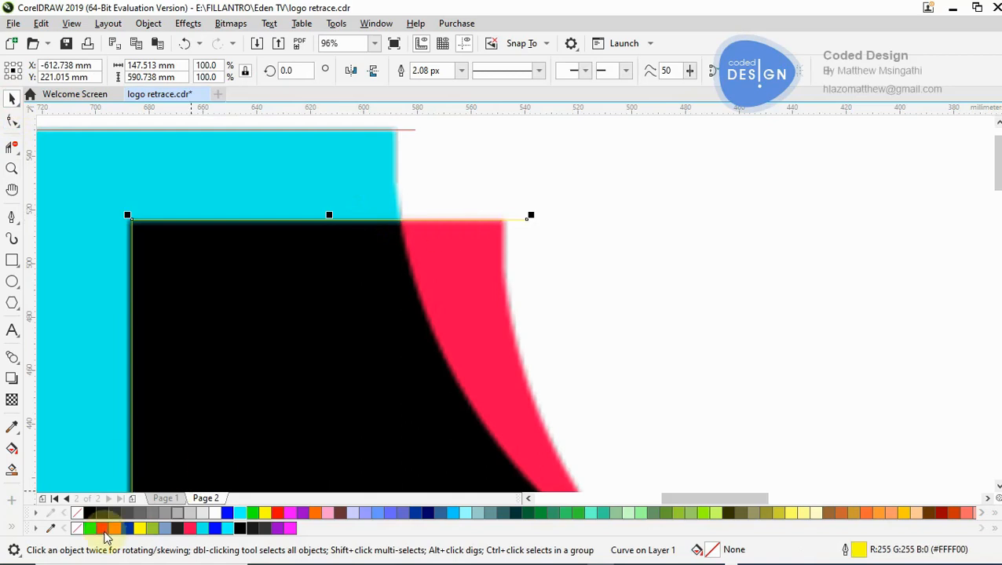
left_click(684, 214)
left_click(488, 250)
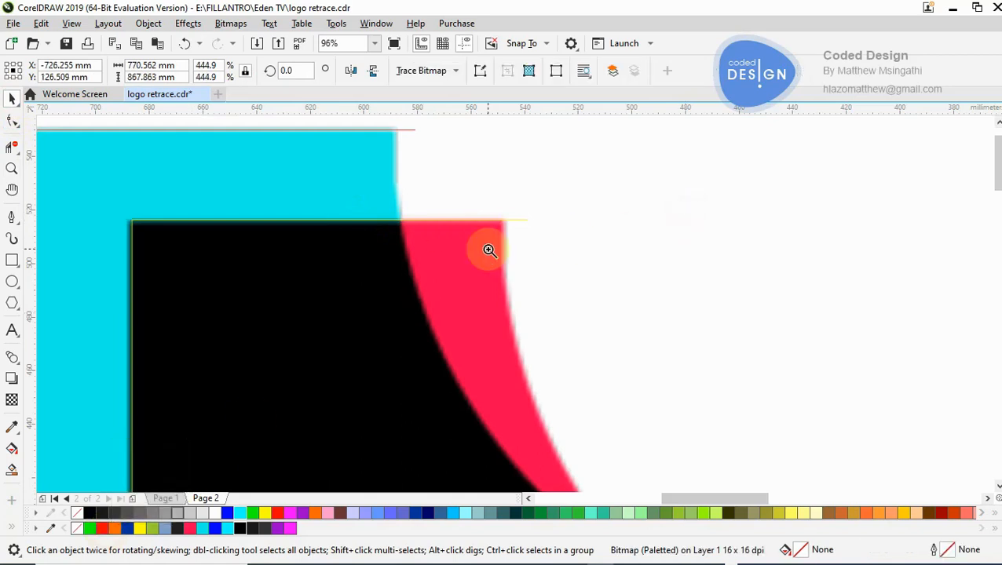
key("z")
scroll(488, 250, "down", 3)
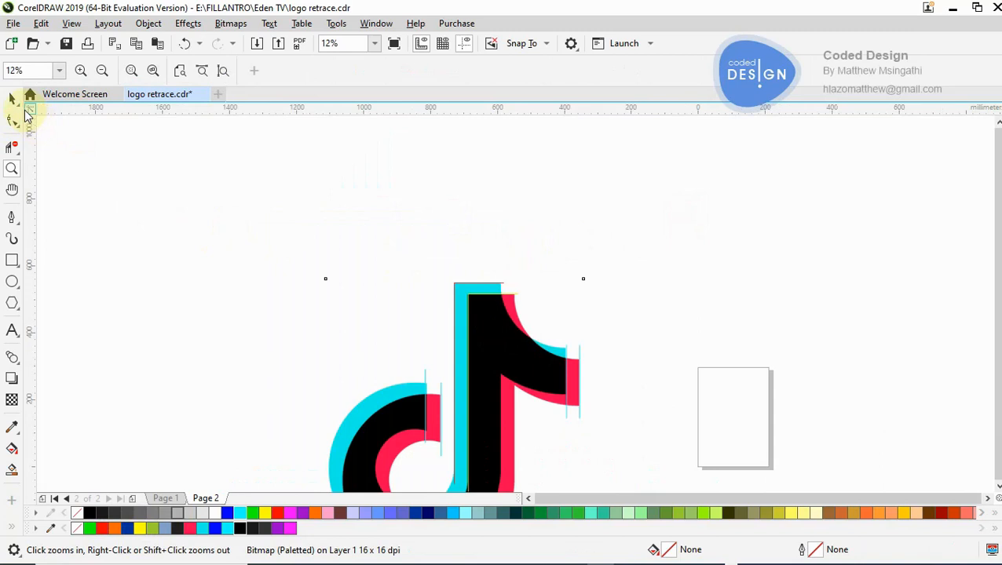
- Draw a yellow-filled (#FFFF00) test rectangle about 262 by 284 mm beside the logo, trying blue, red and yellow outlines
key("space")
left_click(12, 260)
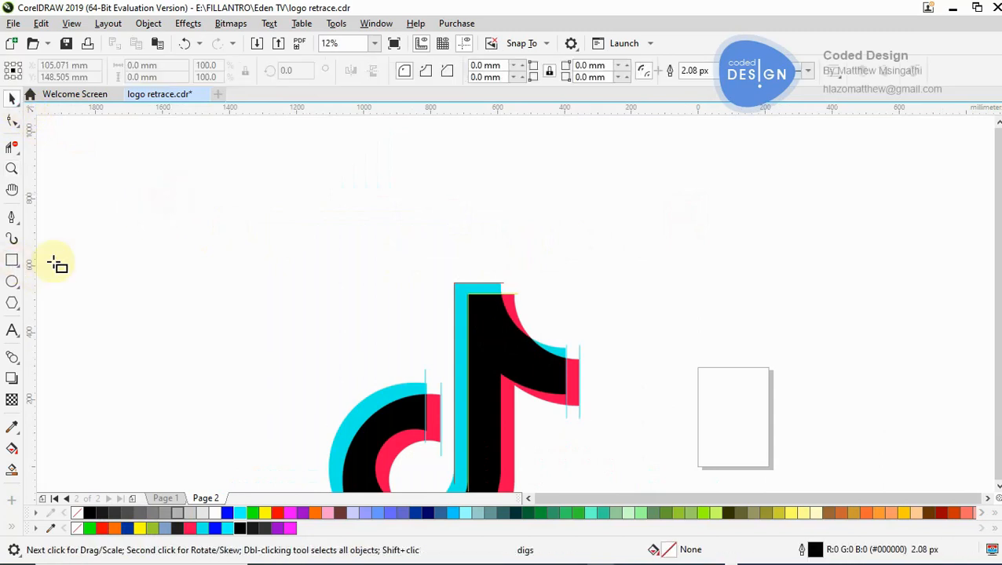
mouse_move(238, 226)
left_mouse_down()
mouse_move(310, 286)
mouse_move(326, 322)
left_mouse_up()
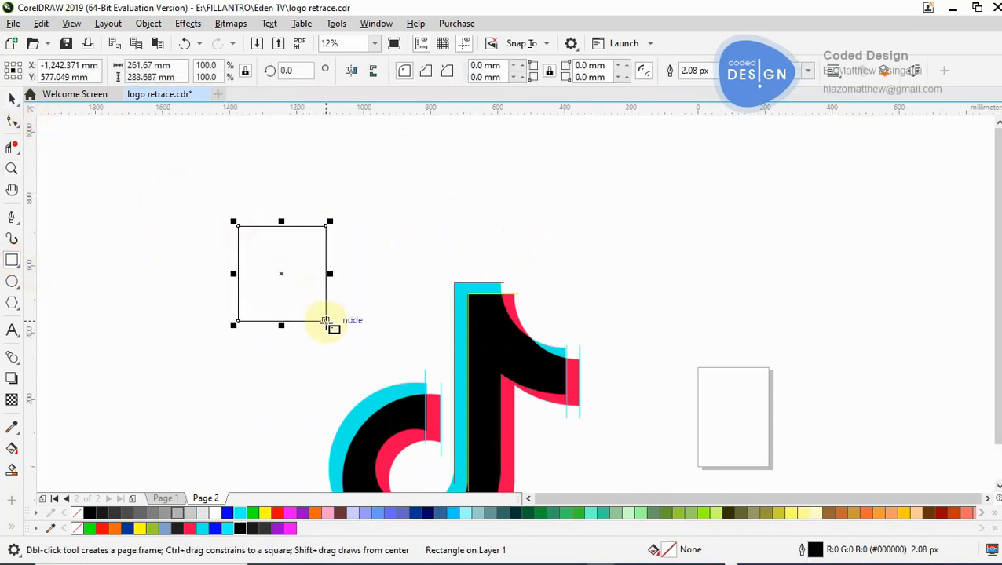
left_click(266, 514)
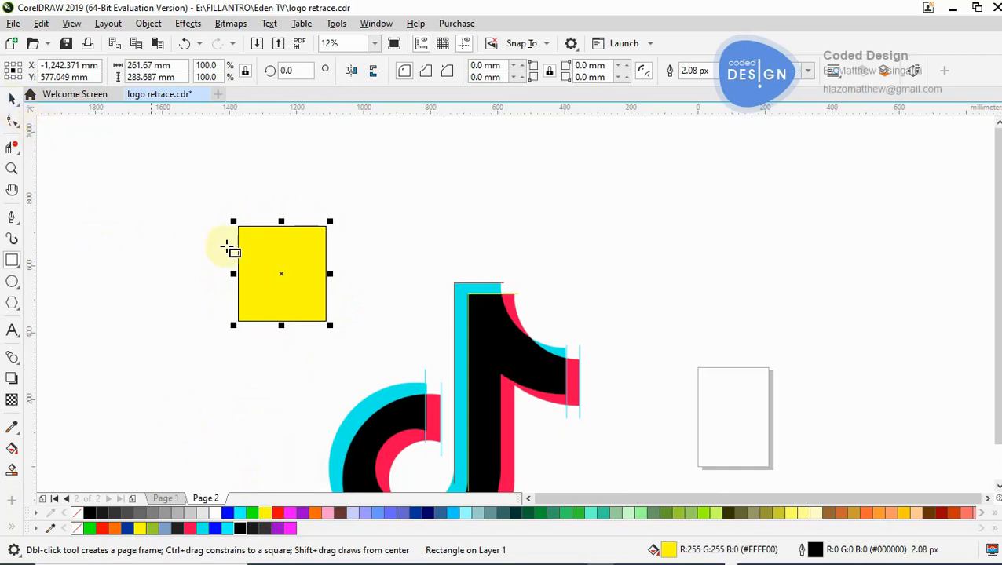
right_click(216, 530)
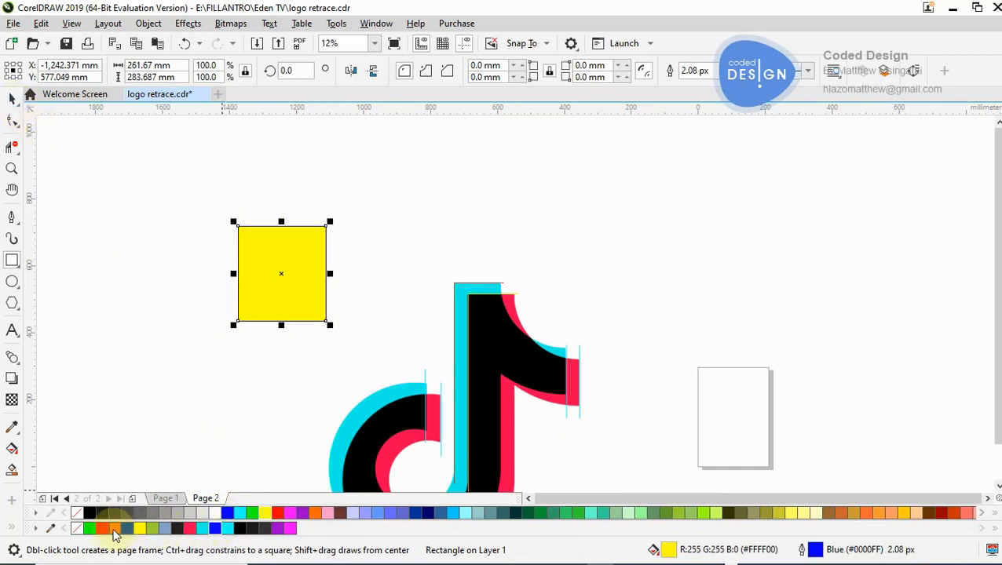
right_click(101, 529)
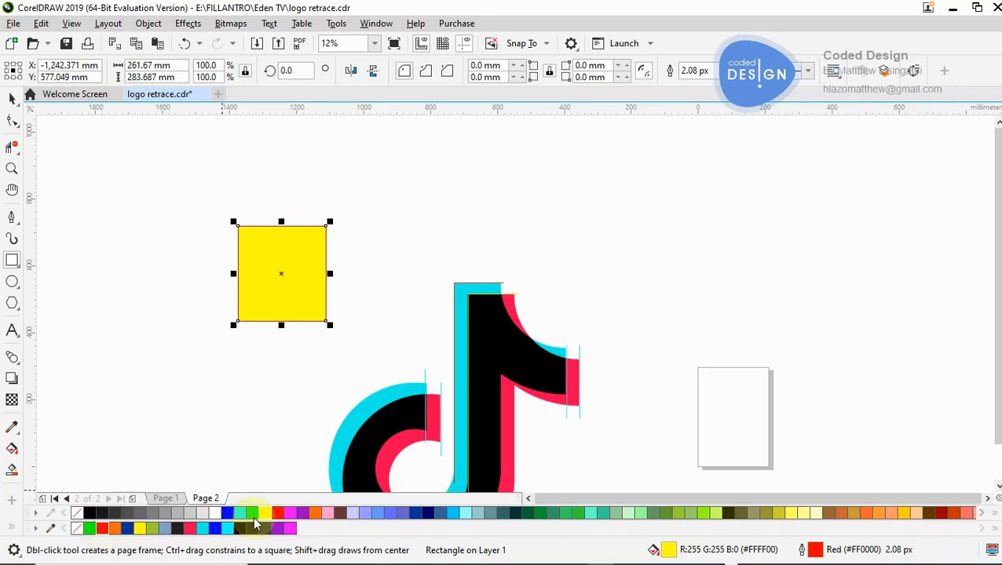
right_click(264, 515)
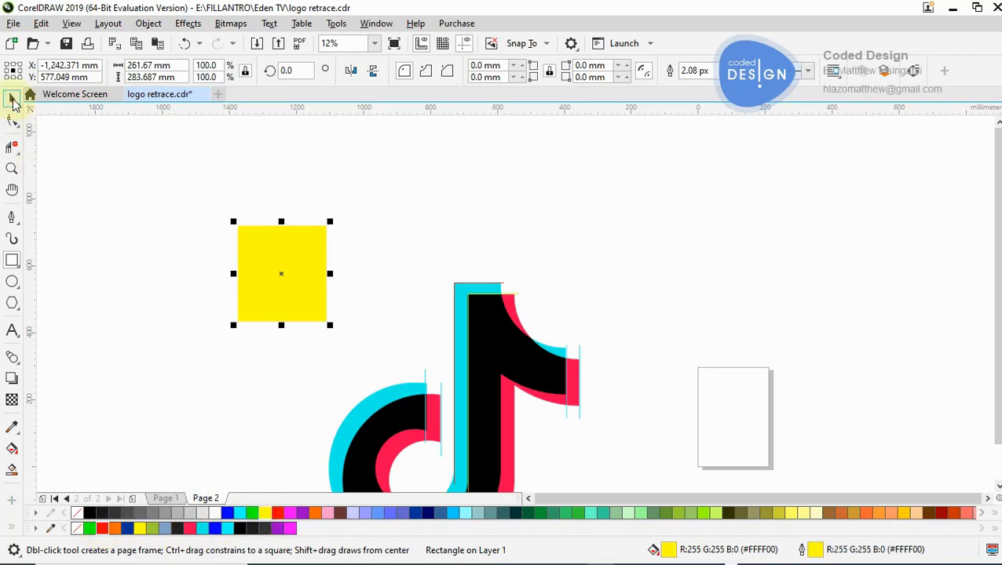
- Delete the yellow test rectangle beside the logo
key("space")
left_click_drag(158, 187, 351, 331)
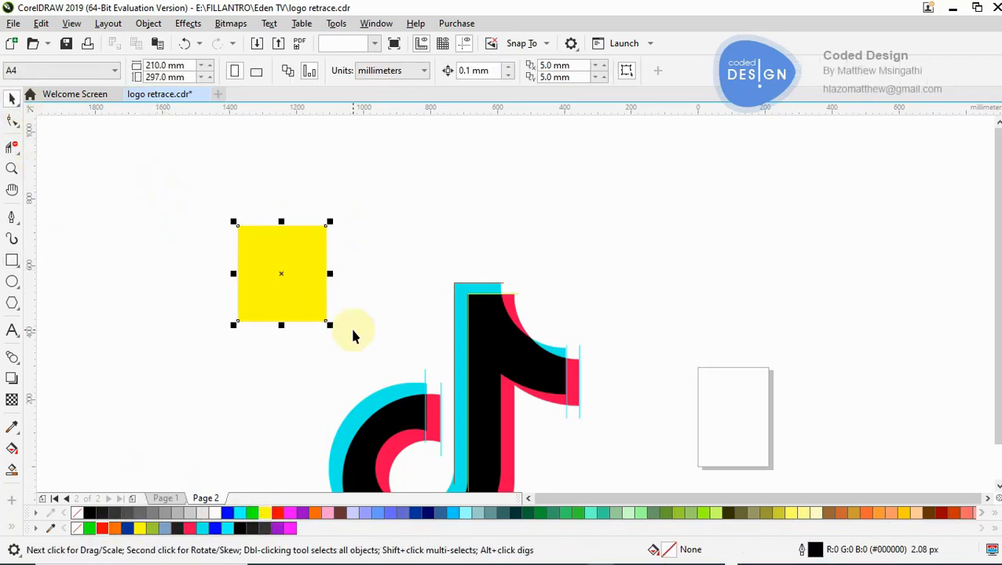
key("Delete")
- Recolour the yellow curve along the black stem's top and side edges with a red (#FF0000) outline
key("z")
key("F3")
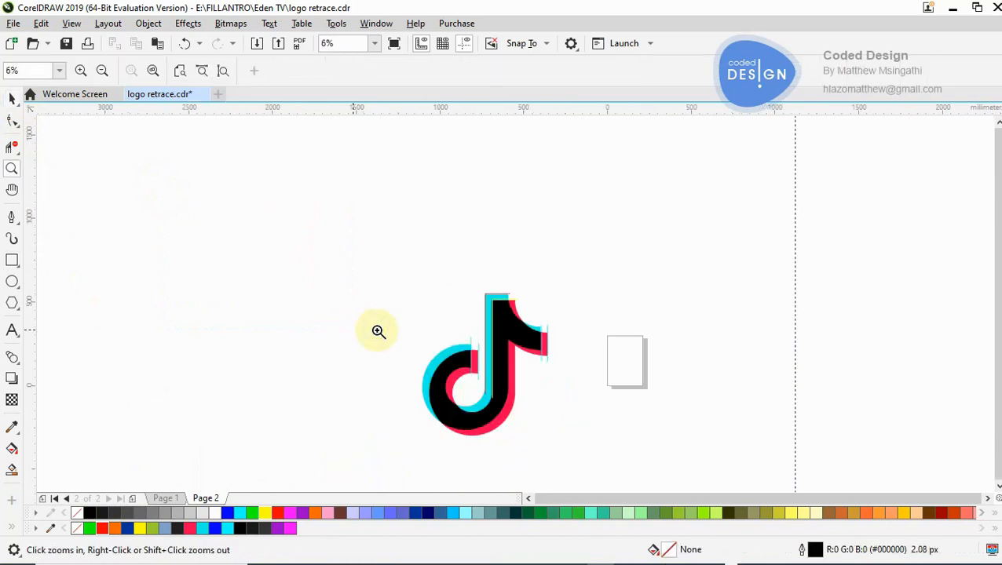
left_click(536, 340)
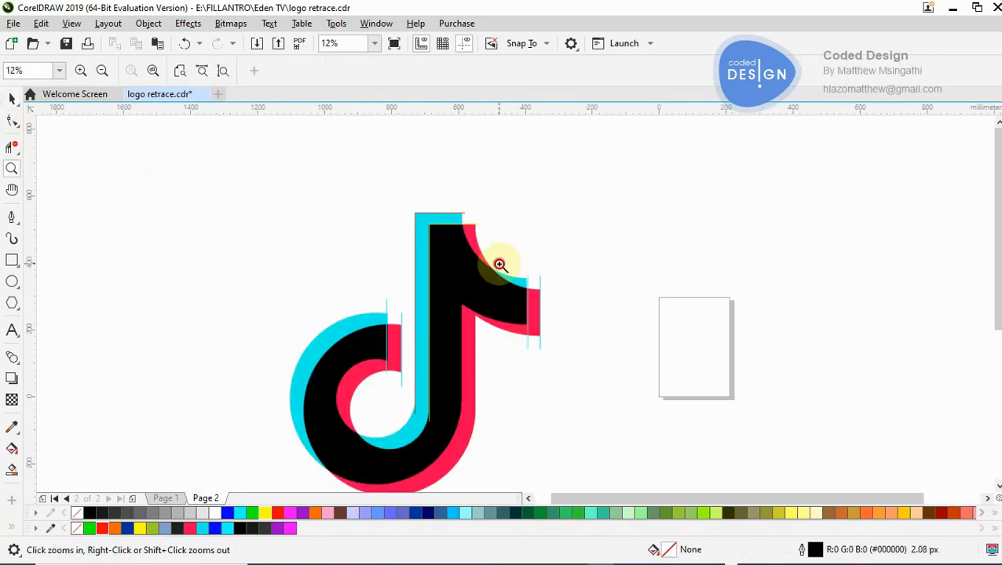
left_click(502, 265)
left_click(514, 283)
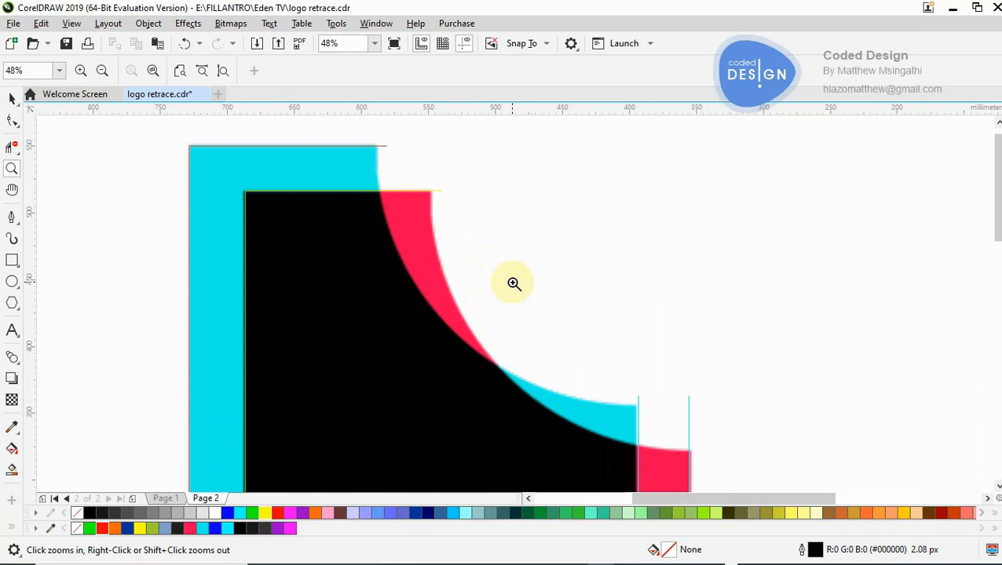
left_click(435, 264)
left_click(12, 98)
left_click(173, 157)
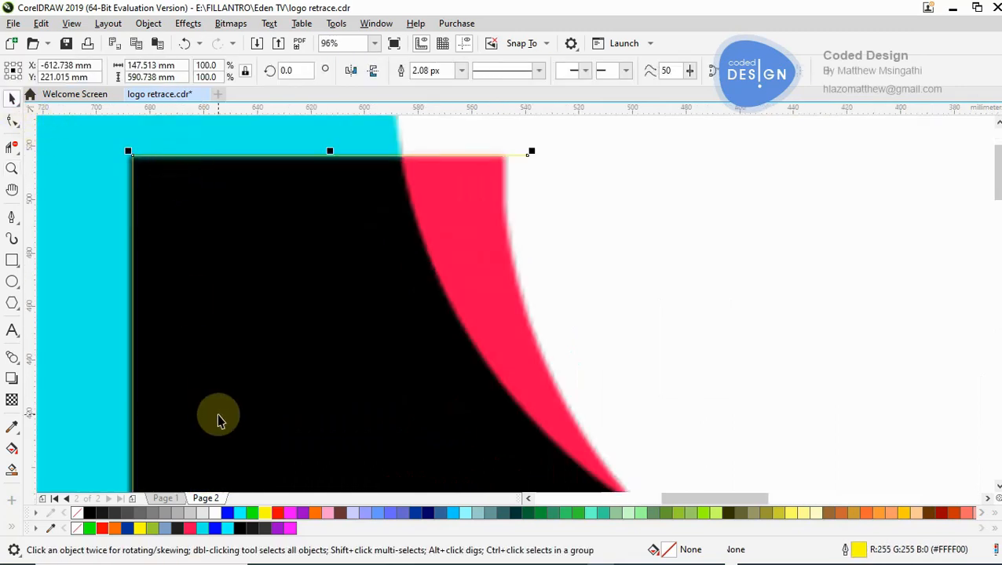
right_click(277, 512)
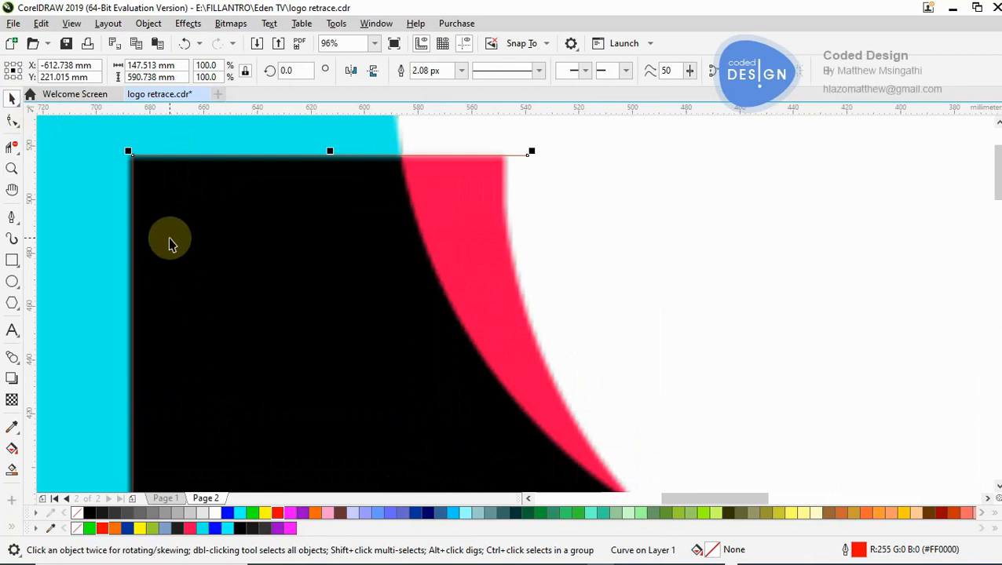
- Move the red curve slightly down so it sits on the black stem's top edge
key("z")
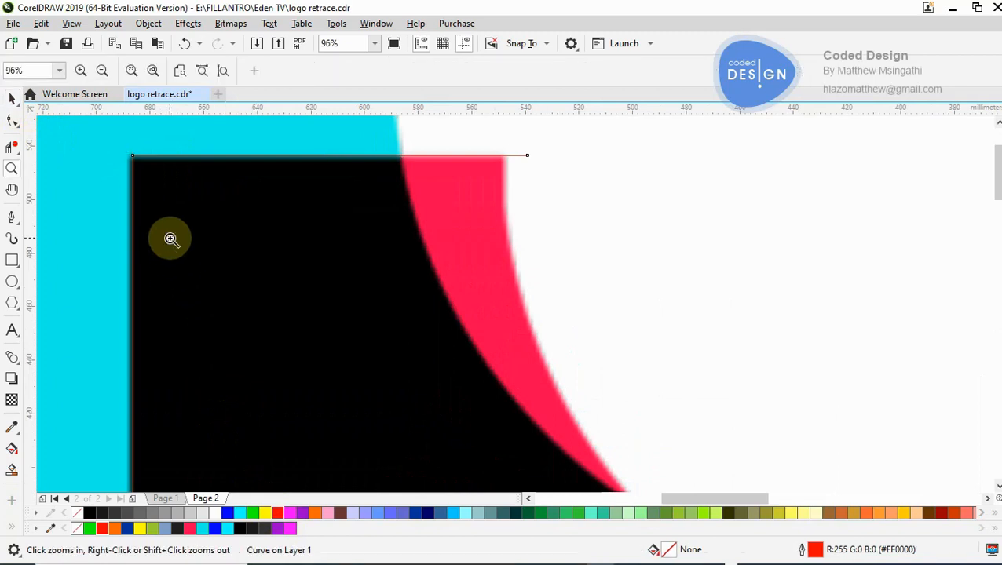
left_click(234, 204)
left_click(390, 245)
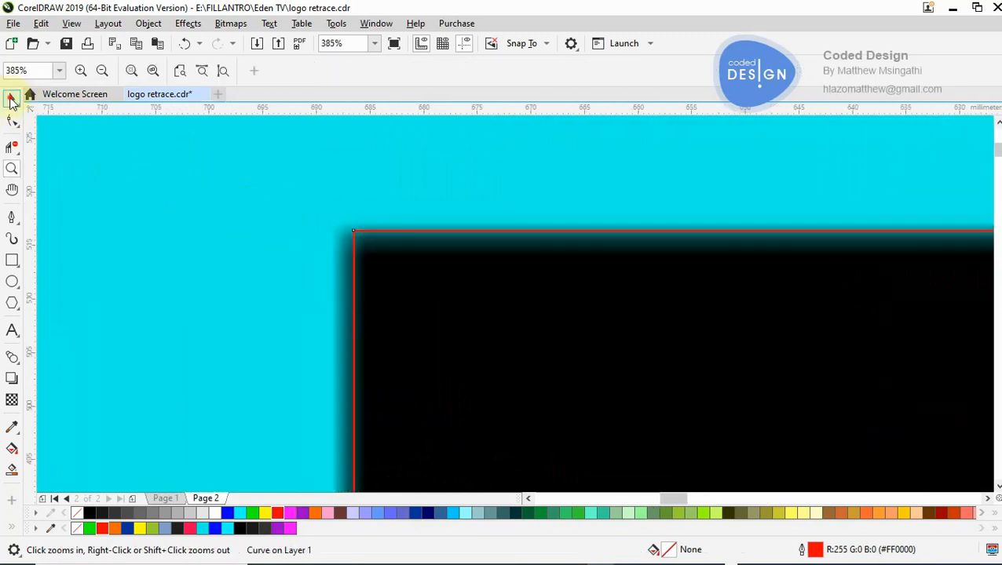
left_click(11, 98)
left_click_drag(373, 233, 370, 237)
- Draw an open two-segment path with the Pen tool from above the cyan top edge, through the red-cyan crossing, to beyond the flag's red tip
key("z")
right_click(371, 237)
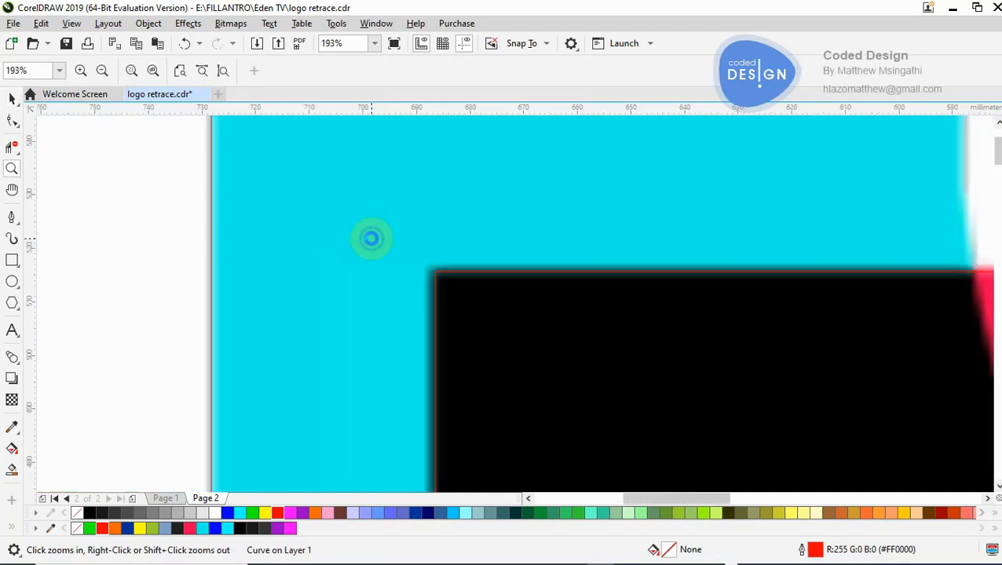
right_click(371, 238)
right_click(582, 318)
right_click(582, 318)
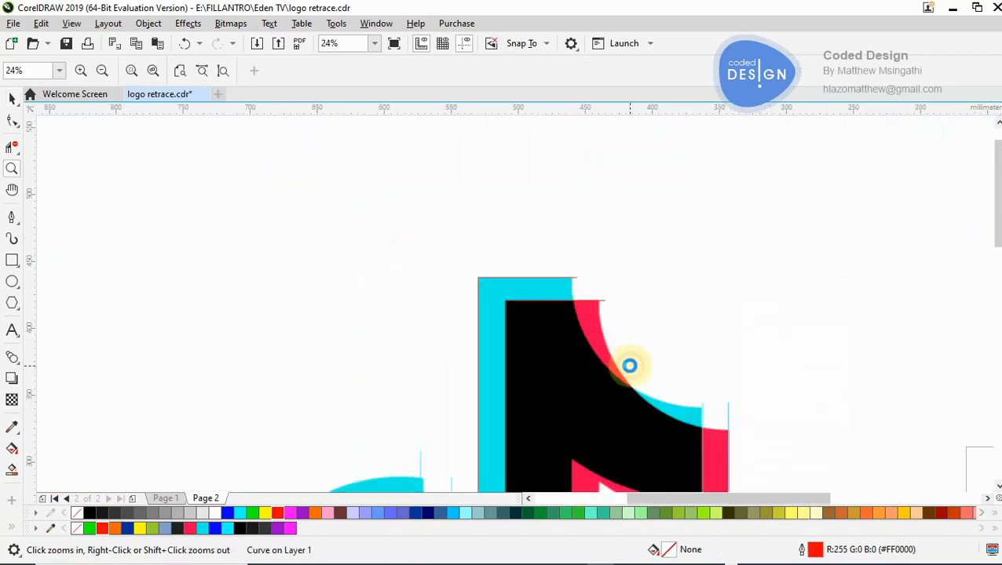
left_click(629, 366)
right_click(578, 330)
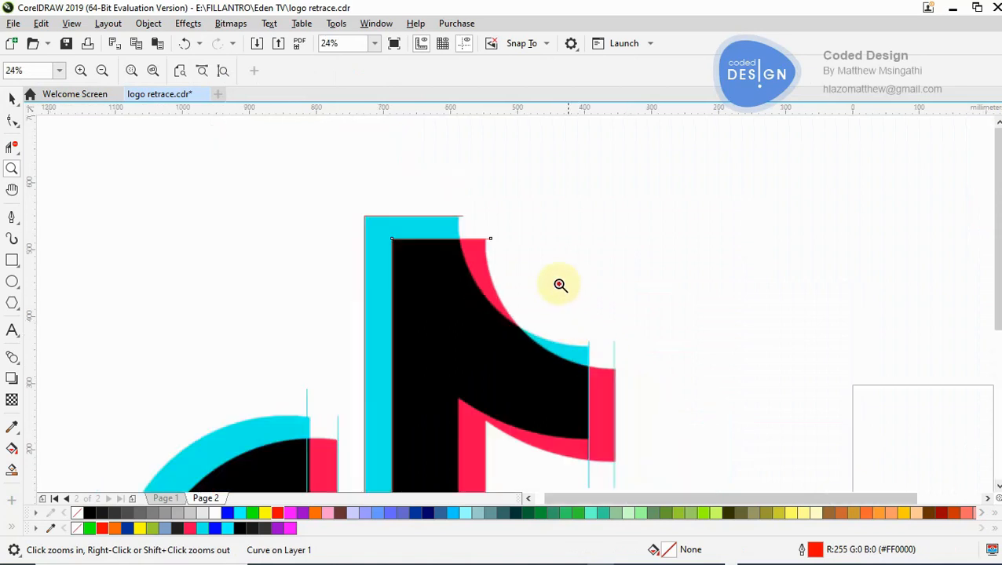
left_click(560, 285)
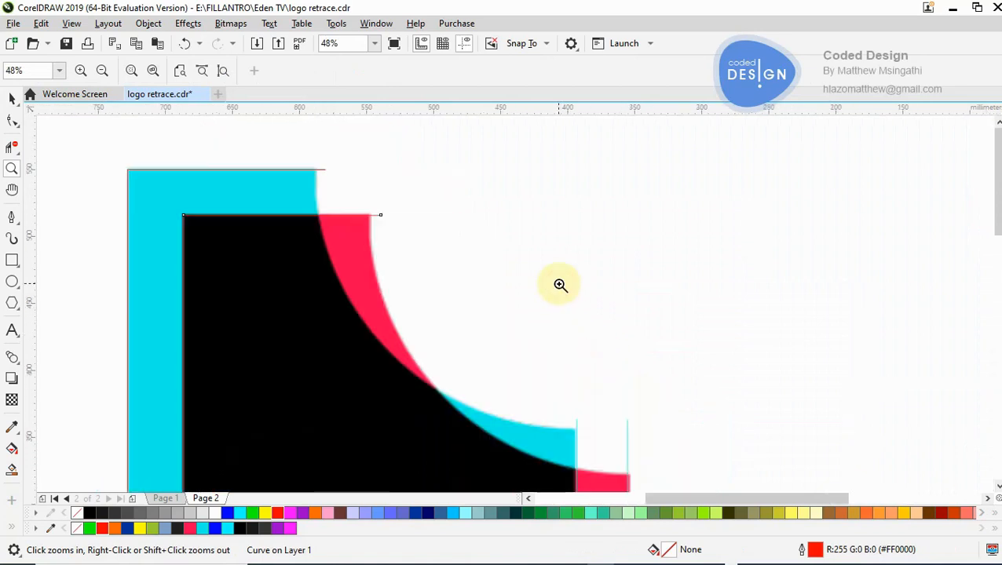
left_click(12, 217)
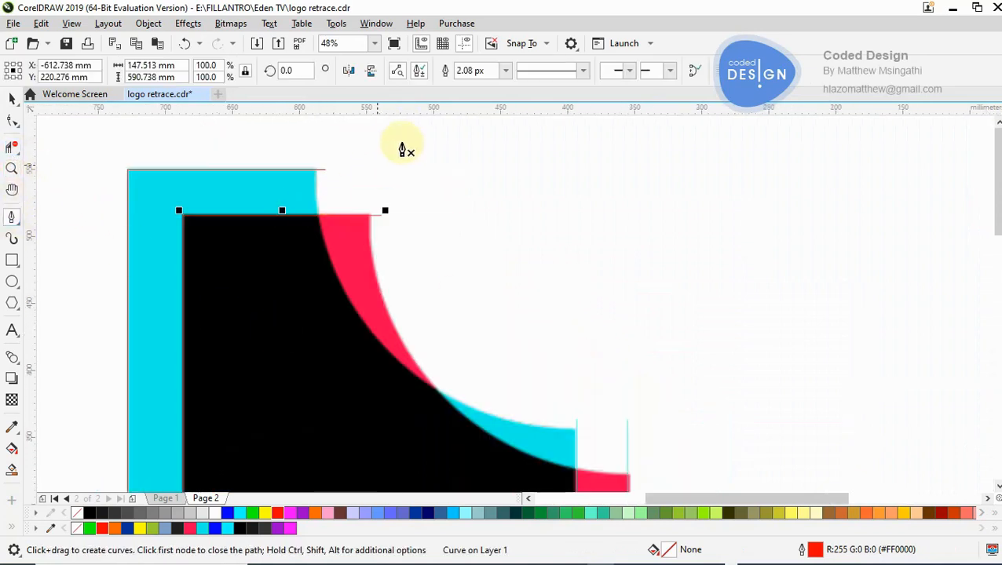
left_click(314, 170)
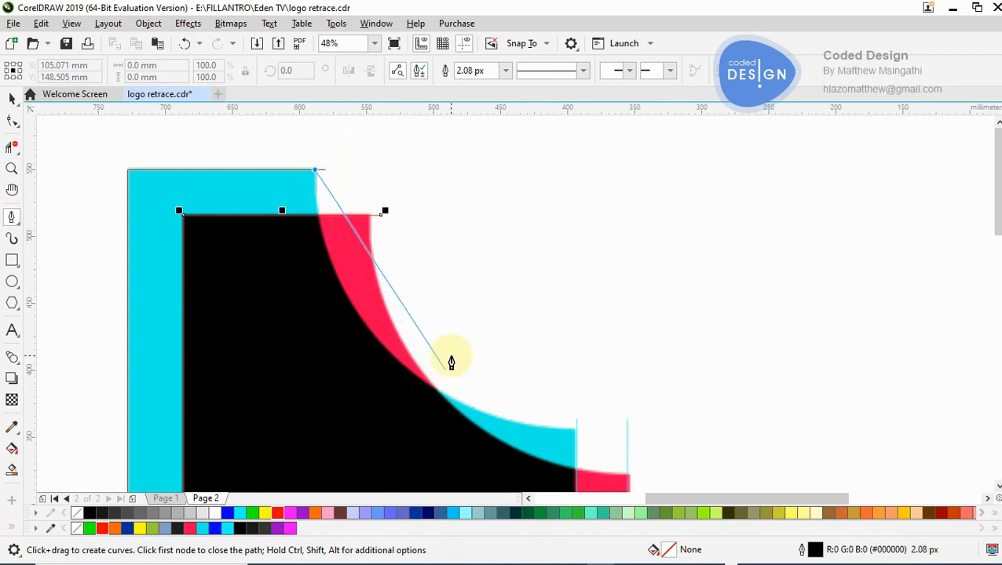
left_click(491, 292)
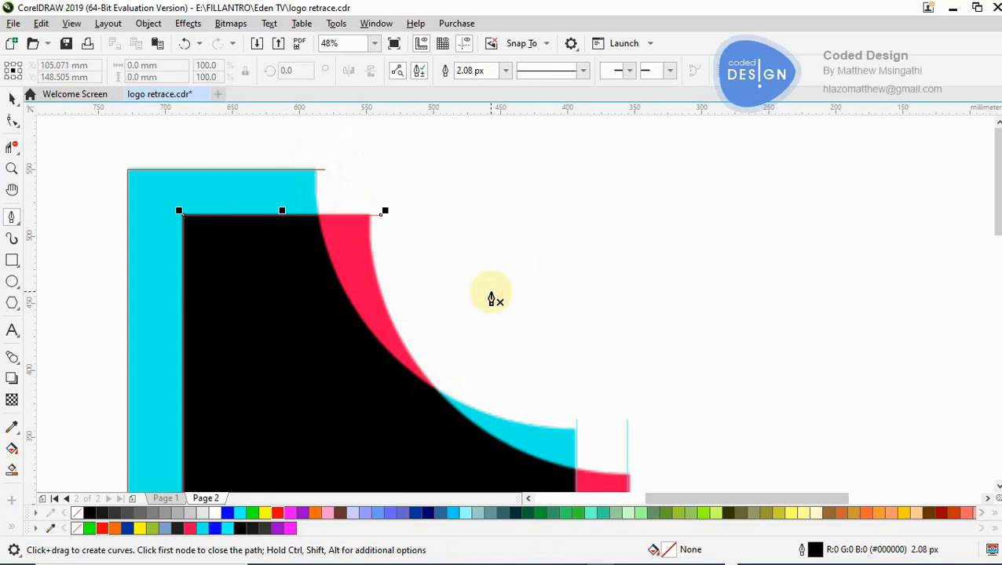
left_click(313, 155)
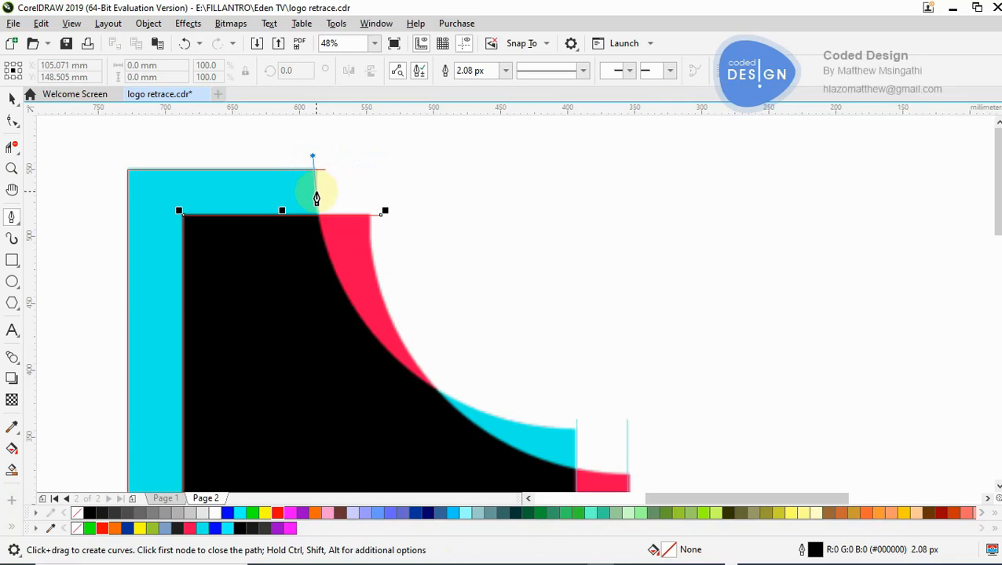
left_click(437, 390)
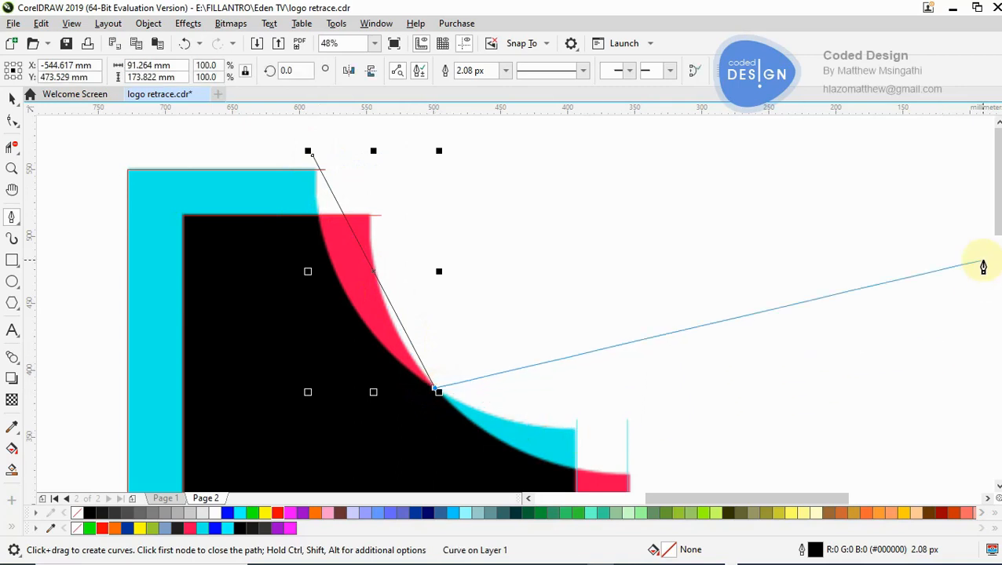
scroll(996, 197, "down", 3)
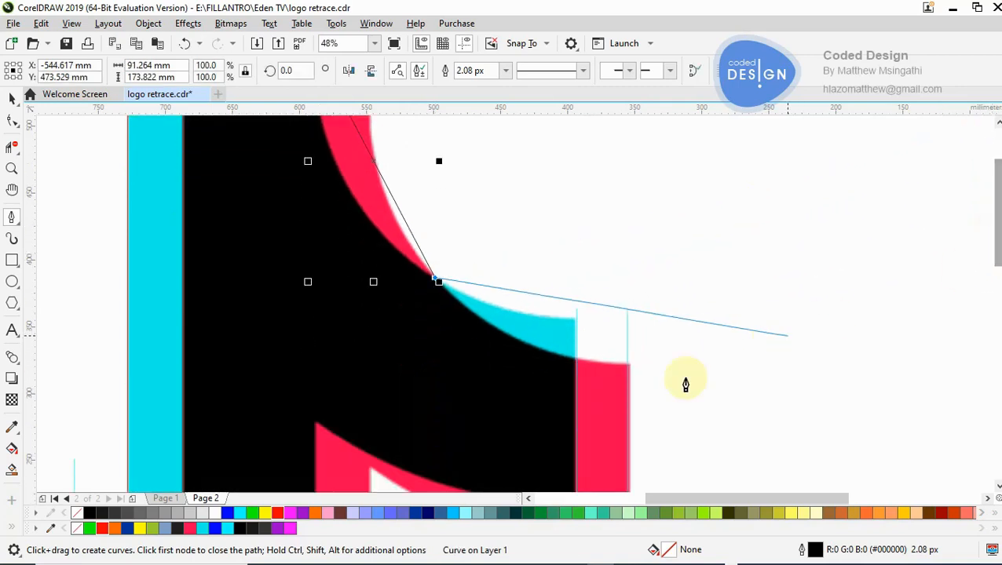
left_click(646, 371)
key("Escape")
key("Escape")
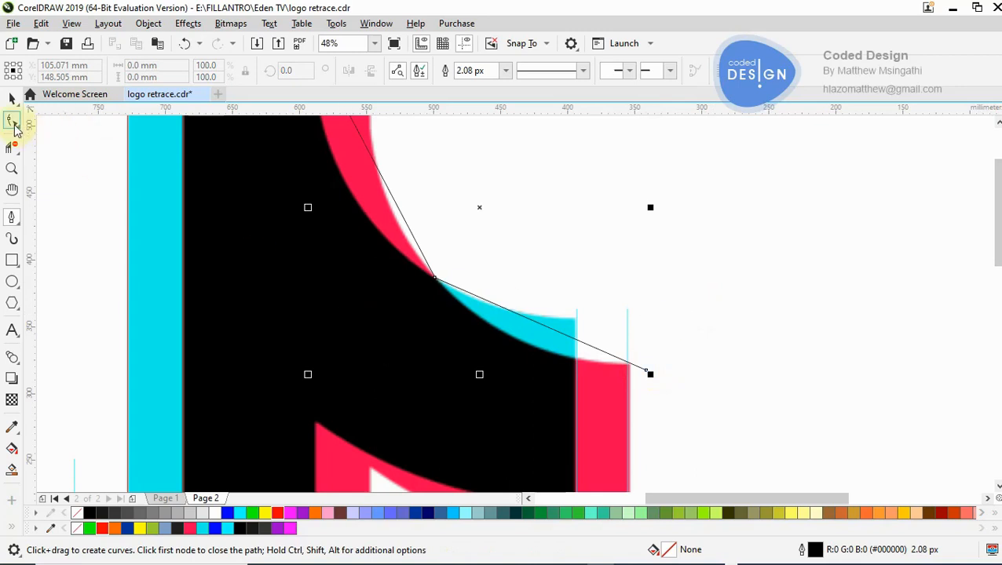
- Convert the path's upper segment to a curve and bend it along the black flag's inner edge
key("z")
right_click(309, 238)
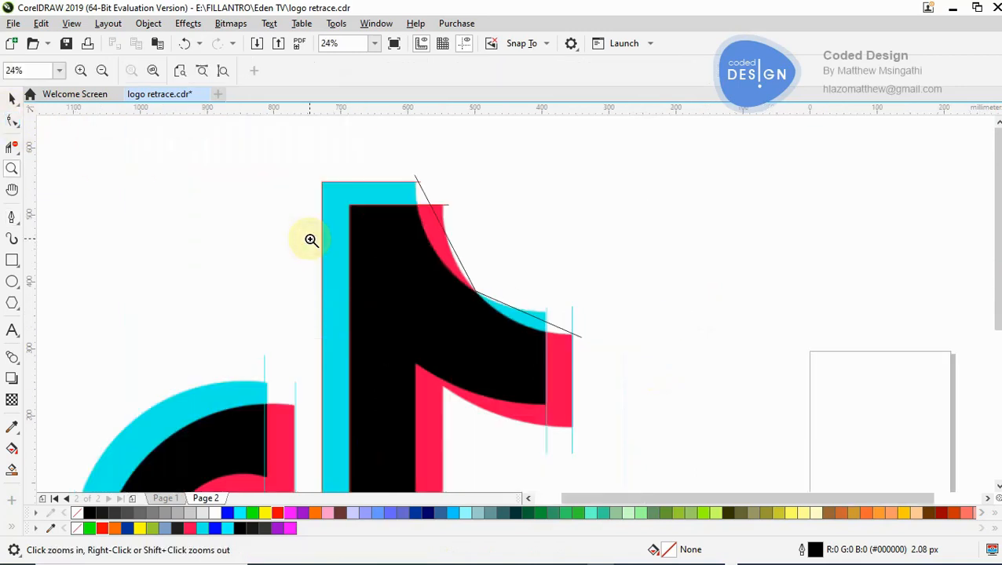
left_click(516, 273)
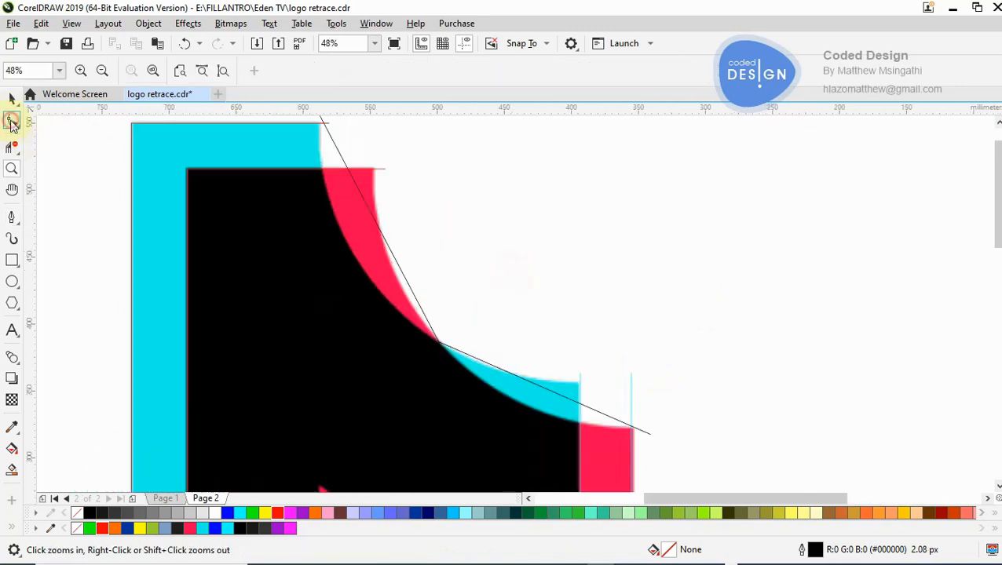
left_click(12, 122)
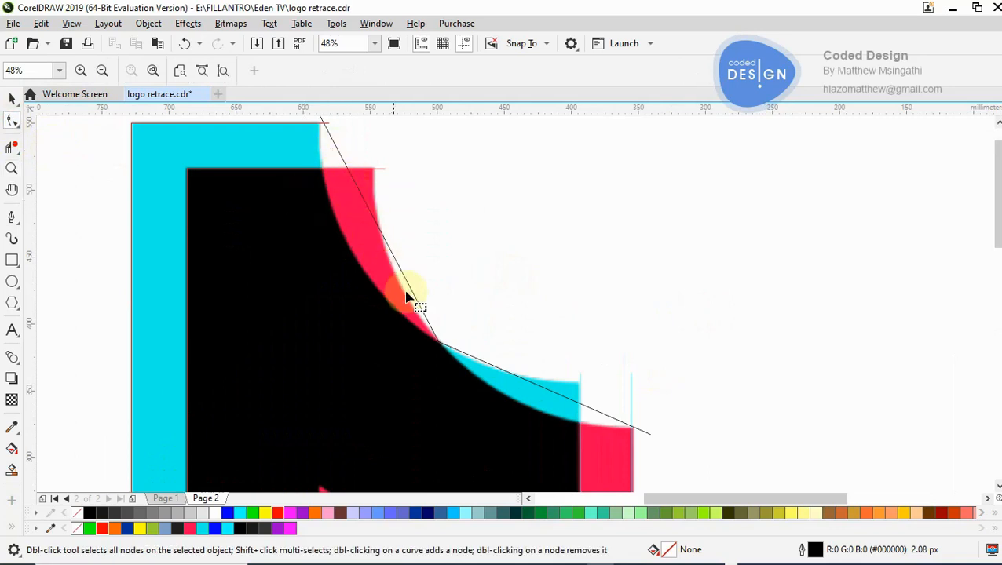
left_click(380, 233)
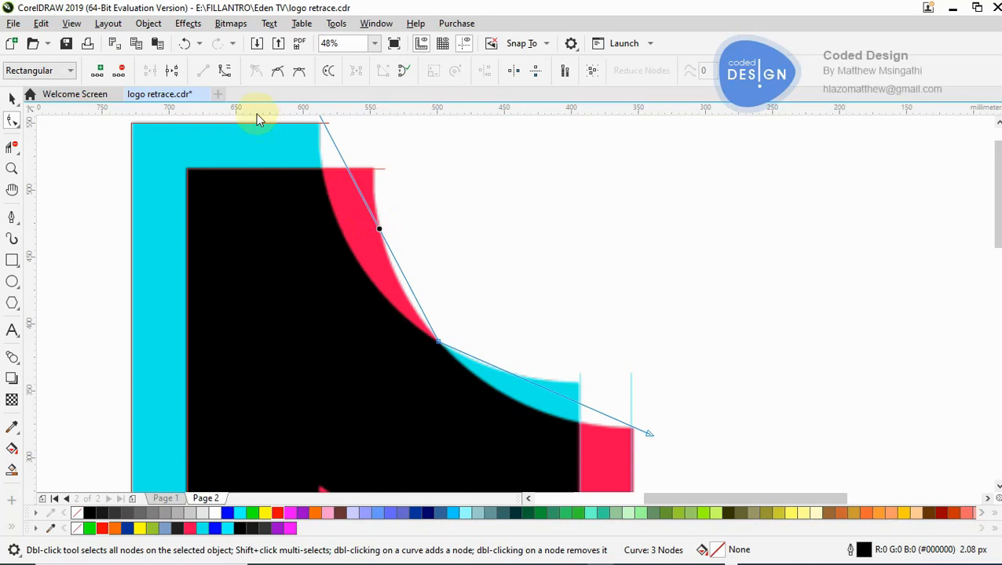
left_click(224, 71)
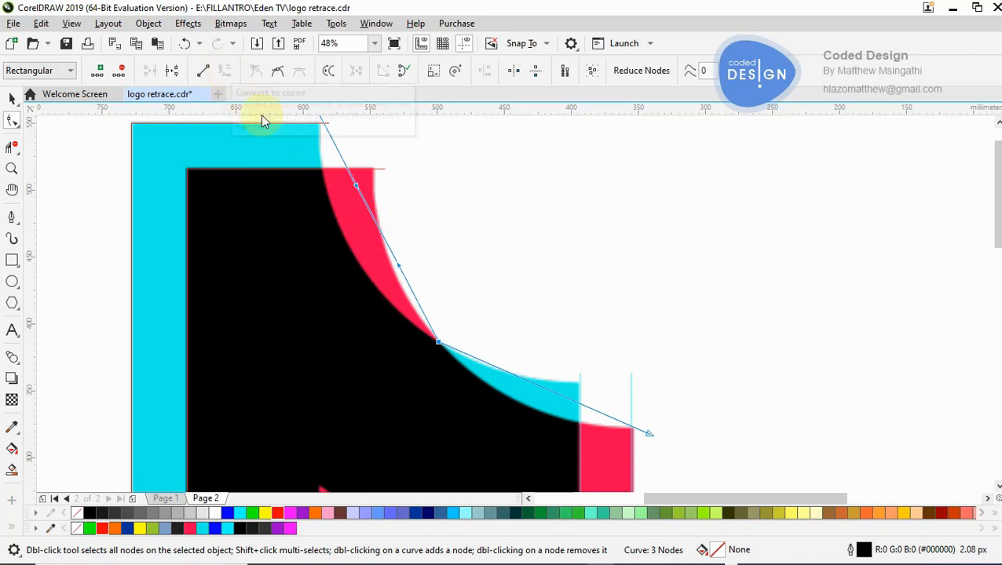
left_click_drag(378, 226, 349, 247)
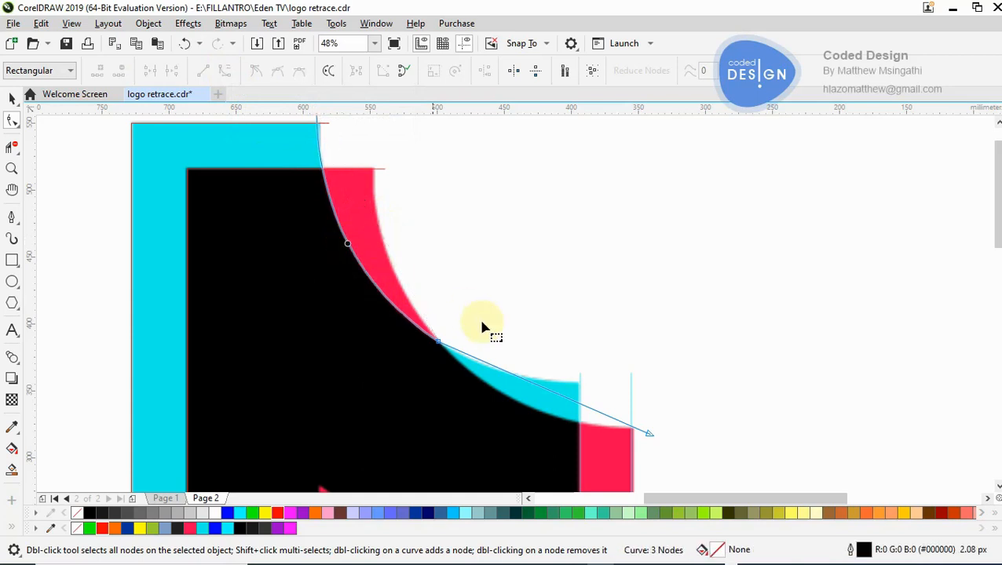
- Convert the path's lower segment to a curve and bend it along the black edge below the cyan sliver
left_click(563, 397)
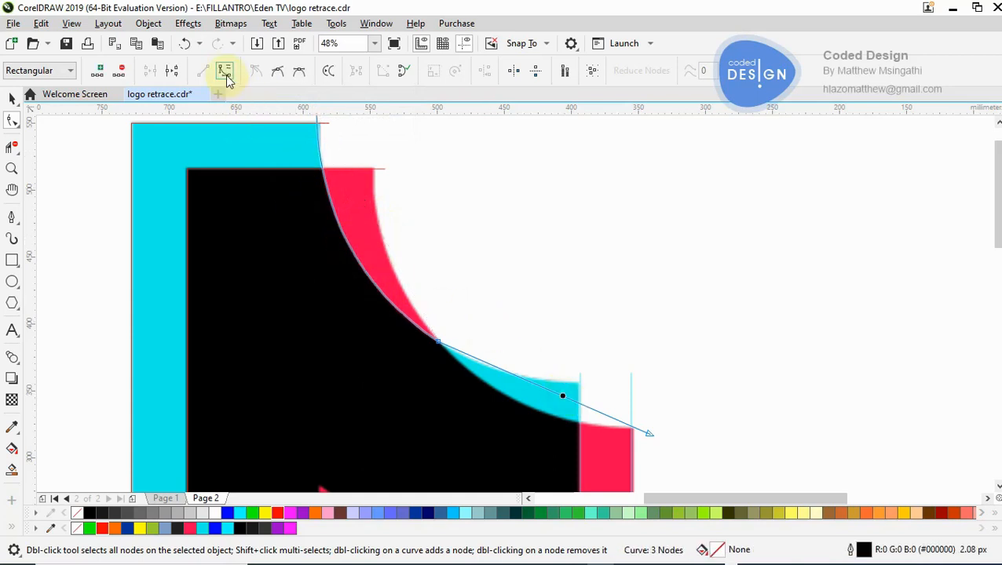
left_click(555, 396)
left_click_drag(554, 393, 542, 416)
- Raise the curve's end node beyond the red tip and level its handle to follow the tip's top edge
key("z")
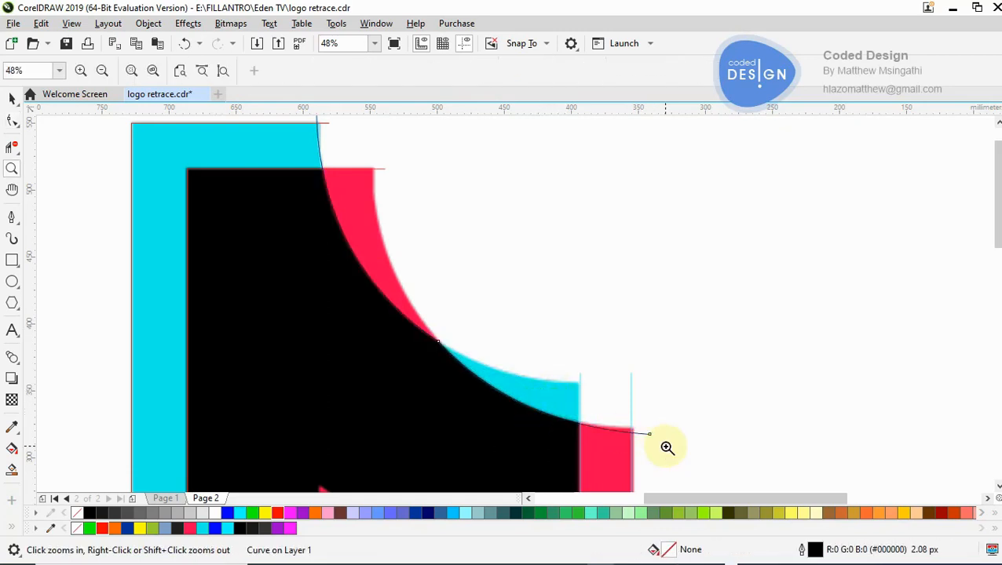
left_click(633, 434)
left_click(512, 330)
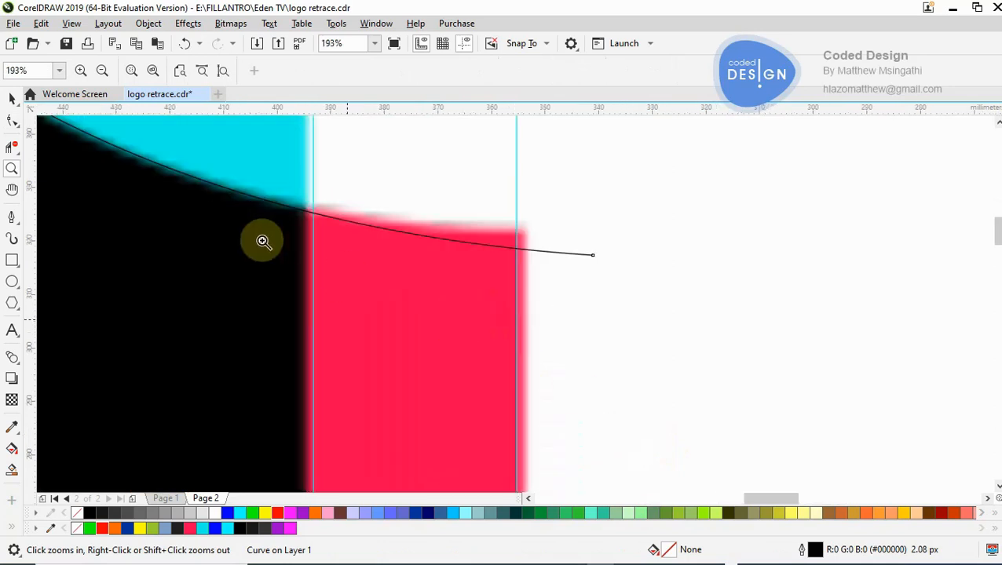
left_click(11, 120)
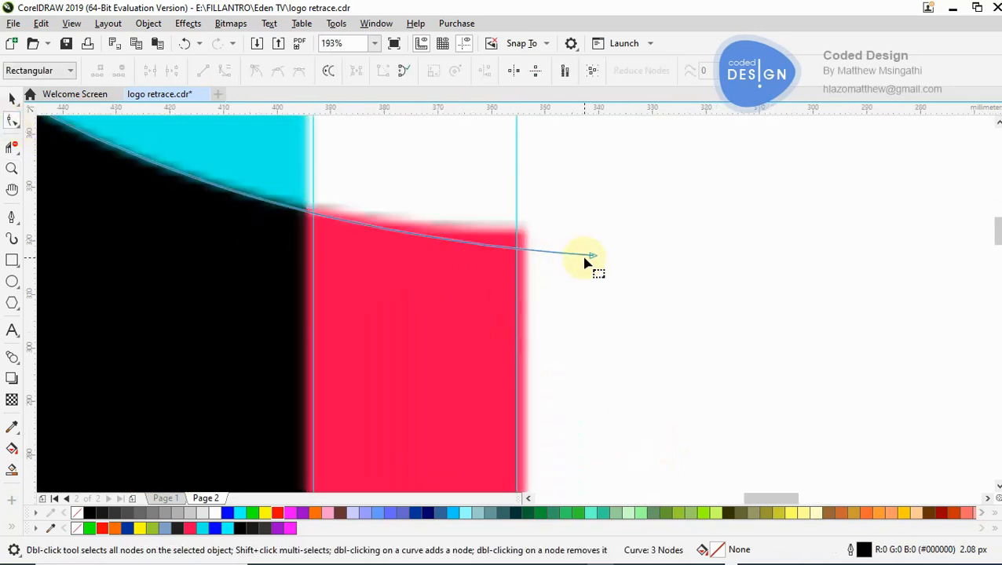
left_click_drag(594, 257, 343, 208)
left_click_drag(209, 208, 170, 240)
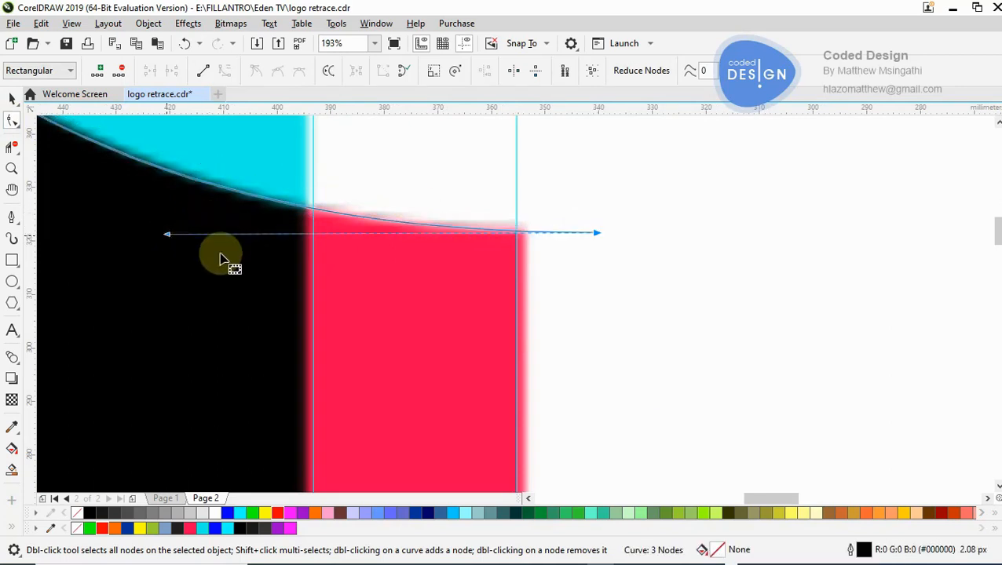
- Move the curve's upper end node outward to line up with the cyan top's right edge
key("z")
scroll(273, 280, "down", 5)
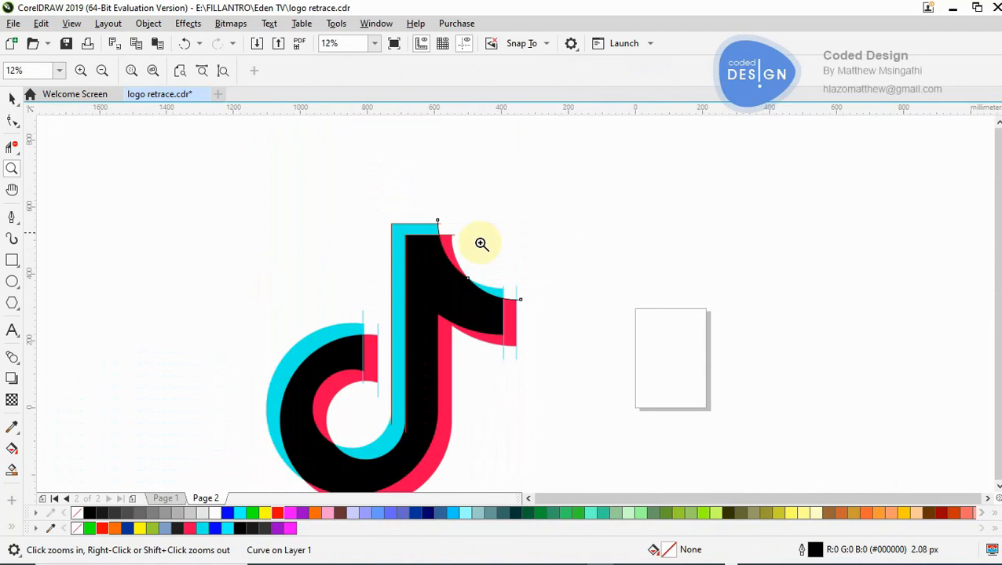
left_click(481, 243)
left_click(463, 286)
left_click(473, 283)
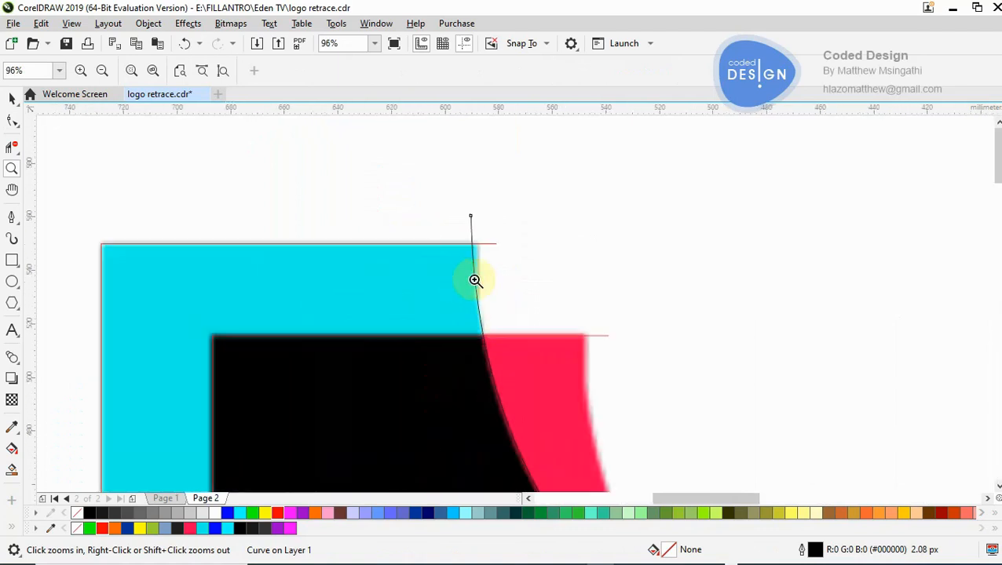
left_click(489, 283)
left_click(11, 120)
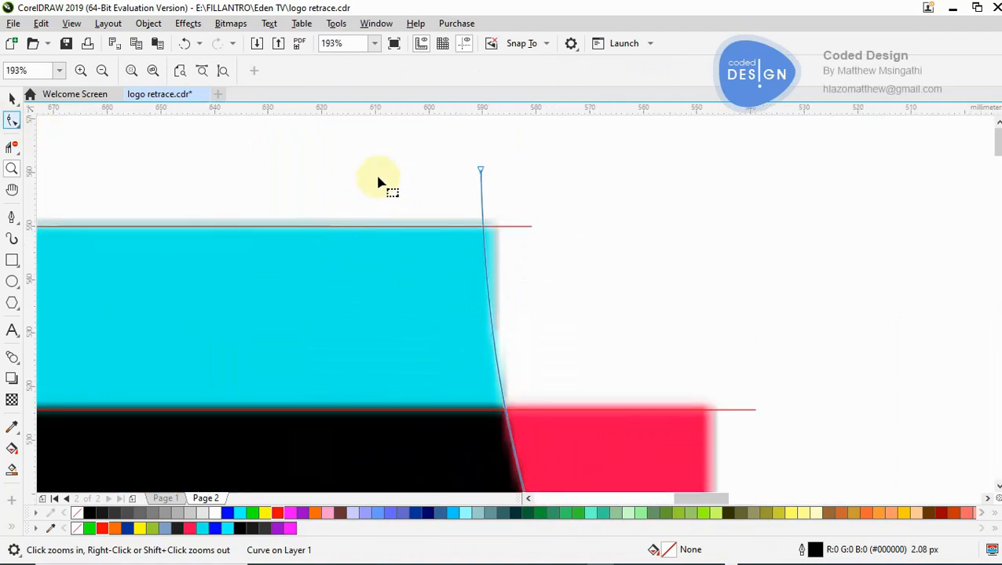
left_click_drag(481, 169, 494, 171)
- Adjust the upper end node's handle so the curve follows the cyan and black inner edge of the flag
key("z")
right_click(494, 171)
right_click(267, 269)
left_click(12, 121)
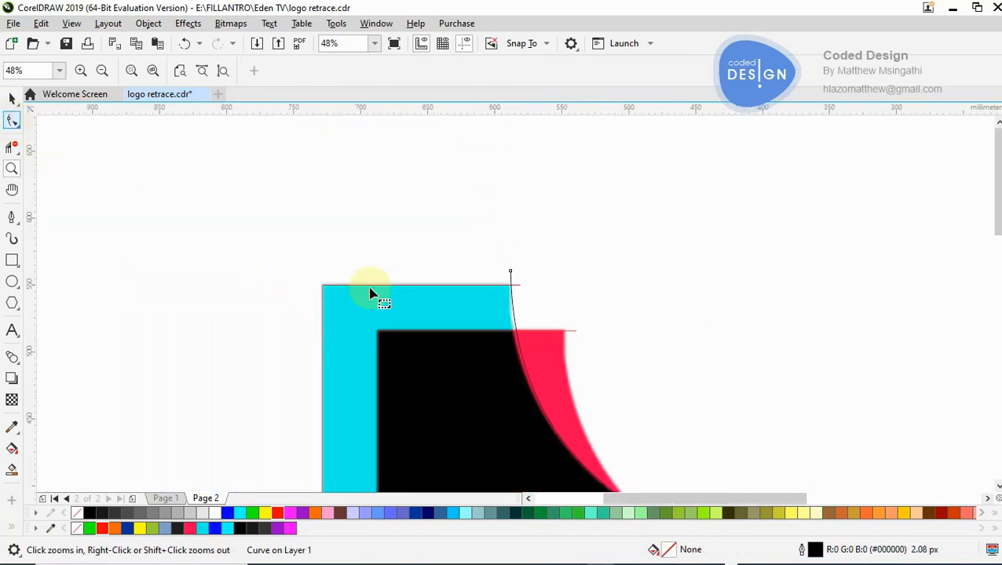
left_click(510, 272)
left_click_drag(510, 372, 505, 372)
key("z")
right_click(504, 372)
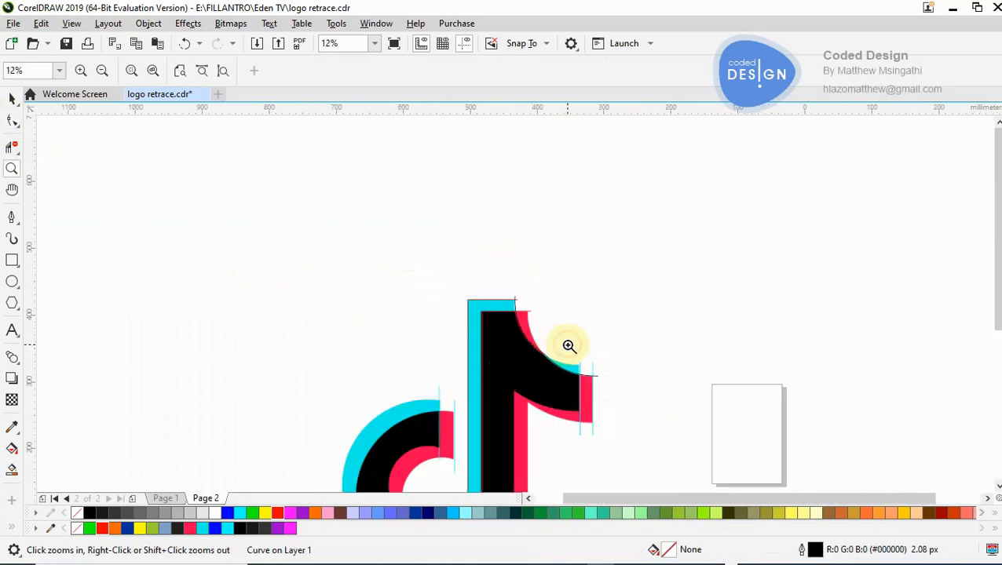
left_click(567, 345)
left_click(449, 279)
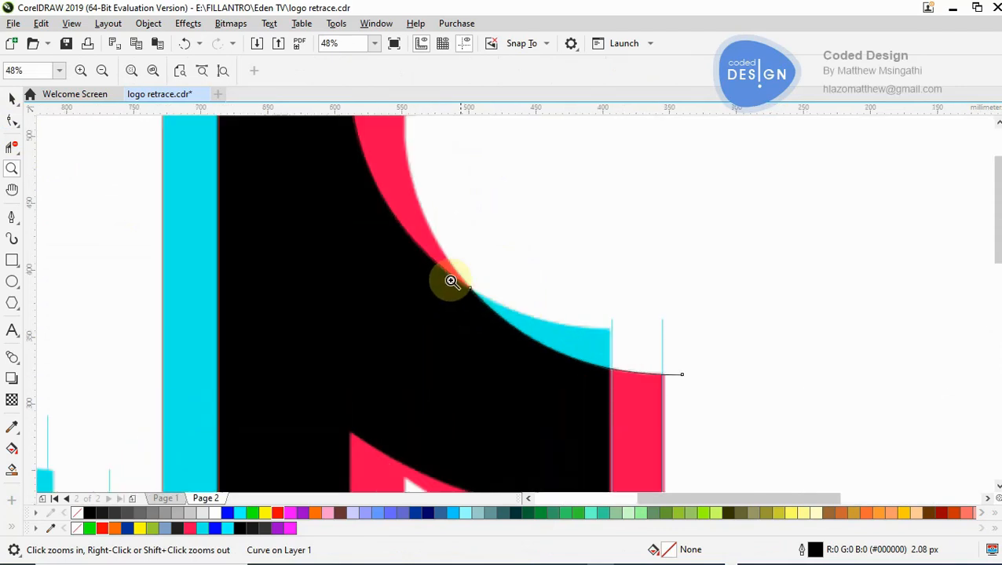
- Draw an open two-segment Pen path from above the red top's outer corner through the red-cyan crossing point to just beyond the cyan tip
left_click(449, 280)
left_click(12, 120)
left_click_drag(553, 324, 396, 231)
key("z")
right_click(395, 231)
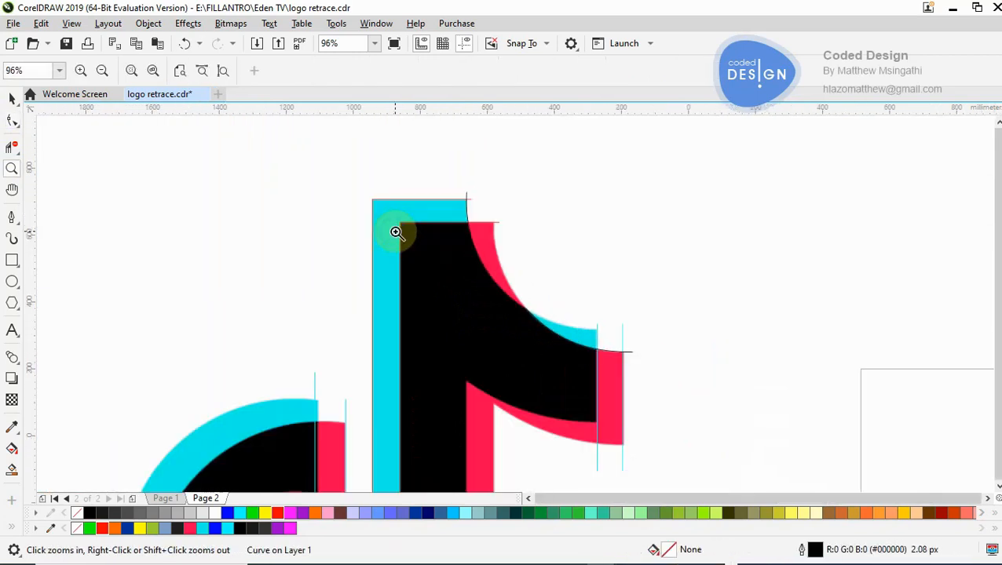
left_click(558, 313)
left_click(384, 200)
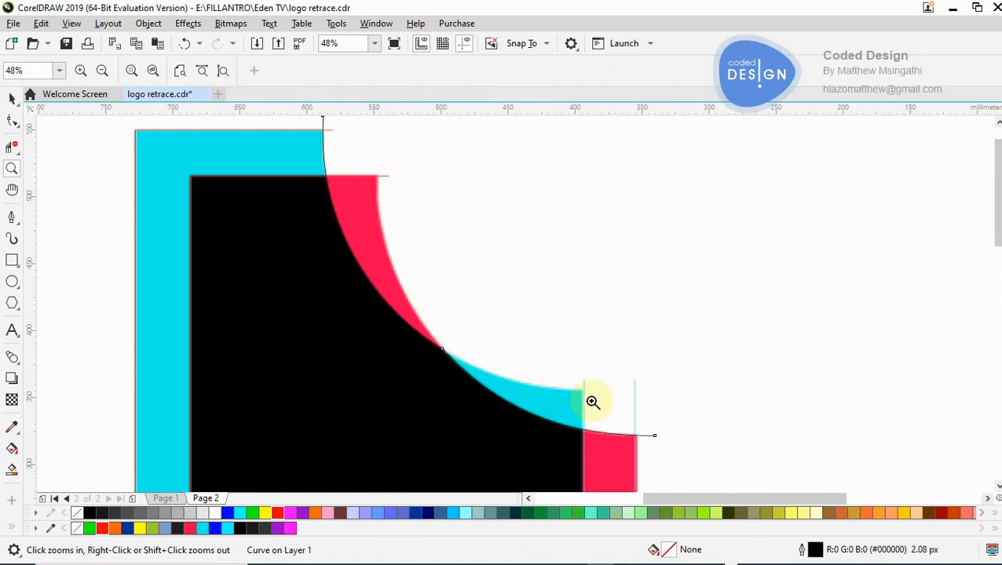
left_click(15, 213)
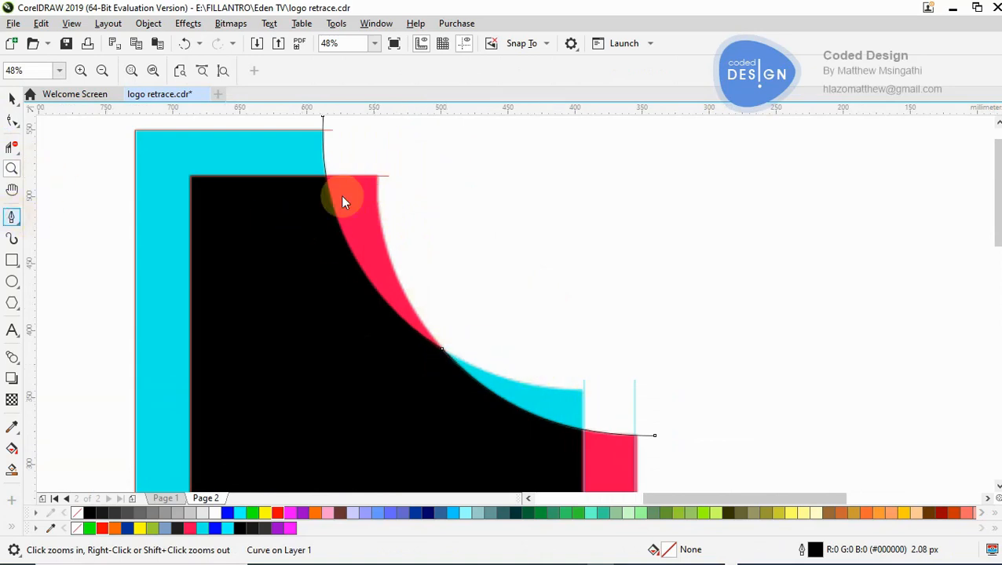
left_click(376, 160)
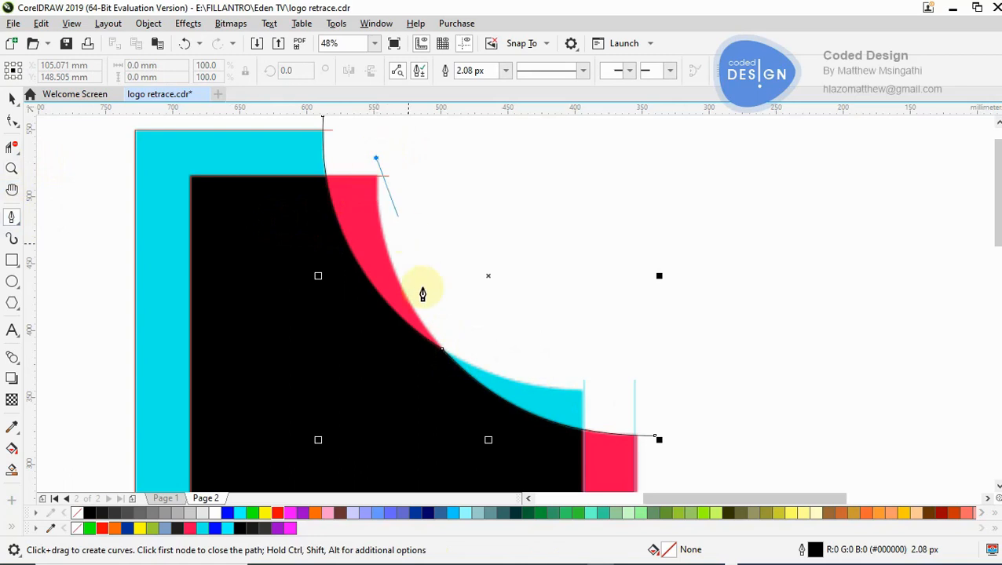
left_click(443, 350)
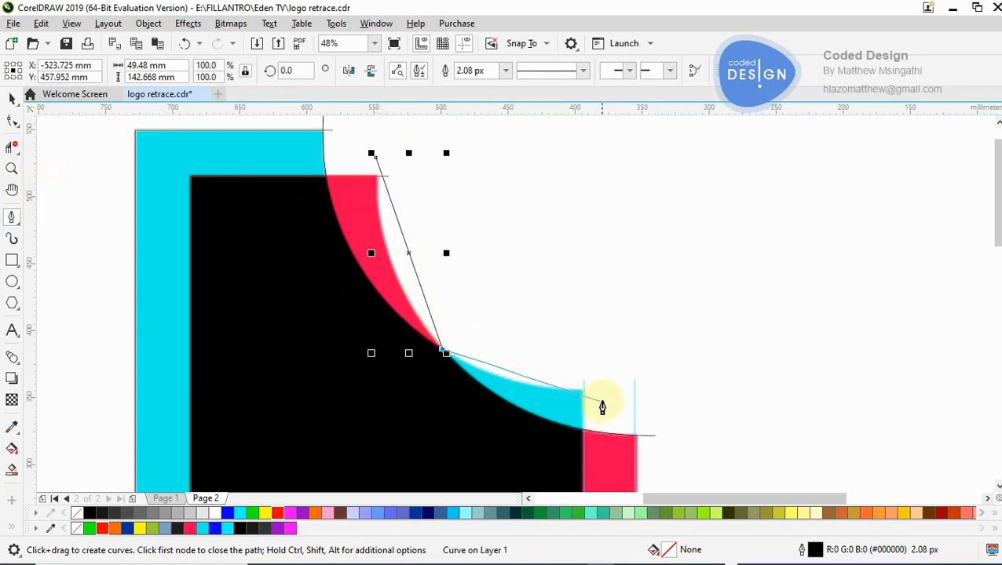
left_click_drag(602, 398, 600, 324)
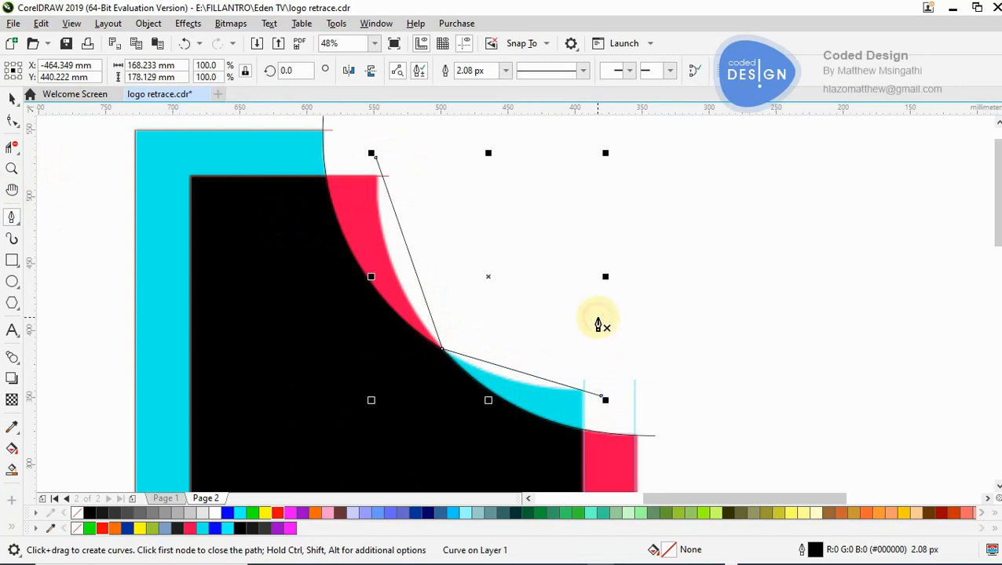
left_click(13, 98)
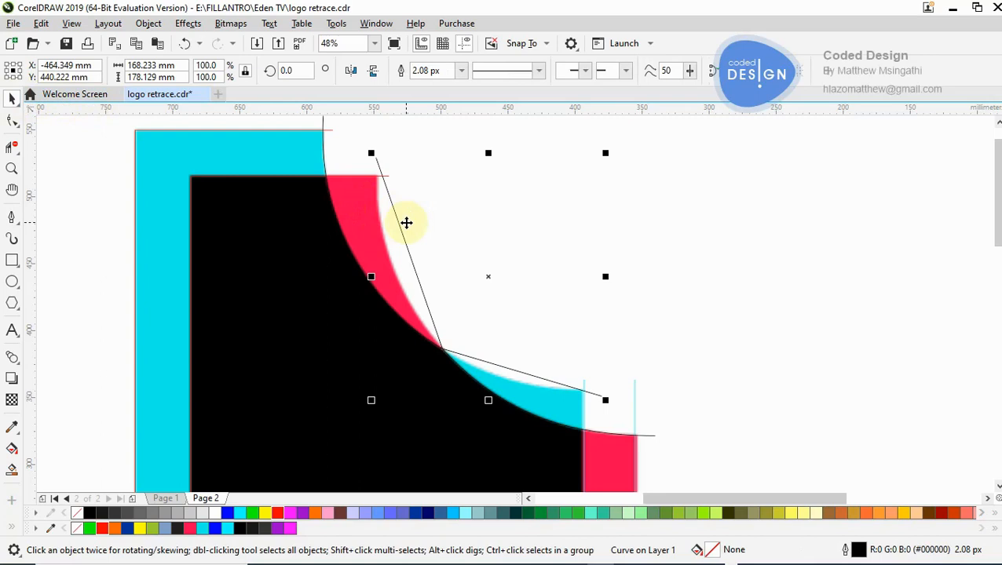
- Convert the new path's upper segment to a curve and bend it along the outer edge of the red sliver
key("F10")
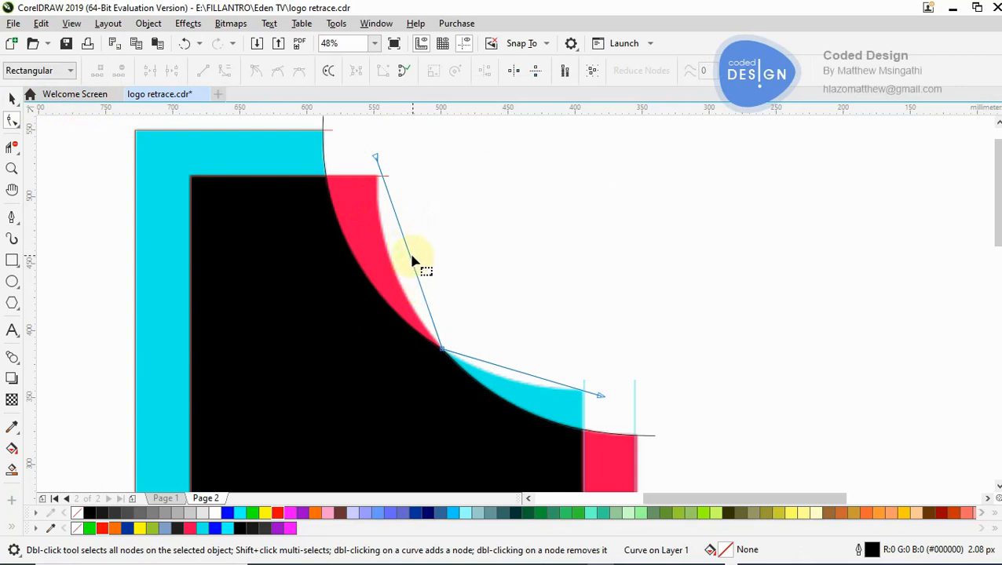
left_click(409, 253)
left_click(225, 72)
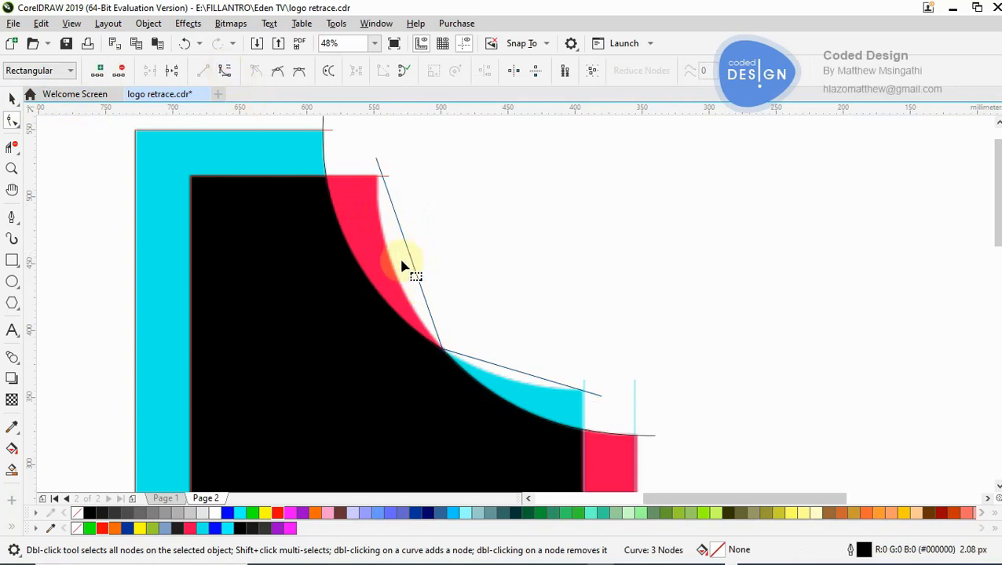
left_click_drag(412, 263, 393, 272)
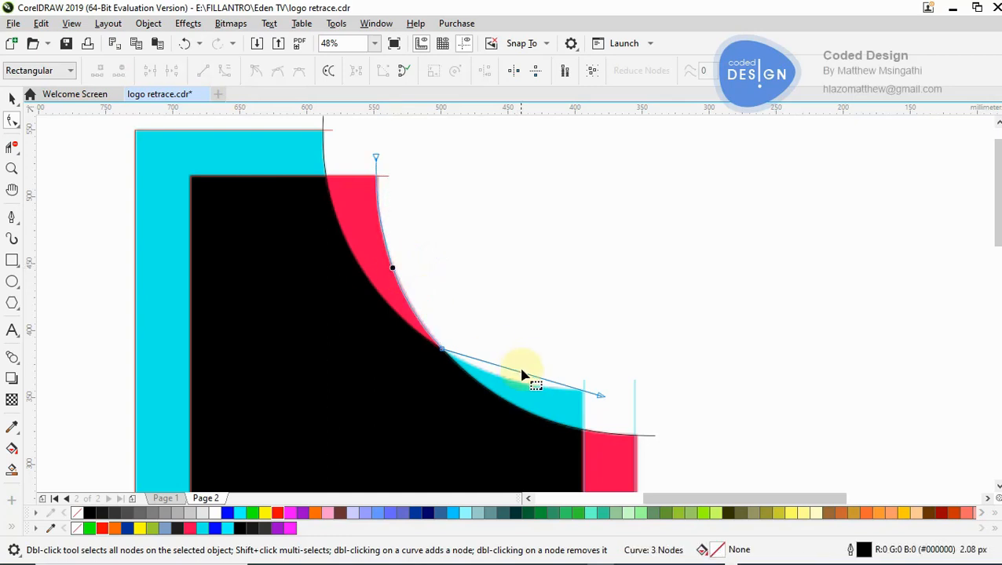
- Convert the path's lower segment to a curve and bend it along the outer edge of the cyan sliver
left_click(526, 375)
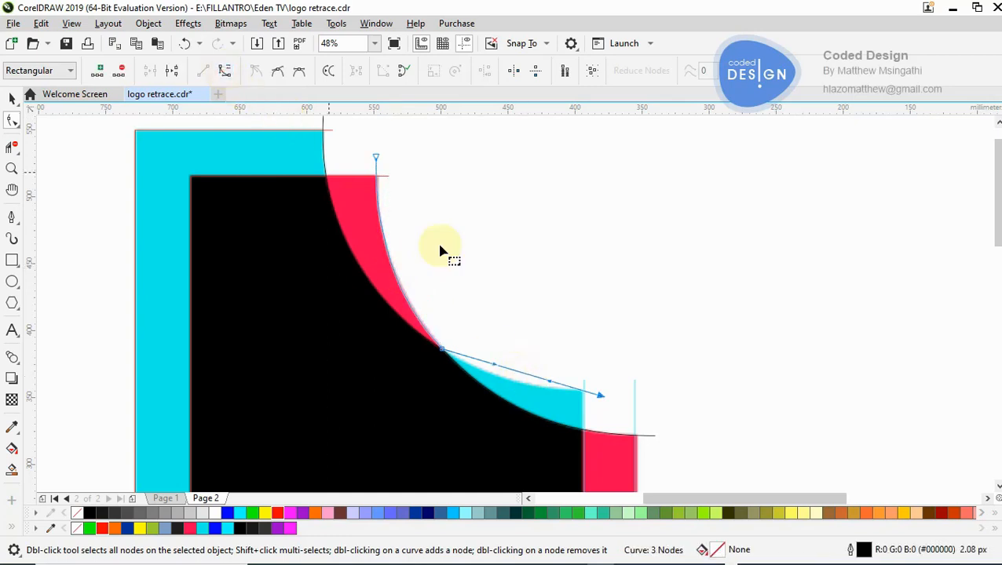
left_click(514, 369)
left_click_drag(511, 369, 509, 385)
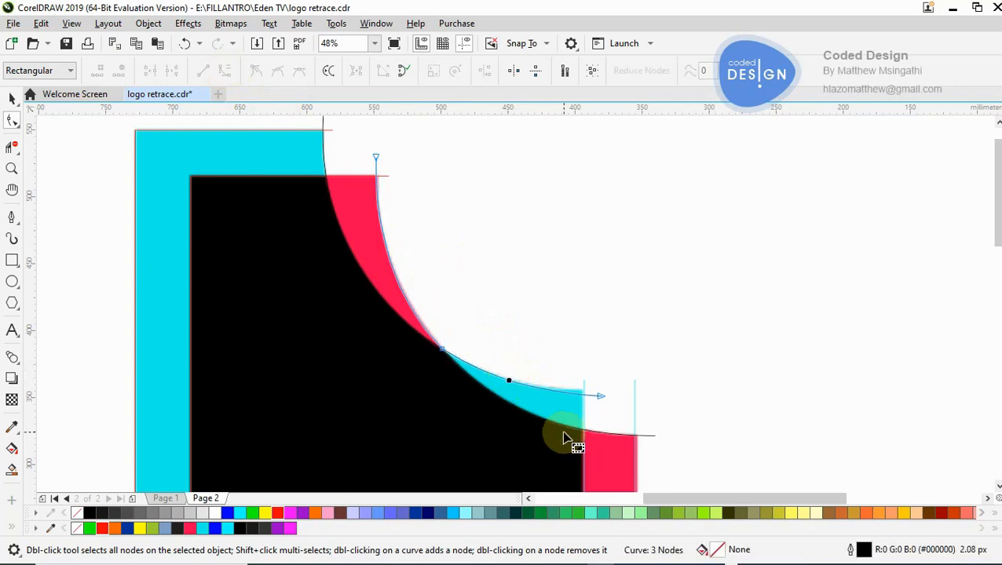
- Raise the curve's end node beside the cyan tip and adjust its handle so the curve follows the tip's top edge
key("z")
left_click(585, 396)
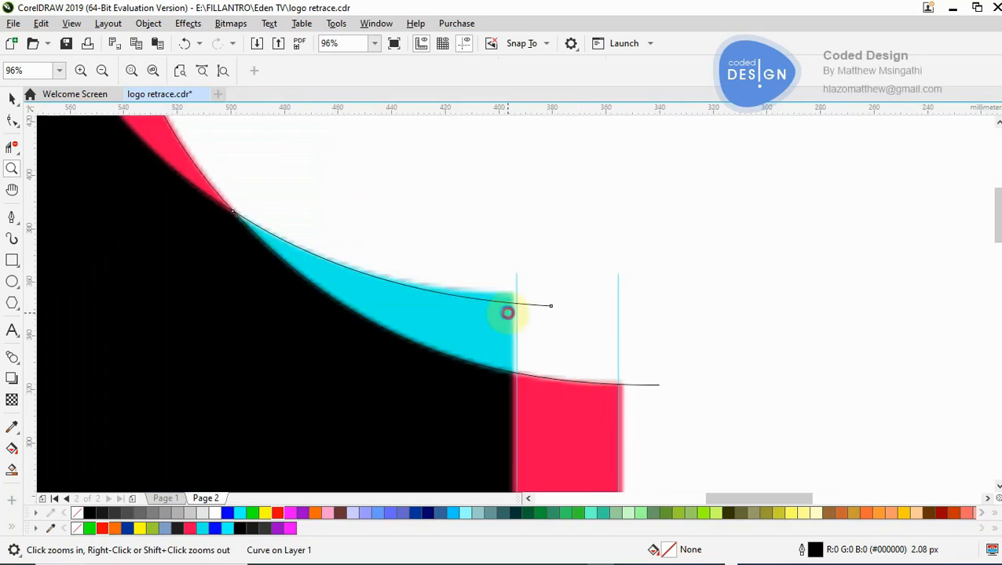
left_click(509, 316)
left_click(505, 314)
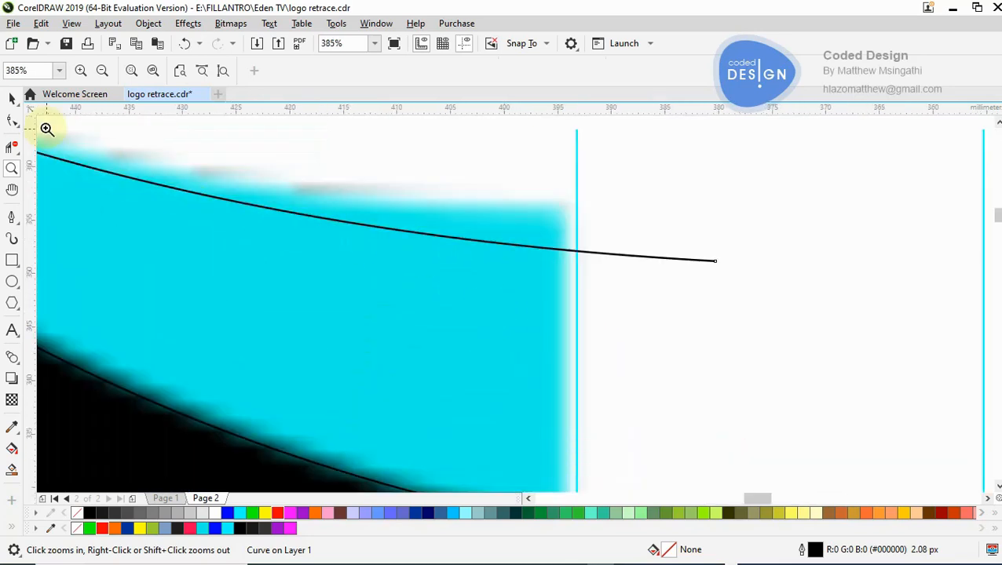
key("F10")
left_click_drag(713, 262, 628, 212)
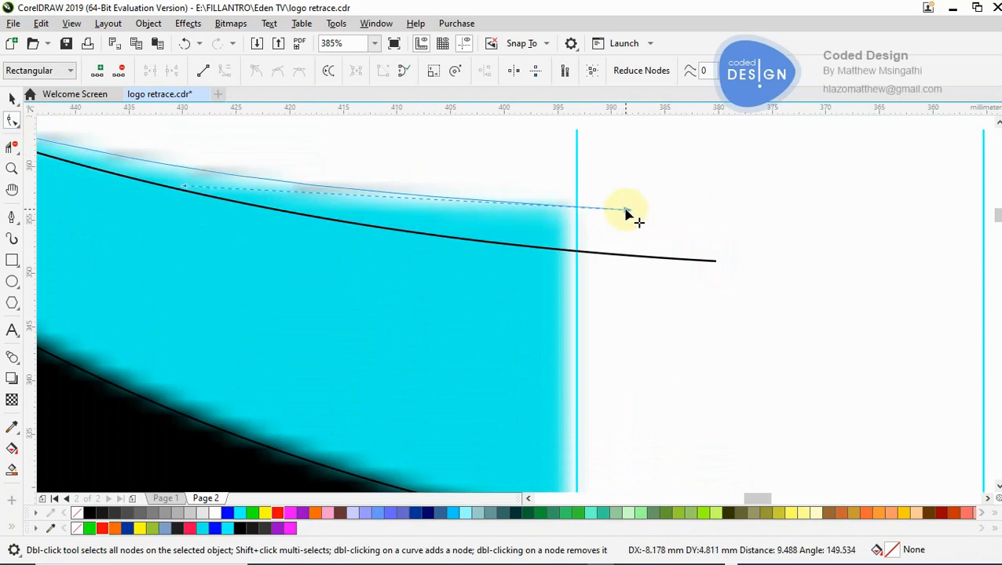
left_click_drag(184, 186, 180, 200)
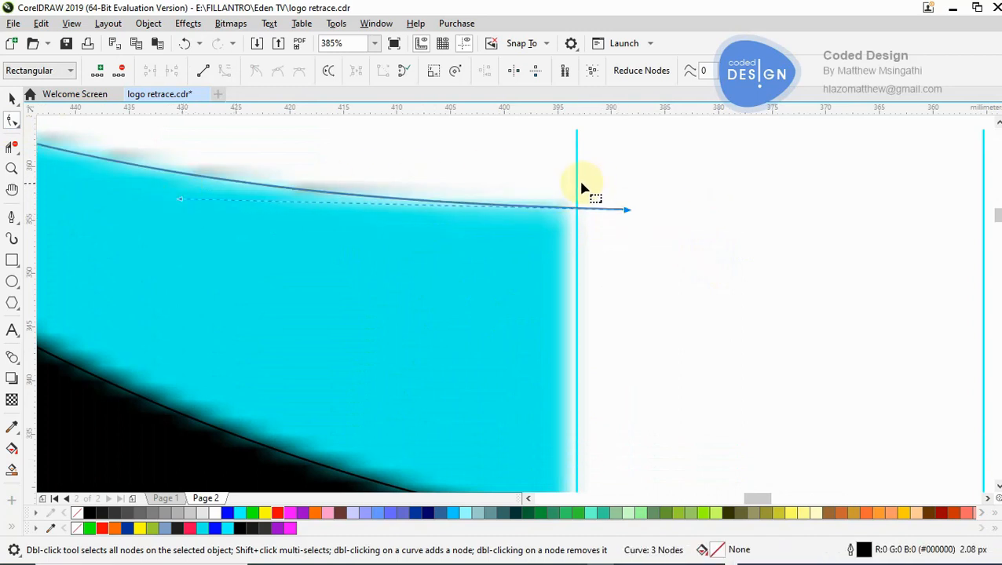
- Try to align the inner vertical cyan line with the flag tip's edge by moving its upper node
left_click(575, 139)
left_click_drag(575, 138, 562, 136)
key("ctrl+z")
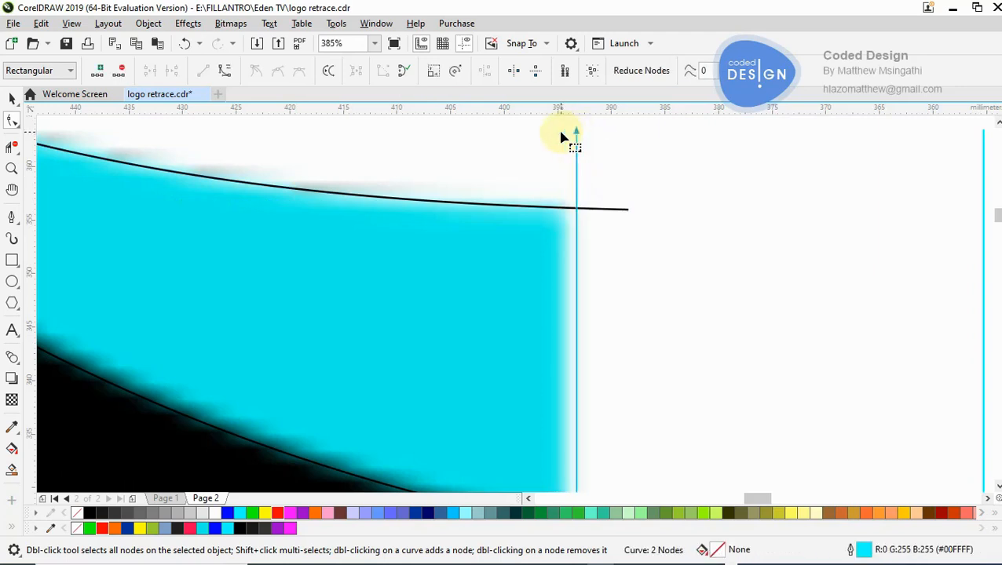
key("z")
scroll(559, 134, "down", 5)
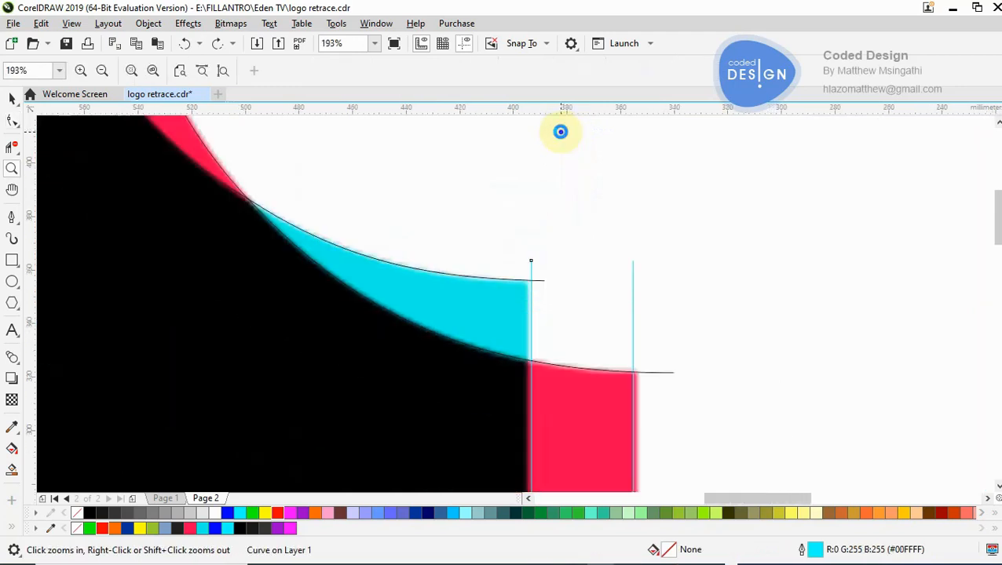
left_click(517, 374)
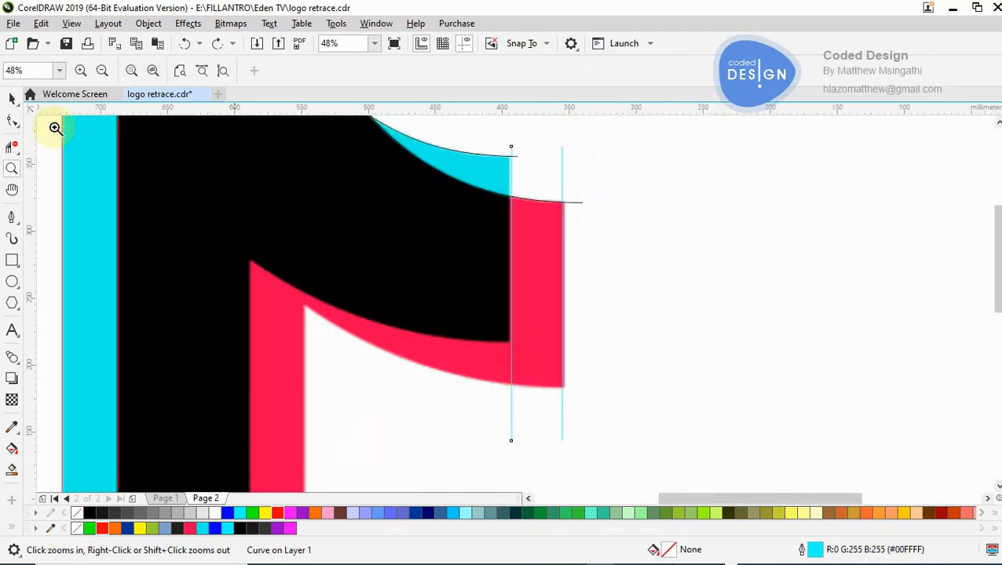
left_click(14, 122)
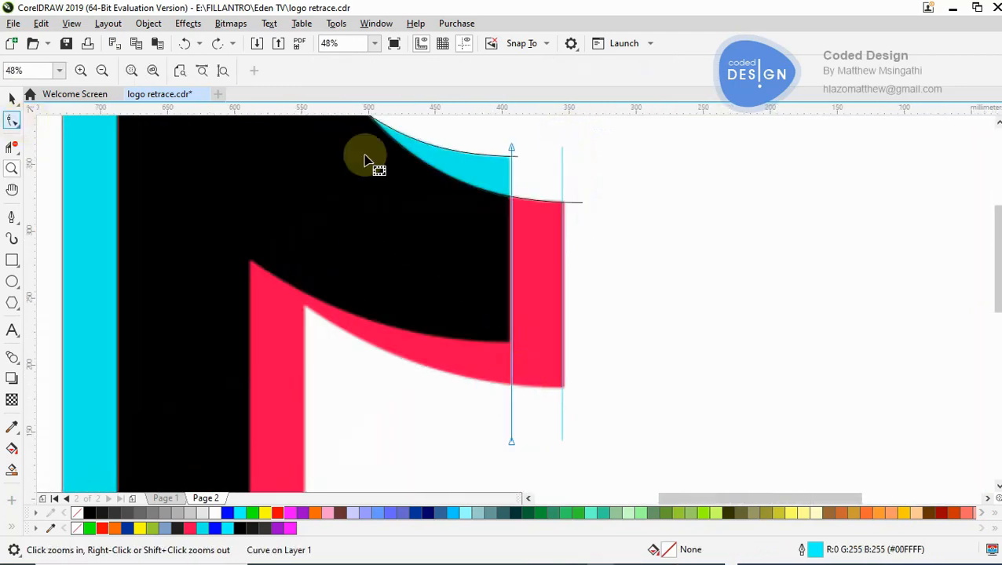
left_click(517, 151)
left_click_drag(516, 151, 467, 146)
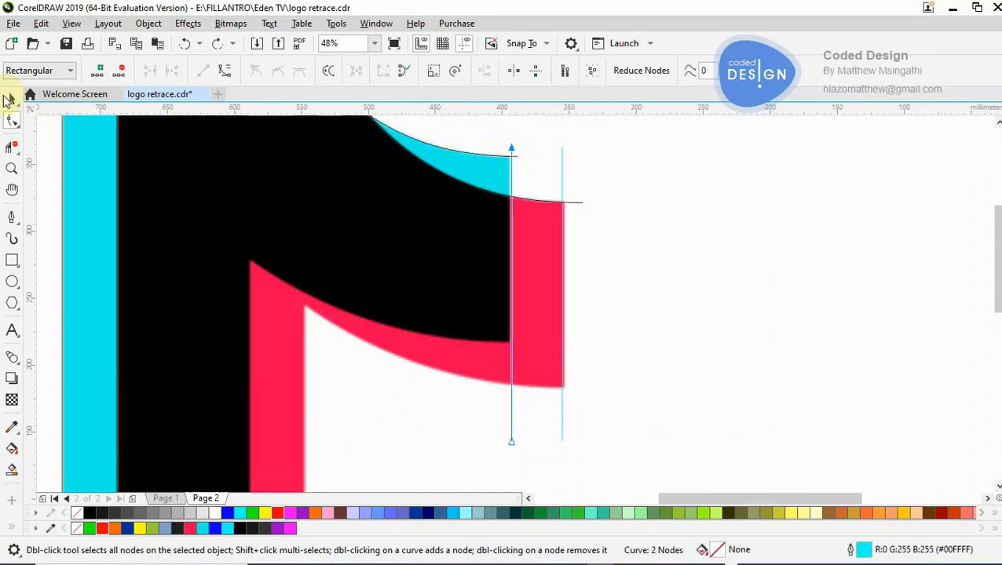
- Move the whole inner vertical cyan line onto the boundary between the flag's black and red areas
left_click(12, 99)
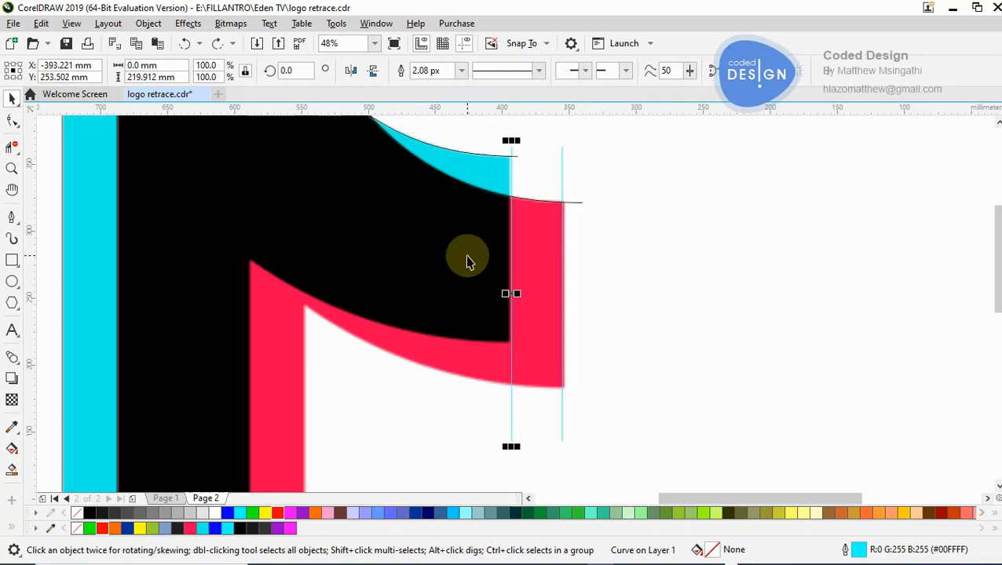
key("z")
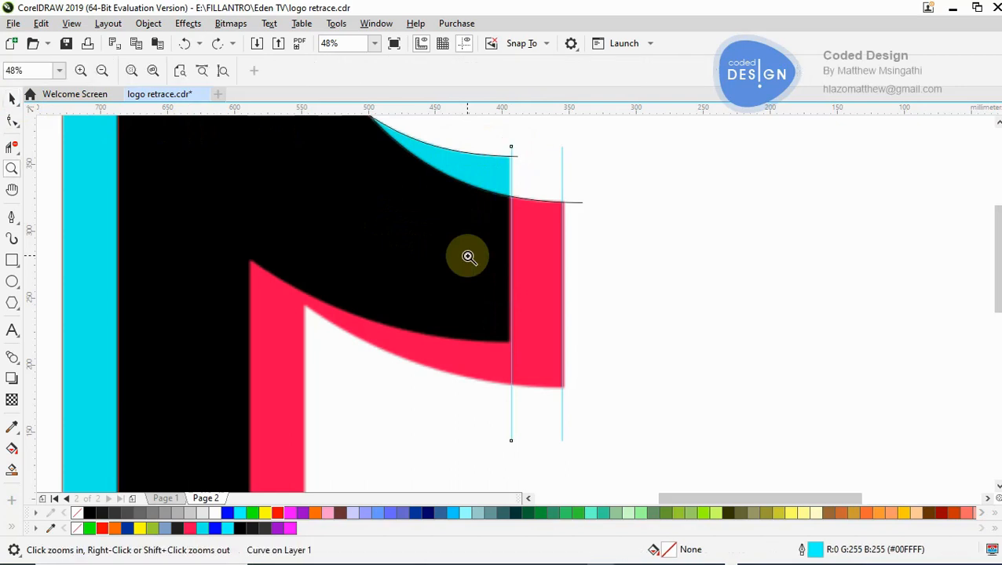
left_click(543, 291)
left_click(474, 292)
left_click(493, 190)
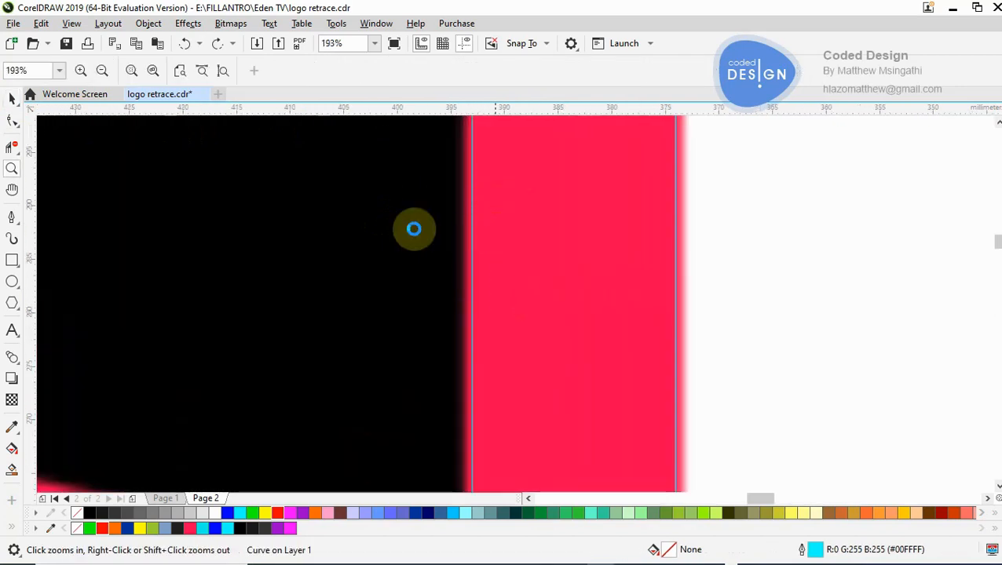
left_click(13, 97)
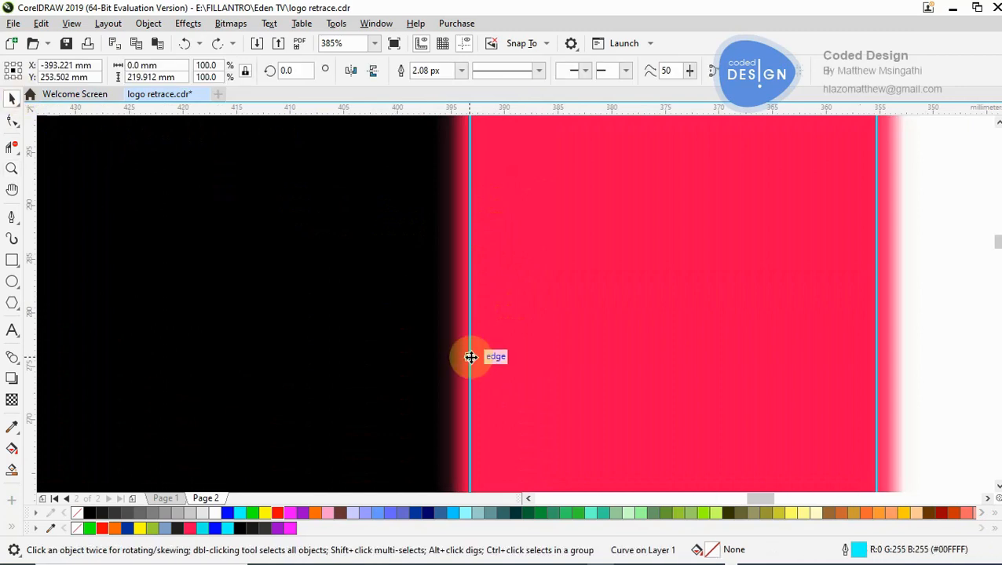
left_click_drag(471, 358, 454, 362)
- Shorten the inner vertical line to end just below the black flag's lower edge by adding a node there and deleting the old end node
key("z")
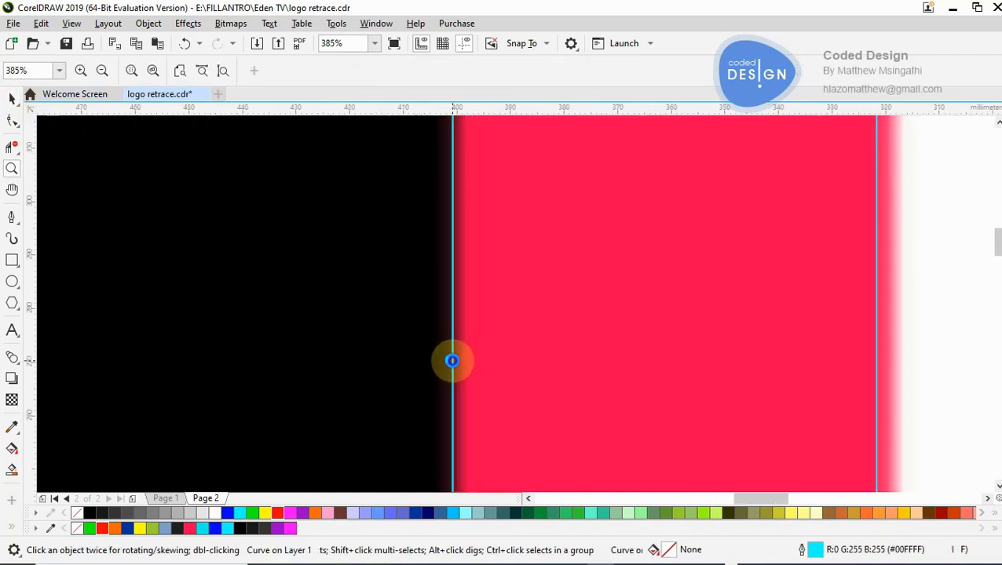
scroll(453, 361, "down", 6)
scroll(525, 246, "up", 1)
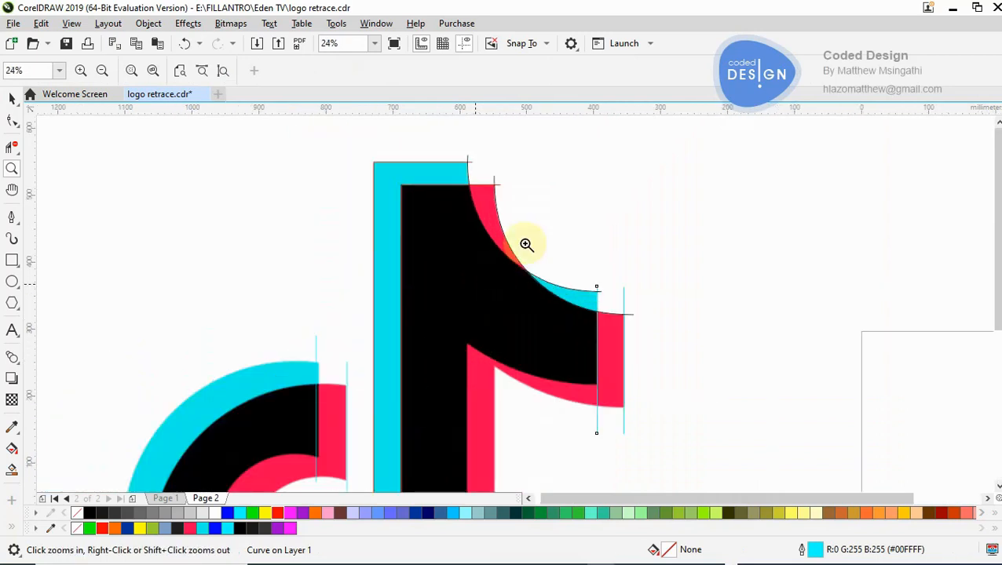
scroll(526, 234, "up", 1)
left_click(496, 240)
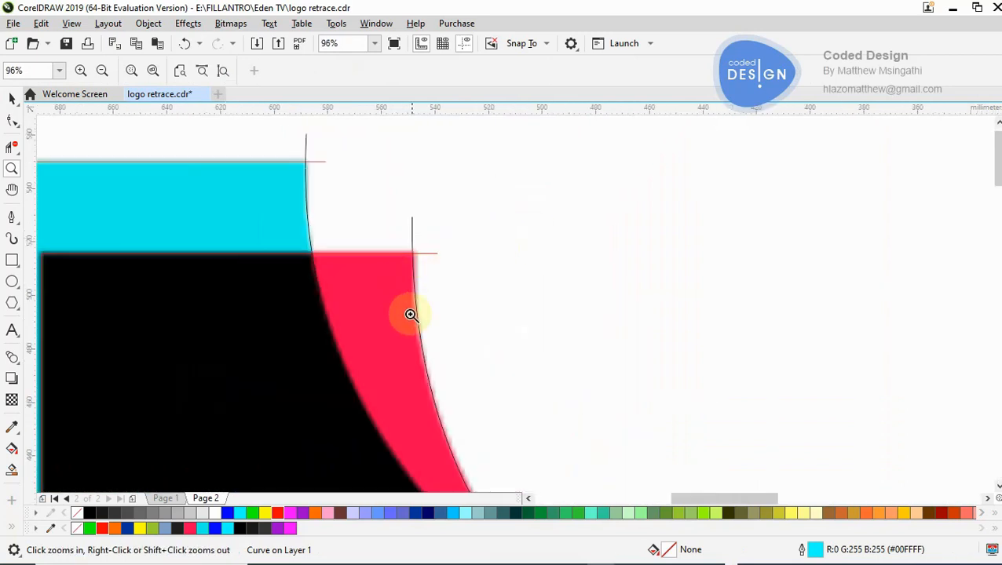
scroll(410, 307, "down", 2)
scroll(541, 358, "down", 1)
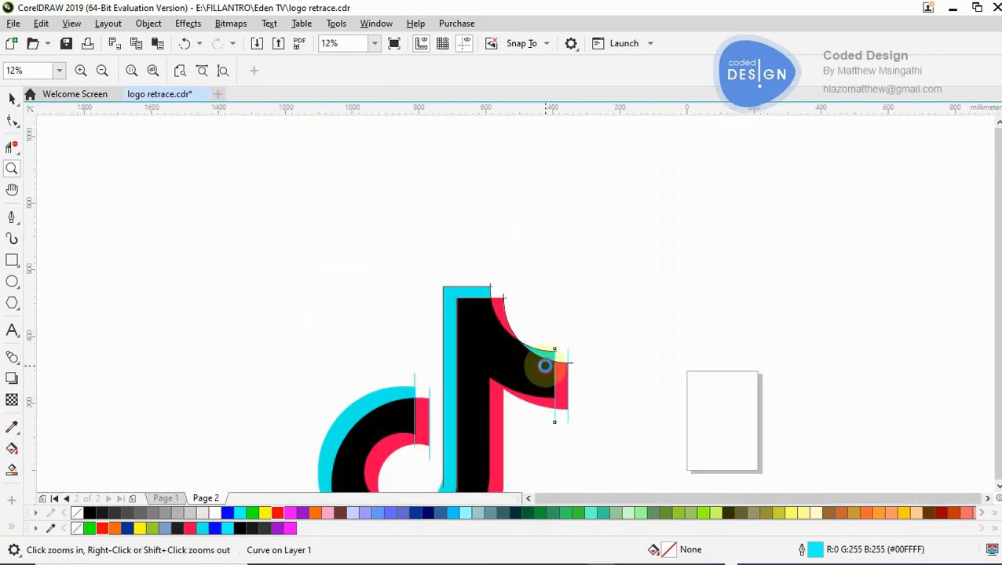
scroll(546, 367, "up", 1)
scroll(526, 350, "up", 1)
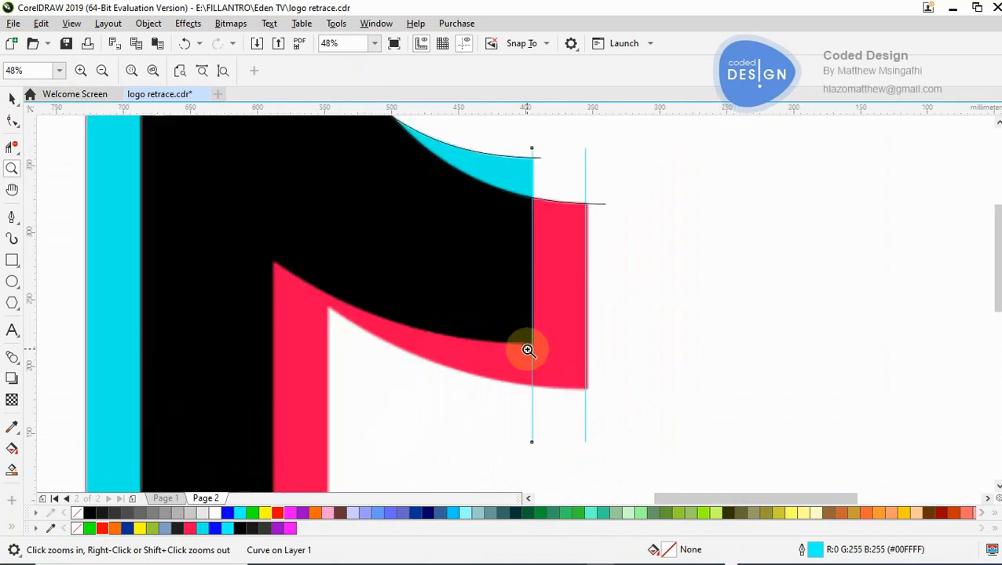
left_click(11, 121)
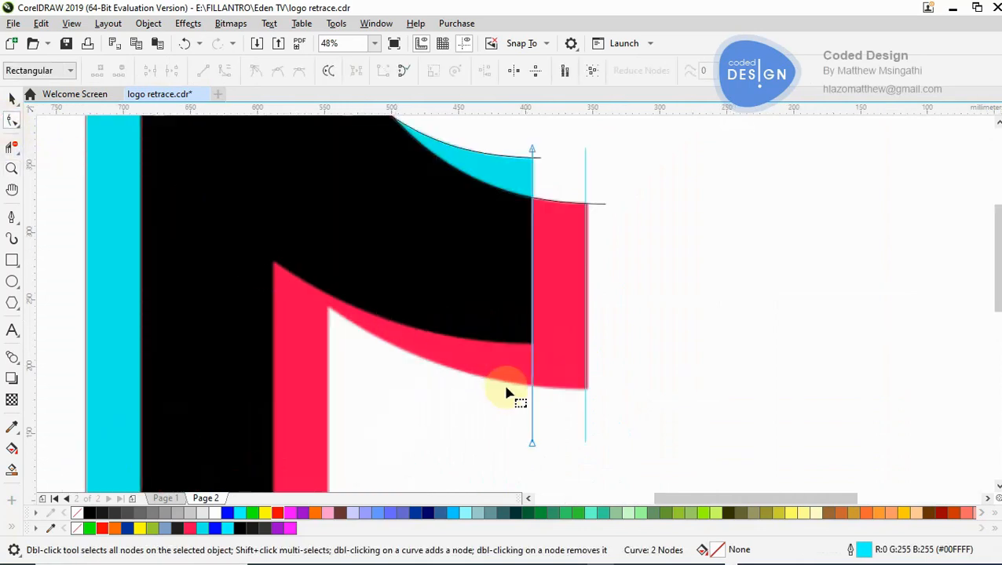
double_click(531, 361)
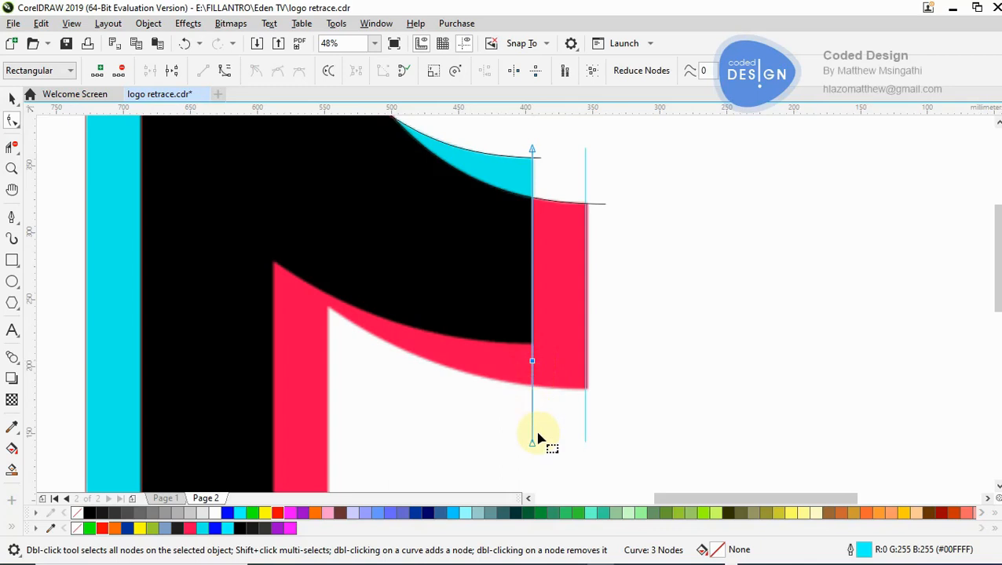
double_click(532, 443)
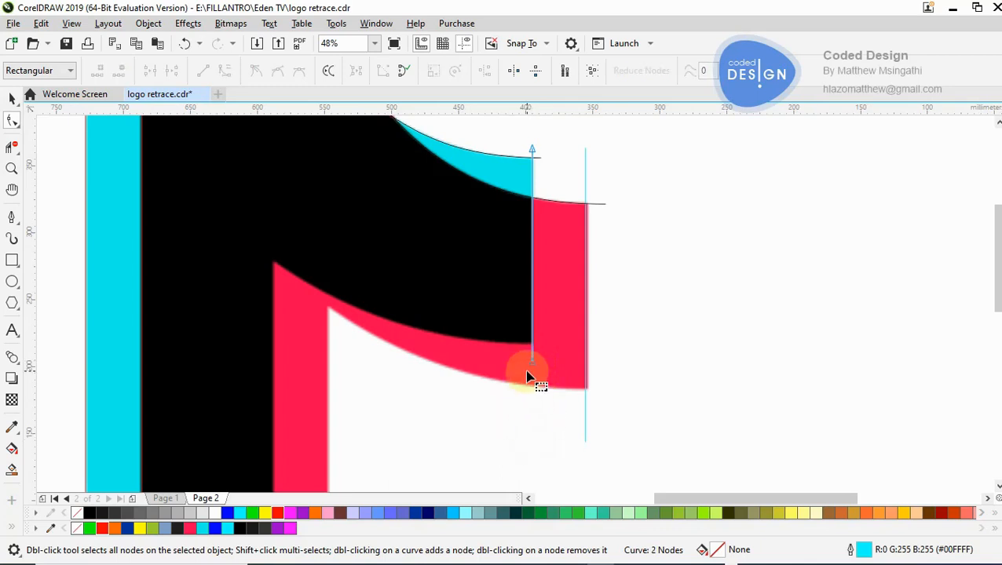
- Shorten the outer vertical line by adding a node just below the red flag's lower corner and deleting the old end node
left_click(585, 409)
double_click(585, 406)
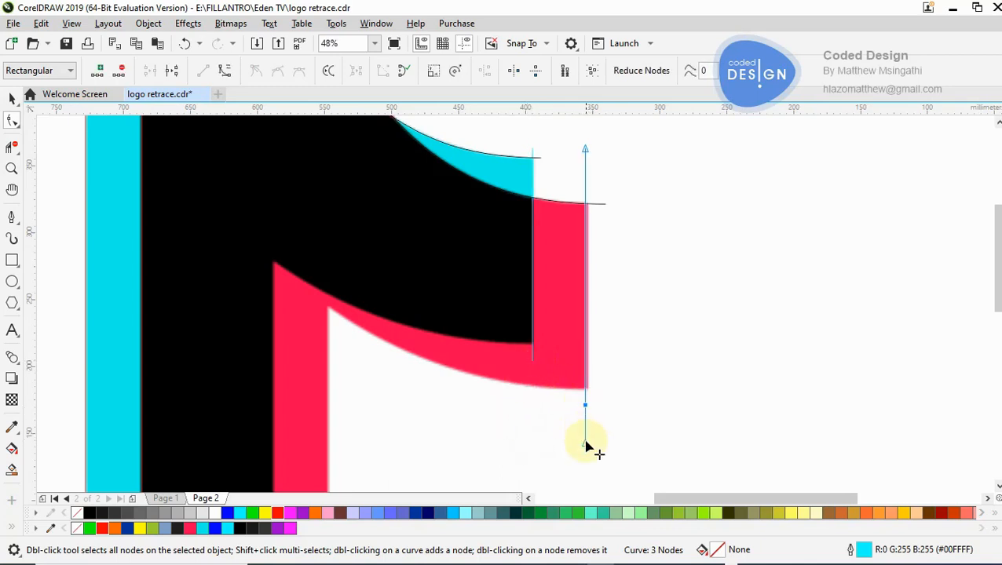
double_click(585, 450)
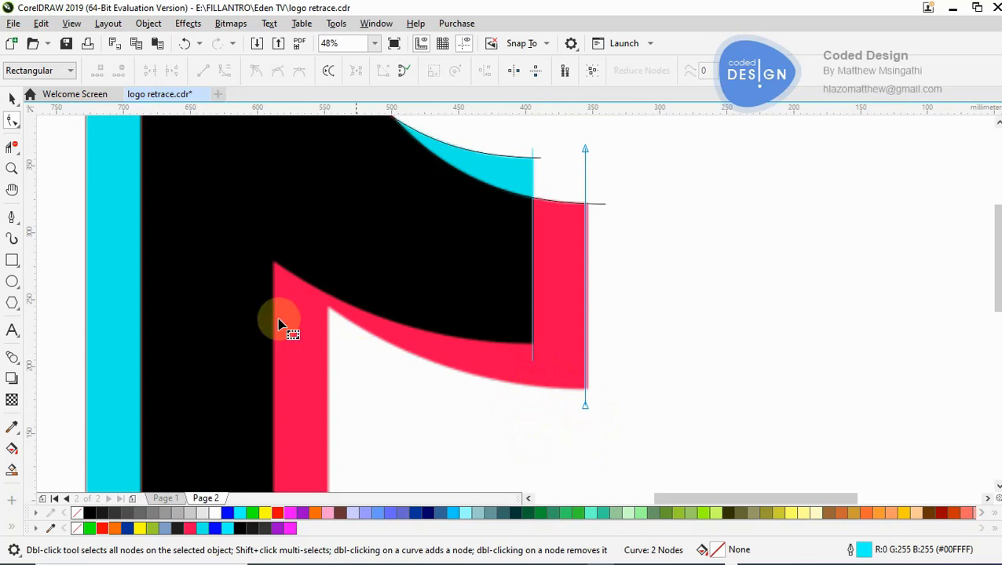
- Start a Pen path just beyond the red flag's lower corner, through the notch below the flag, down the stem's outer red edge to the hook's curve
left_click(14, 219)
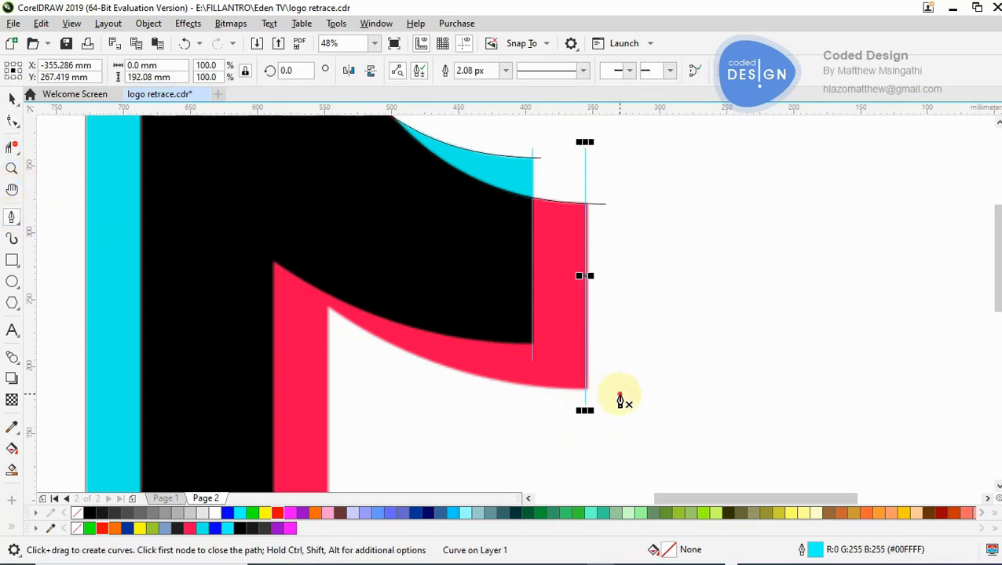
left_click(619, 394)
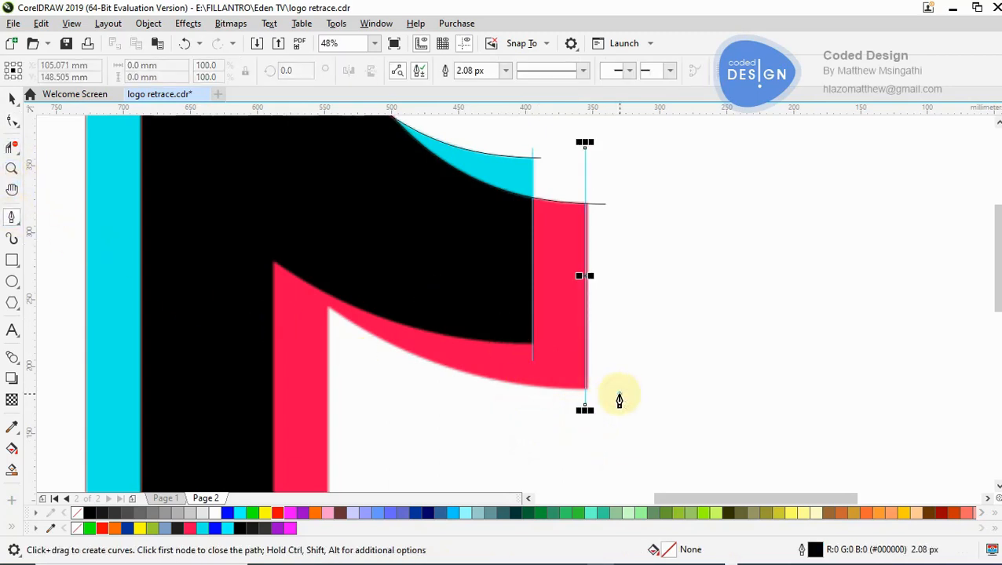
left_click(327, 308)
left_click(408, 387)
key("z")
right_click(374, 401)
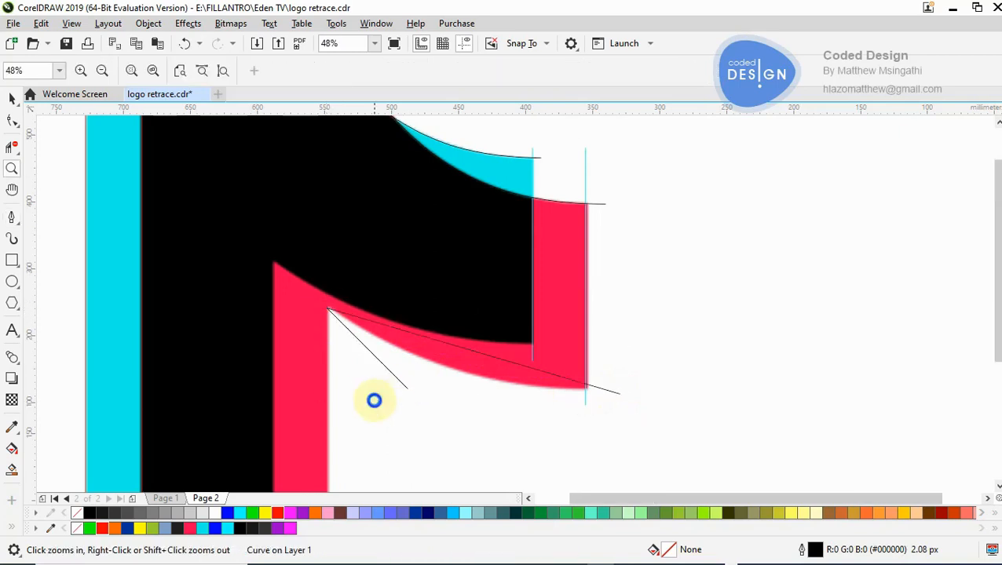
right_click(375, 401)
right_click(483, 375)
left_click(493, 358)
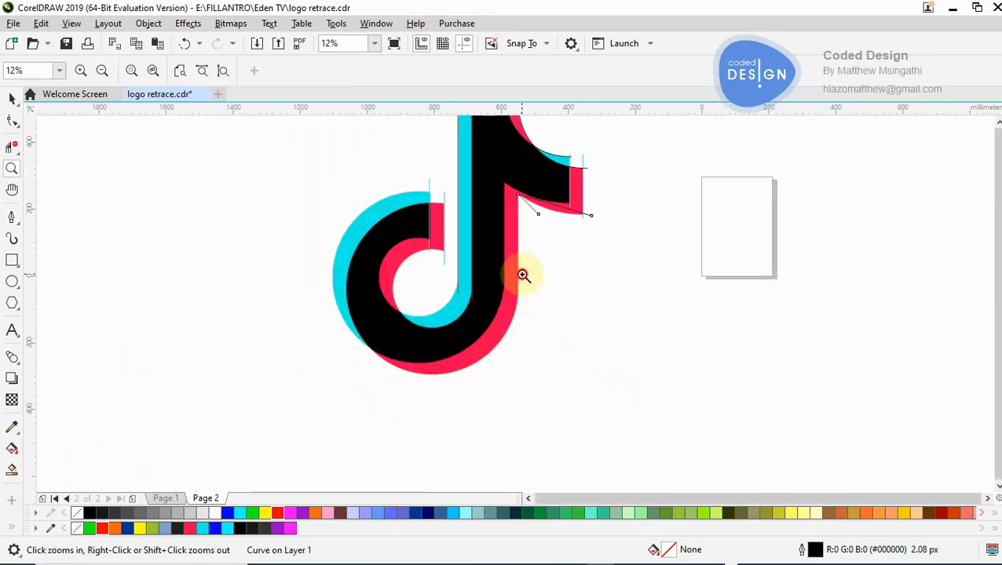
left_click(523, 275)
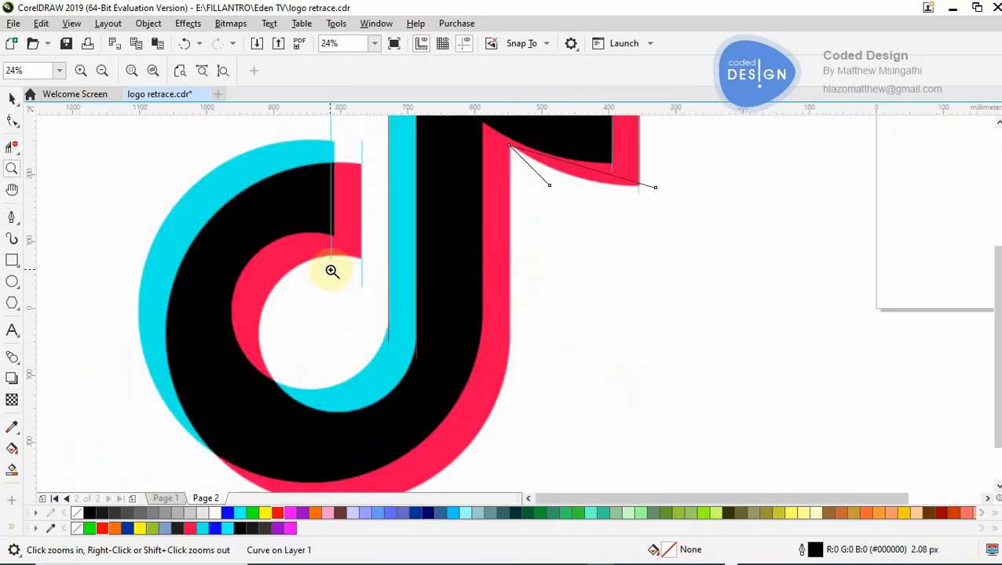
left_click(12, 218)
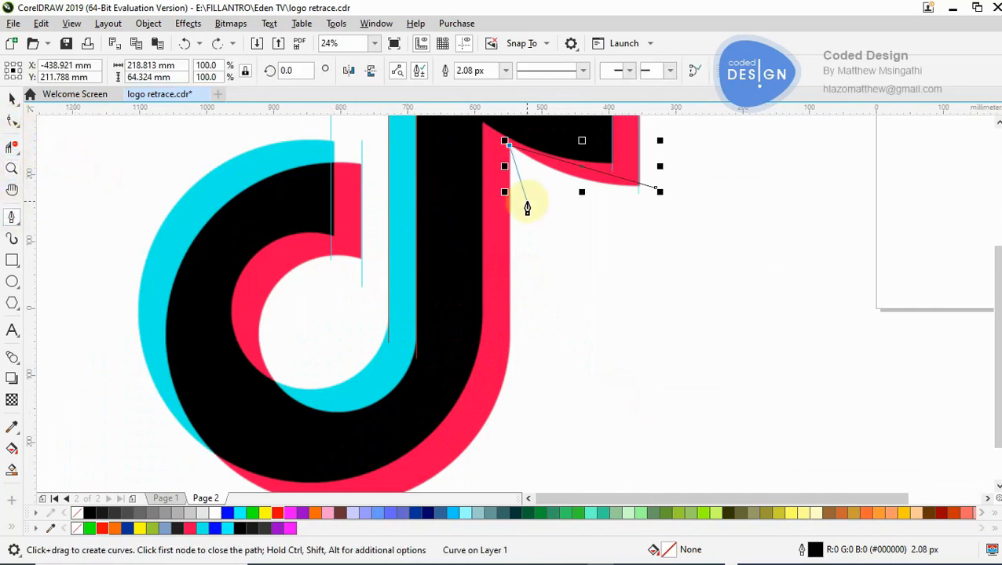
left_click(506, 341)
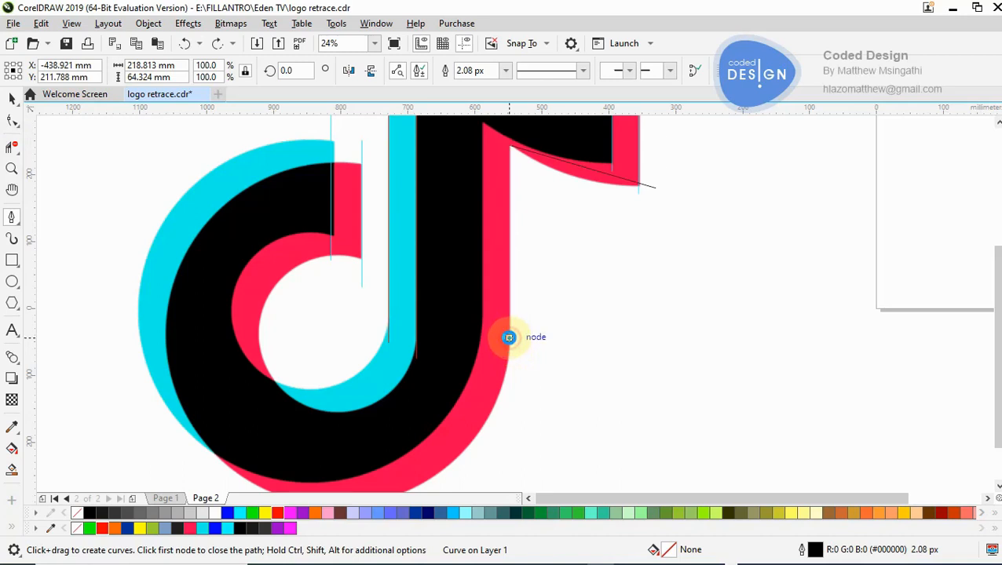
- Continue the path straight to the hook's lower-left point where cyan meets red, and end it just beyond the cyan hook tip's upper corner
left_click(214, 457)
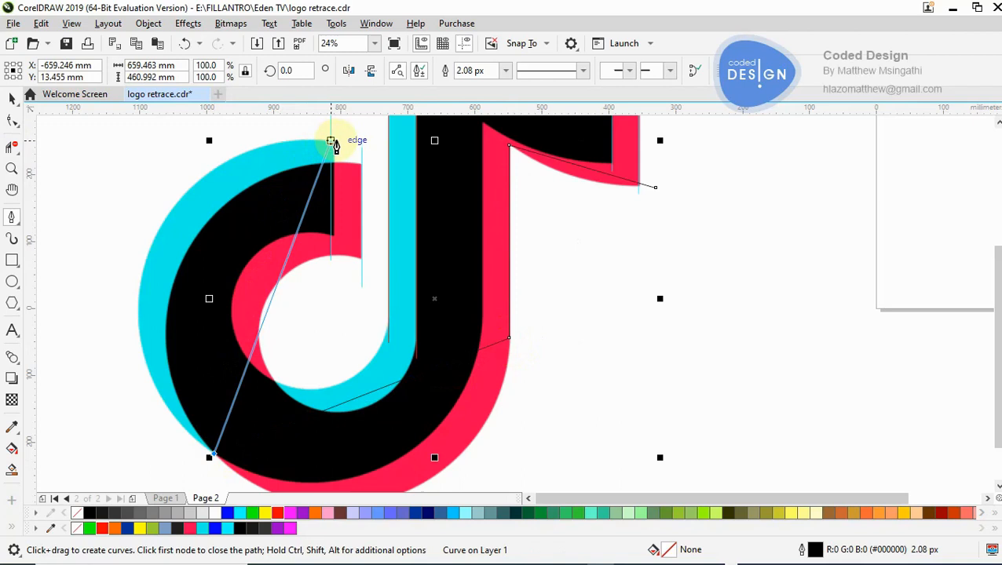
left_click(339, 139)
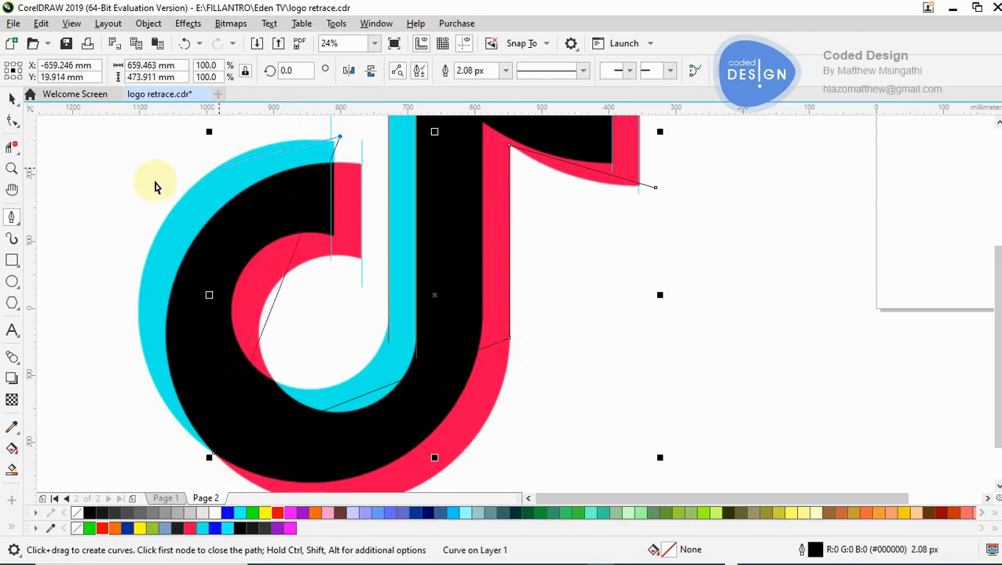
left_click(13, 100)
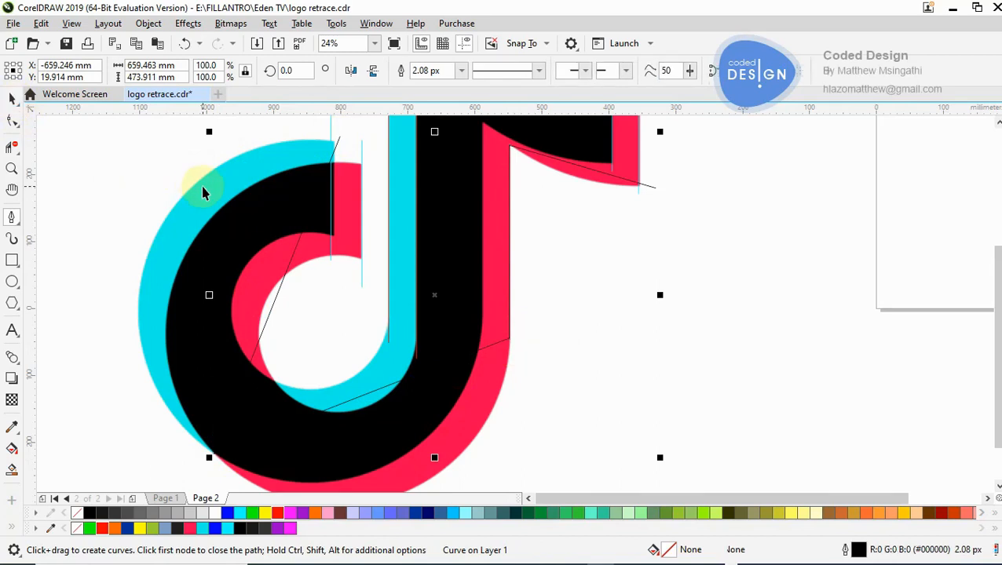
left_click(134, 180)
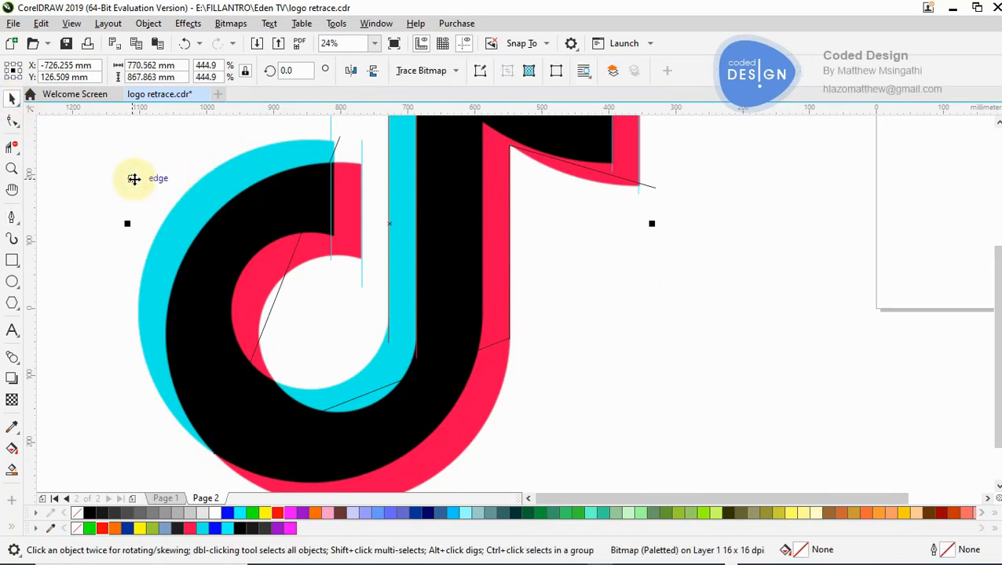
- Draw a practice open zigzag path in the blank area beside the logo with the Pen tool, and delete it
left_click(12, 218)
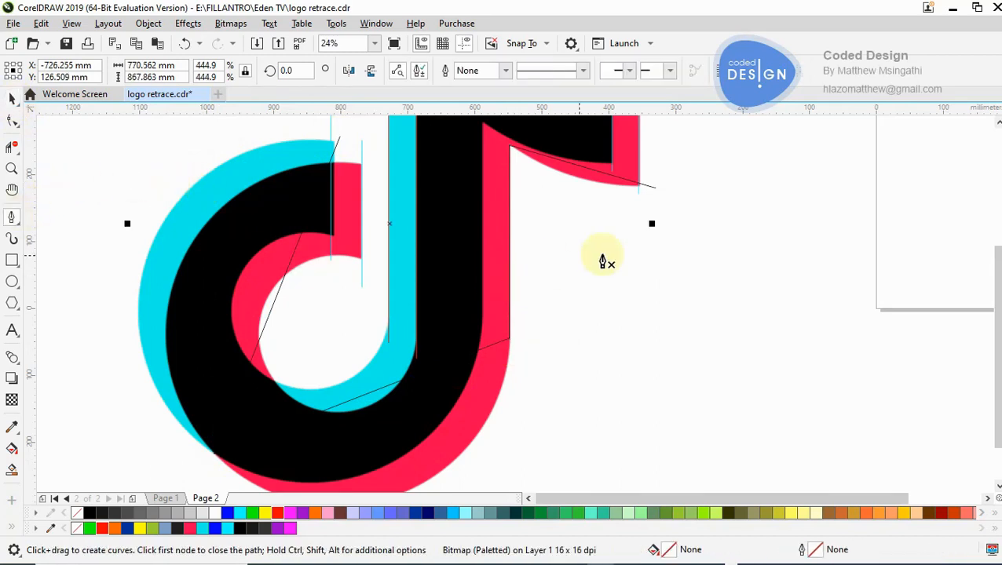
left_click(586, 310)
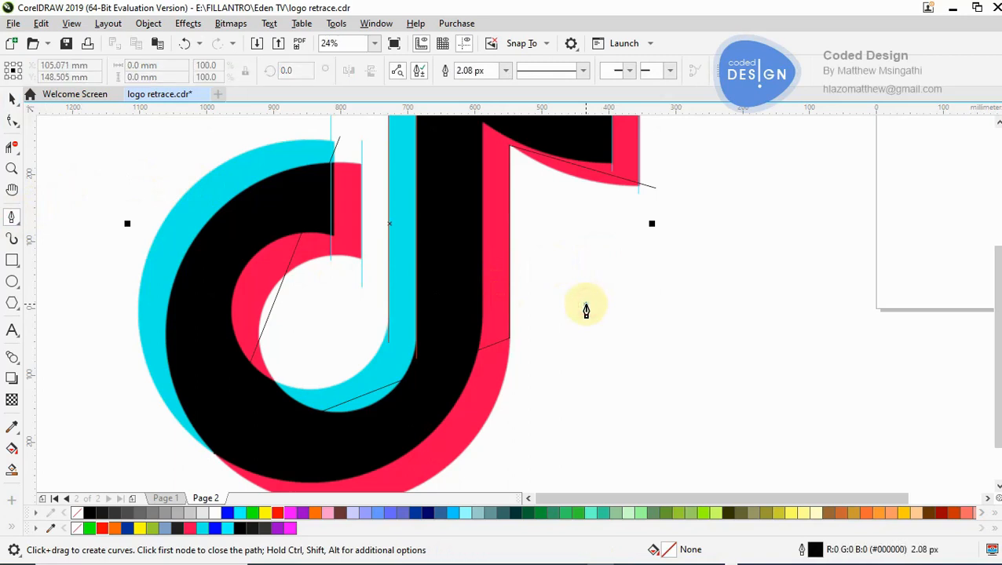
left_click(741, 225)
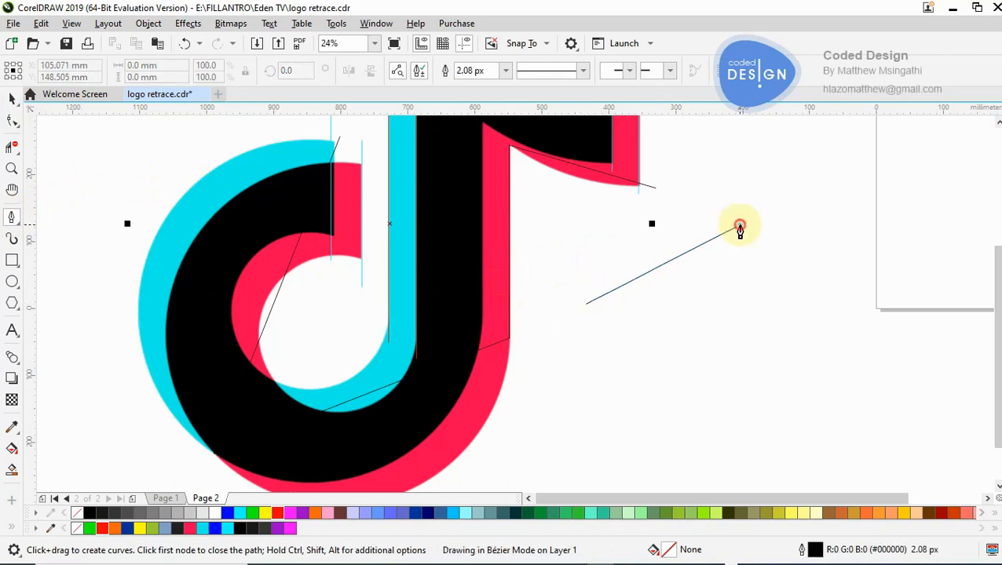
left_click(796, 375)
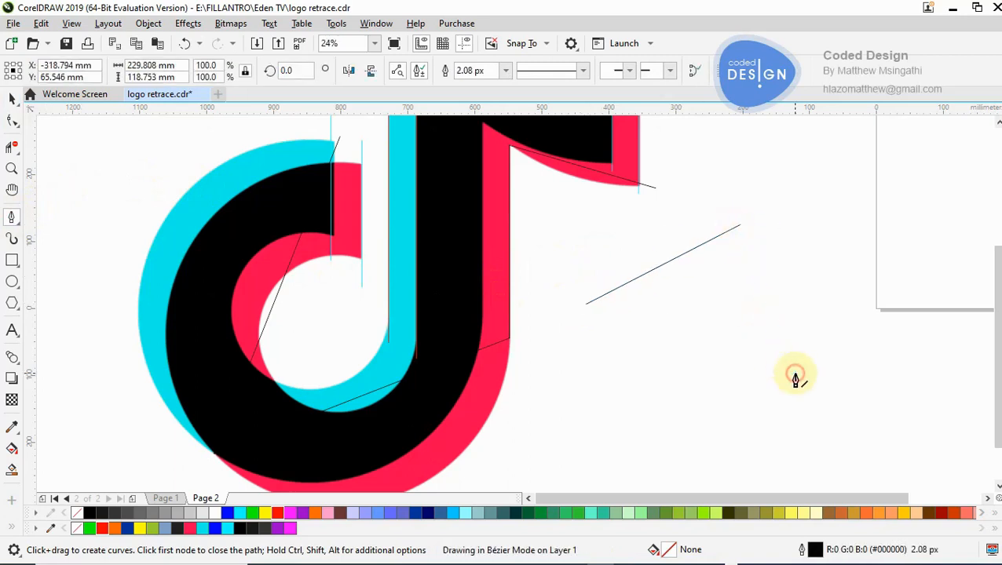
left_click(647, 409)
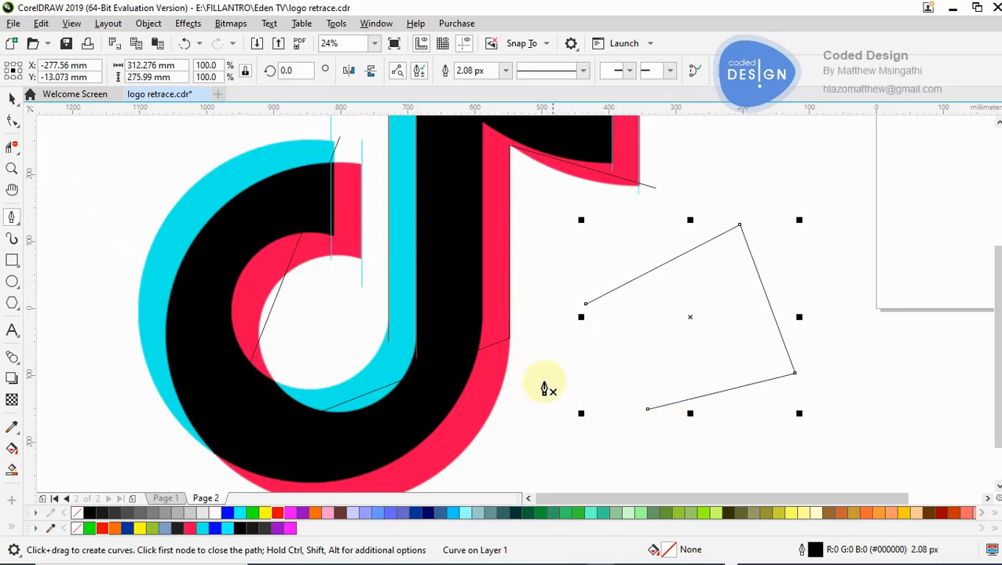
left_click(12, 98)
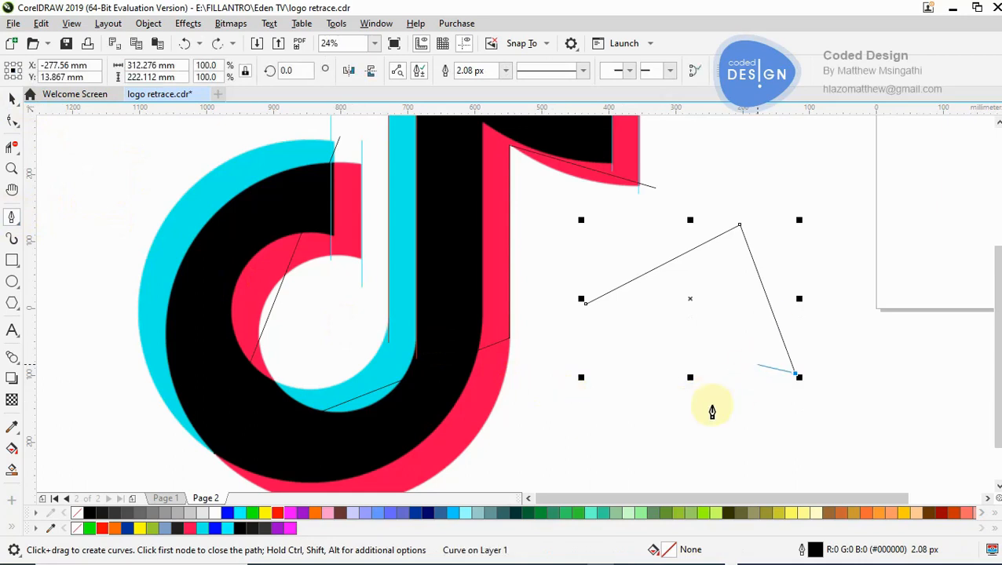
left_click(675, 419)
left_click(623, 351)
left_click(571, 386)
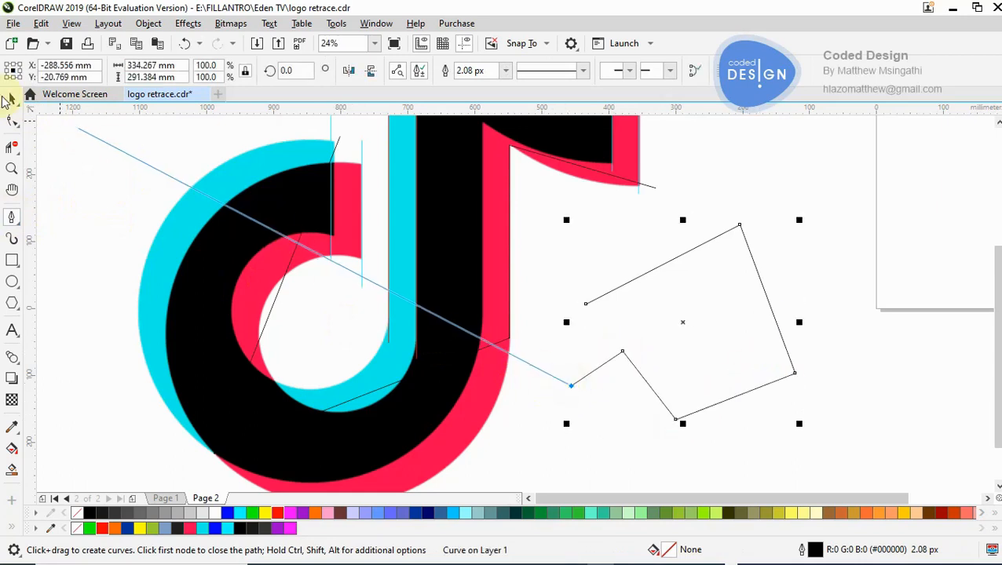
left_click(10, 100)
key("Delete")
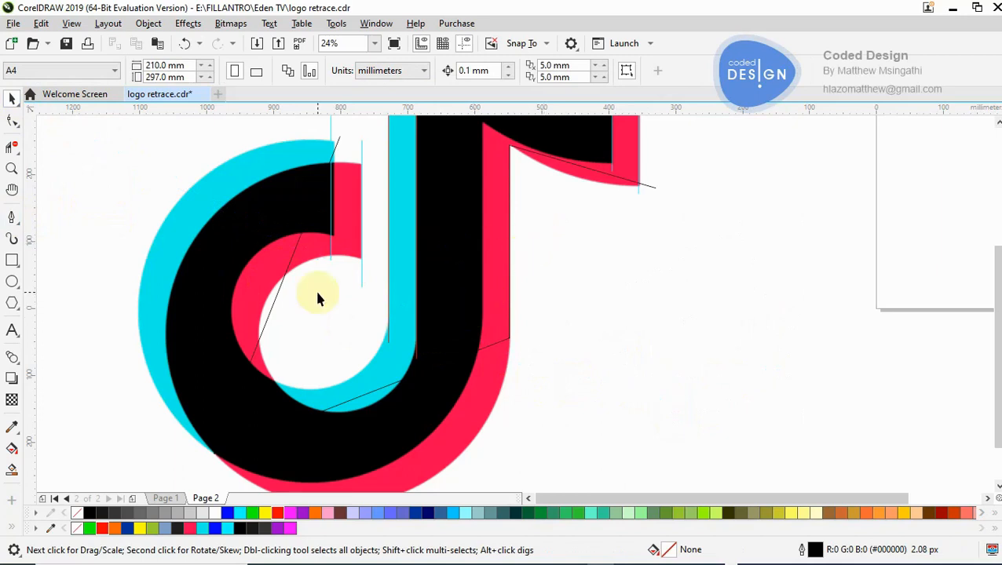
- Give the traced path a yellow outline and convert its straight segment beneath the flag to a curve
left_click(278, 296)
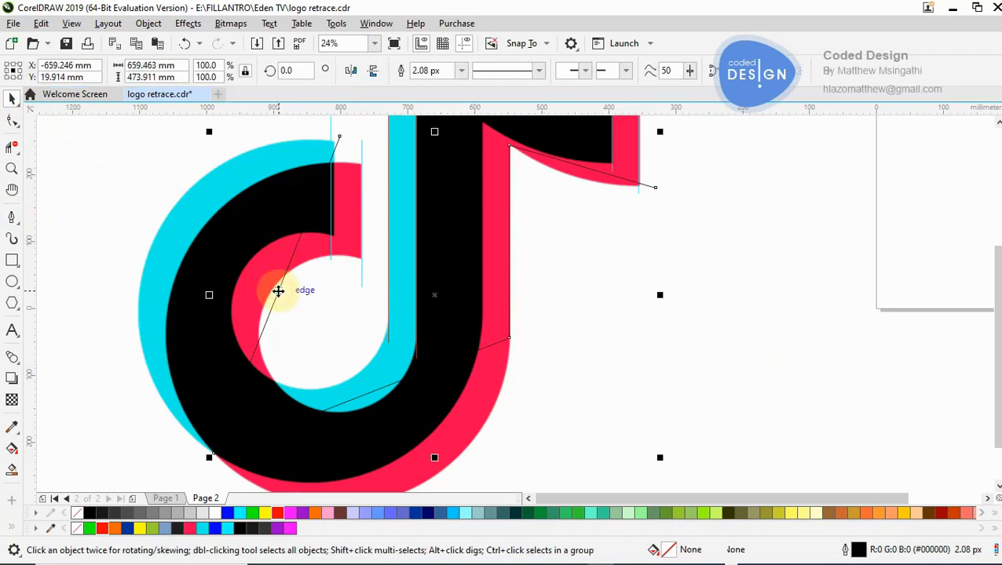
right_click(265, 515)
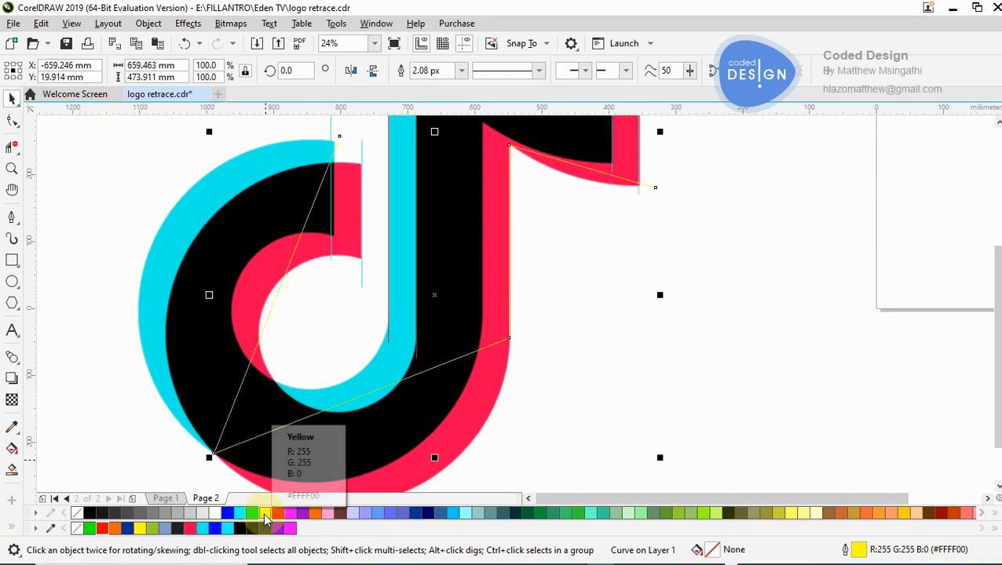
key("z")
left_click(542, 286)
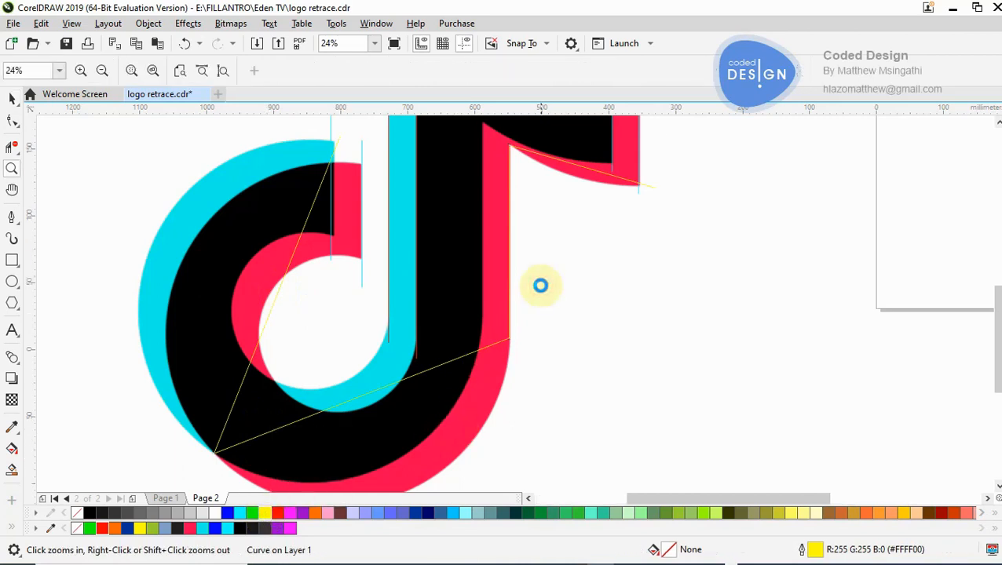
right_click(473, 250)
left_click(574, 202)
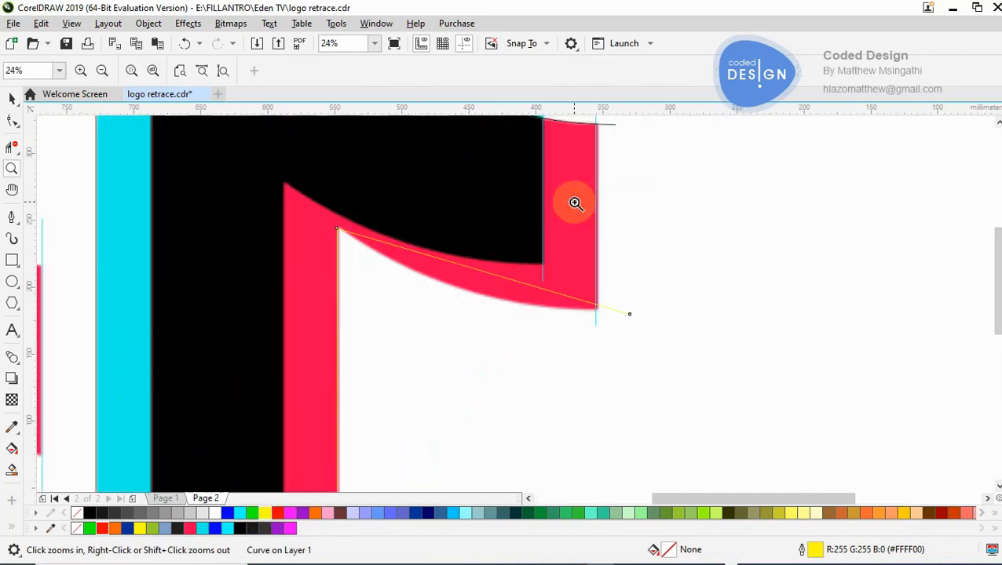
left_click(483, 236)
left_click(11, 121)
left_click(298, 268)
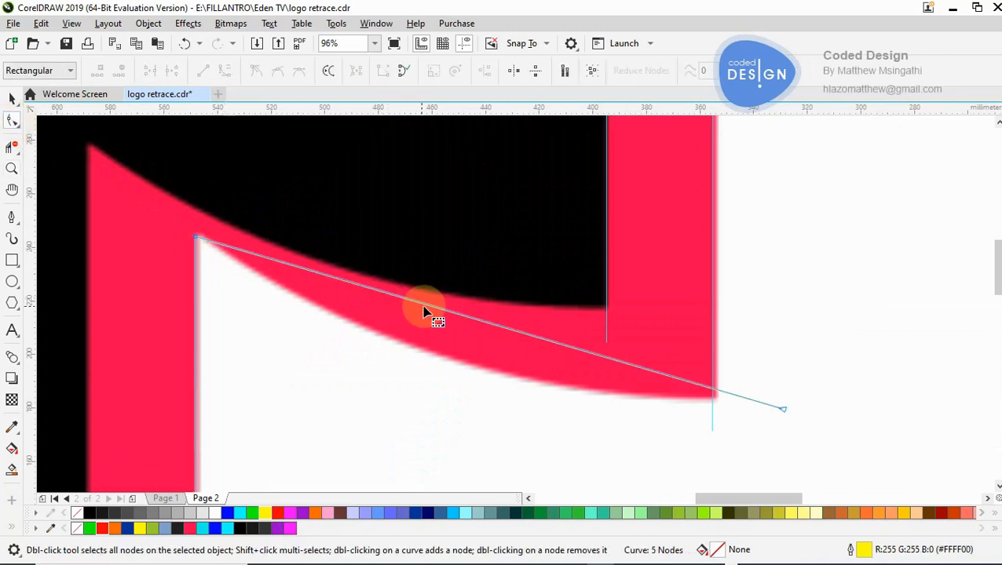
left_click(224, 71)
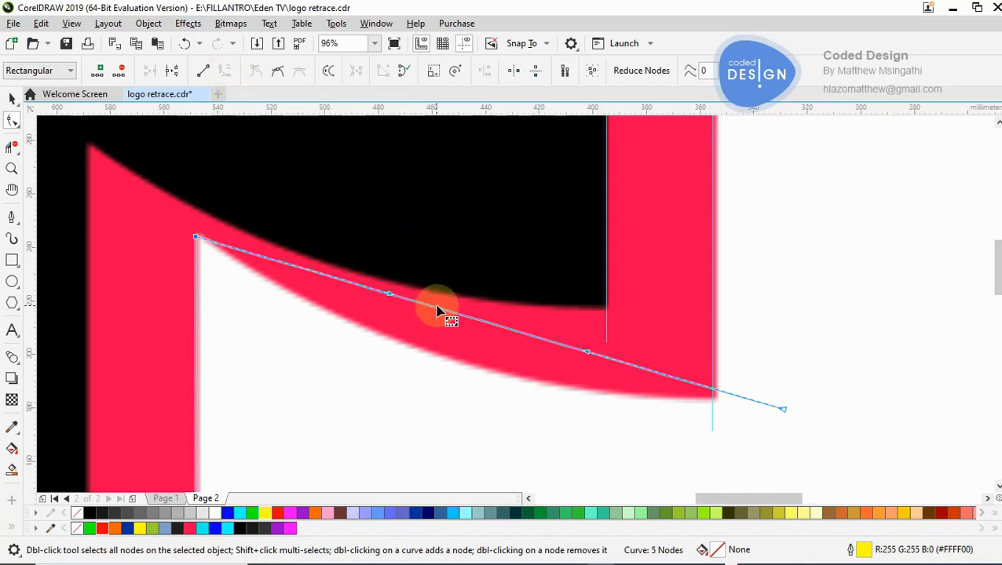
- Bend the converted segment along the red flag's lower edge and raise its end node level with the flag's lower corner
left_click_drag(438, 310, 443, 357)
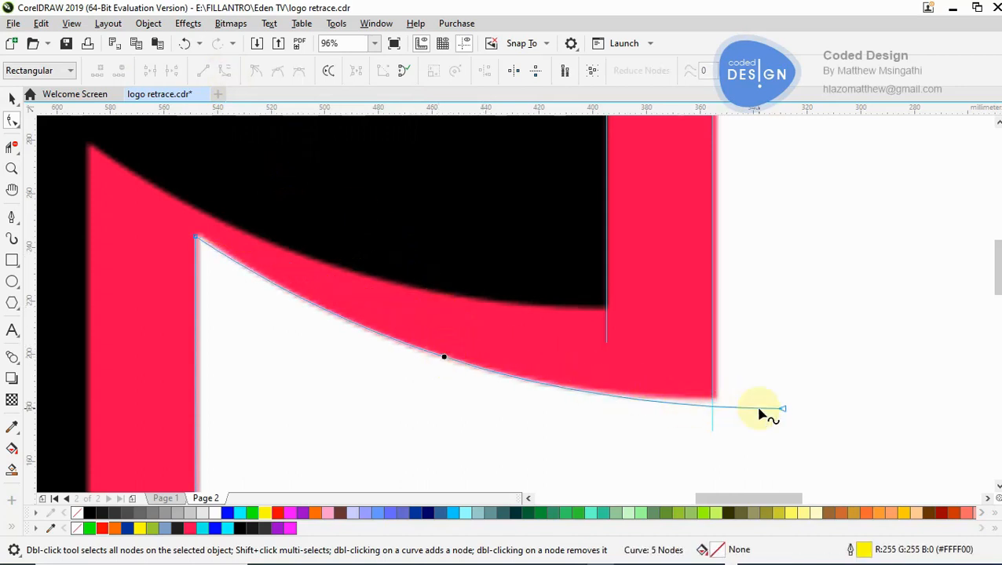
left_click_drag(783, 409, 712, 399)
left_click_drag(595, 396, 589, 405)
- Convert the path's segment across the hook's bottom to a curve and bend it out toward the red hook's outer edge
key("F2")
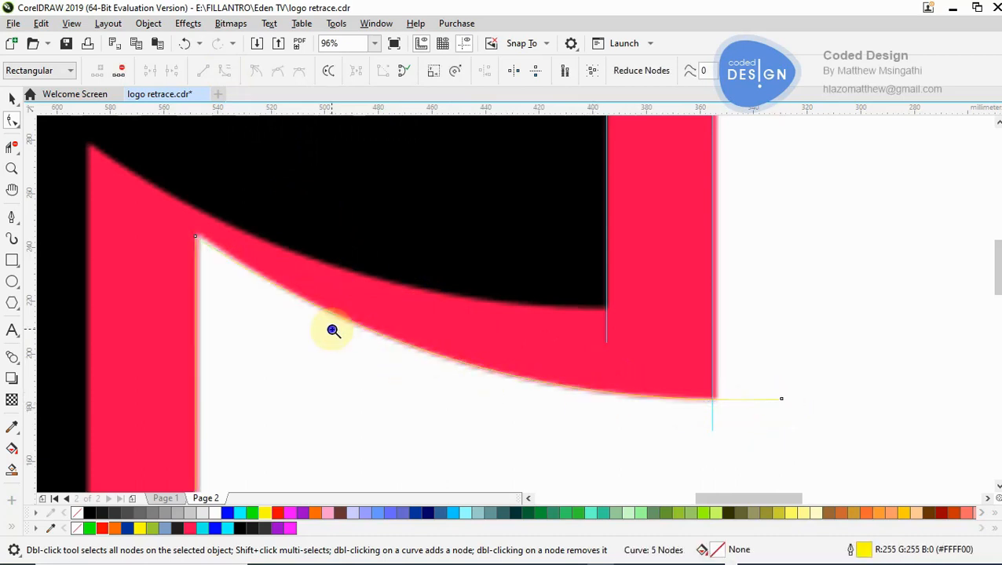
right_click(332, 330)
right_click(332, 330)
right_click(332, 330)
left_click(491, 398)
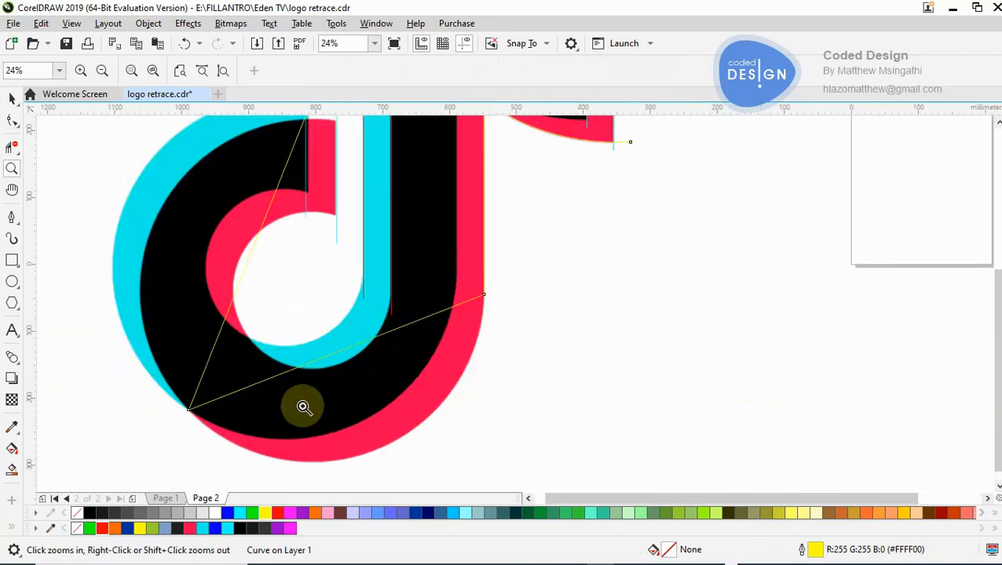
left_click(373, 422)
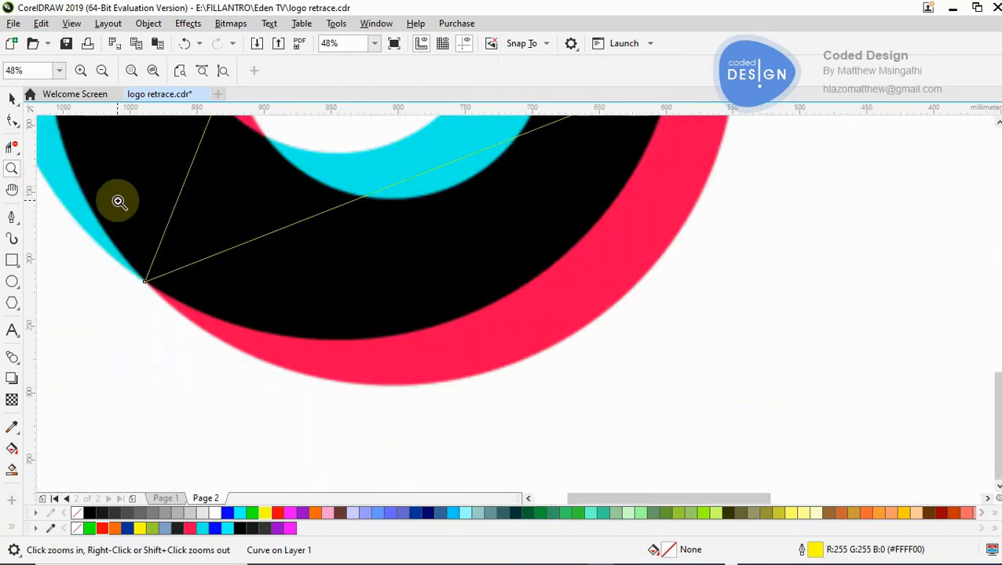
left_click(12, 123)
left_click(400, 184)
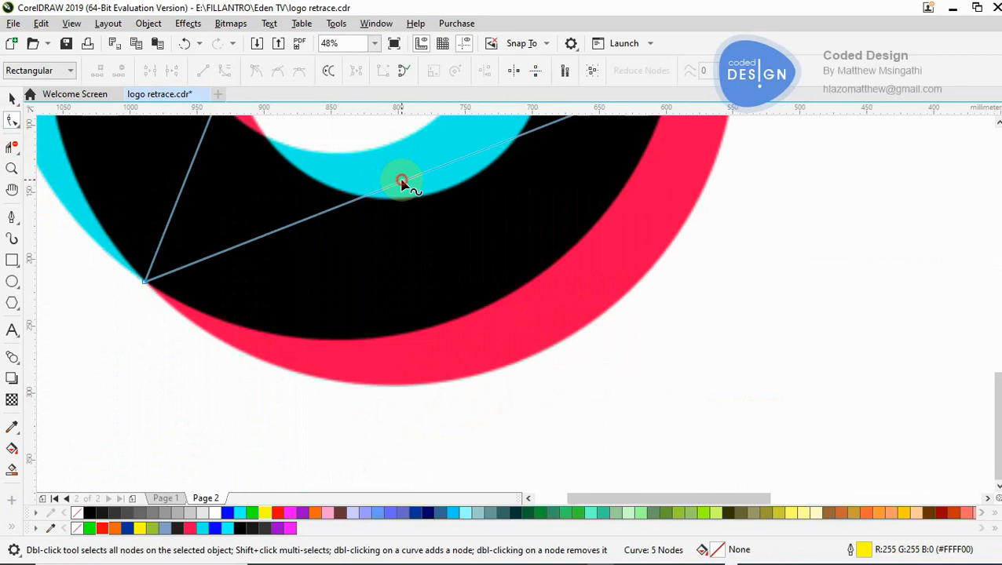
left_click(225, 71)
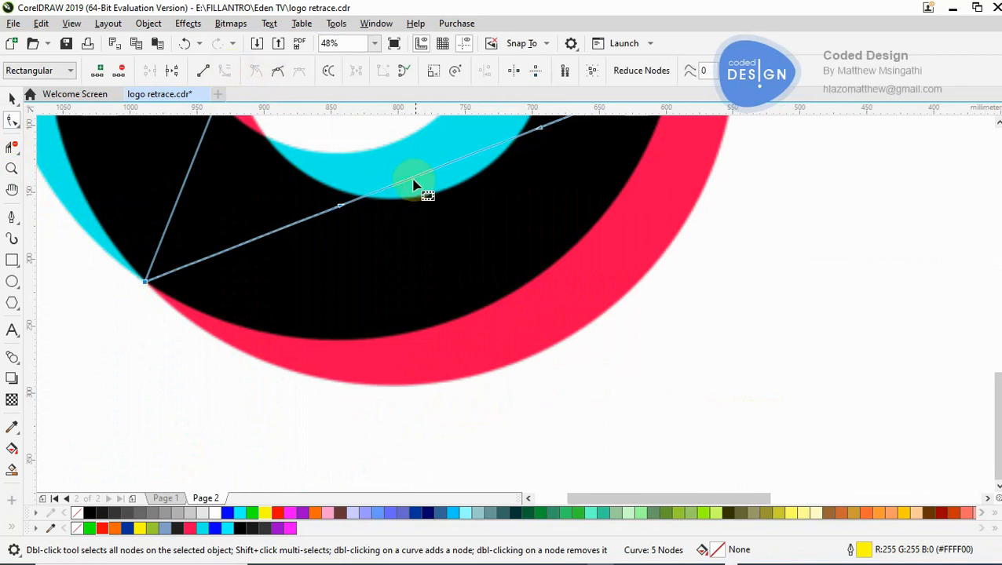
left_click_drag(412, 183, 519, 365)
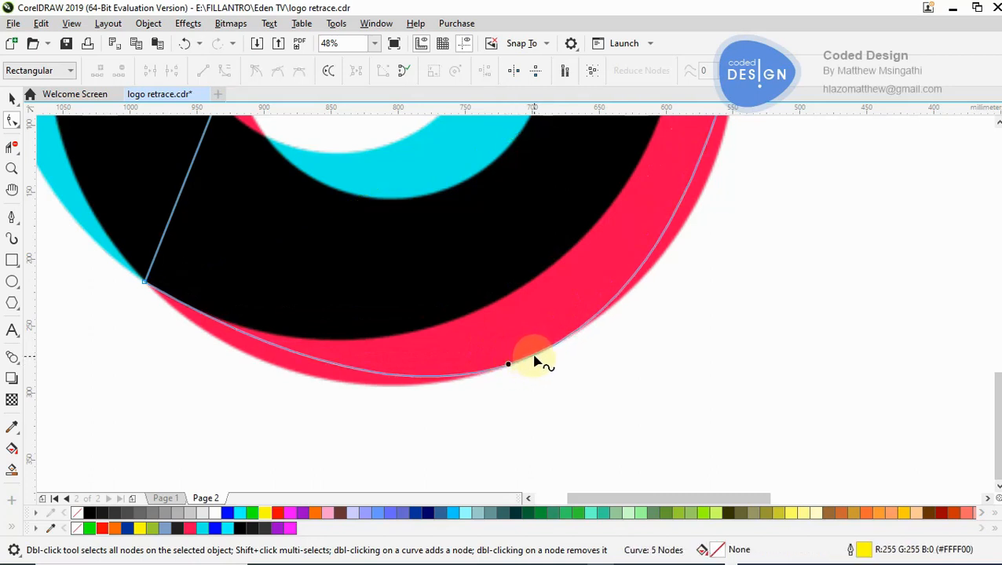
- Try to refit the hook's bottom curve by moving the control handle of its lower-left node, and undo the change
left_click(147, 283)
left_click_drag(483, 477, 380, 477)
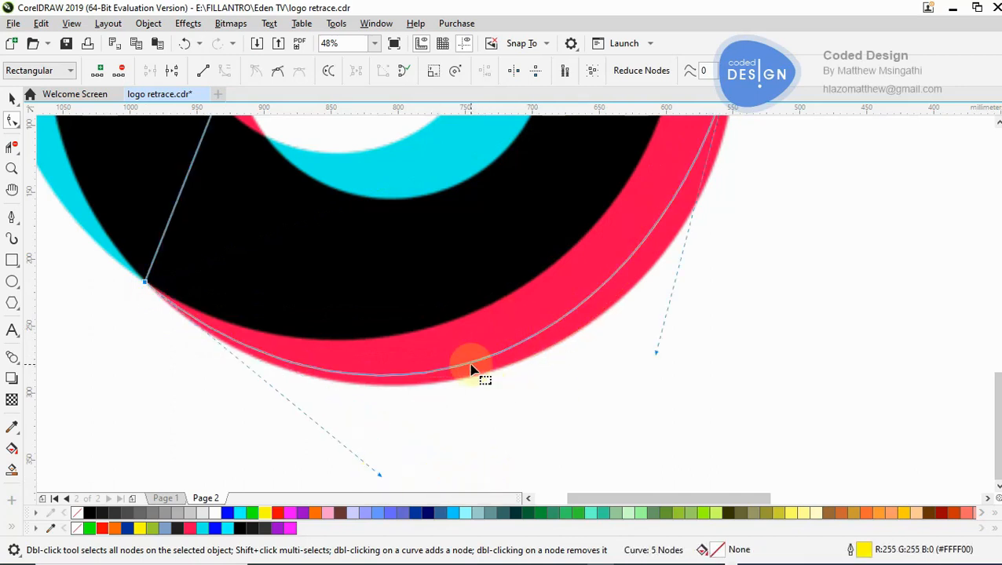
key("ctrl+z")
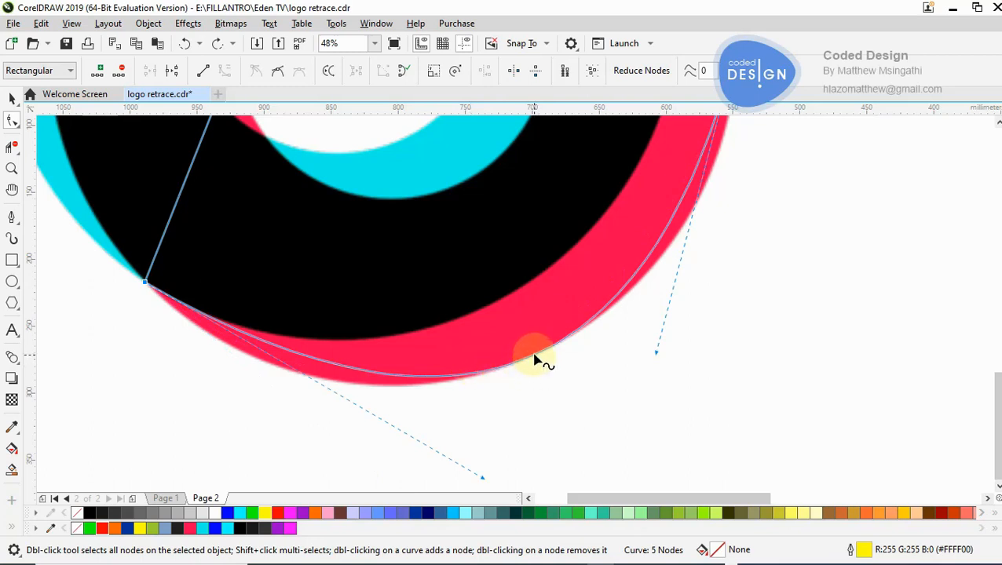
- Add a node to the hook's bottom curve and fit its lower-left part to the red edge with the lower-left node's handle
double_click(534, 359)
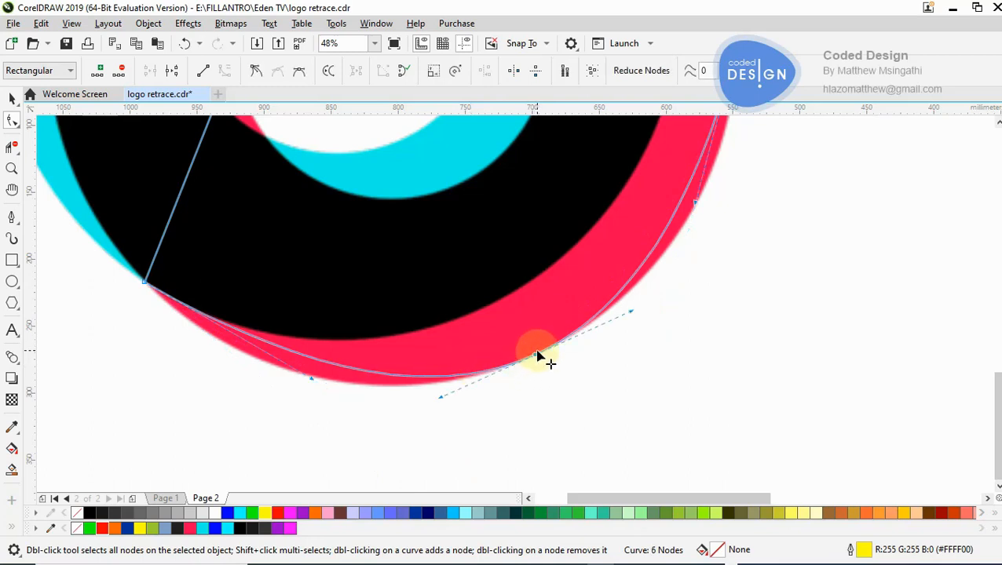
left_click_drag(312, 382, 251, 401)
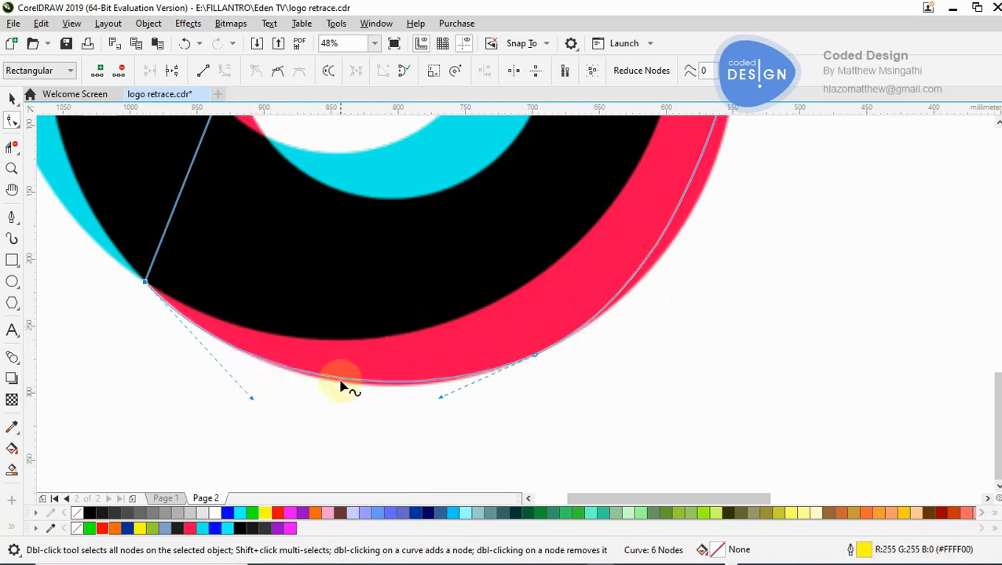
left_click_drag(250, 401, 263, 410)
- Fit the rest of the curve to the red hook's outer edge by adjusting the handle of the node where the stem ends
key("z")
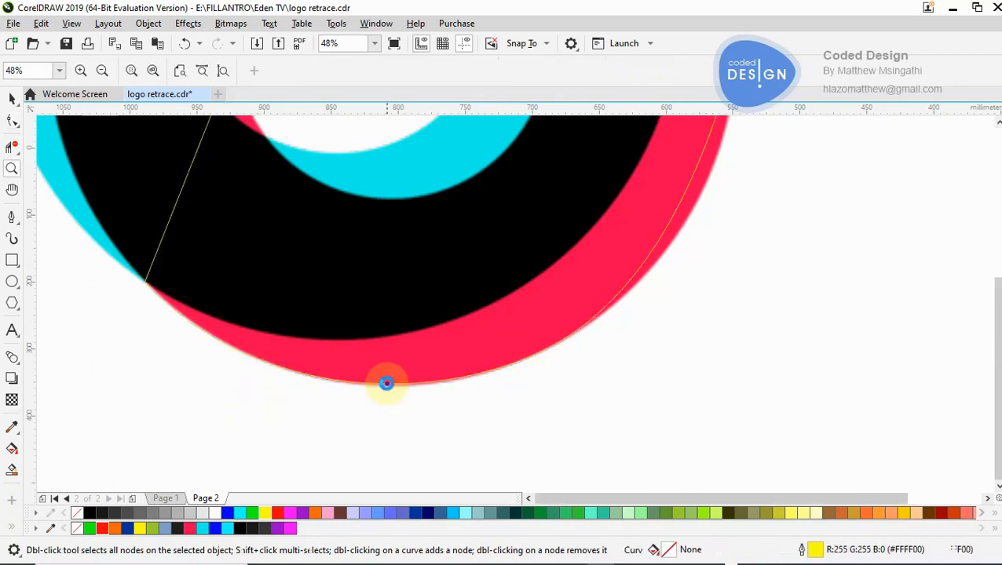
right_click(387, 385)
right_click(387, 385)
left_click(588, 272)
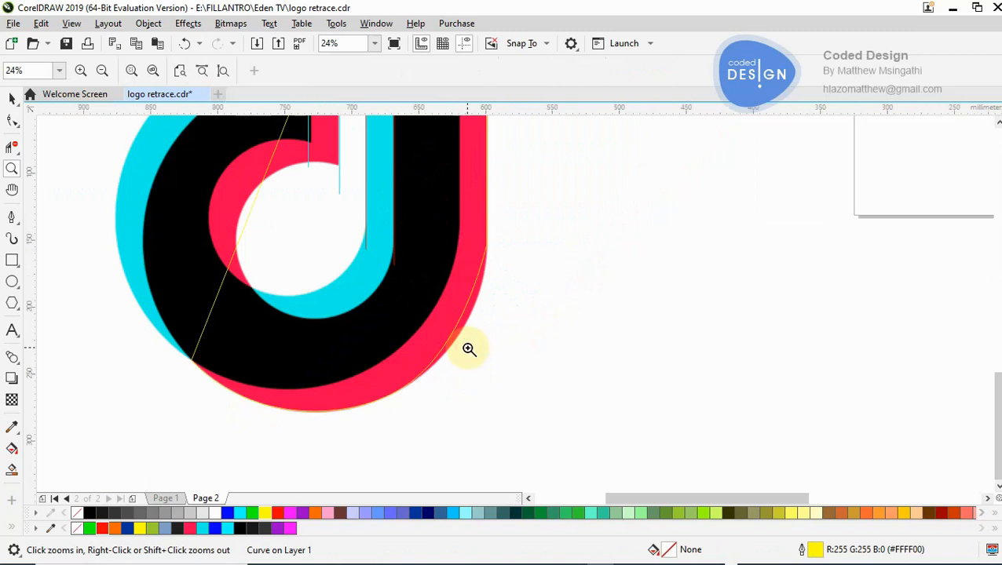
left_click(470, 349)
right_click(472, 345)
left_click(523, 292)
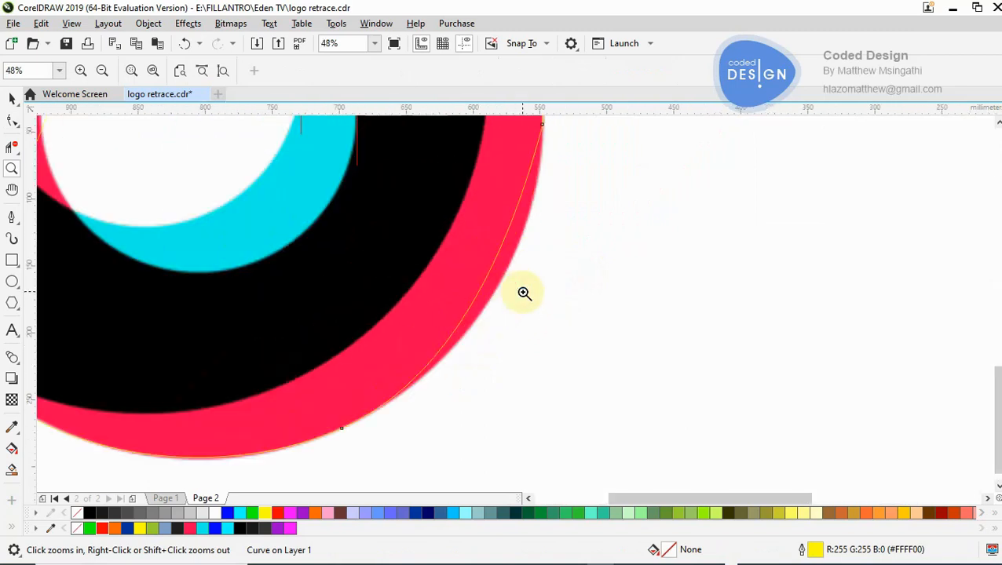
left_click(11, 121)
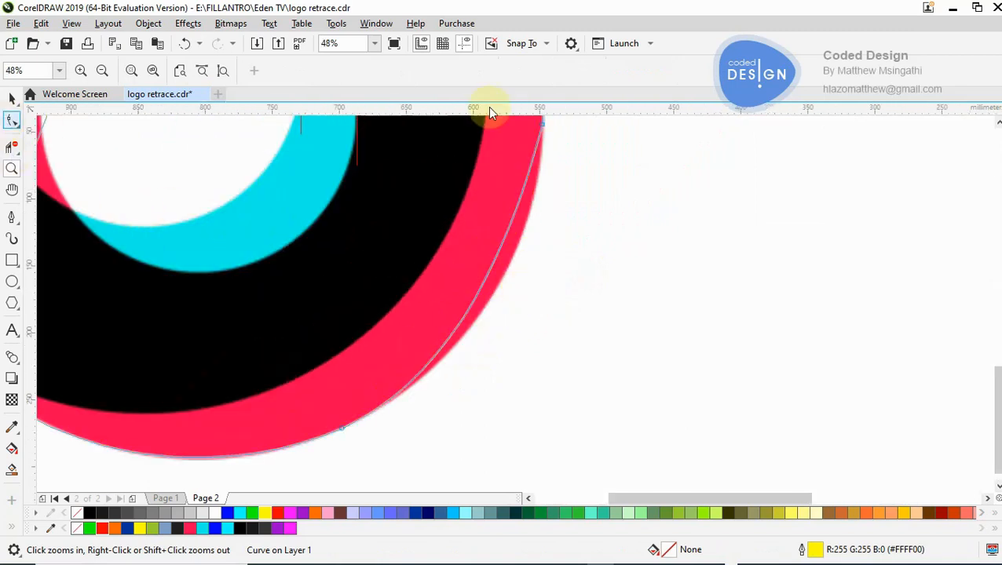
left_click(543, 124)
left_click_drag(503, 278, 539, 280)
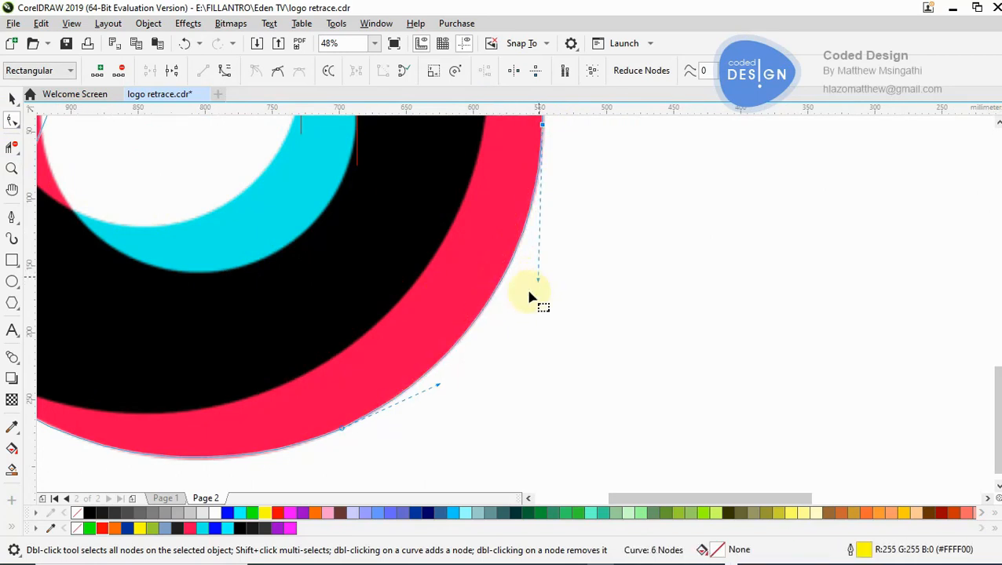
- Give the vertical construction line at the cyan hook's upper end a red outline and move it onto that end's edge
key("z")
scroll(459, 340, "down", 3)
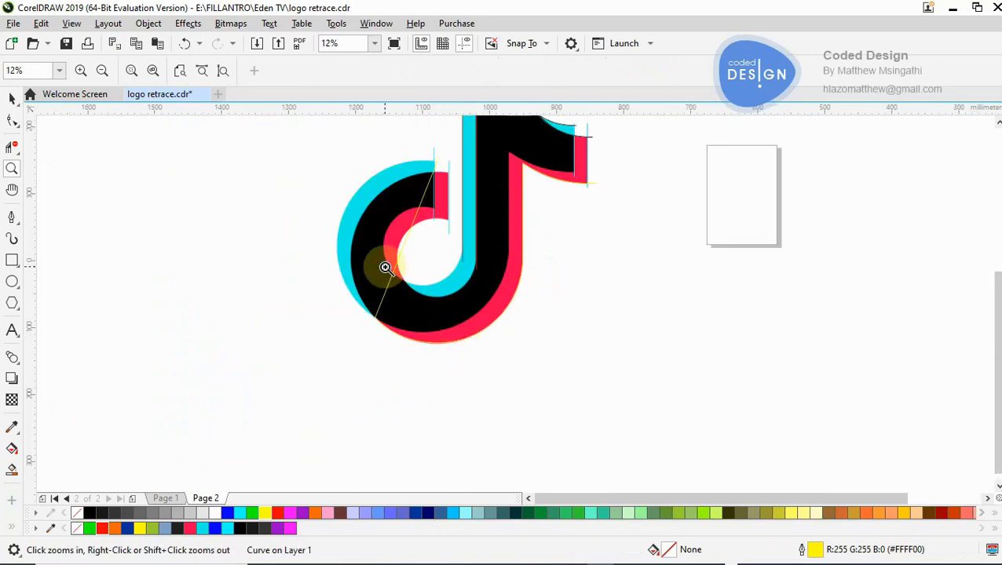
left_click(385, 267)
scroll(503, 201, "down", 1)
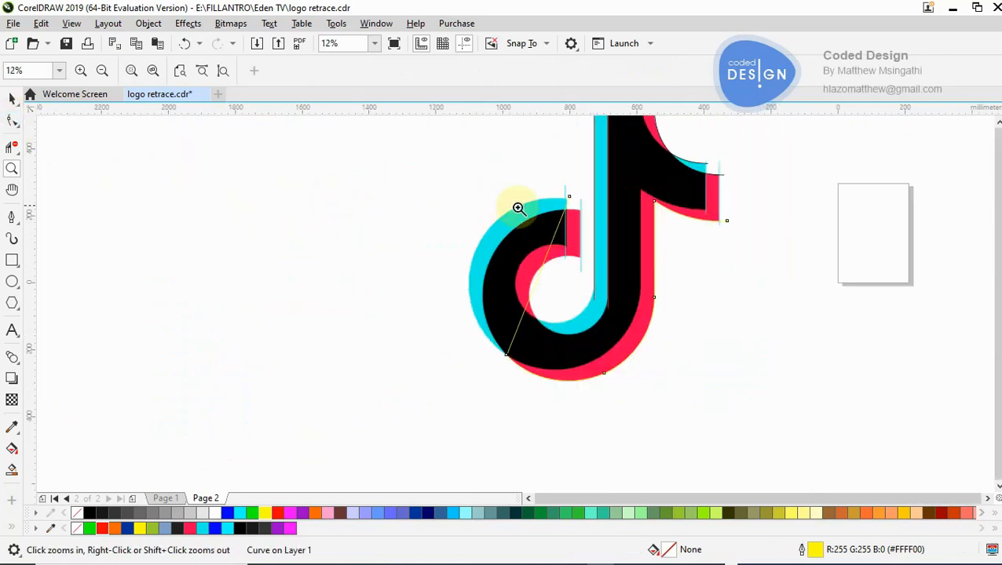
left_click(517, 208)
left_click(589, 300)
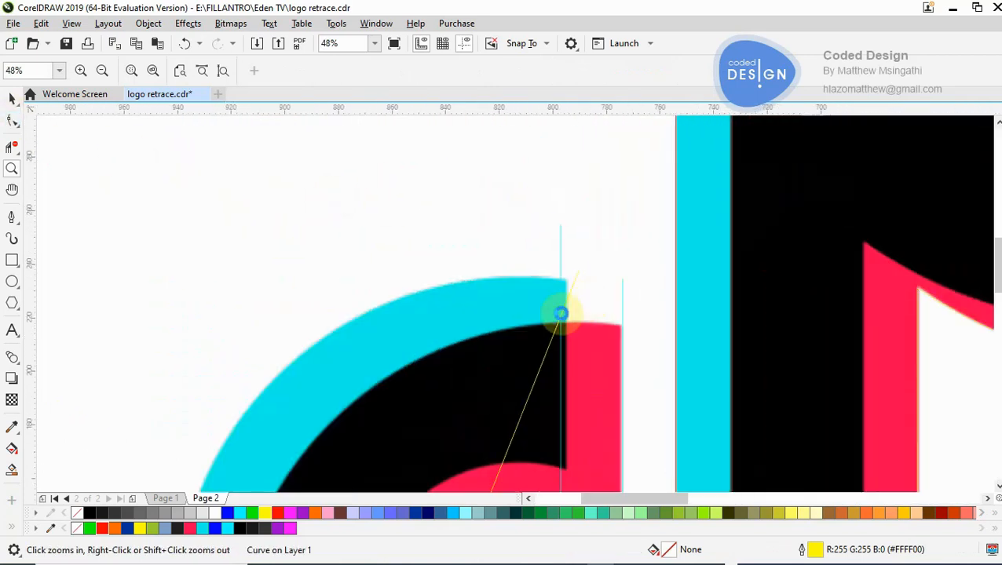
left_click(559, 314)
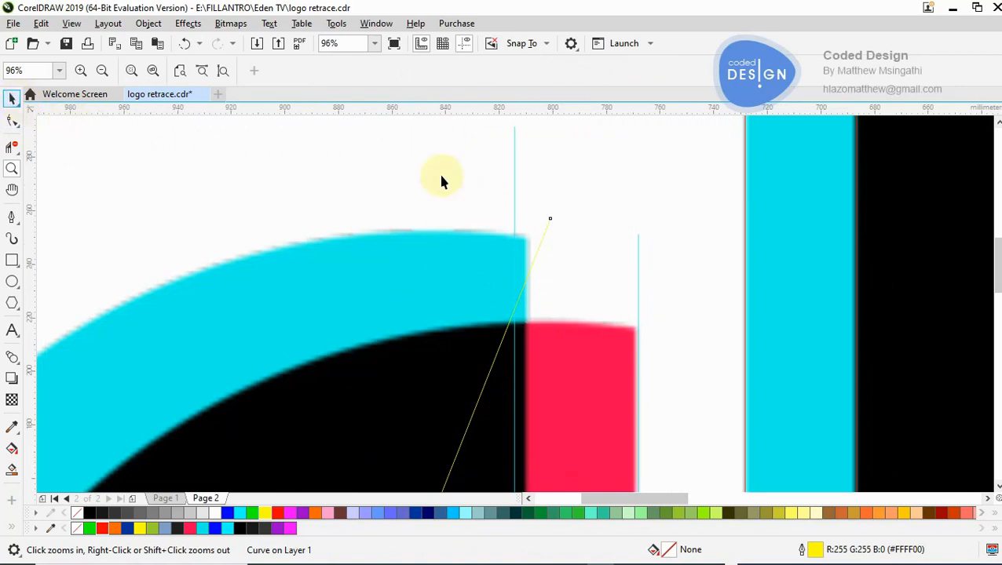
key("space")
left_click(515, 182)
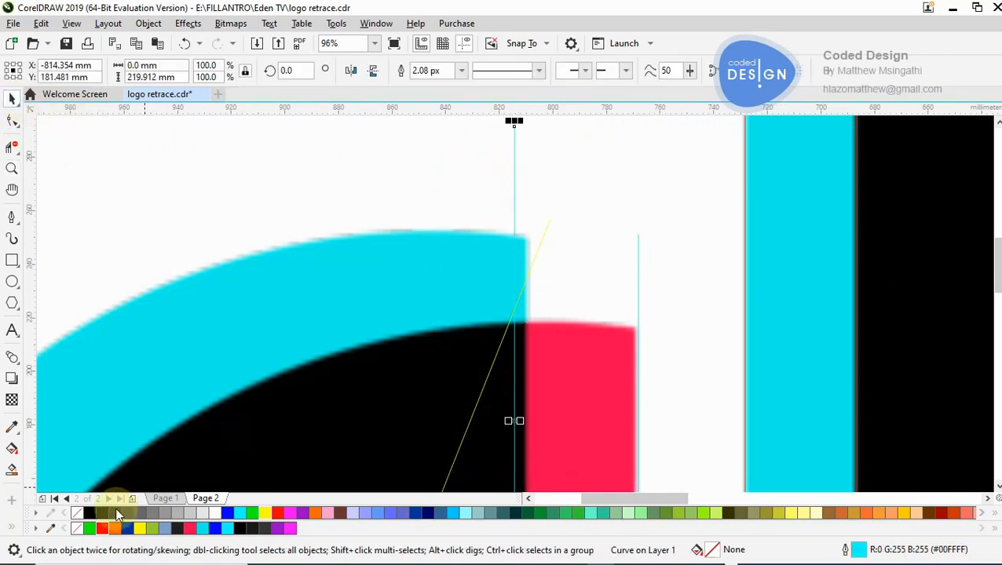
right_click(105, 532)
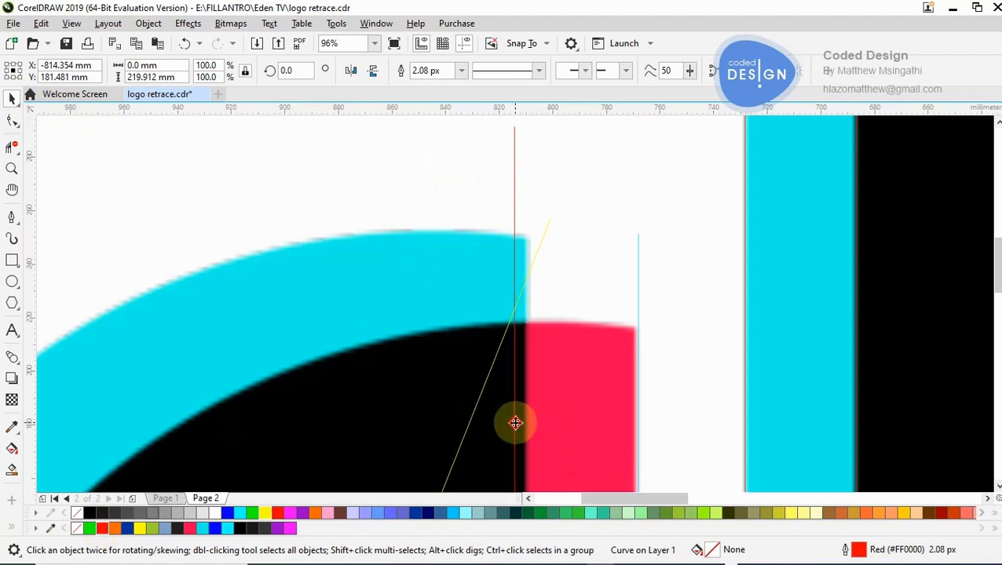
left_click_drag(519, 425, 523, 422)
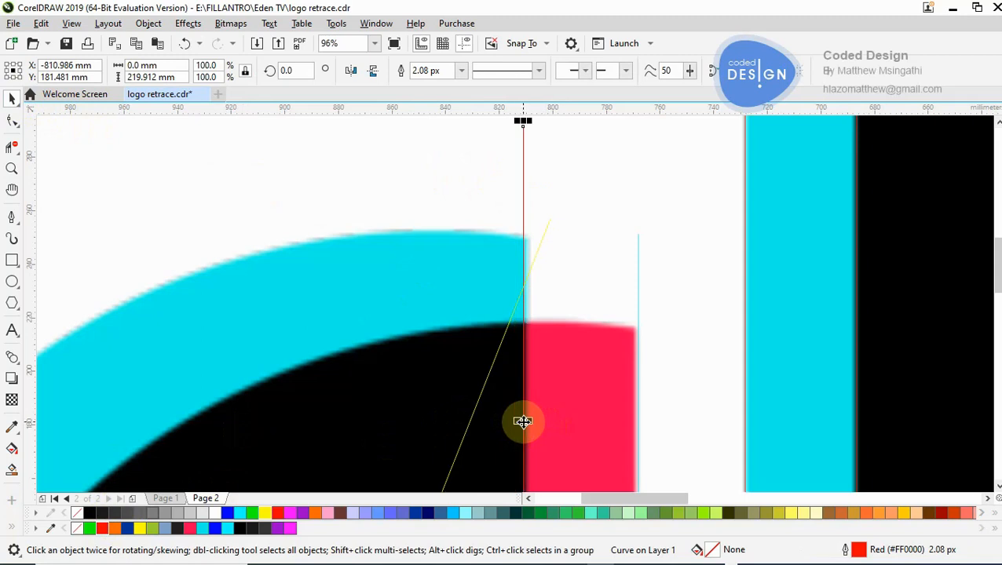
- Extend the yellow path's end node past the cyan hook's upper corner and add a node on the corner at the red line
left_click(510, 313)
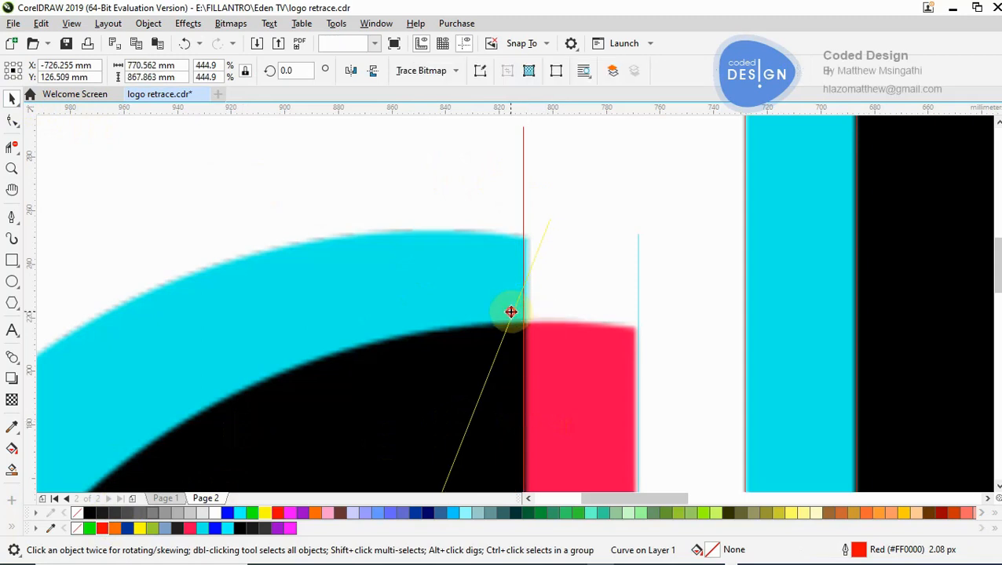
left_click(542, 238)
key("F10")
left_click_drag(552, 213, 547, 191)
double_click(530, 231)
left_click_drag(528, 239, 523, 235)
- Convert the path's diagonal segment across the hook to a curve, add a middle node and pull it out to the cyan outer edge
key("z")
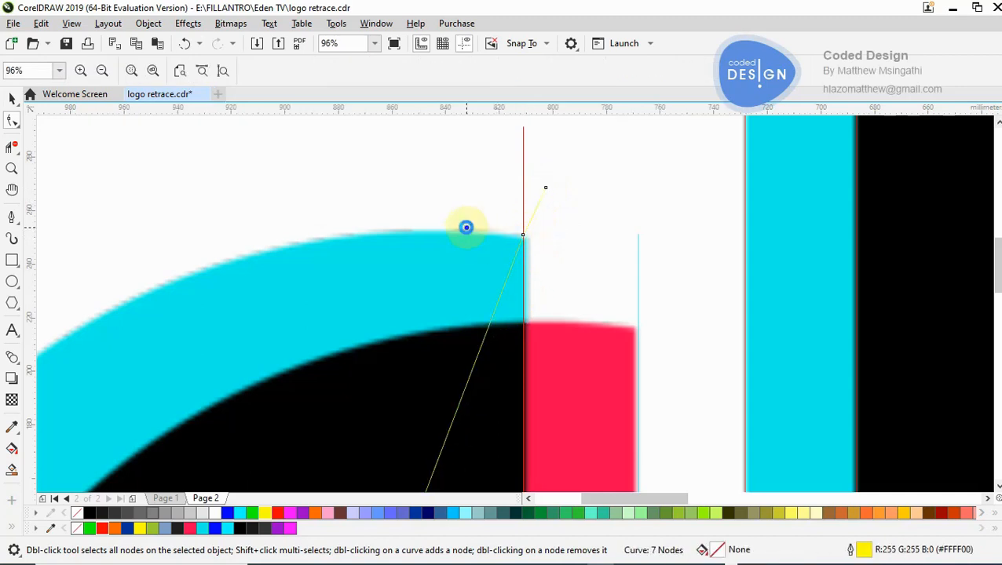
scroll(465, 226, "down", 6)
left_click(510, 402)
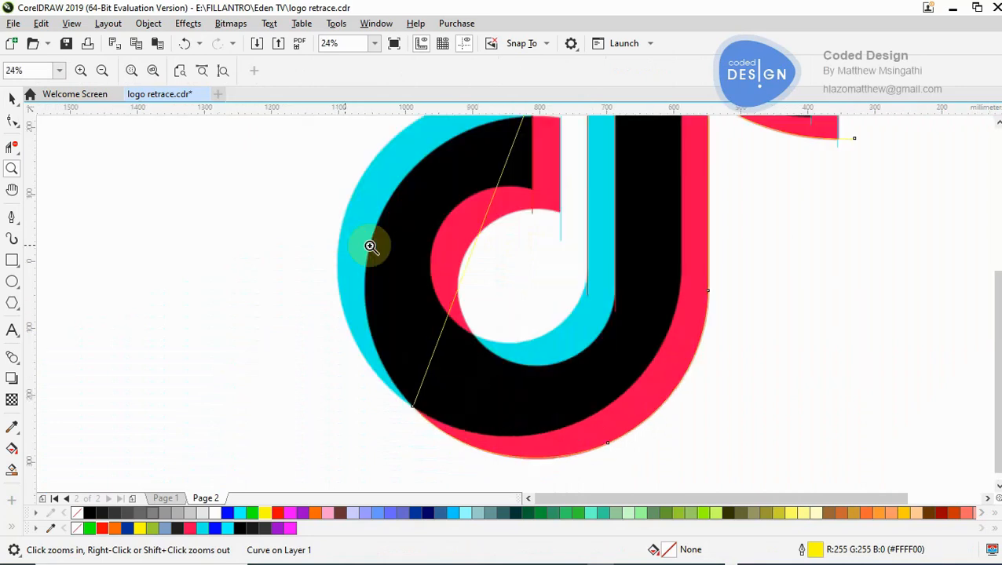
right_click(405, 257)
left_click(512, 262)
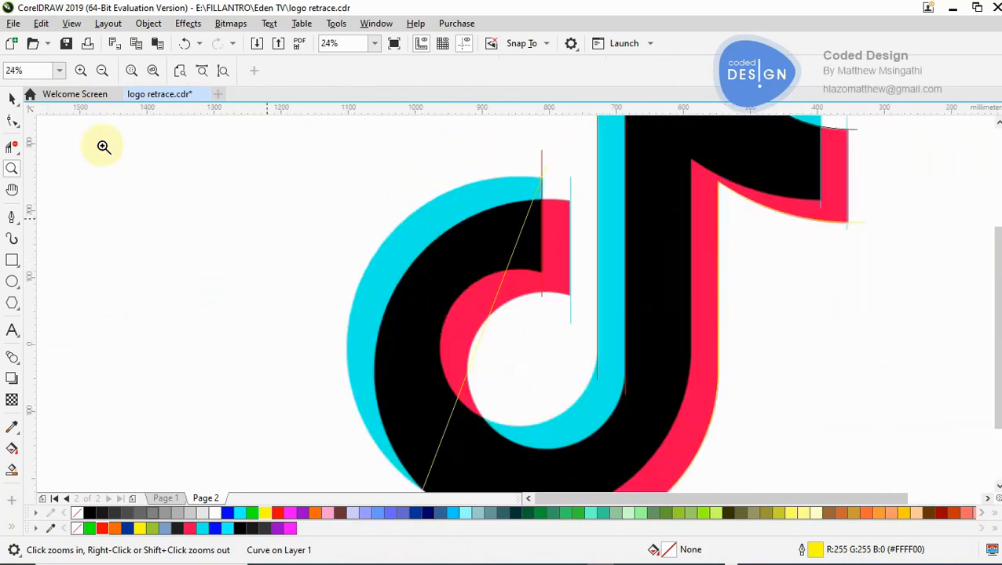
key("F10")
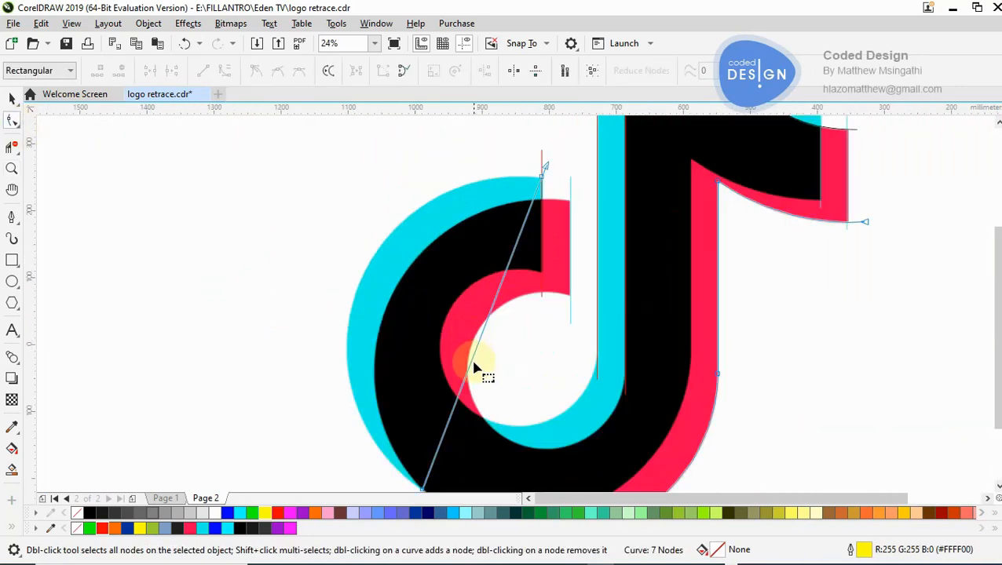
left_click(472, 361)
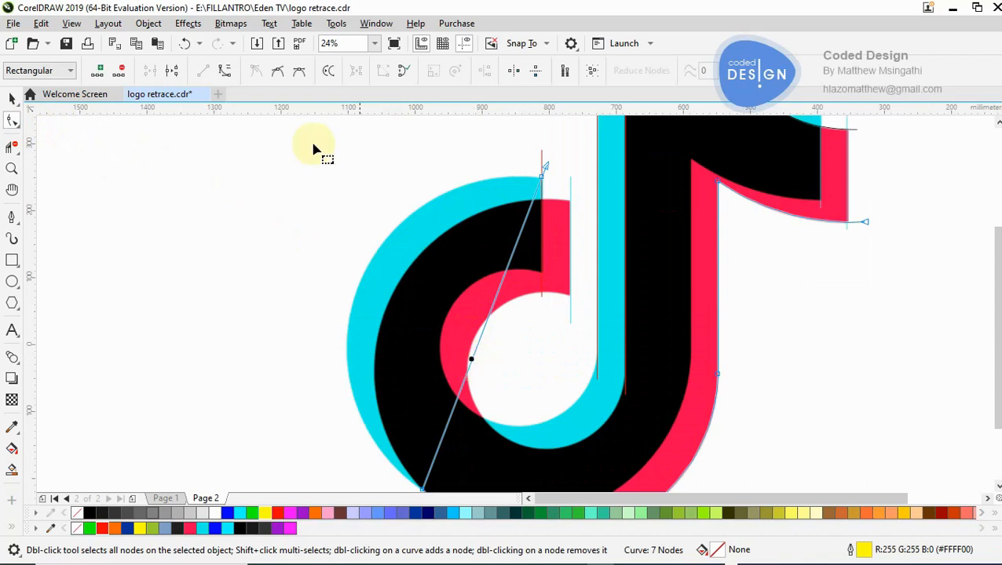
double_click(472, 359)
left_click_drag(472, 359, 358, 303)
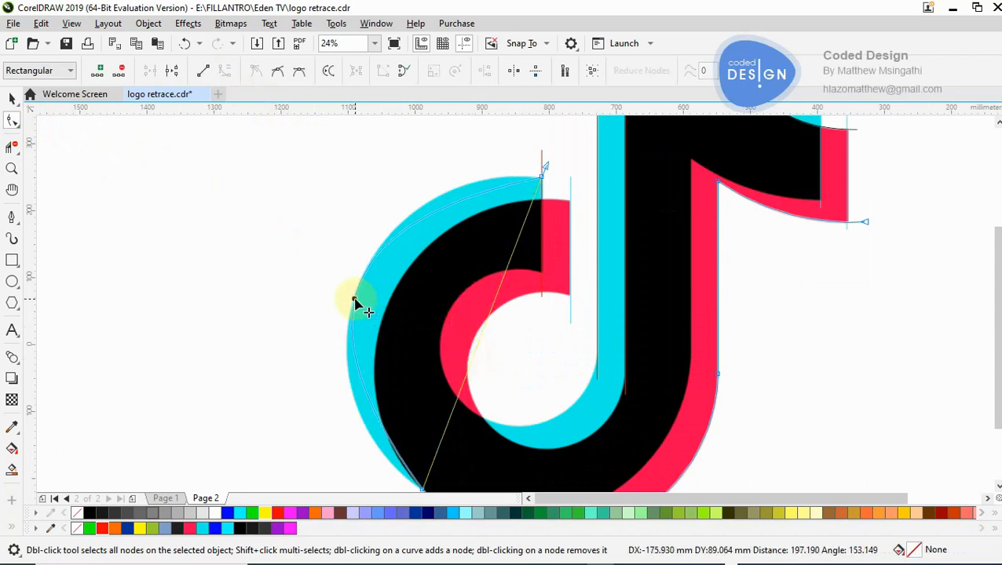
- Settle the new node on the cyan hook's outer edge and fit the curve above it with the corner node's handle
left_click_drag(353, 303, 354, 301)
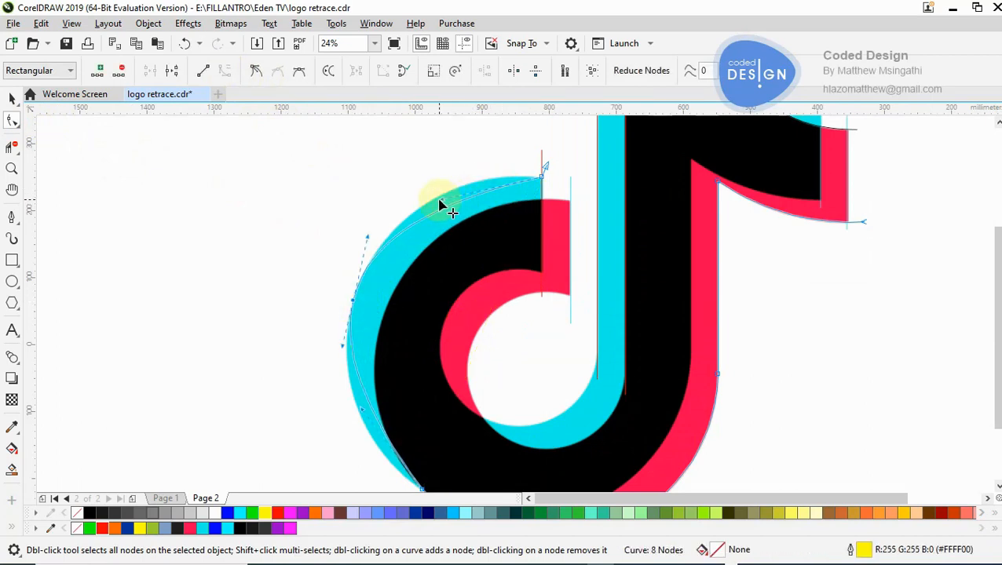
left_click_drag(444, 185, 440, 170)
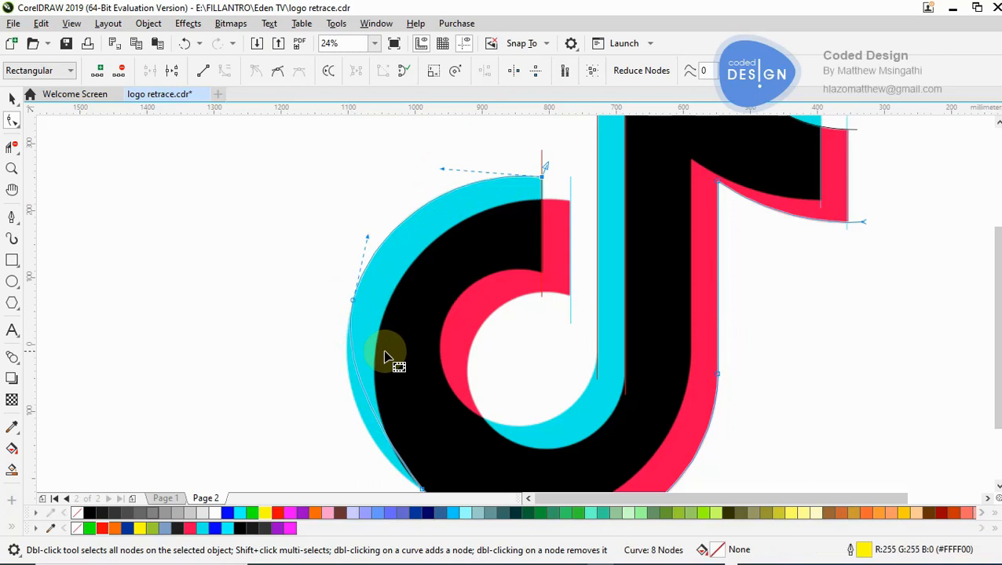
left_click_drag(997, 246, 997, 290)
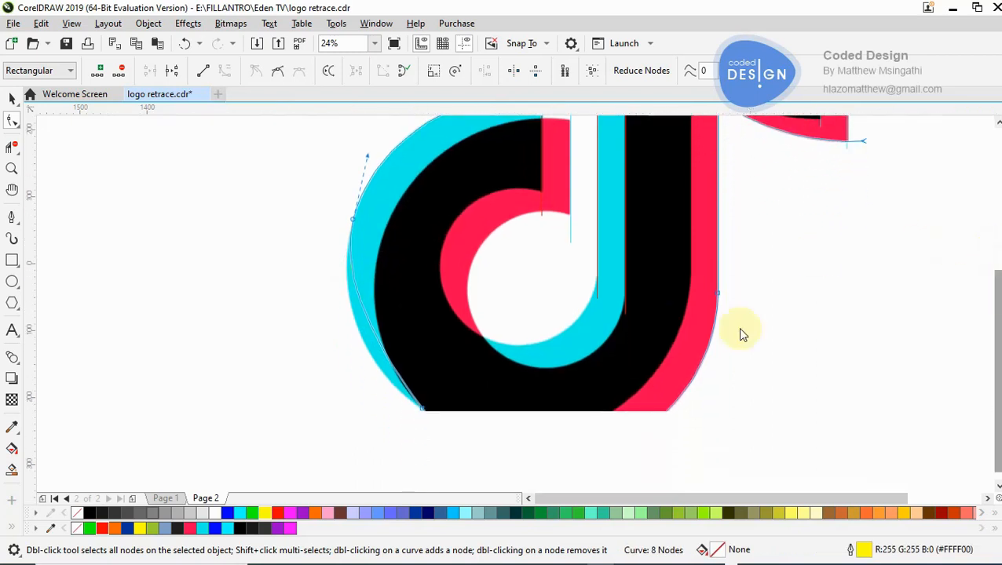
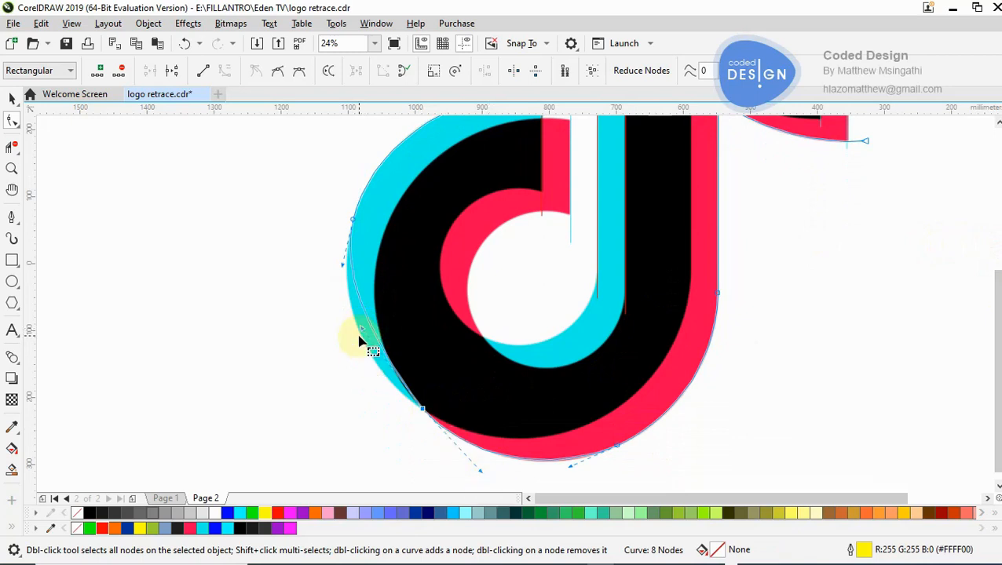
- Bend the yellow path's curve between the hook's middle node and the crossing point out onto the cyan outer edge
left_click_drag(361, 330, 335, 346)
key("z")
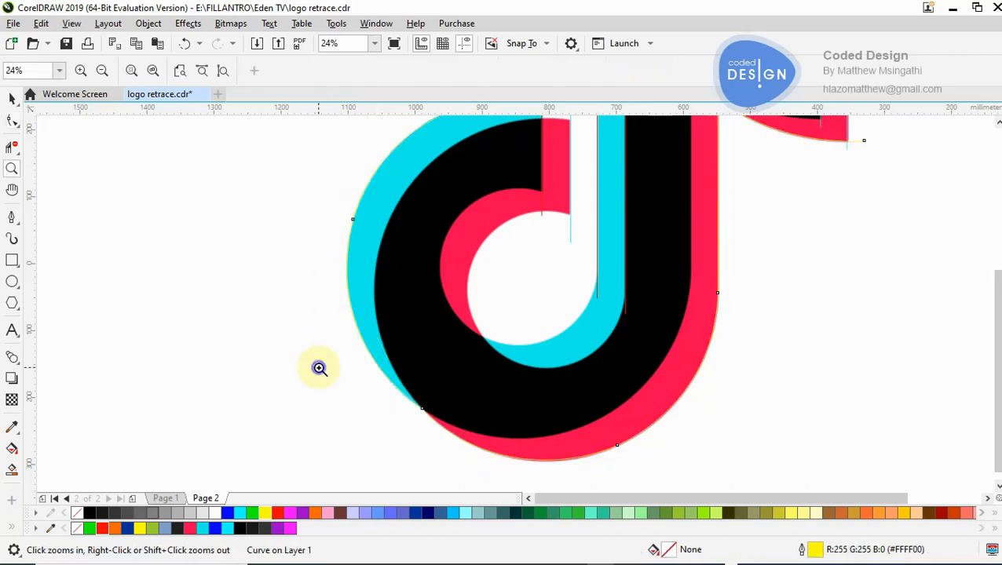
key("F3")
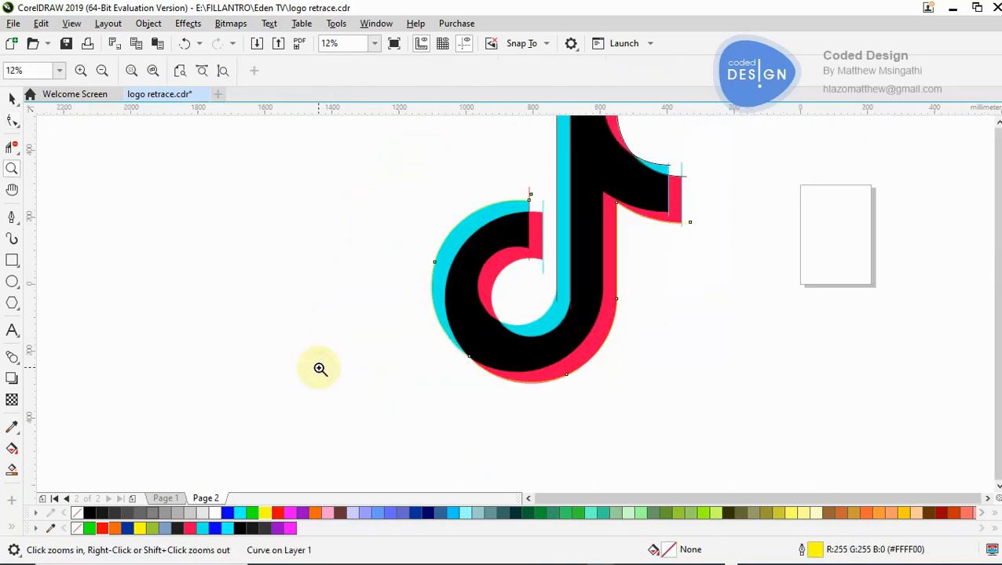
left_click(548, 255)
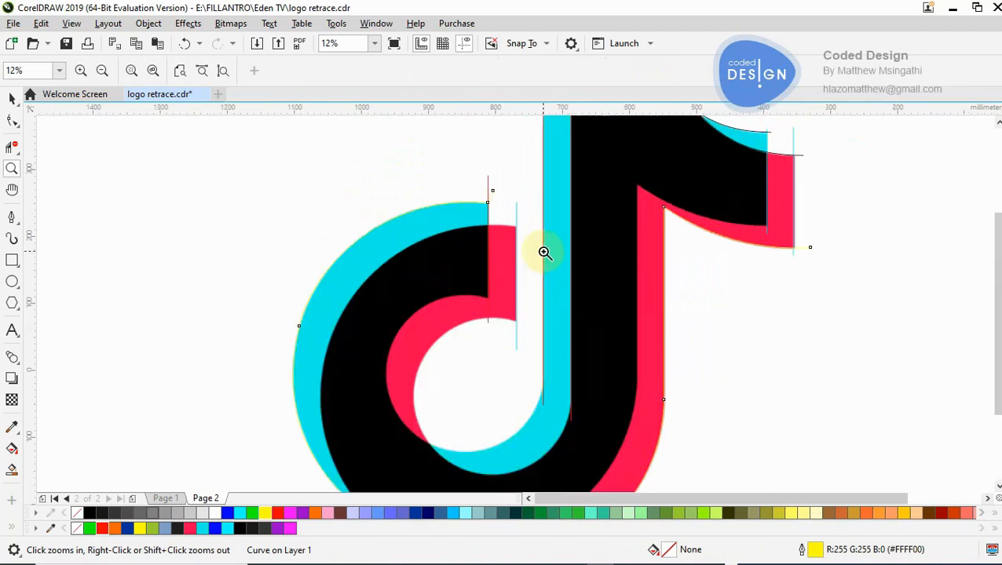
left_click(516, 237)
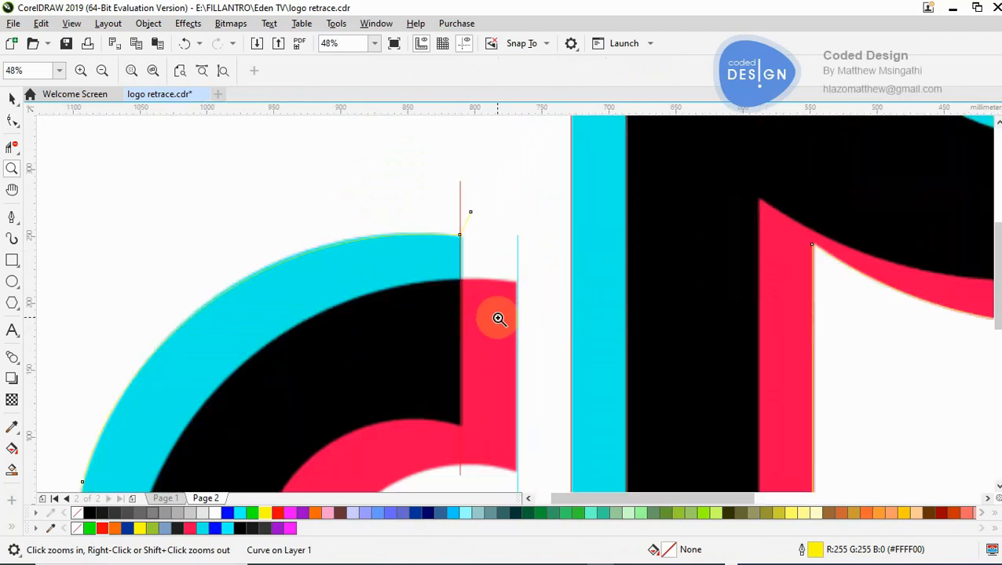
left_click(464, 298)
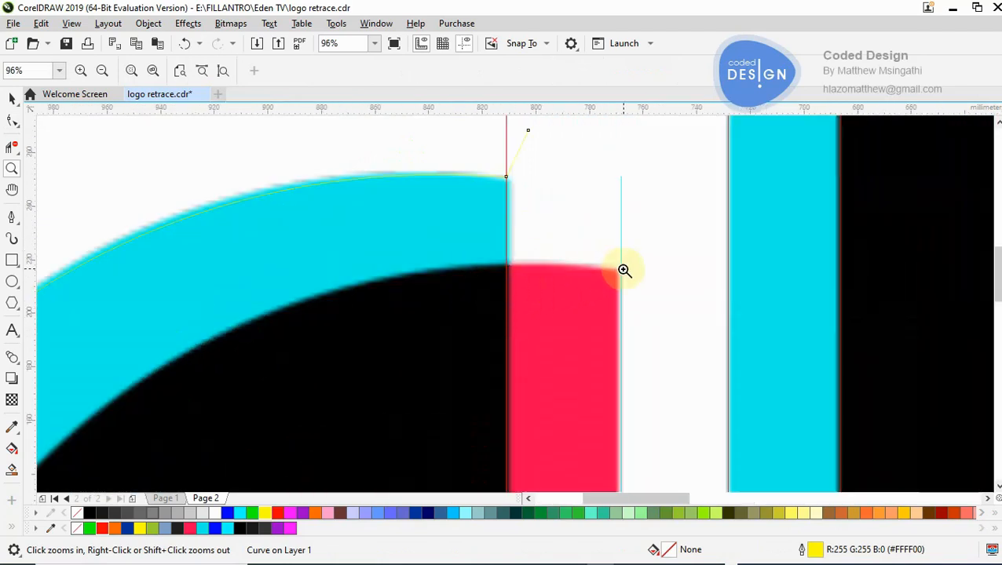
- Draw a Pen path from beyond the pink hook end's upper corner across the black hook's outer edge and the colour crossing to the black stem's edge
right_click(548, 297)
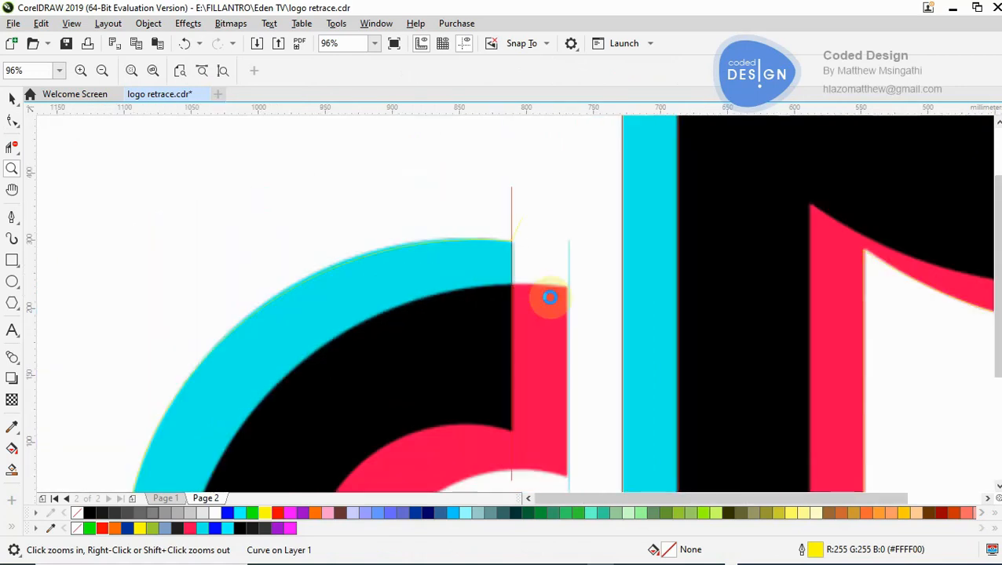
right_click(548, 297)
right_click(546, 294)
left_click(251, 255)
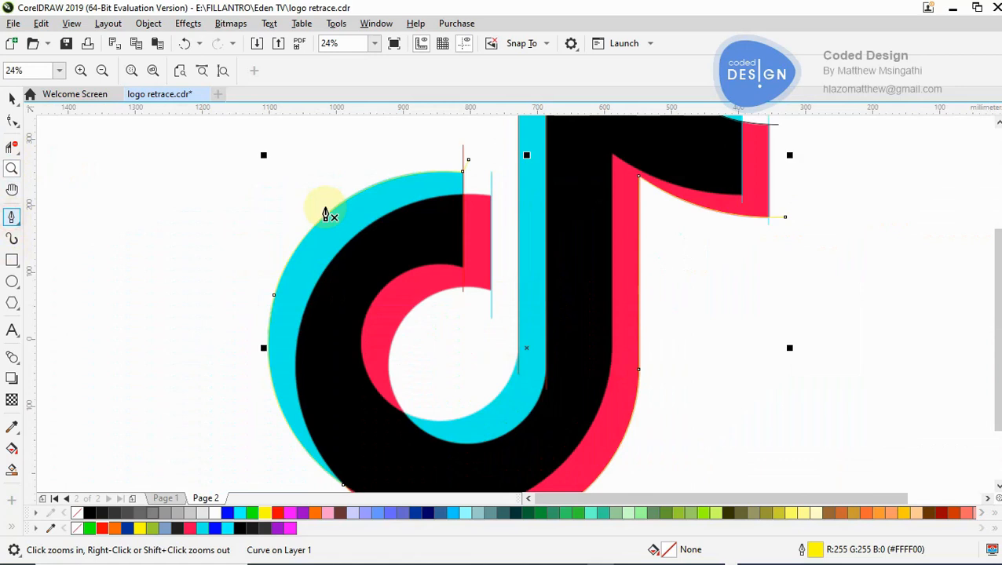
left_click(502, 198)
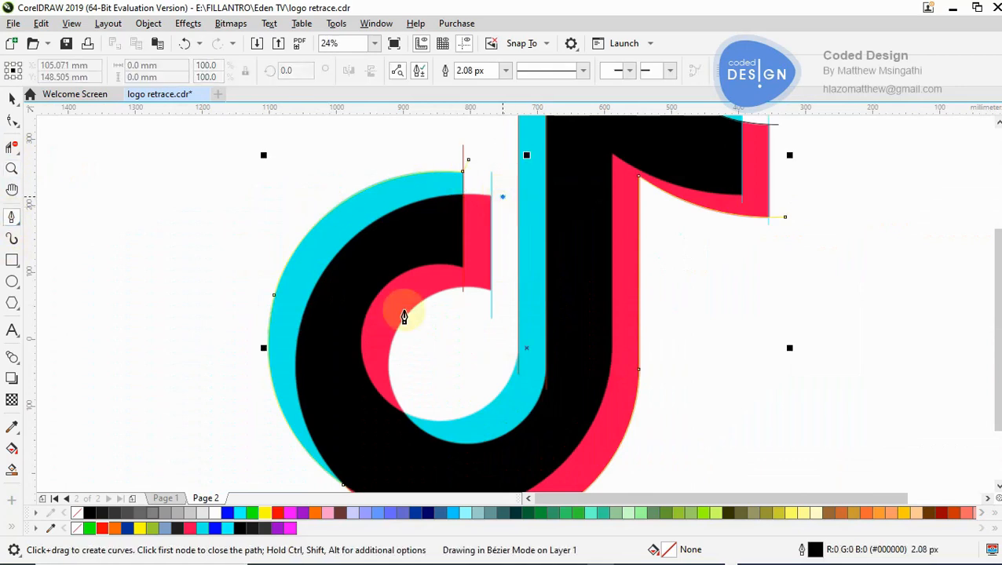
left_click(299, 391)
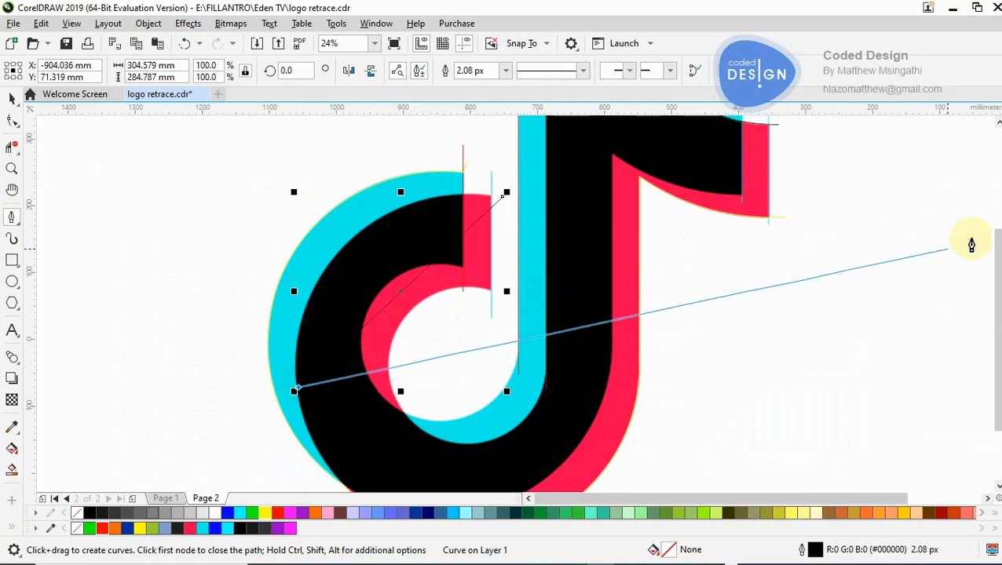
scroll(991, 235, "down", 3)
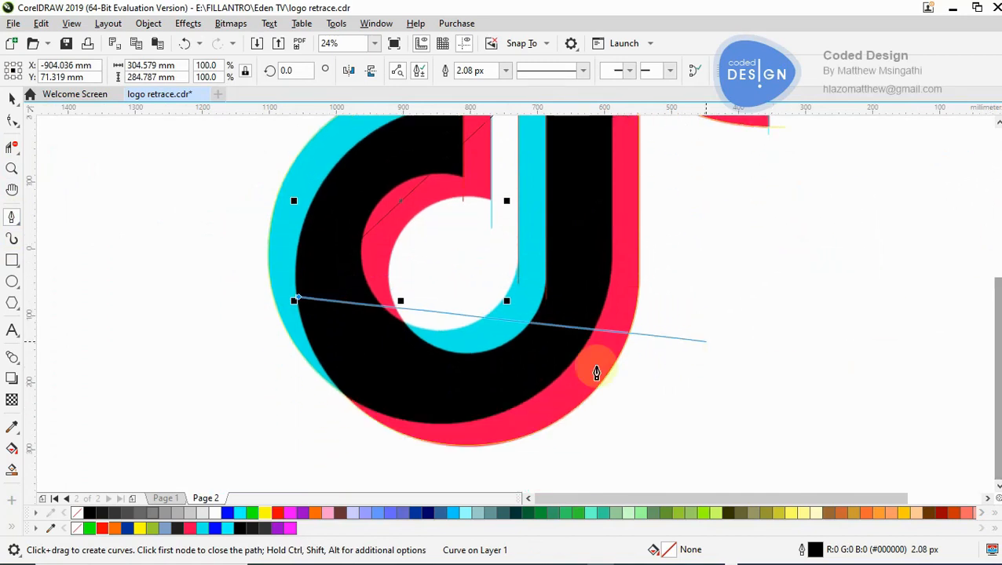
left_click(347, 399)
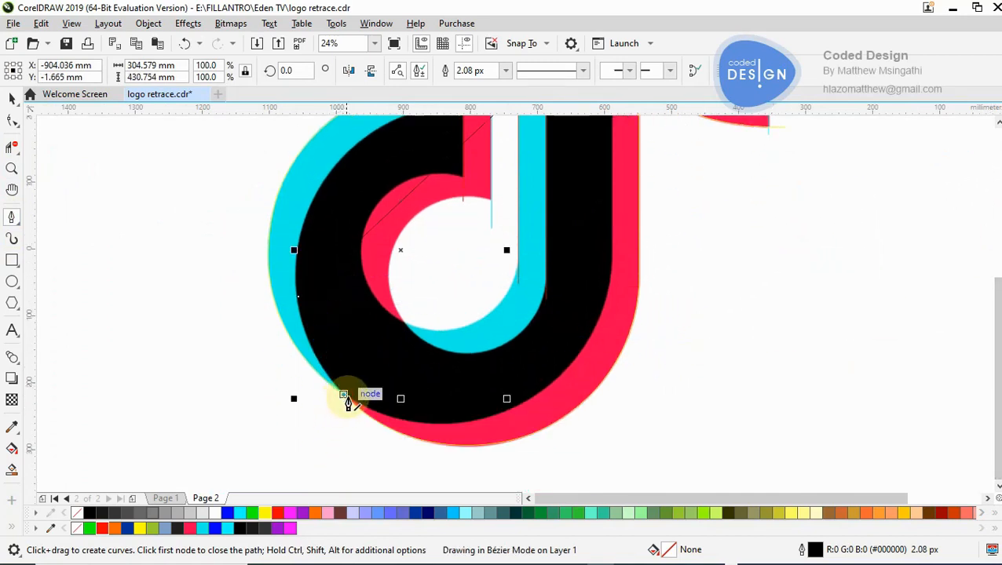
left_click(612, 272)
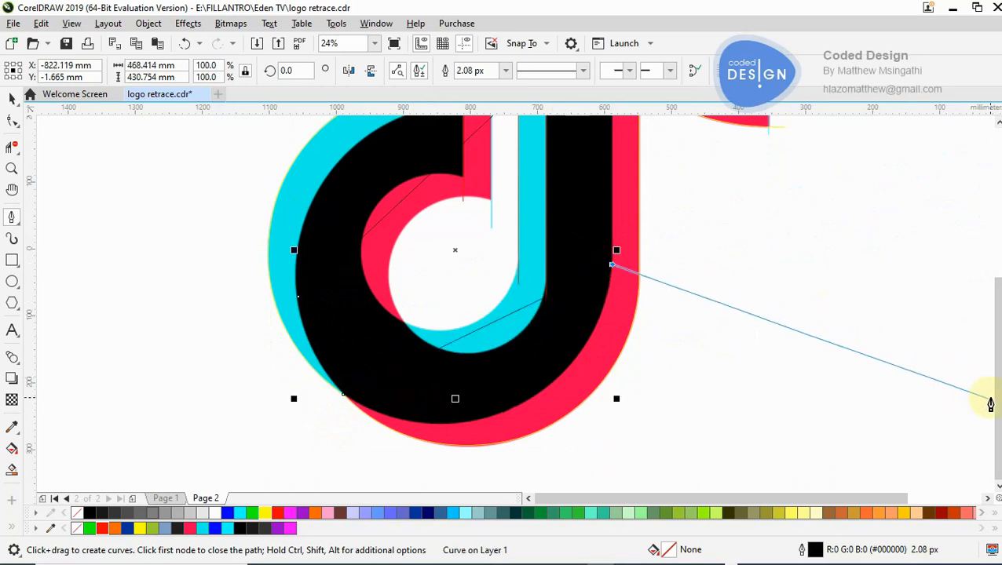
- Extend the path up the stem edge to the inner corner and past the black flag's lower corner, ending it there without the stray extra segment
scroll(991, 440, "up", 2)
scroll(832, 282, "up", 3)
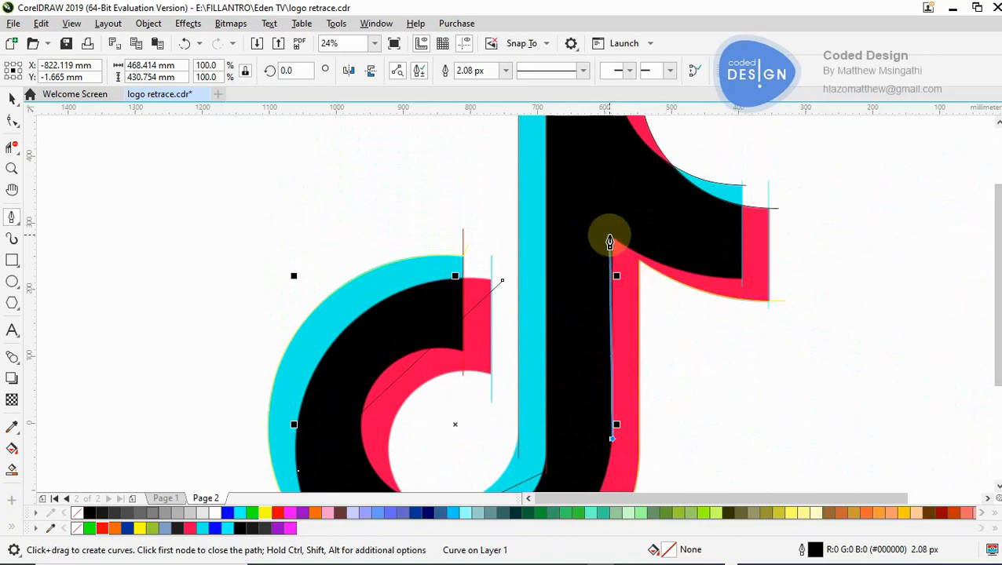
left_click(612, 235)
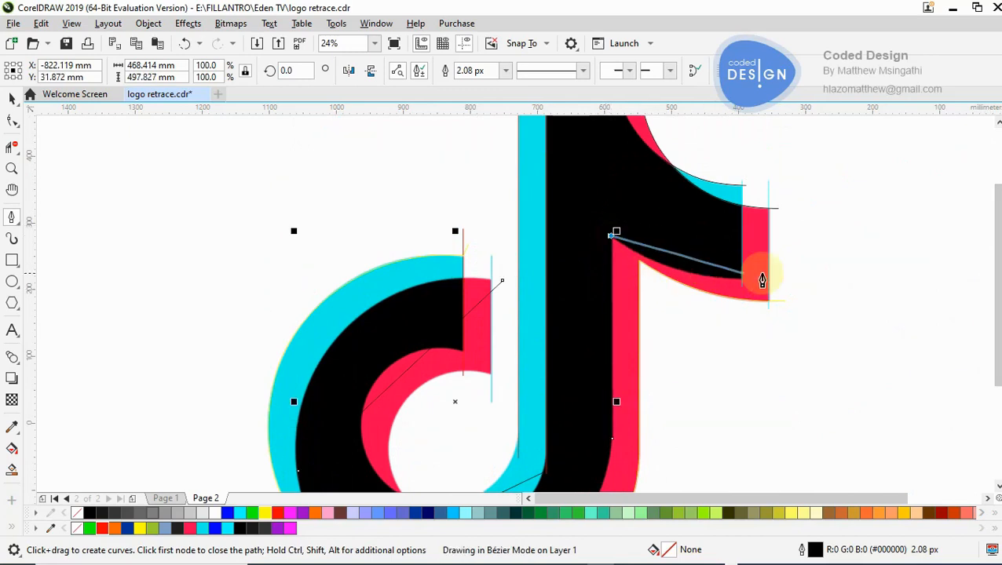
left_click_drag(760, 283, 844, 308)
double_click(607, 277)
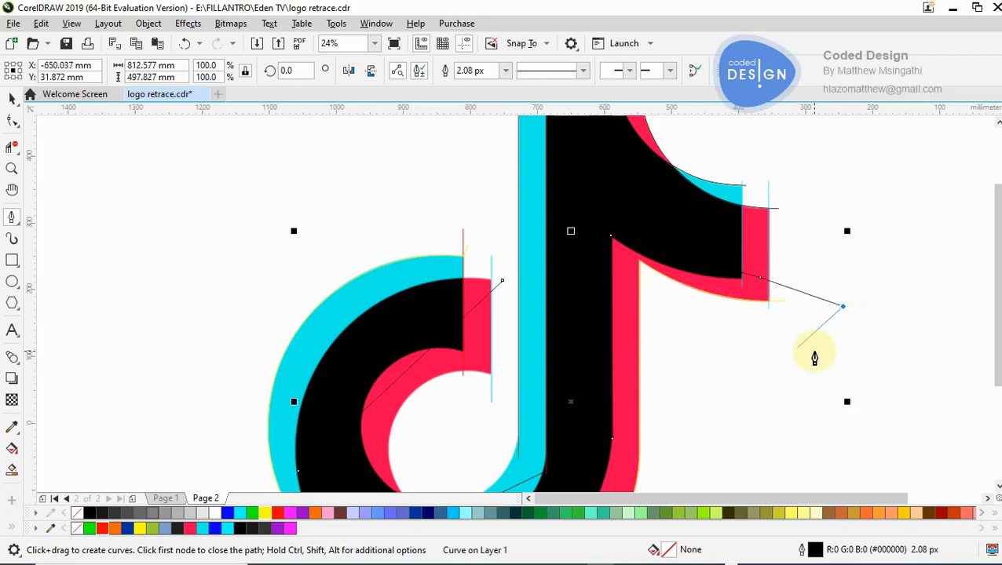
key("ctrl+z")
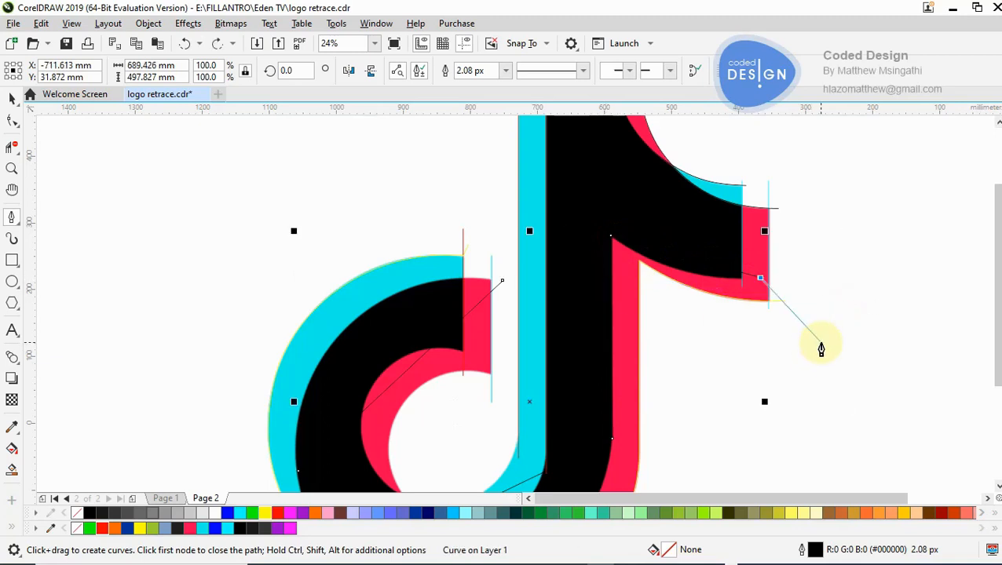
left_click(820, 345)
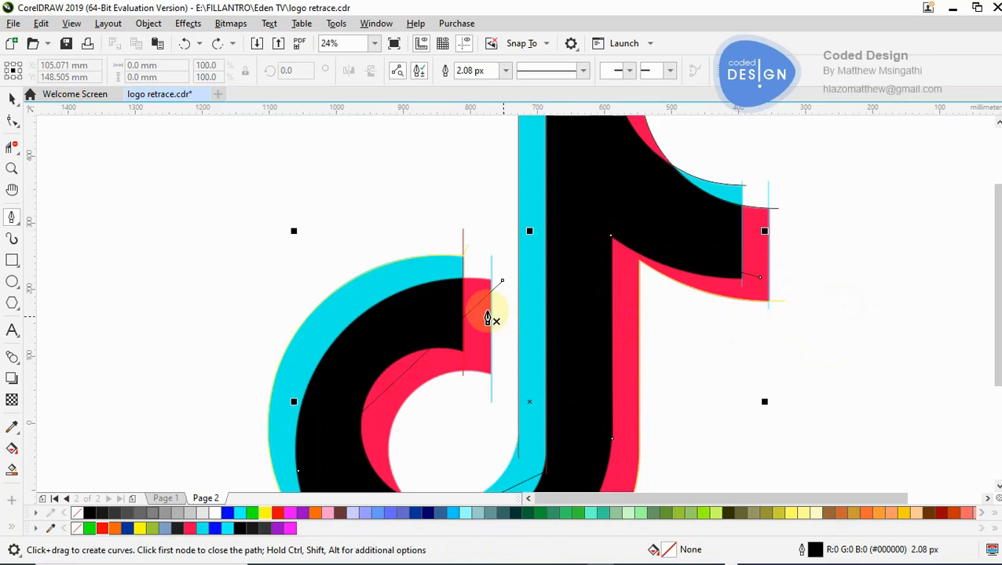
- Give the new path around the black shape a red outline
key("F10")
left_click(698, 265)
left_click(746, 279)
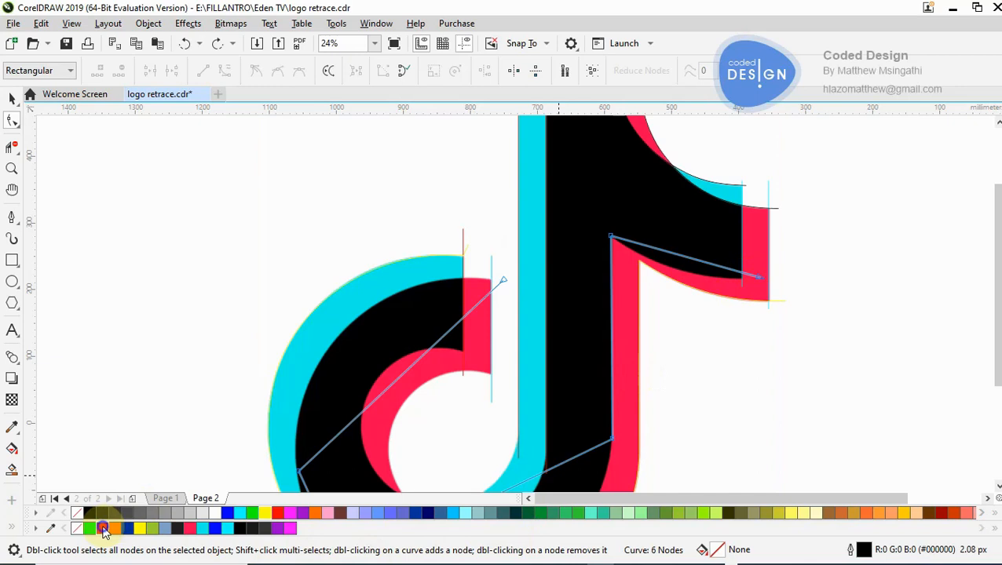
- Convert the red path's flag segment and its three straight segments around the black hook to curves
left_click(680, 255)
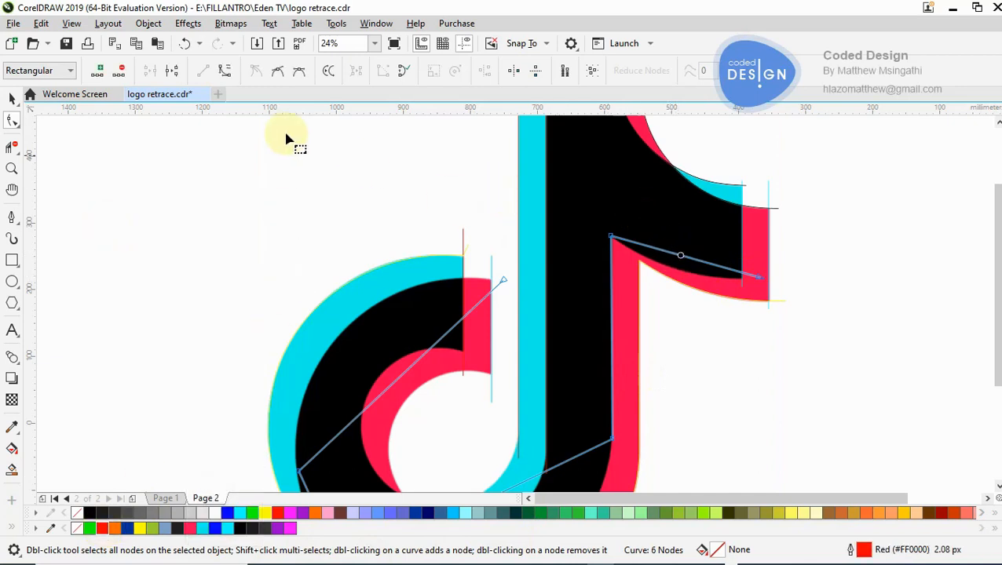
left_click(224, 72)
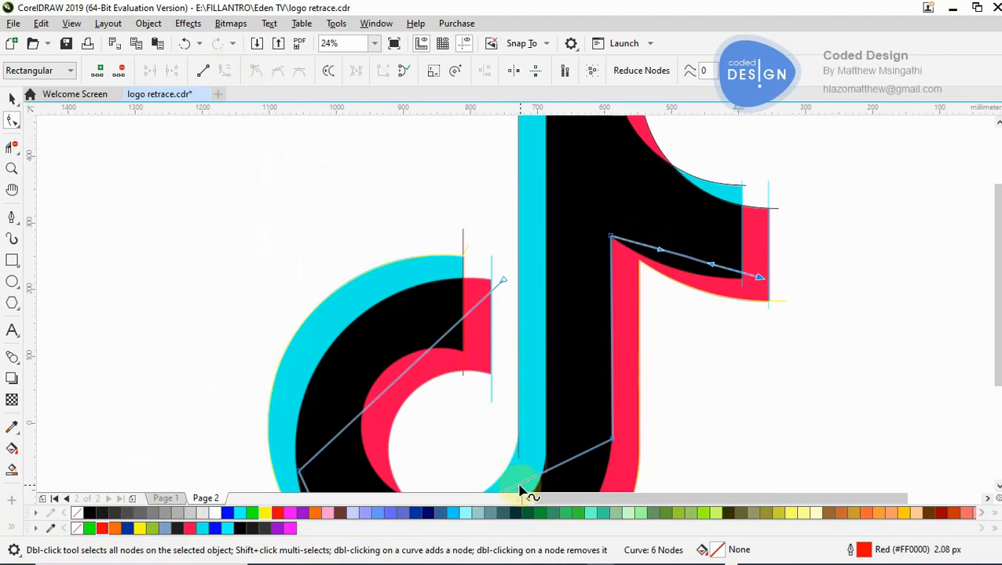
scroll(994, 240, "down", 1)
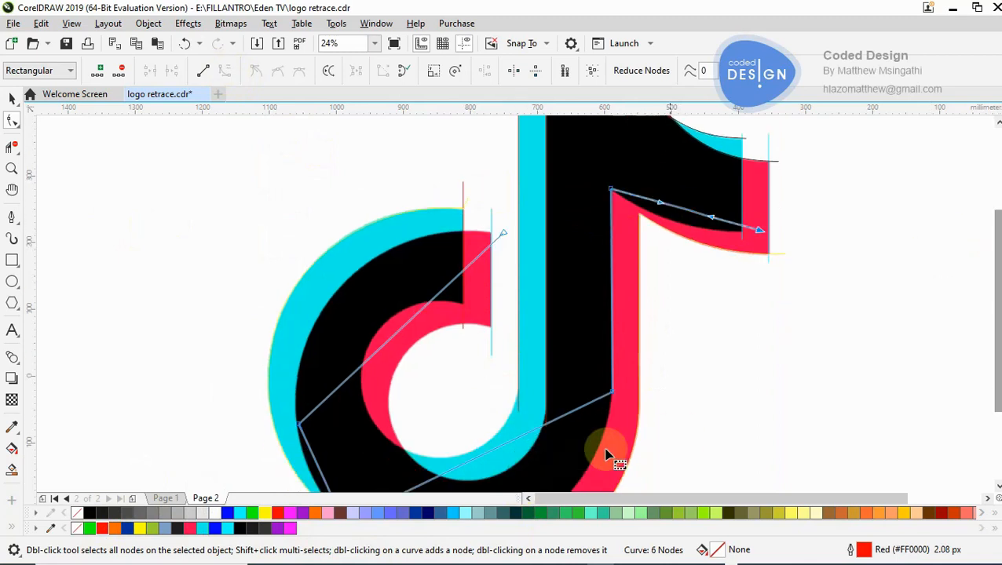
left_click(501, 447)
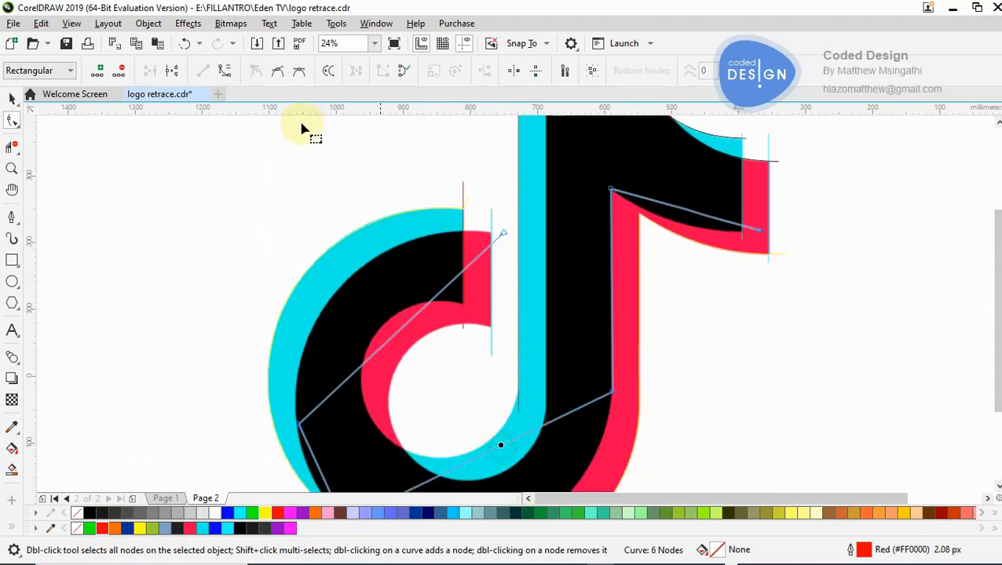
left_click(225, 70)
left_click(401, 331)
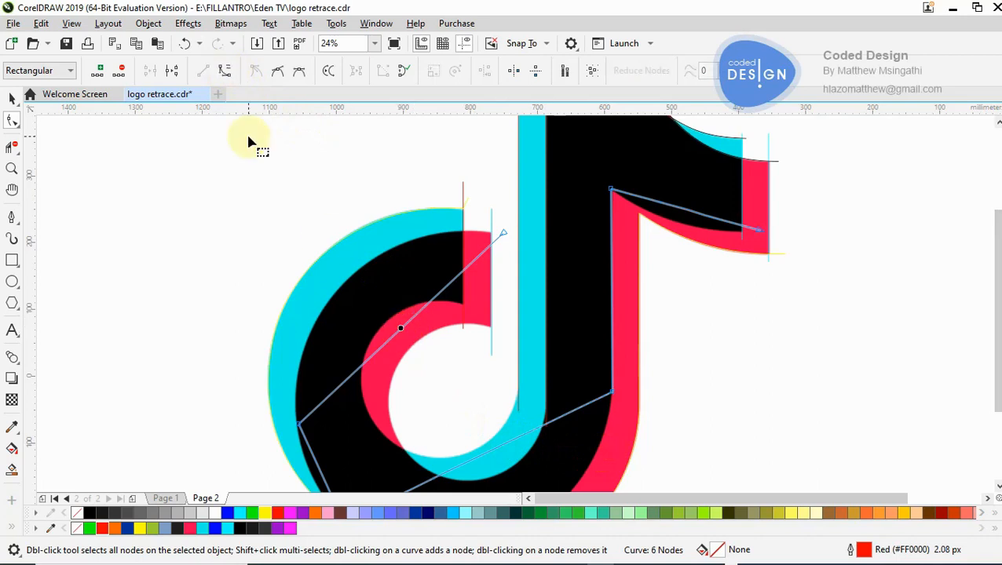
left_click(323, 476)
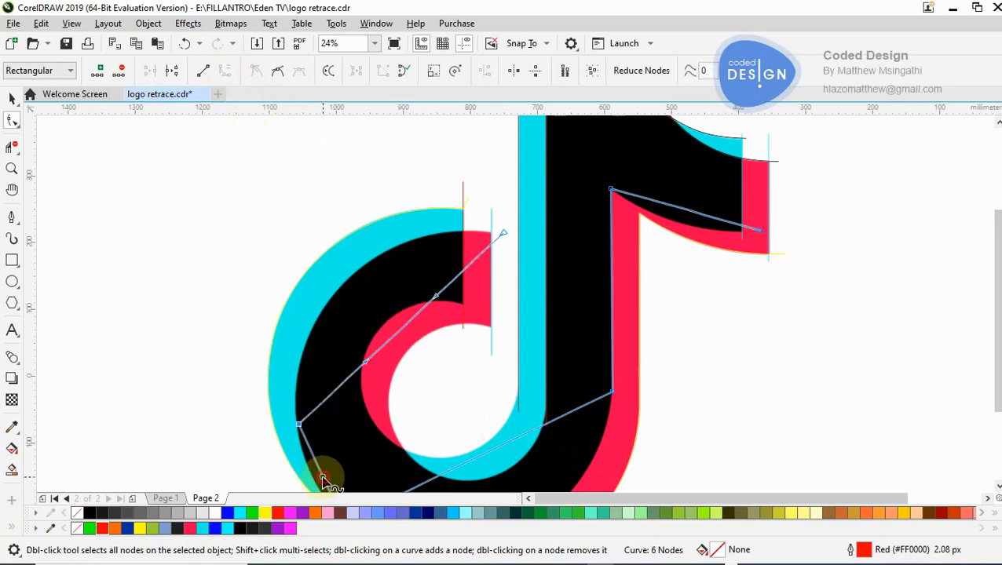
- Move the red path's end node slightly up, beyond the pink hook end's upper corner
key("z")
right_click(602, 269)
left_click(564, 322)
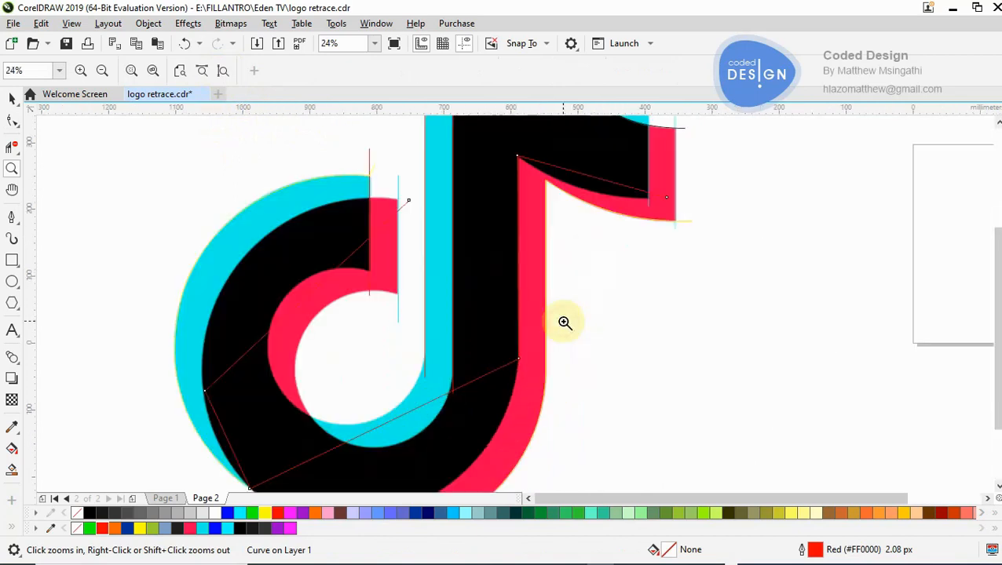
left_click(13, 98)
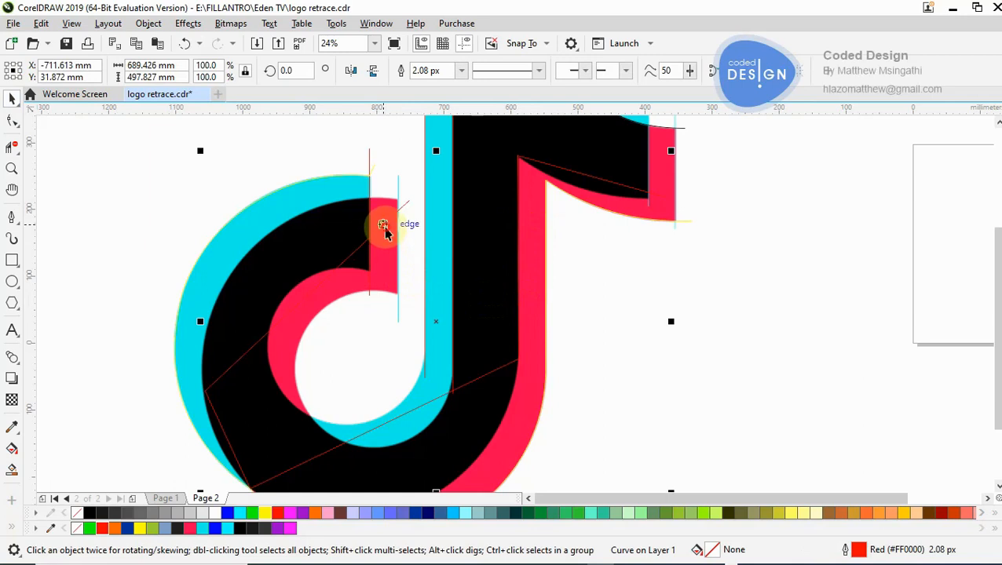
double_click(385, 229)
left_click_drag(413, 203, 410, 192)
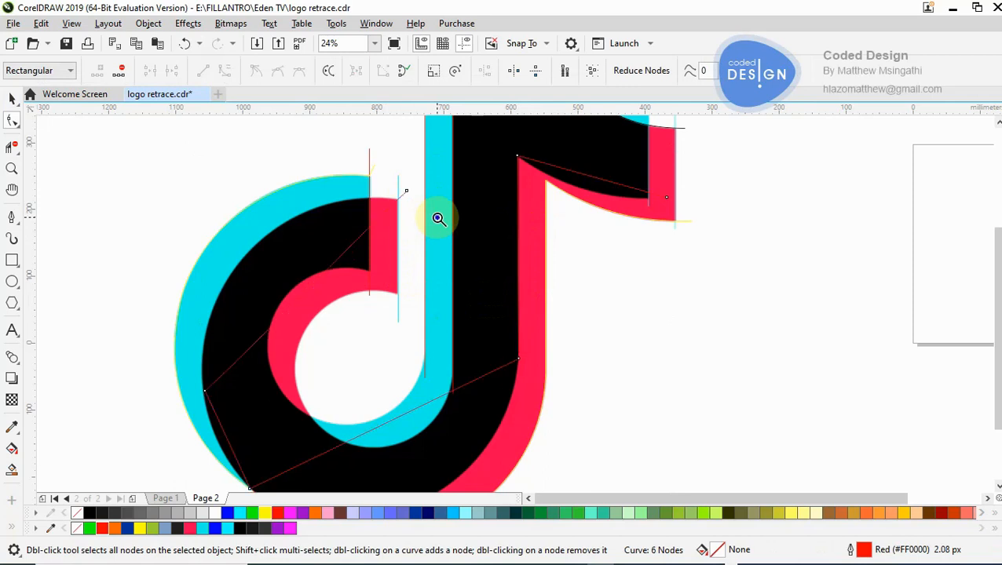
- Bend the red path's flag segment down onto the black flag's lower edge
key("z")
right_click(439, 217)
left_click(540, 252)
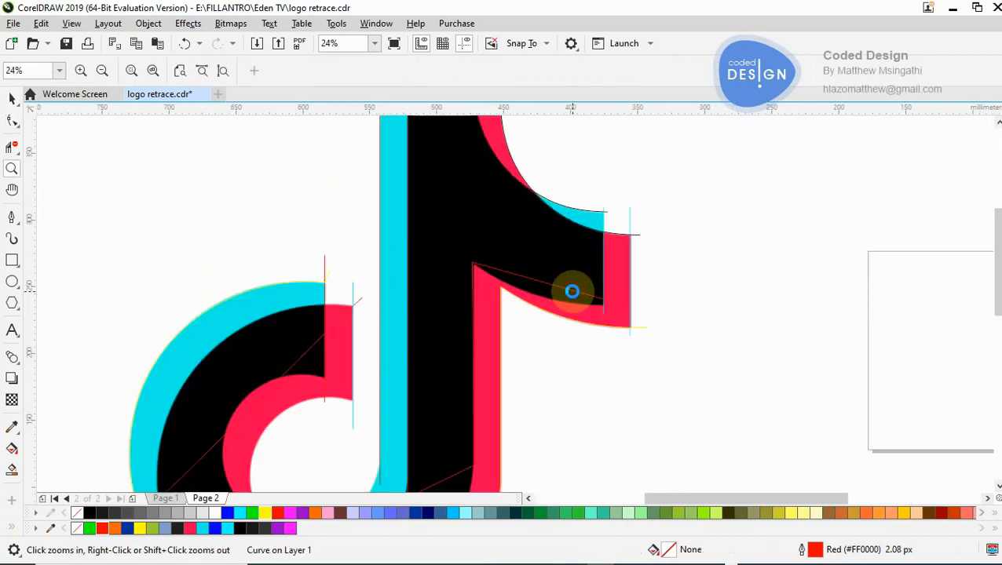
left_click(561, 290)
left_click(471, 305)
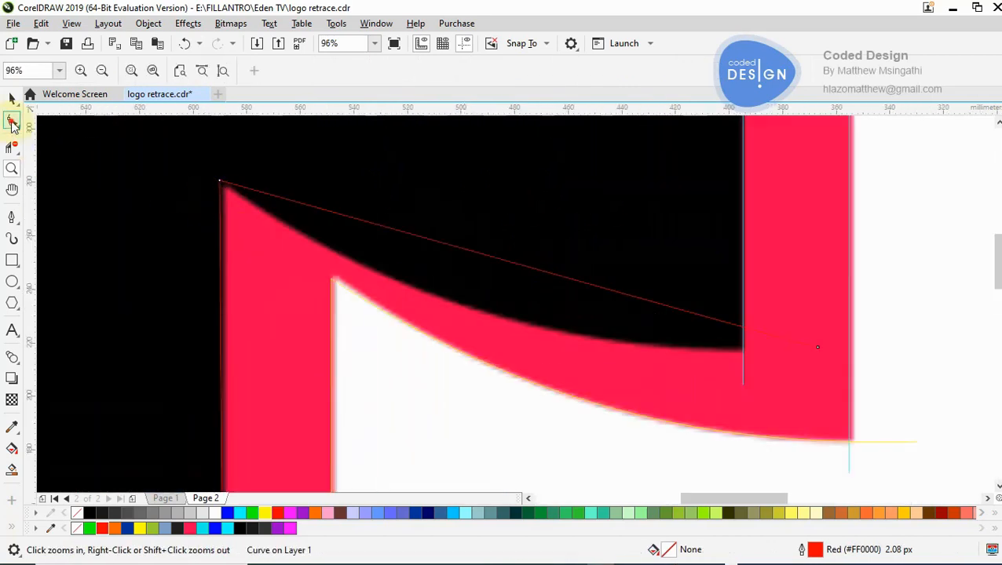
left_click(12, 124)
left_click_drag(500, 271, 493, 316)
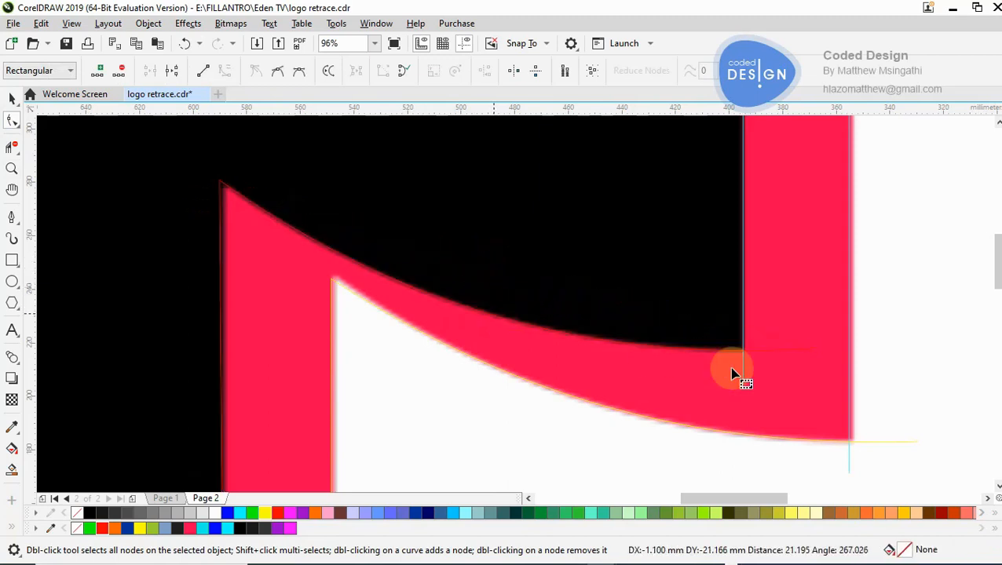
- Bend the red path's bottom segment down onto the black hook's outer edge and add a node at its lower curve
key("z")
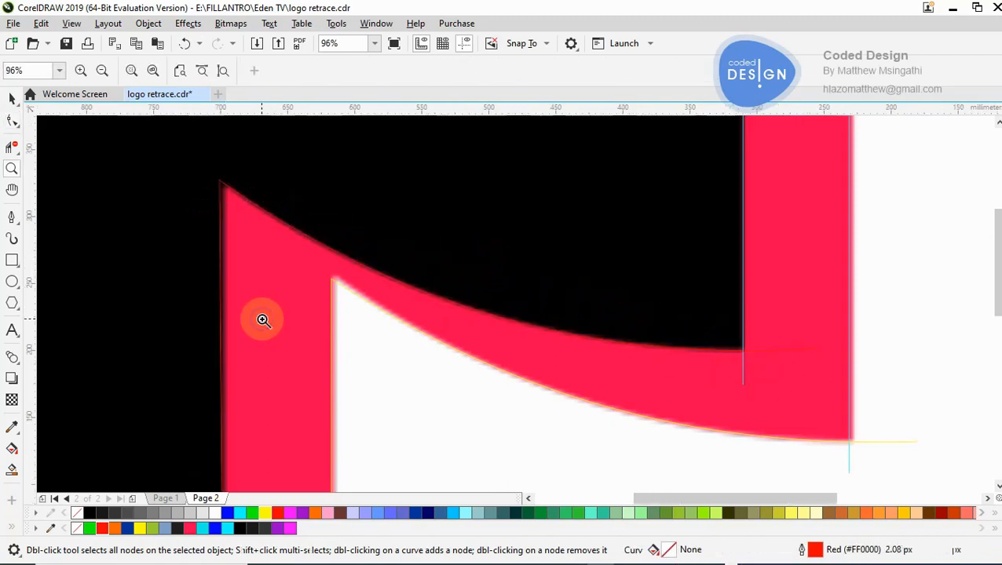
right_click(262, 319)
right_click(261, 319)
right_click(261, 319)
left_click(462, 419)
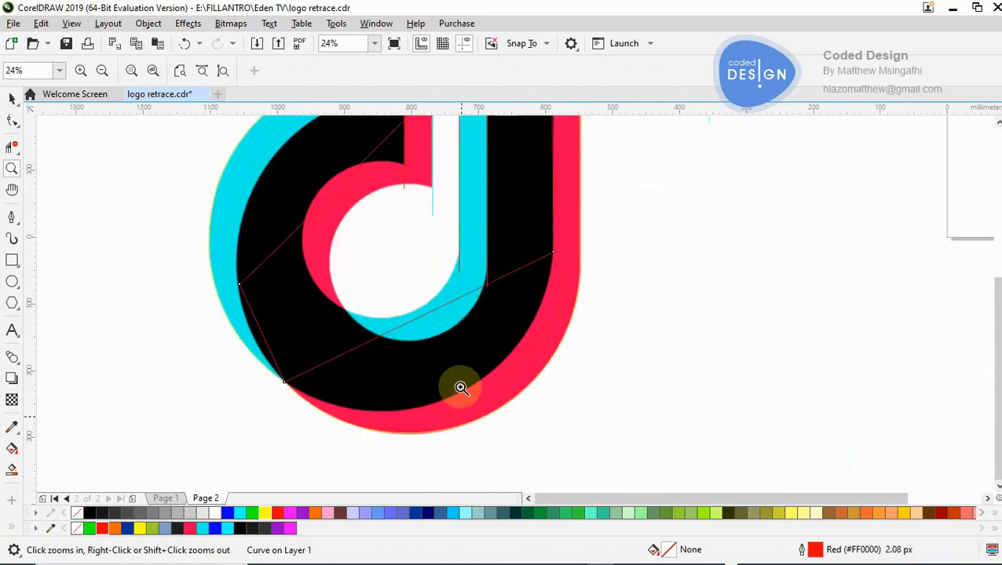
left_click(472, 364)
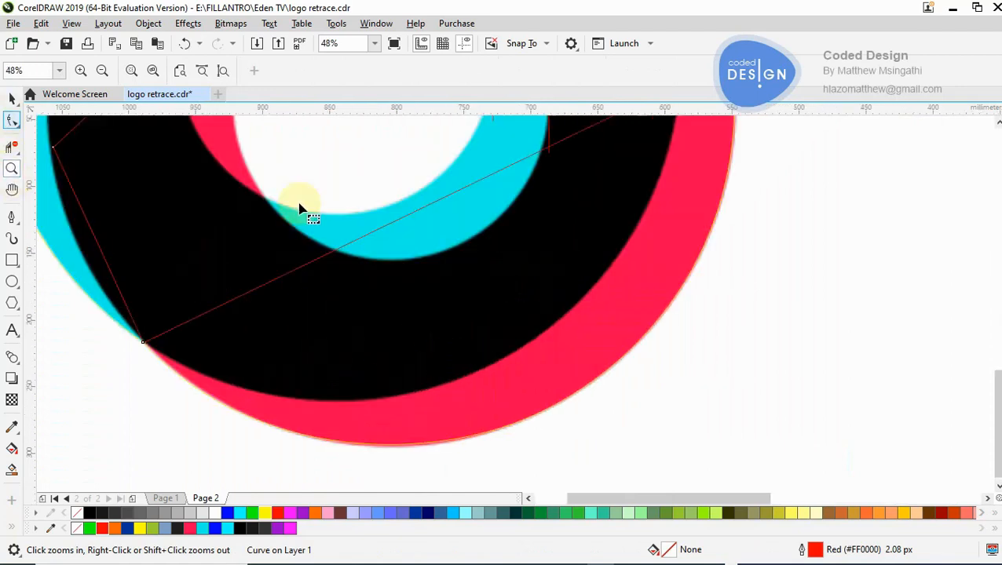
key("F10")
left_click_drag(398, 232, 479, 370)
double_click(484, 367)
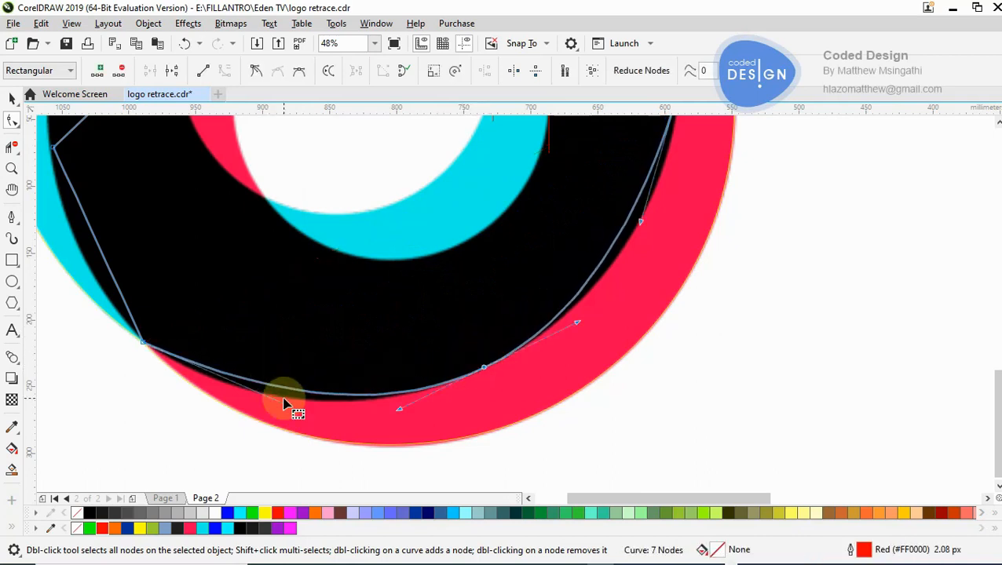
- Adjust the curve handles on both sides of the added node so the red path follows the black hook's bottom edge up to the stem
left_click_drag(285, 407, 253, 424)
left_click(837, 364)
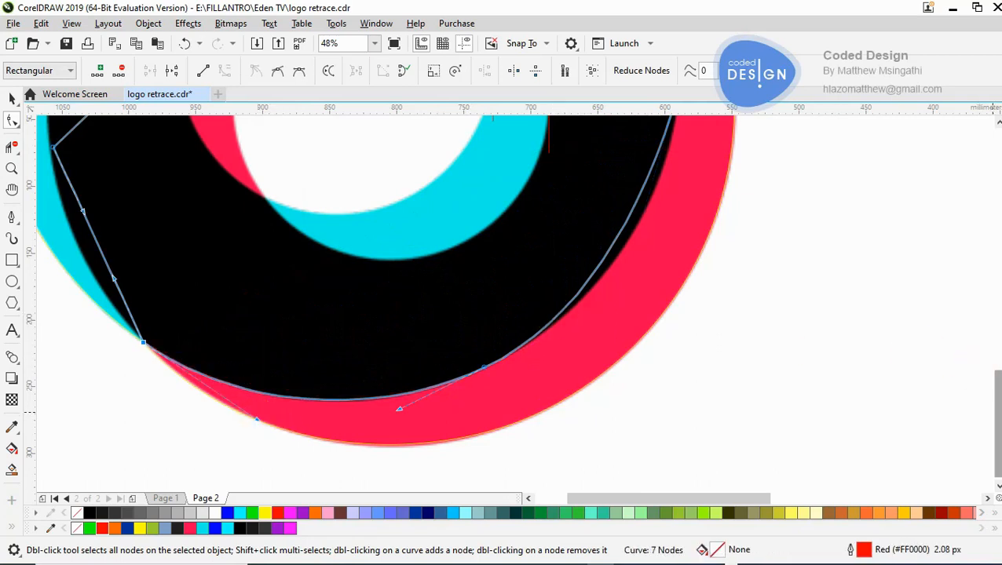
left_click_drag(996, 429, 993, 402)
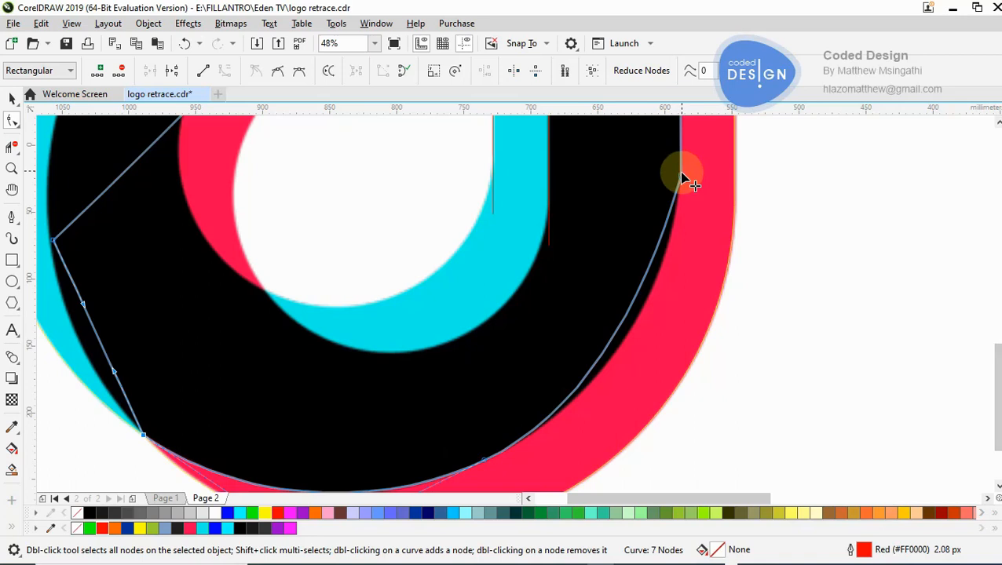
left_click(682, 175)
left_click_drag(642, 318, 643, 339)
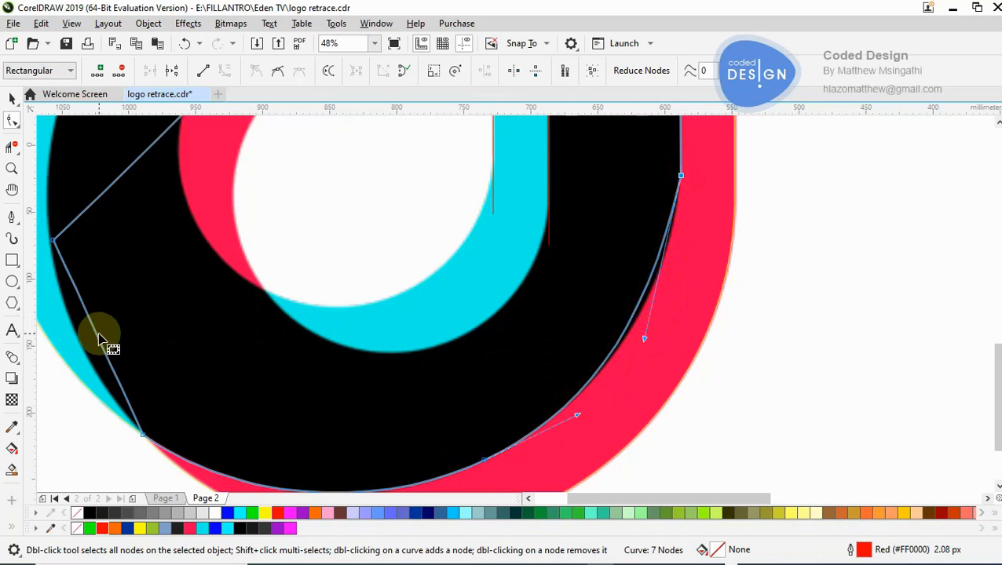
- Bend the red path's short lower-left segment outward onto the black hook's edge beside the cyan
left_click_drag(96, 340, 75, 338)
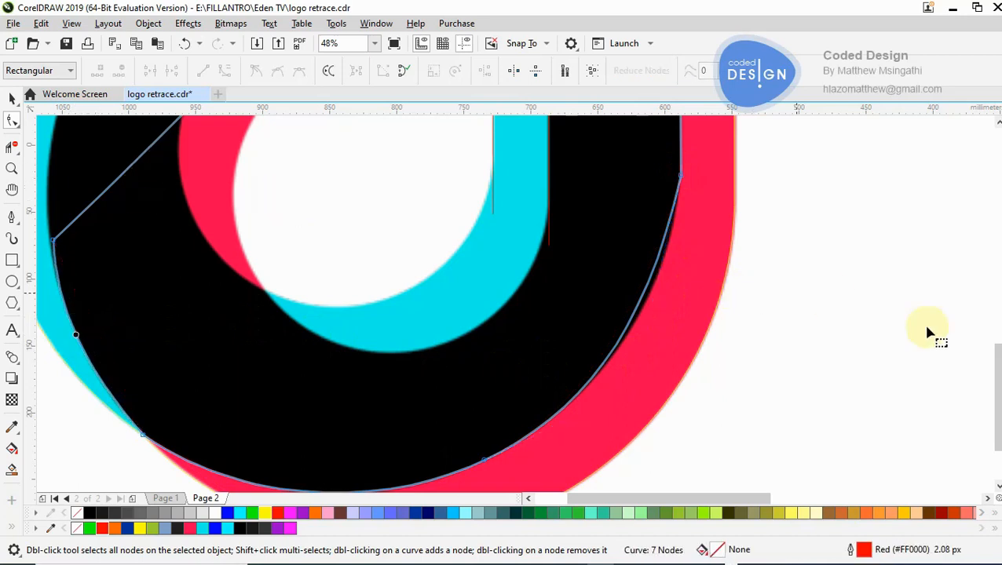
scroll(448, 325, "up", 3)
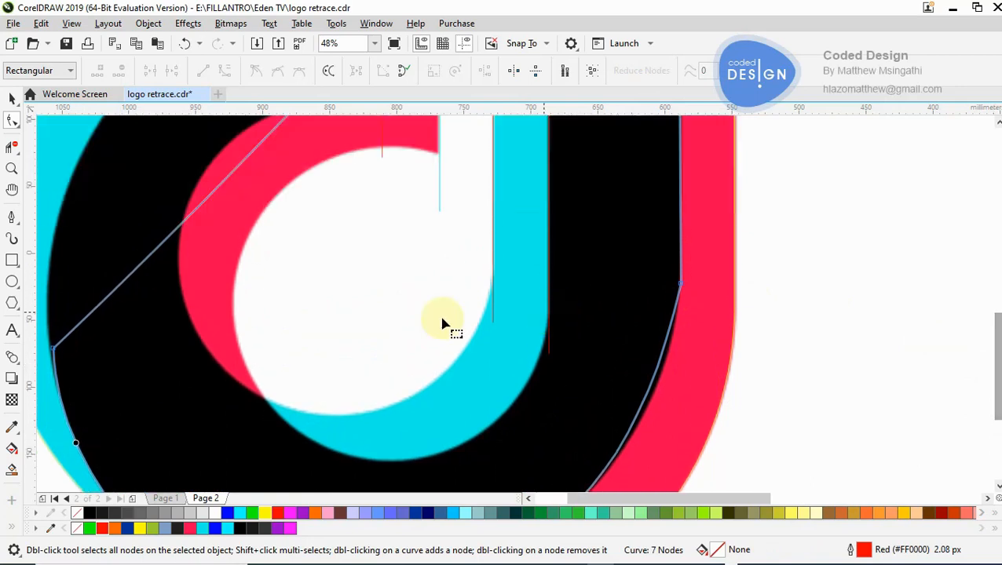
key("F3")
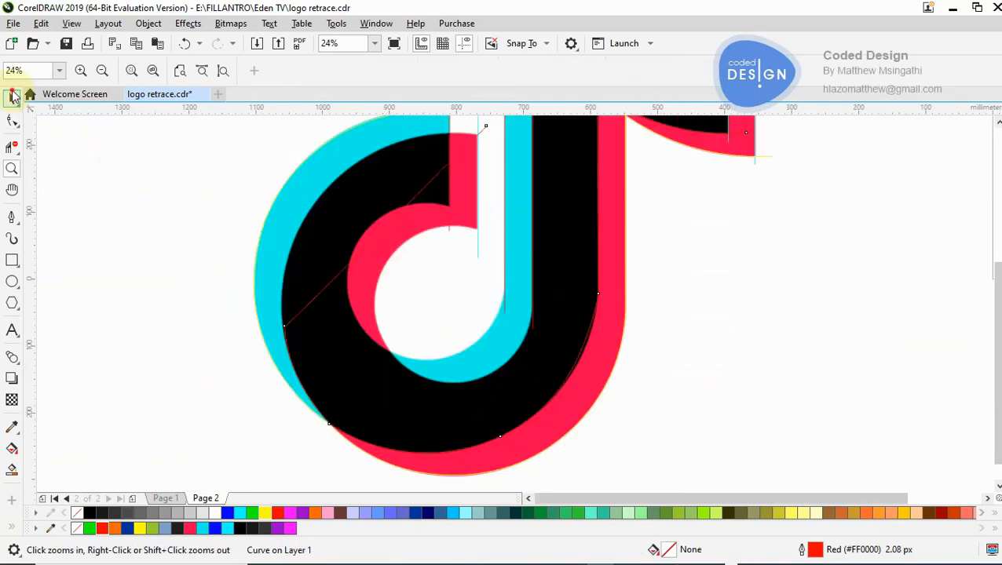
key("space")
left_click(259, 224)
key("space")
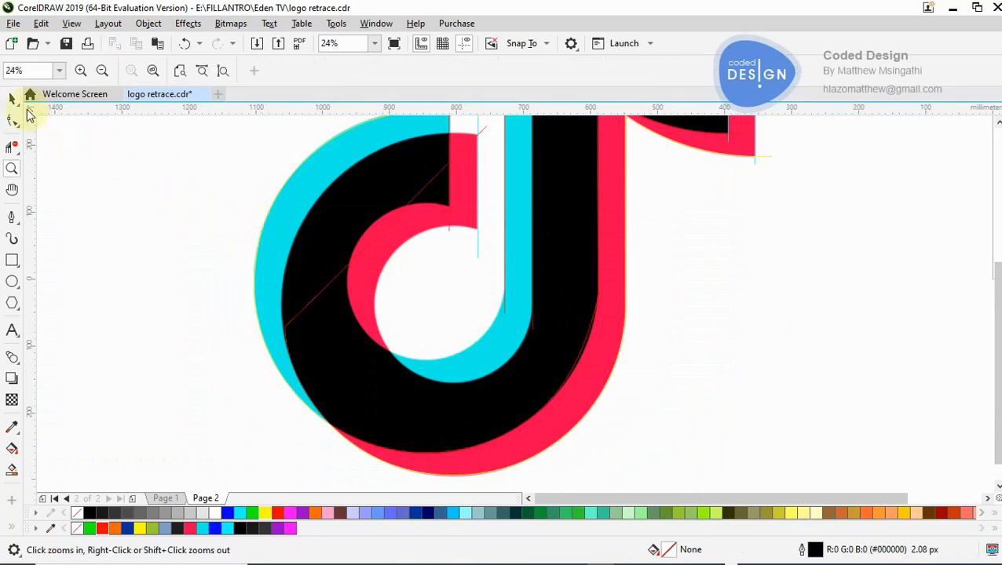
key("space")
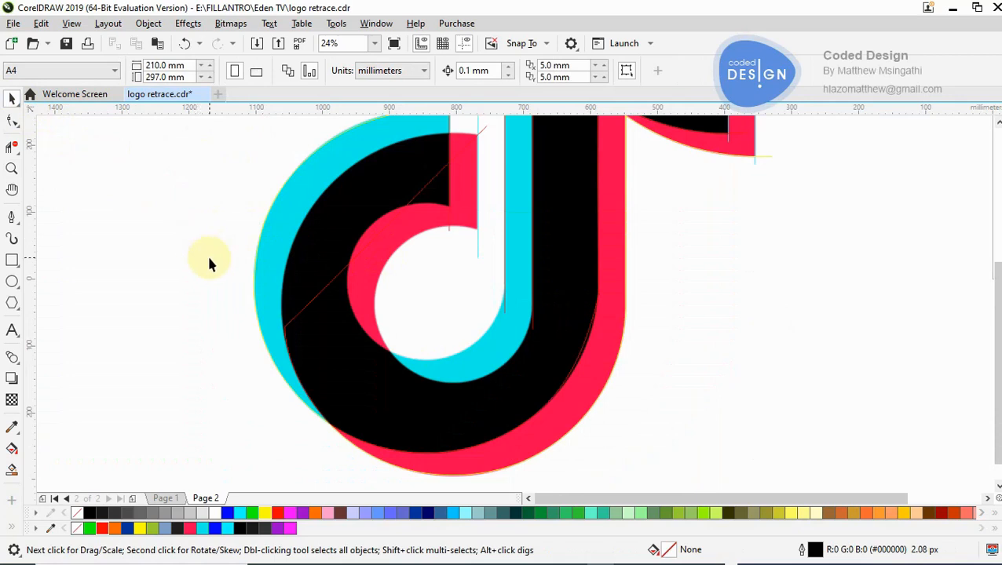
key("space")
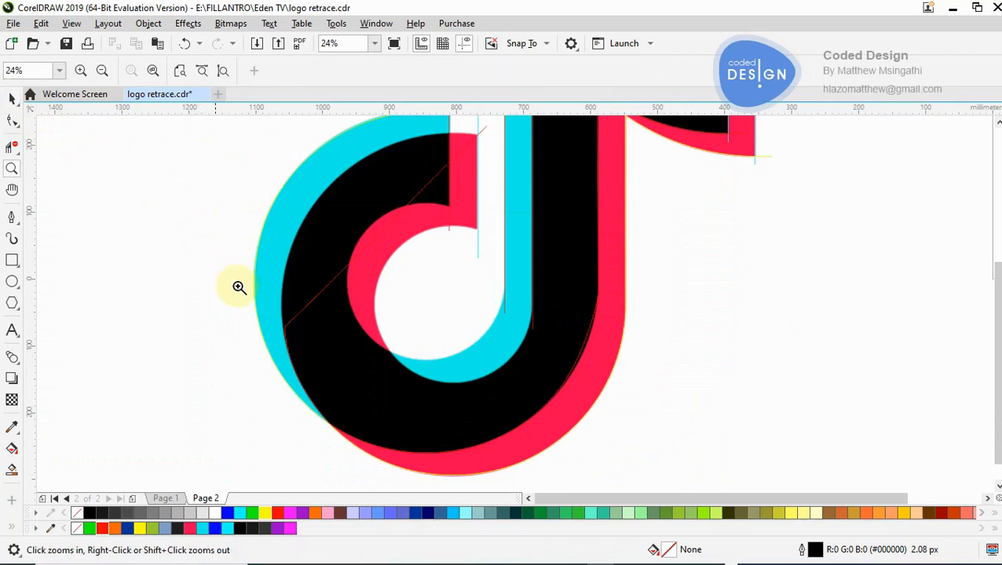
right_click(342, 241)
left_click(473, 260)
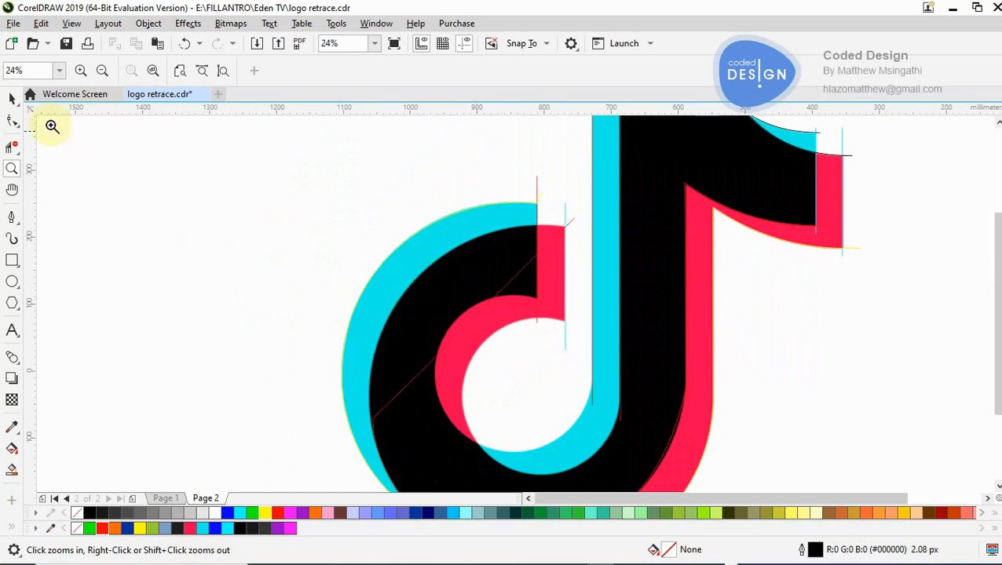
left_click(13, 100)
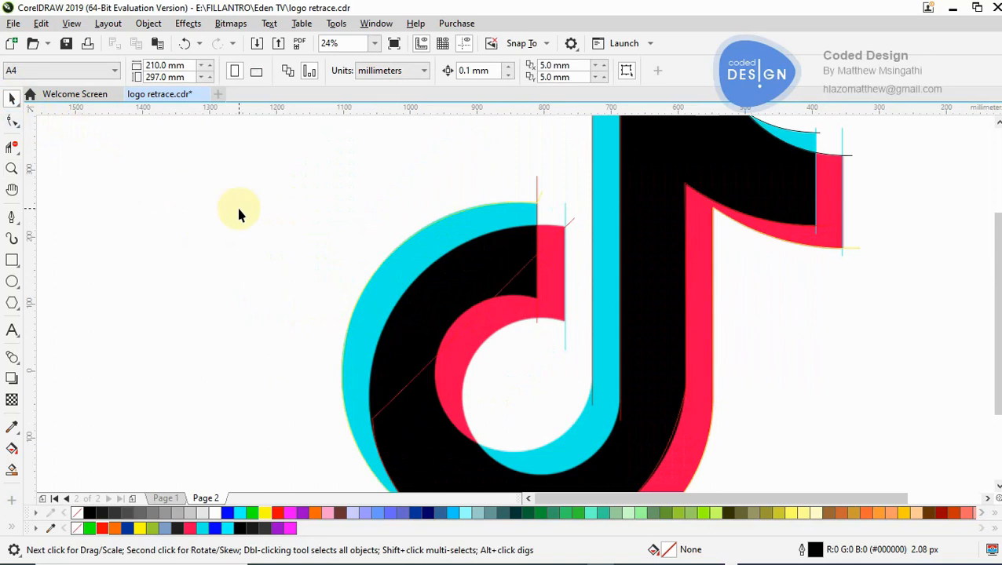
left_click(18, 108)
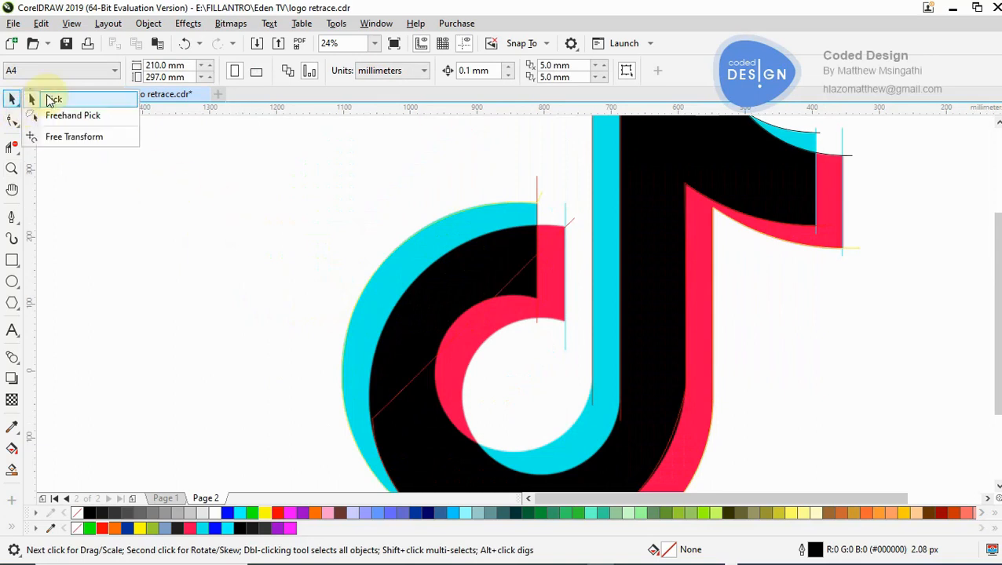
left_click(107, 208)
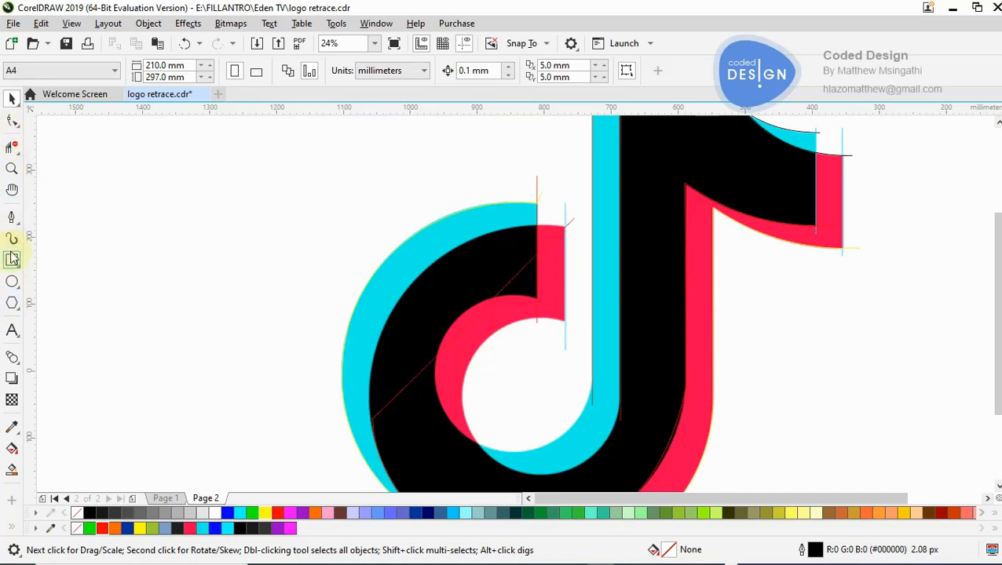
key("z")
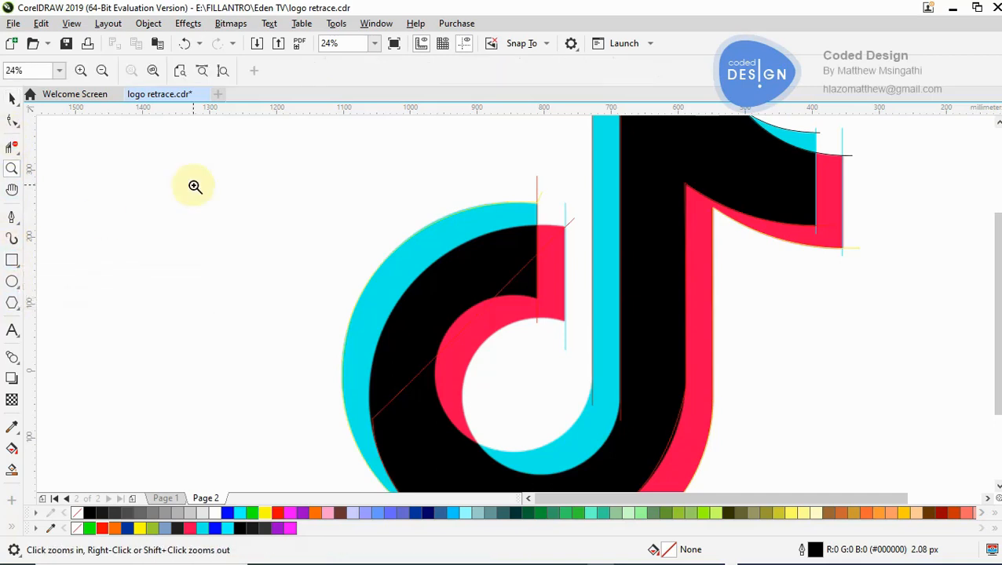
right_click(217, 201)
left_click(523, 315)
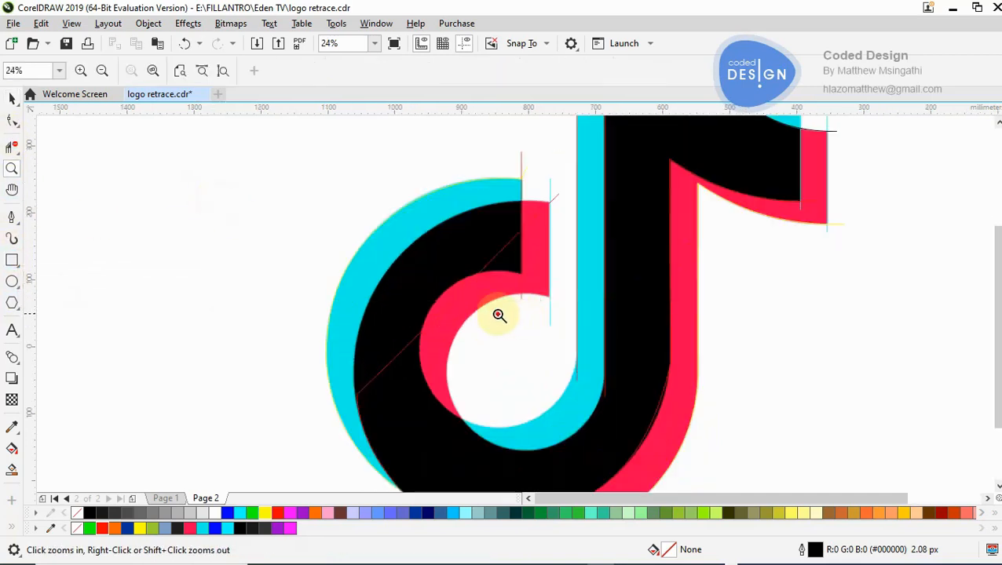
left_click(499, 315)
right_click(282, 230)
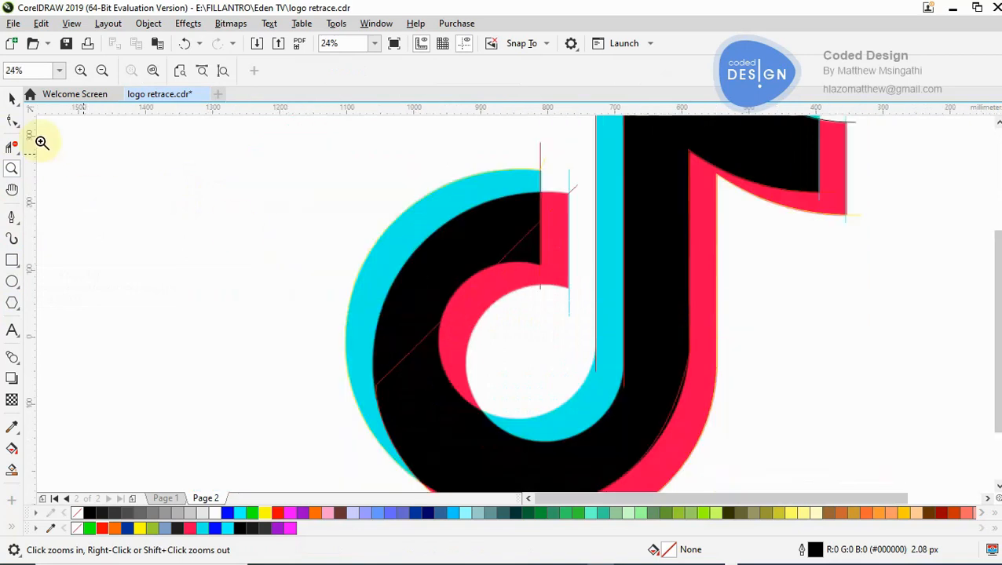
- Bend the red path's diagonal segment across the hook outward onto the black shape's upper-left edge
left_click(12, 123)
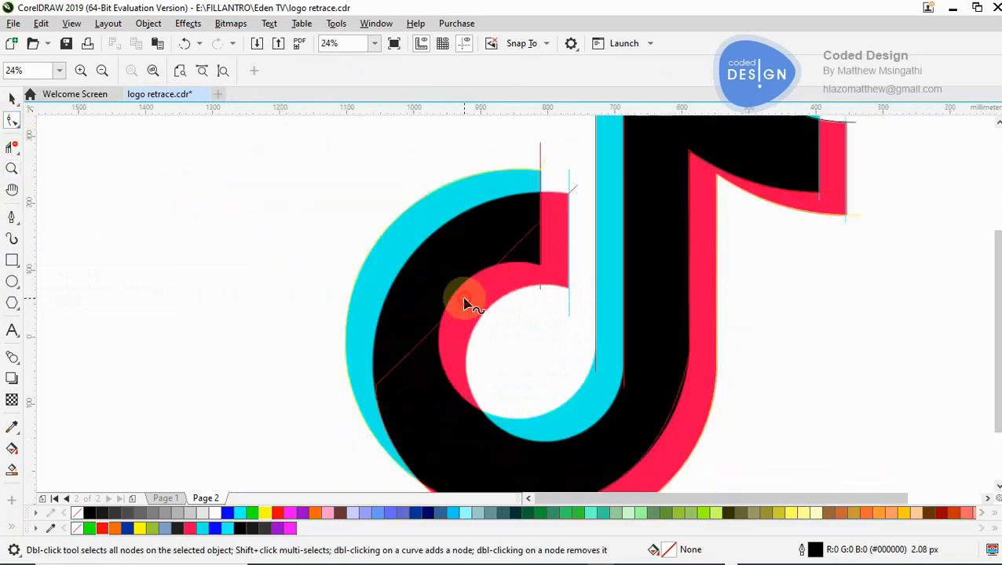
left_click(465, 305)
left_click_drag(465, 305, 410, 254)
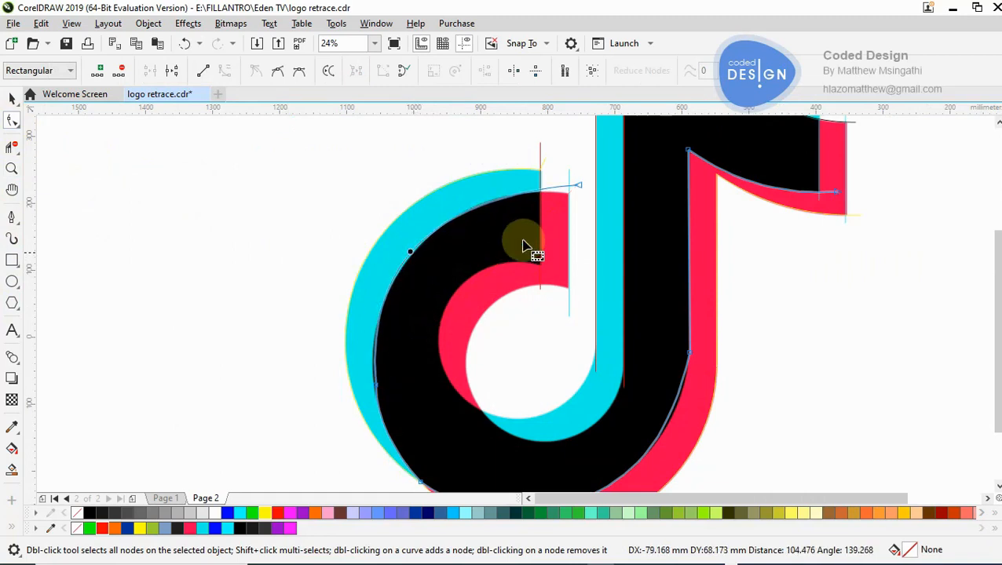
- Lower the red path's end node beside the pink hook end's upper corner and adjust its handle to follow the hook's upper edge
key("z")
left_click(565, 230)
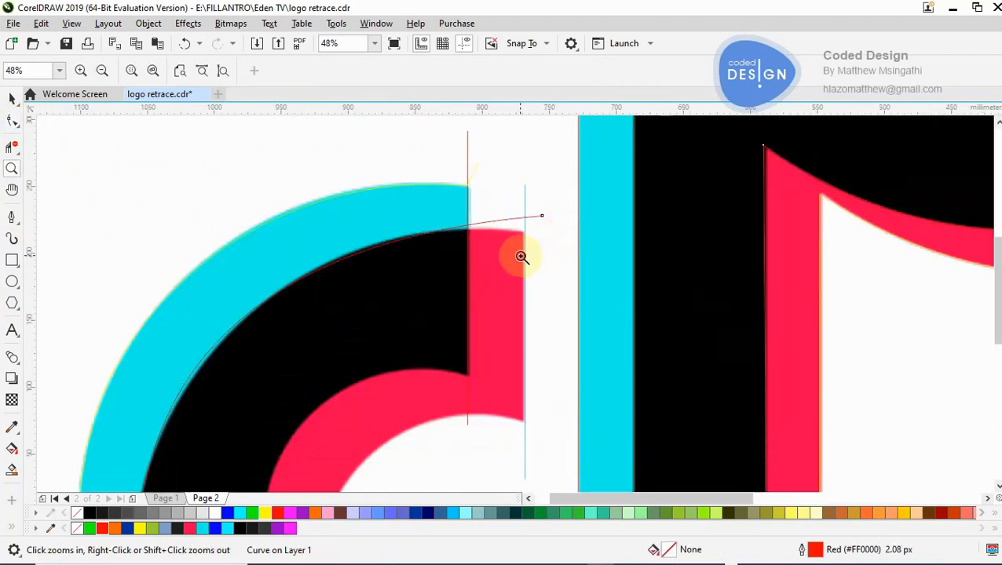
left_click(13, 121)
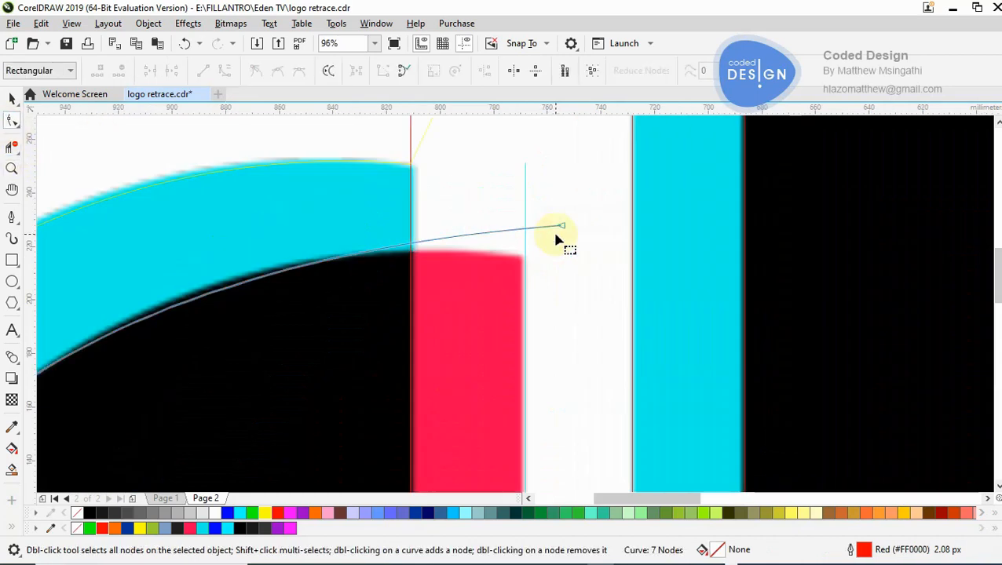
left_click_drag(564, 227, 245, 292)
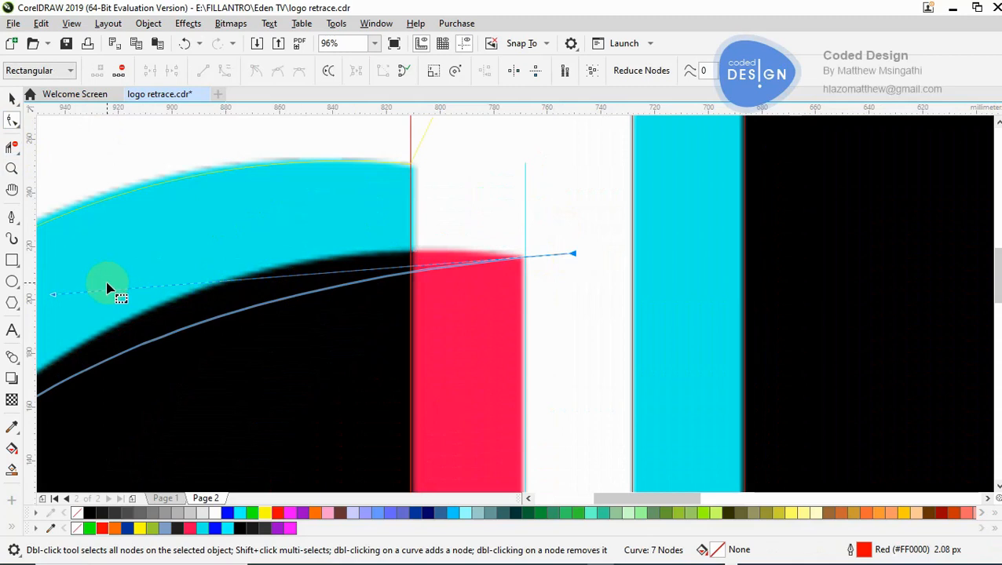
left_click_drag(55, 298, 236, 202)
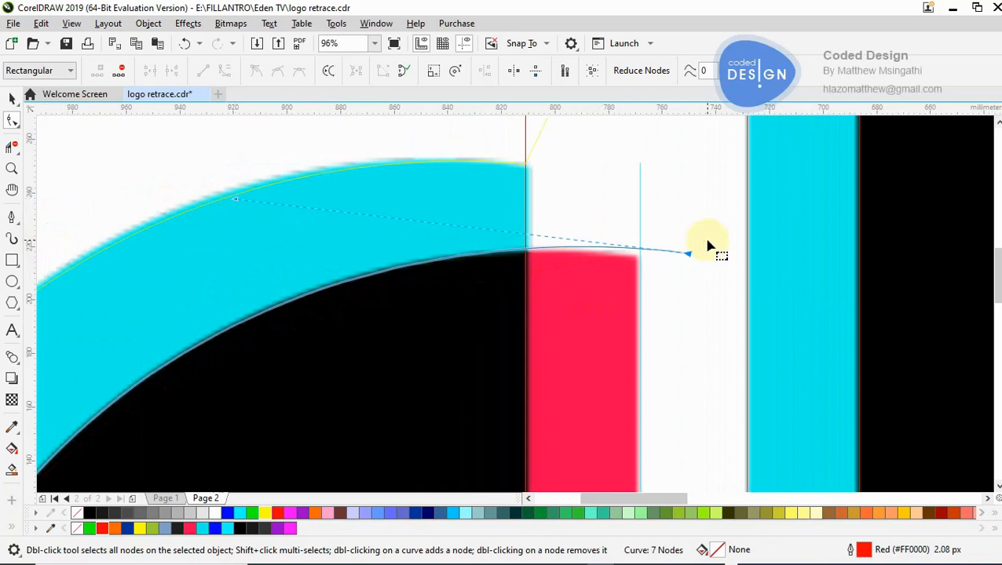
left_click_drag(693, 259, 694, 273)
left_click_drag(231, 198, 226, 187)
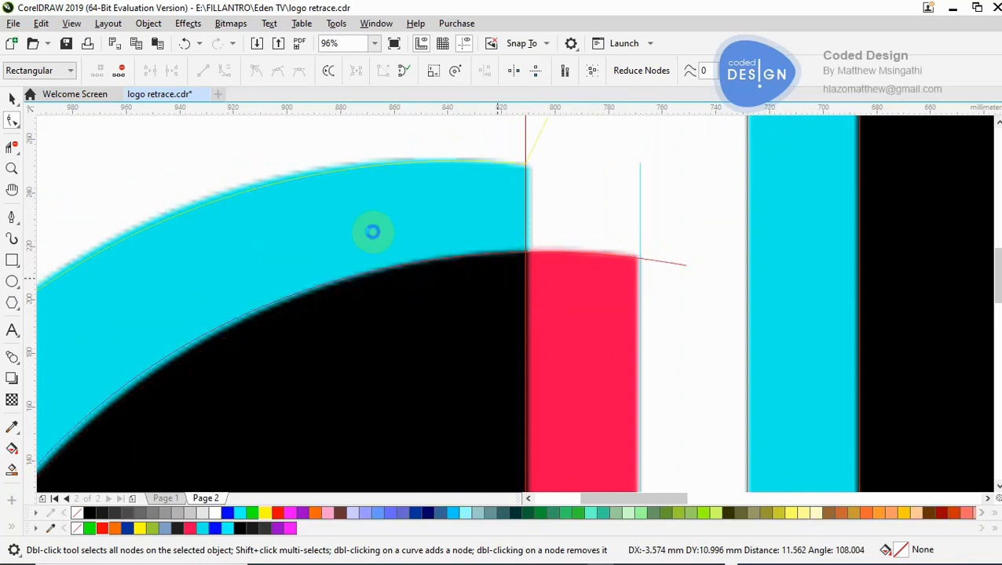
- Move the red path's node at the far left of the hook slightly outward onto the boundary between black and cyan
key("F3")
key("F3")
left_click(460, 375)
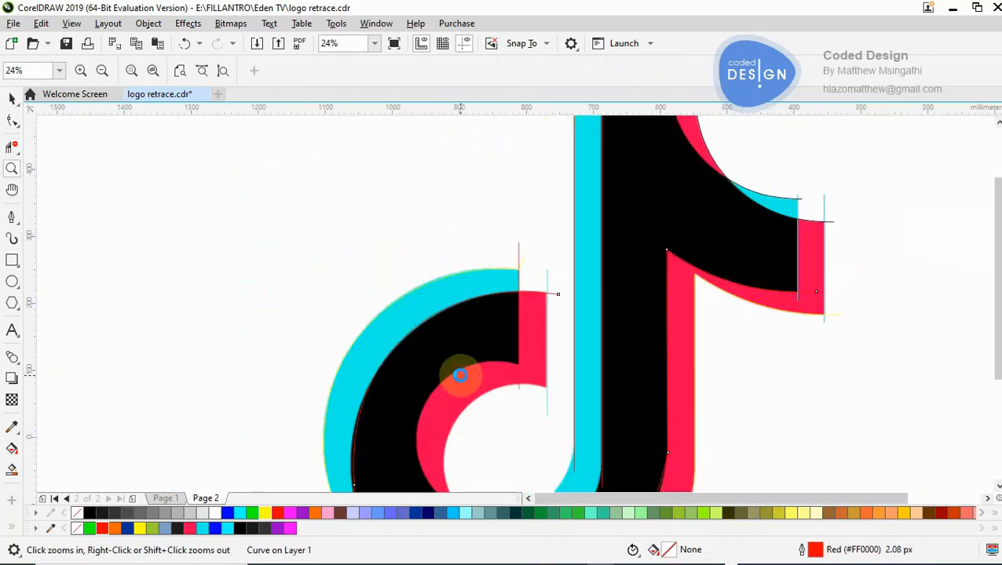
right_click(460, 376)
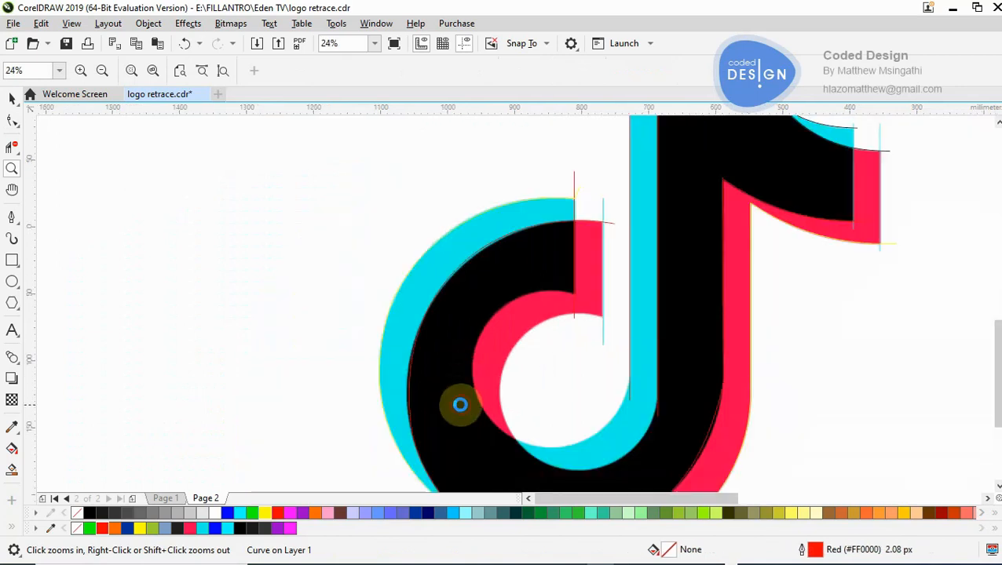
left_click(461, 405)
left_click(359, 286)
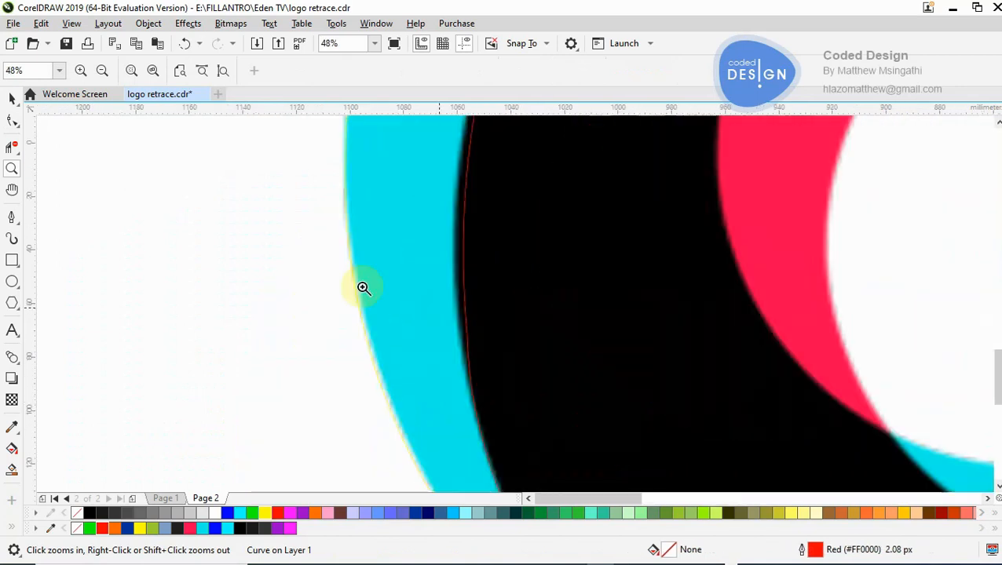
left_click(467, 334)
left_click_drag(466, 335, 459, 335)
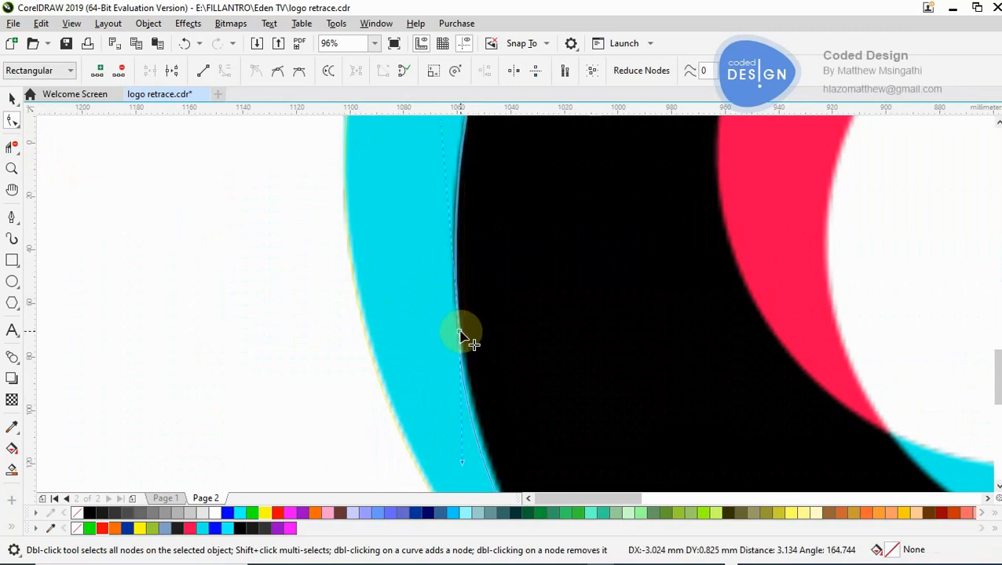
- Examine how closely the red path follows the black hook's outer left edge
key("z")
left_click(457, 258, "shift")
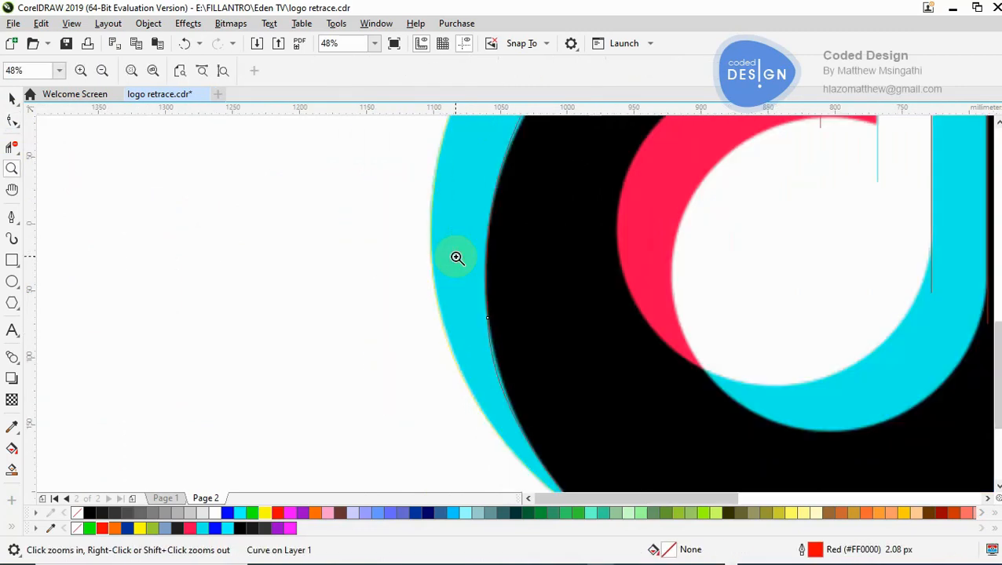
left_click(552, 257)
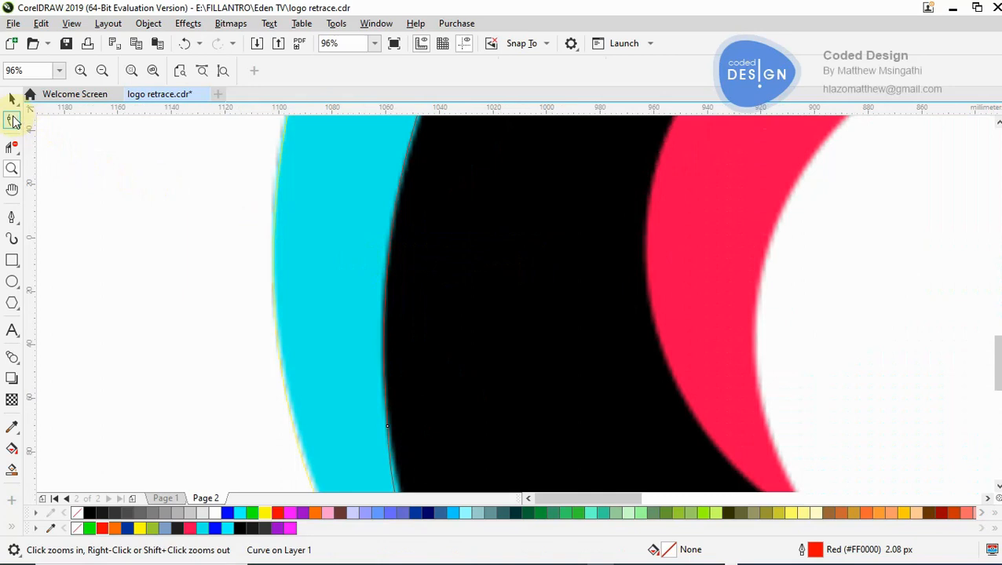
key("F10")
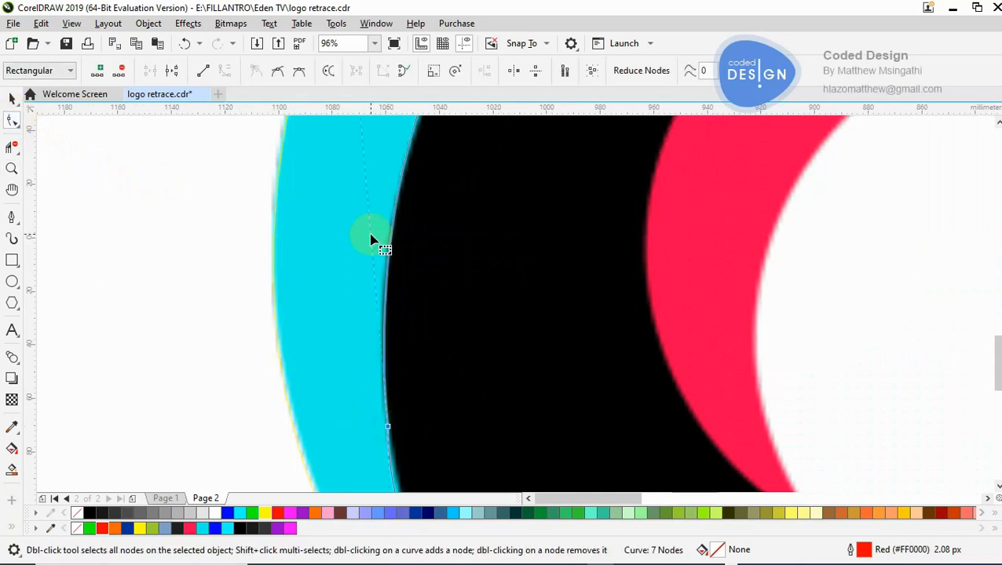
key("z")
left_click(436, 315, "shift")
left_click(434, 315, "shift")
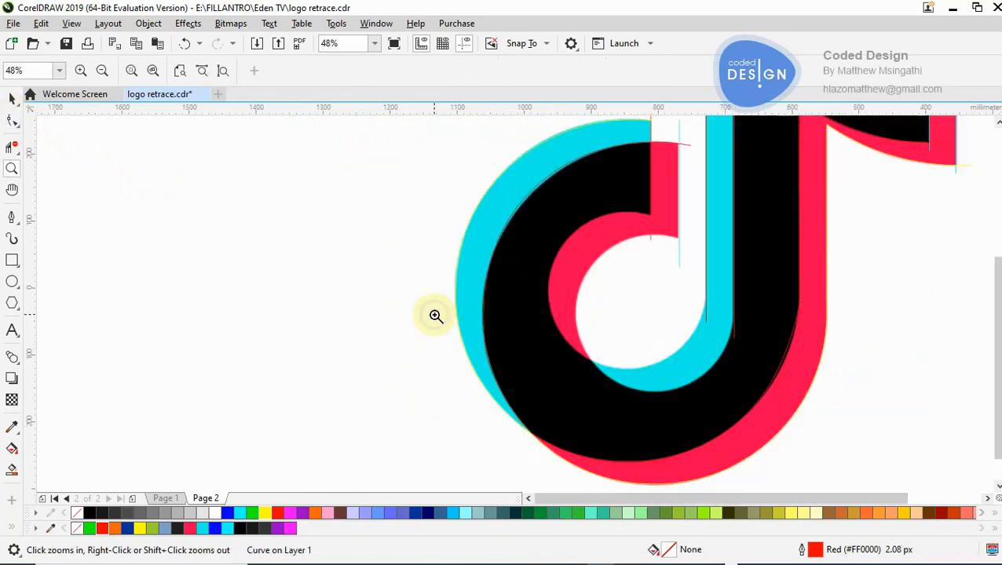
- Adjust the upper handle of the red path's far-left node and add nodes along the hook's upper-left and lower-left edges
key("F10")
left_click(486, 337)
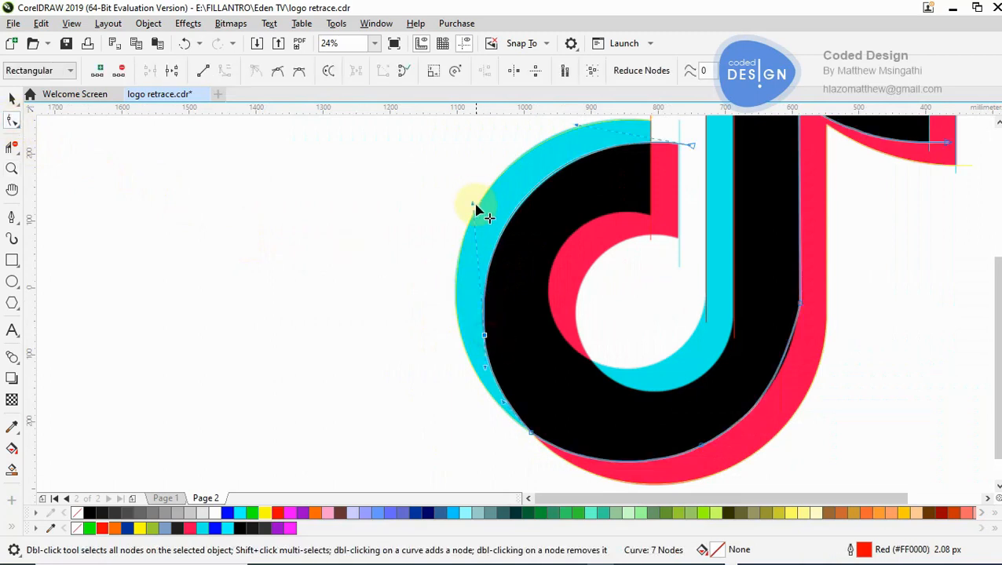
left_click_drag(473, 209, 476, 224)
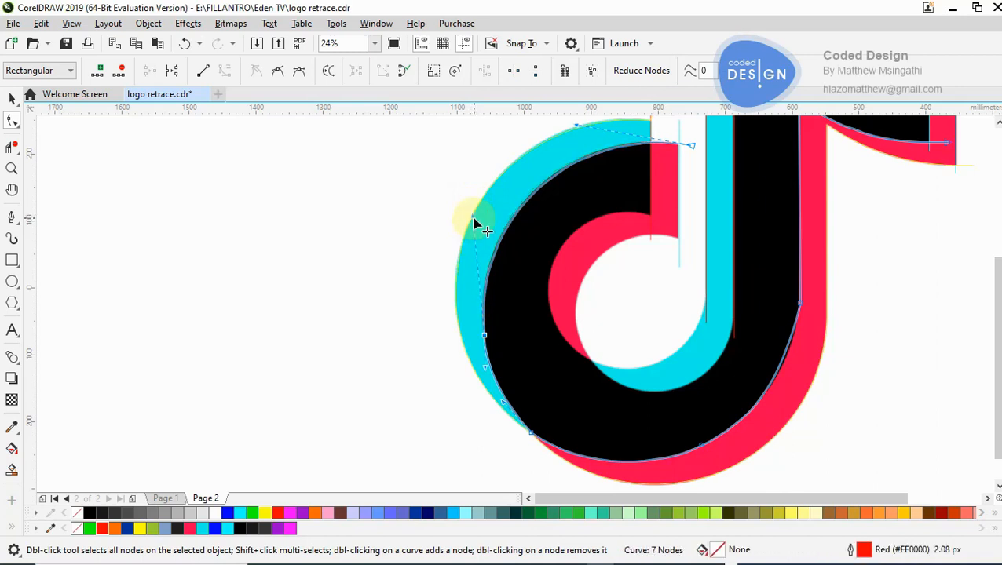
left_click(532, 434)
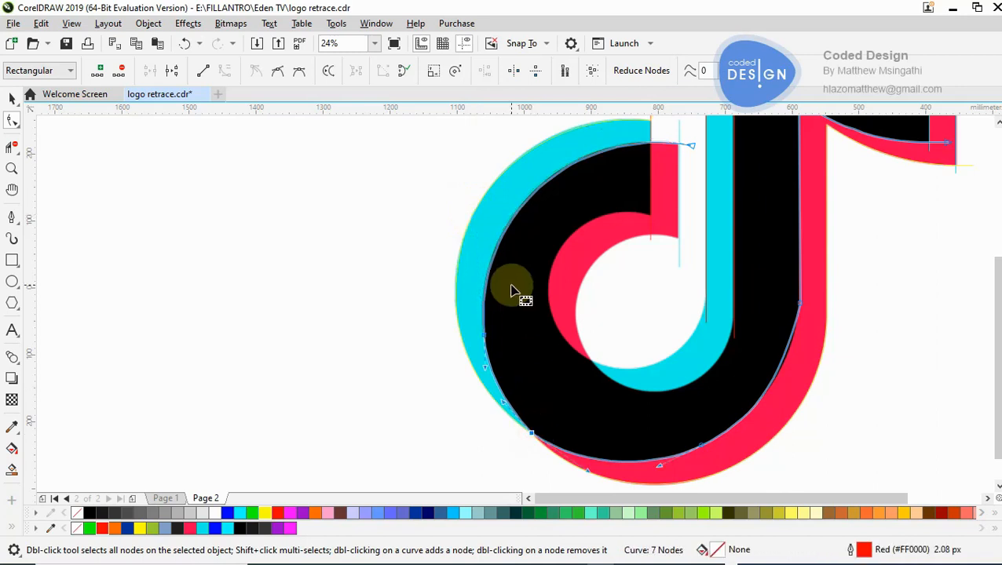
double_click(499, 243)
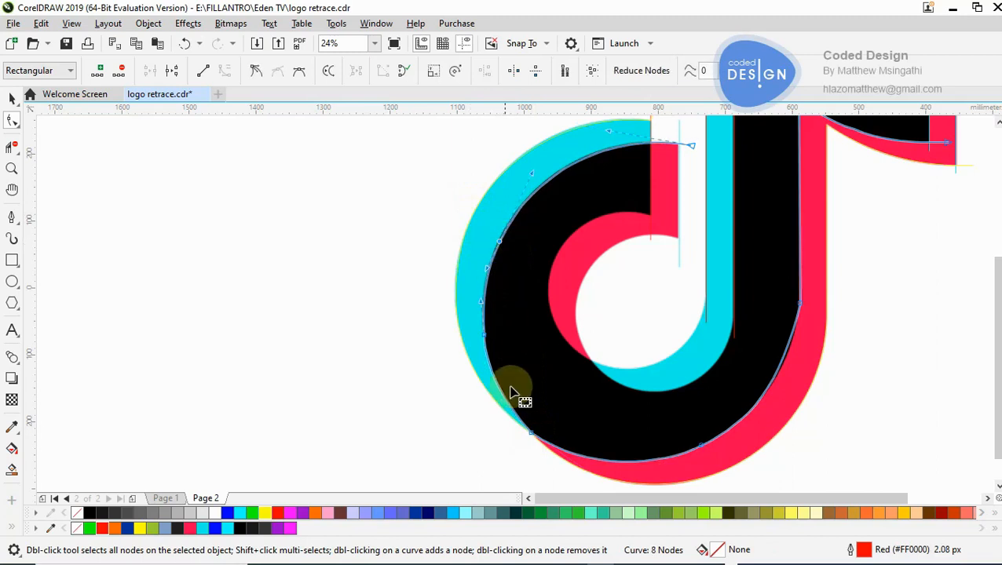
double_click(485, 346)
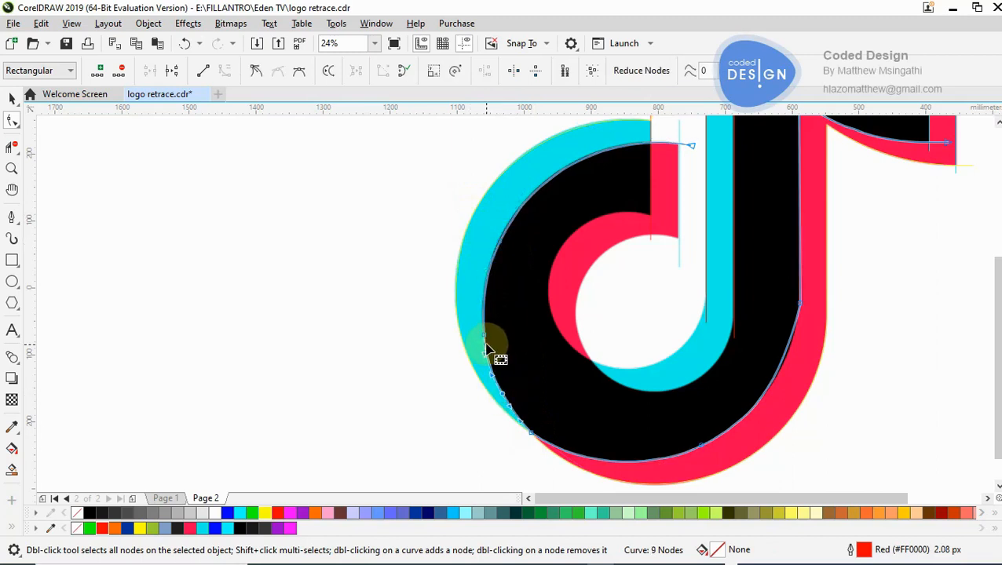
- Delete the red path's far-left node on the black and cyan boundary, between the two added nodes
key("z")
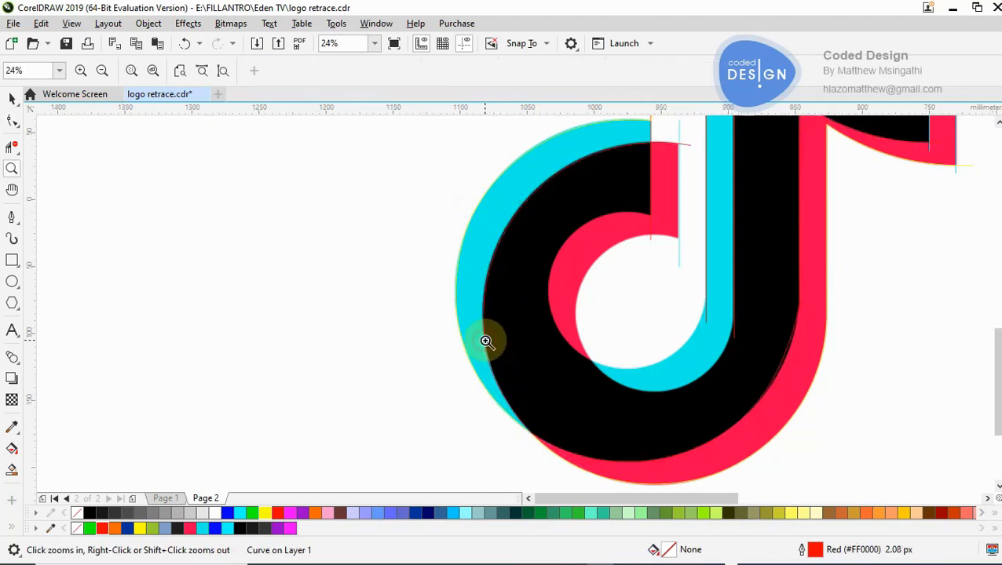
left_click(488, 340)
left_click(542, 304)
left_click(484, 315)
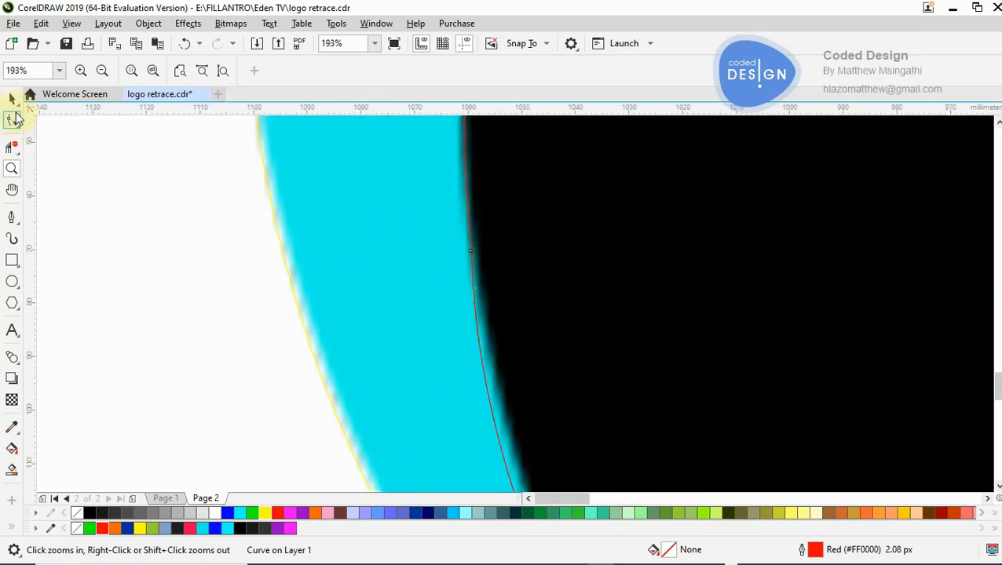
left_click(16, 118)
left_click(14, 103)
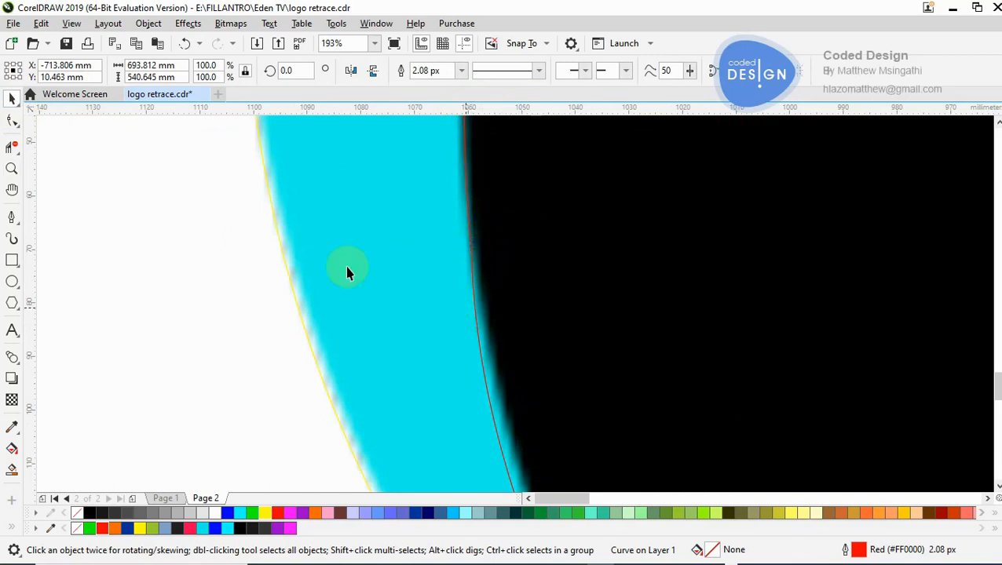
left_click(12, 124)
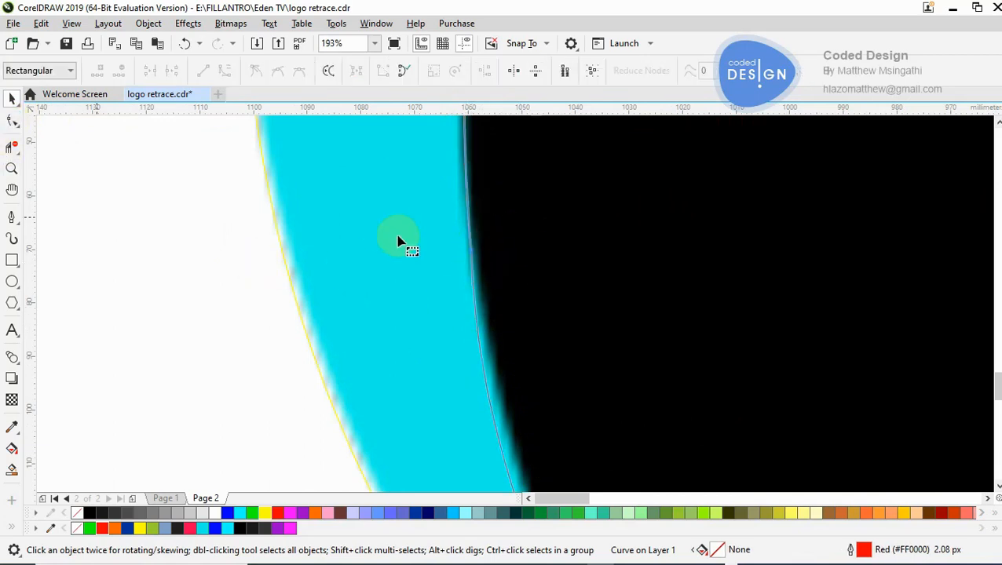
left_click(473, 253)
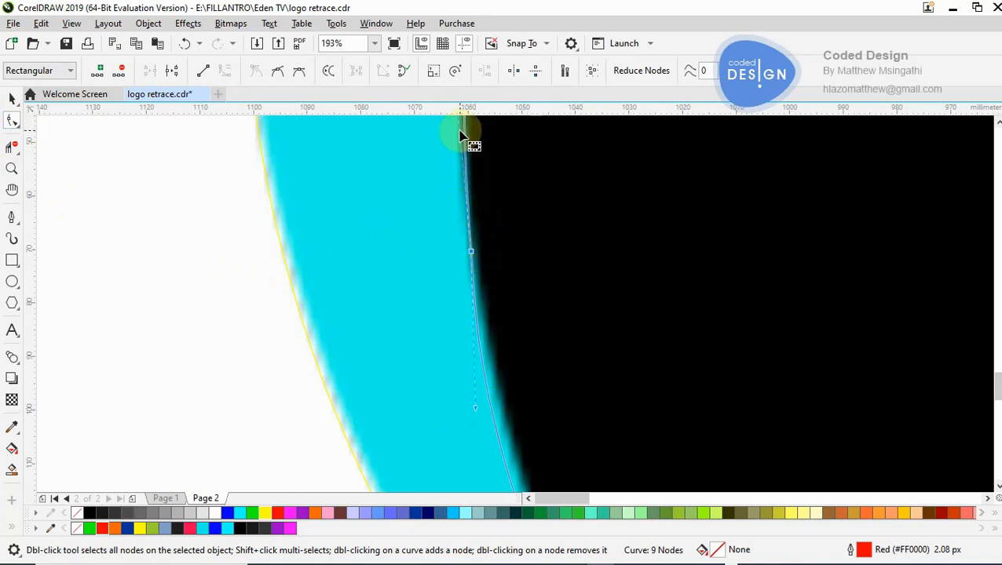
left_click(471, 256)
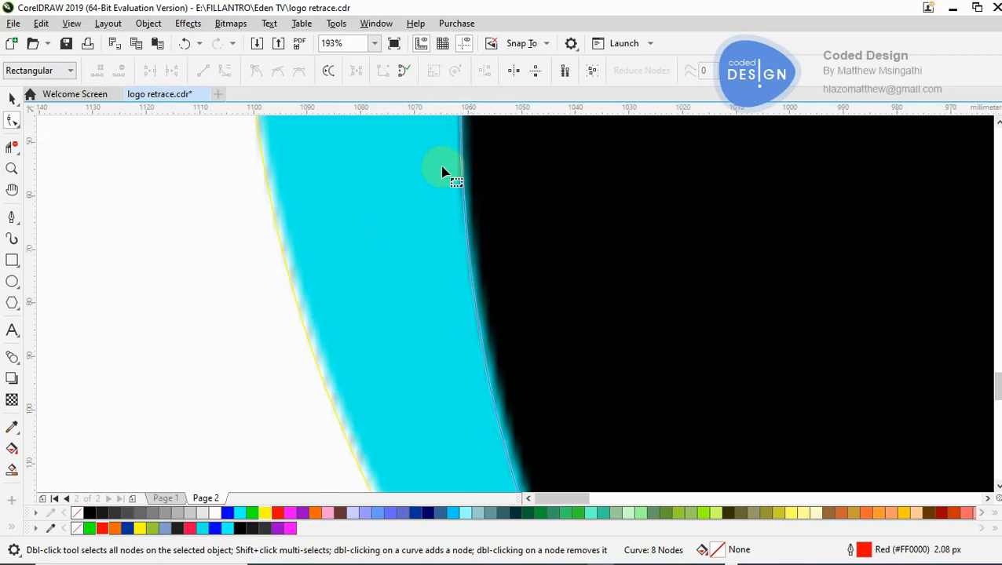
- Draw an open two-segment Pen path from the pink hook end through the lower pink and cyan meeting point to the cyan stem
key("z")
right_click(453, 342)
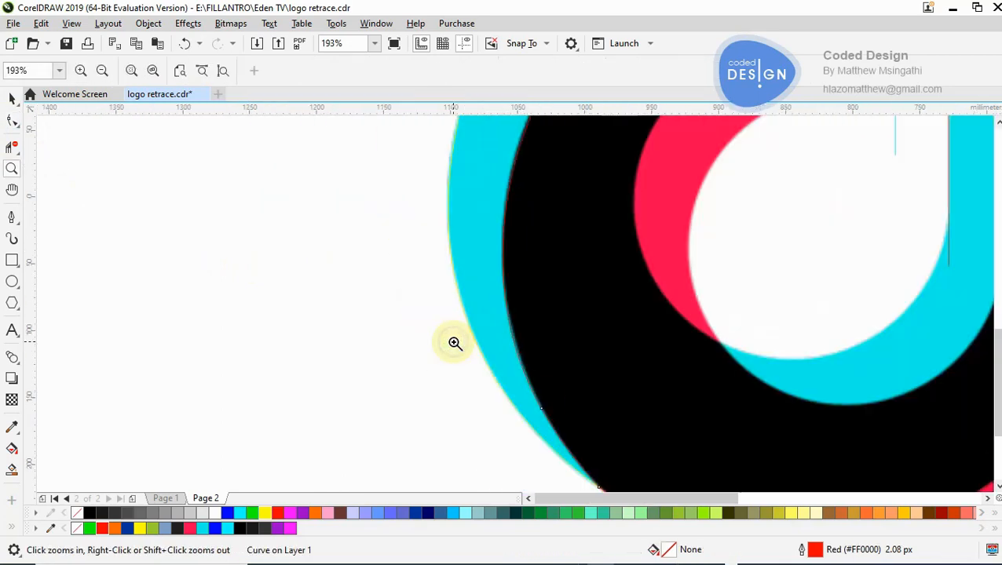
right_click(455, 344)
right_click(589, 237)
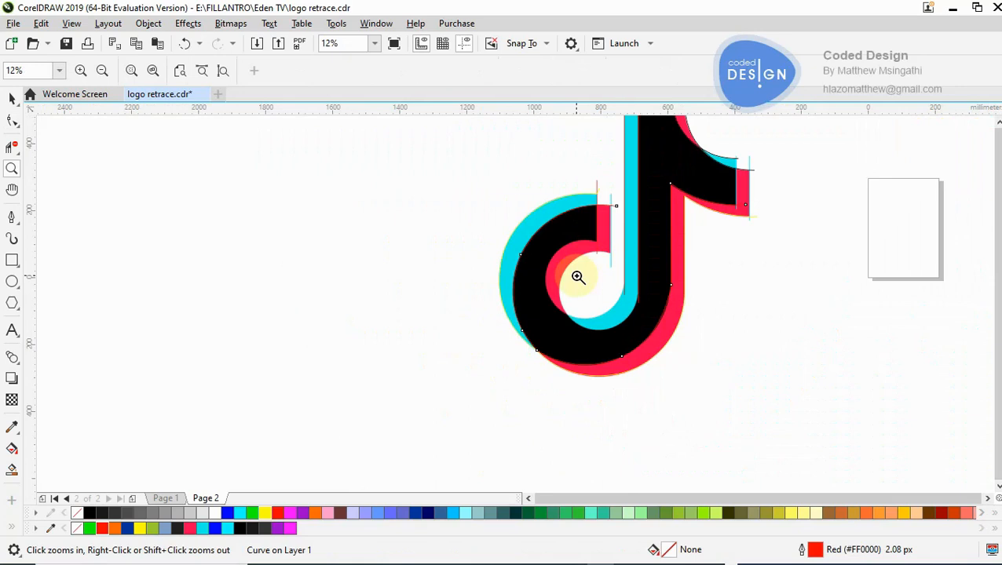
left_click(593, 297)
left_click(501, 266)
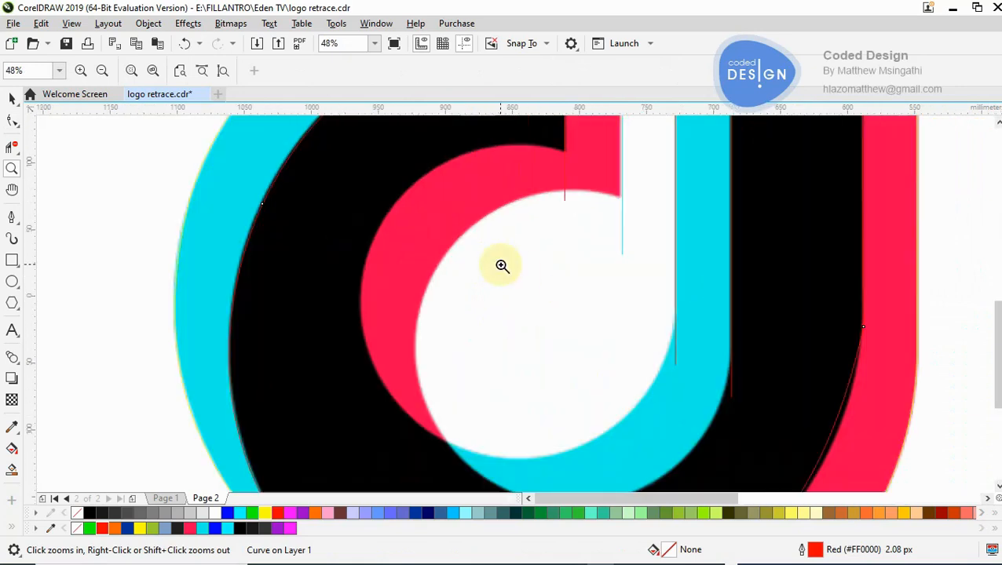
left_click(29, 219)
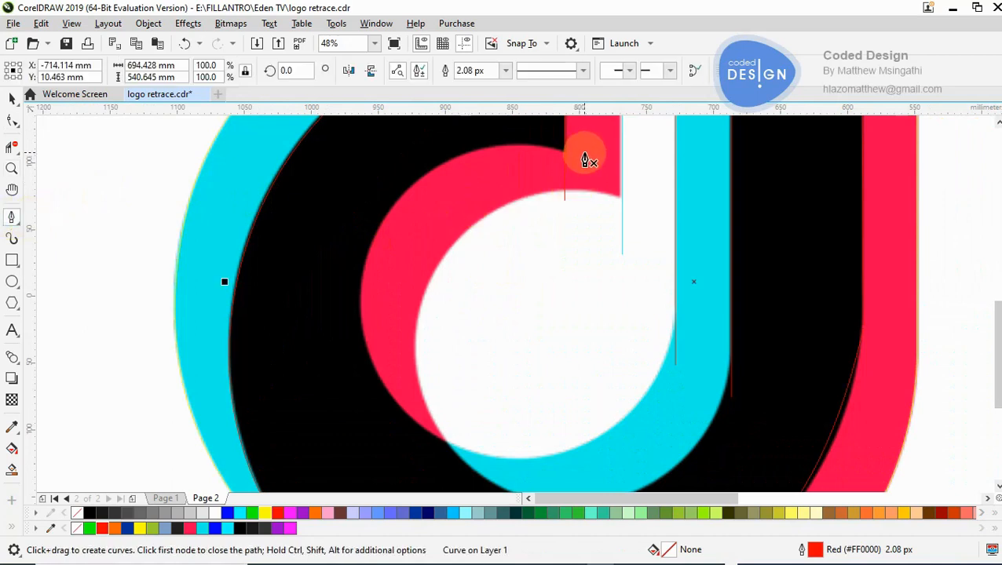
left_click(585, 154)
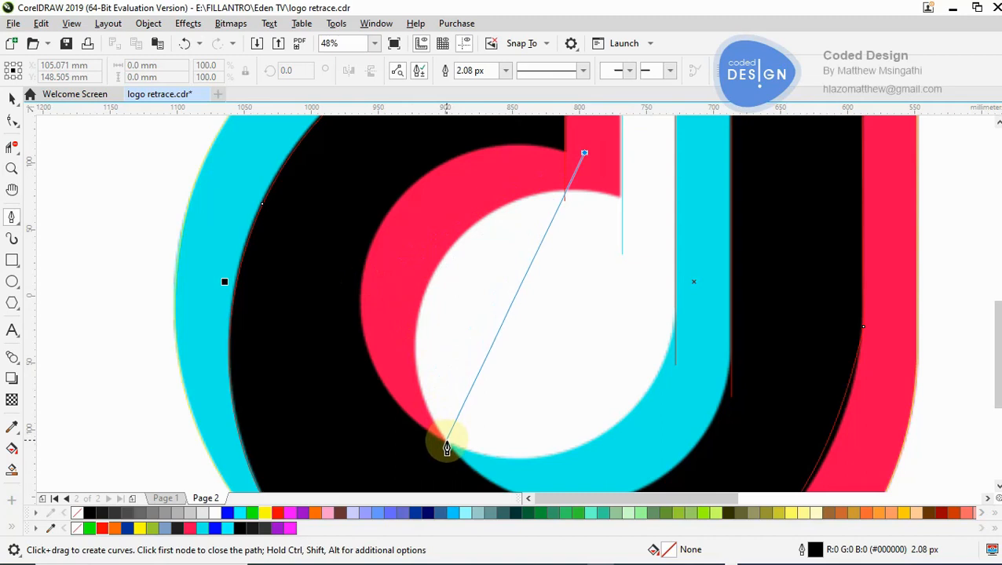
left_click(444, 445)
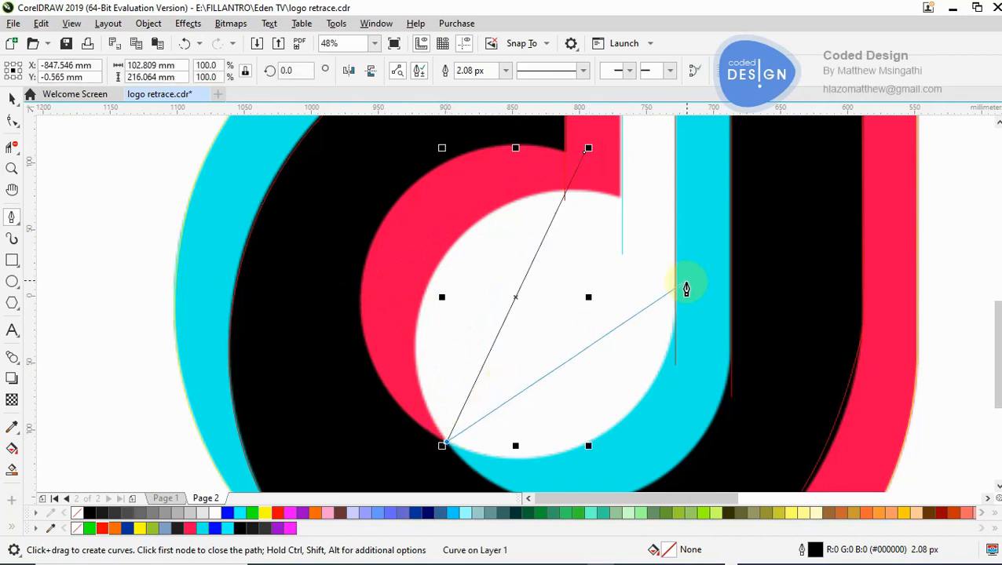
left_click(696, 298)
double_click(698, 298)
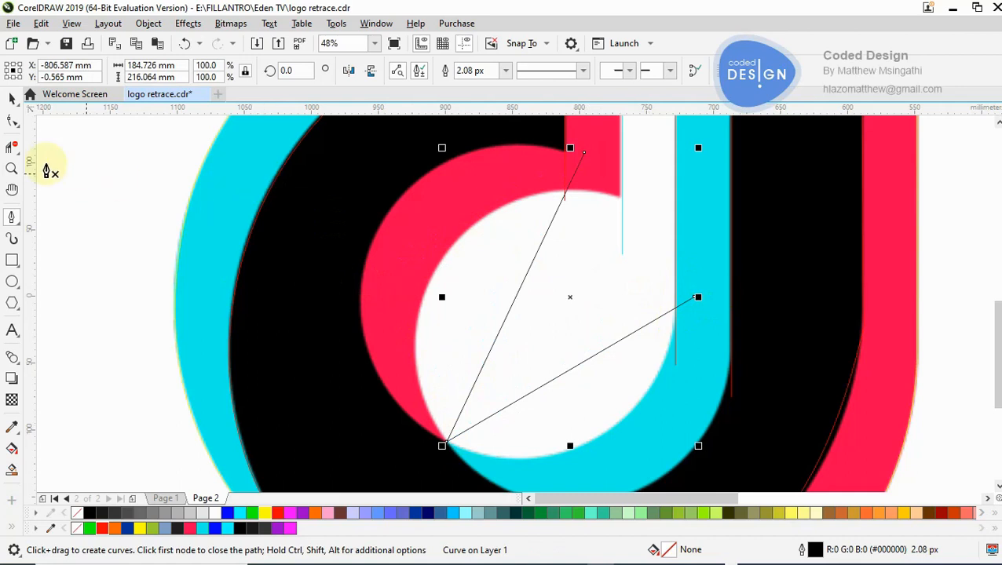
- Convert the new path's first segment to a curve, bend it onto the pink crescent's outer left edge and add a node there
left_click(13, 122)
left_click(504, 319)
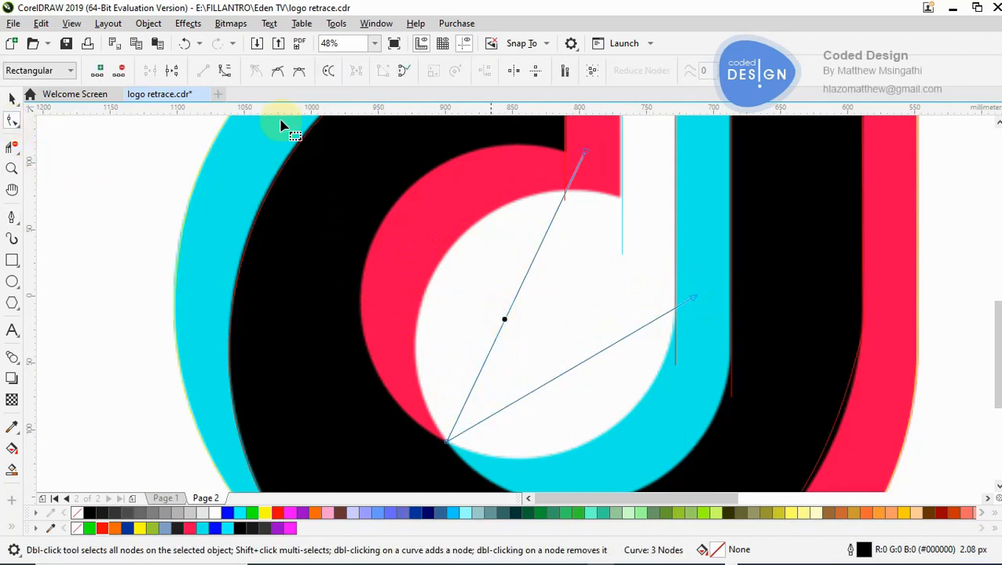
left_click(228, 72)
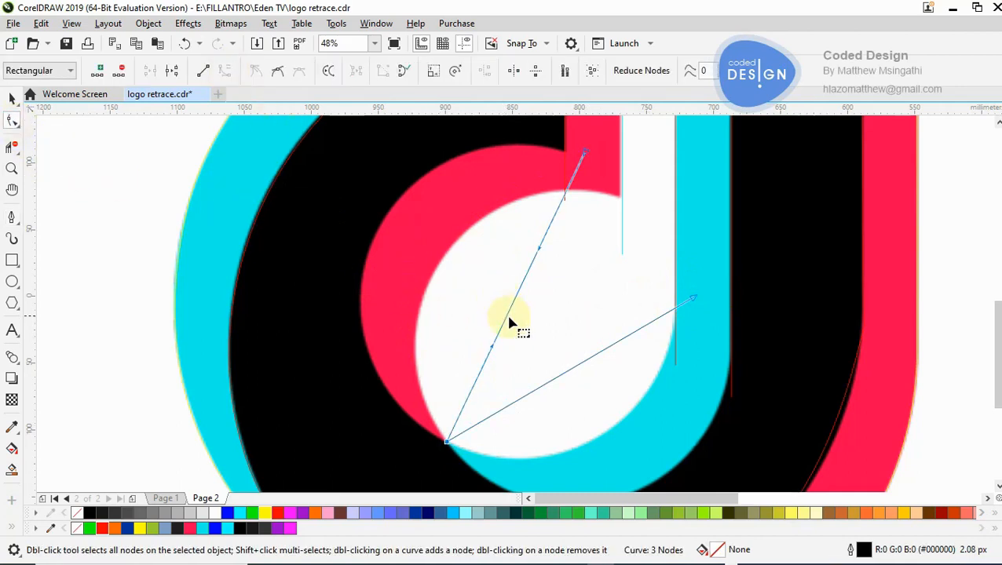
left_click_drag(506, 317, 365, 257)
double_click(365, 256)
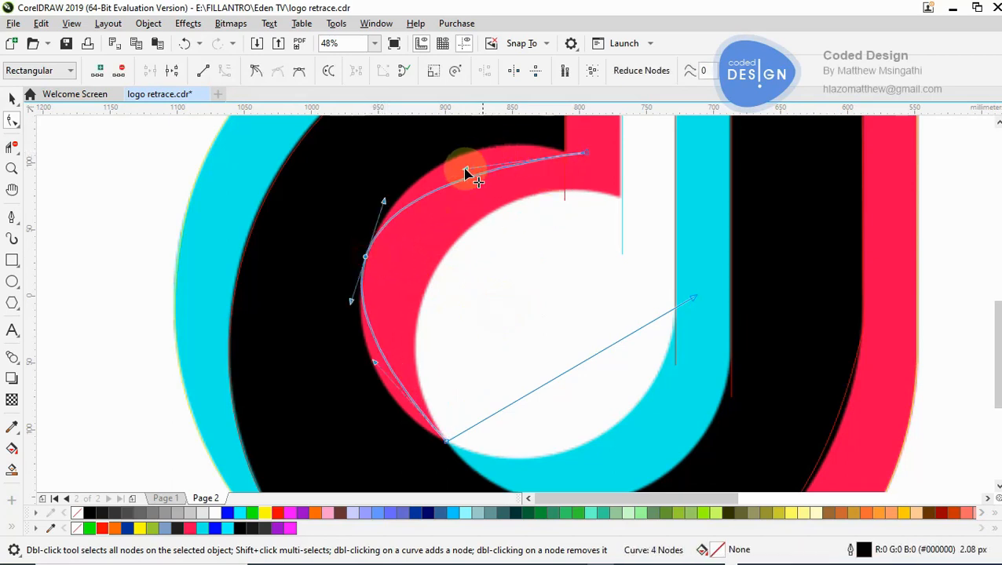
- Adjust the handles at the black path's upper end and lower corner node to follow the pink crescent's outer edge
left_click(565, 143)
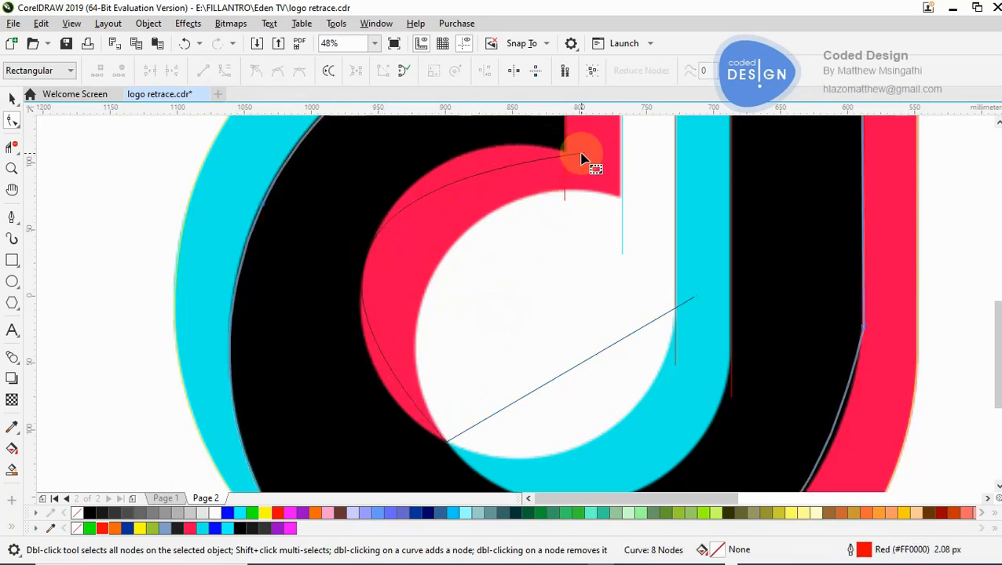
left_click(582, 155)
left_click(585, 154)
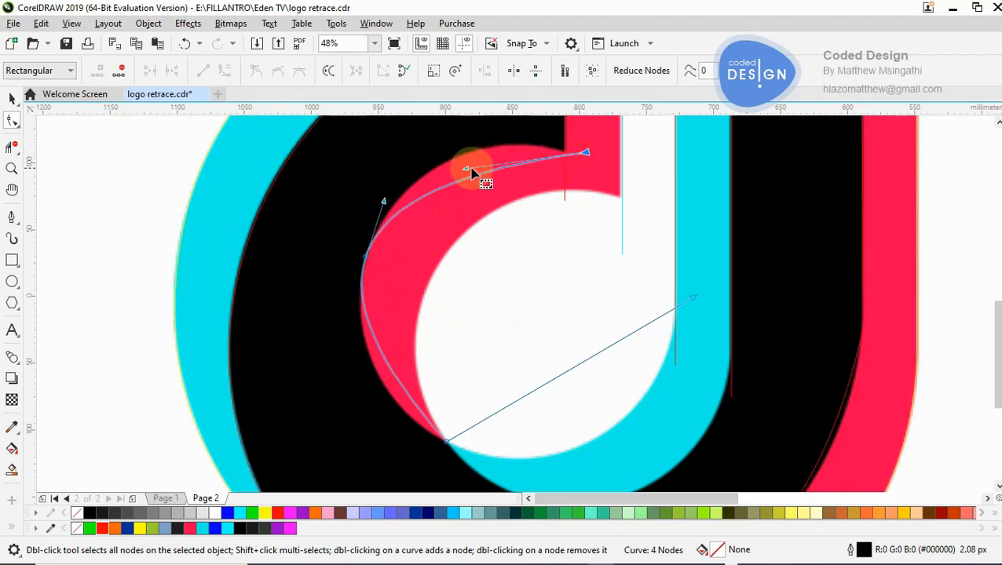
mouse_move(465, 169)
left_mouse_down()
mouse_move(470, 124)
mouse_move(461, 123)
mouse_move(452, 164)
left_mouse_up()
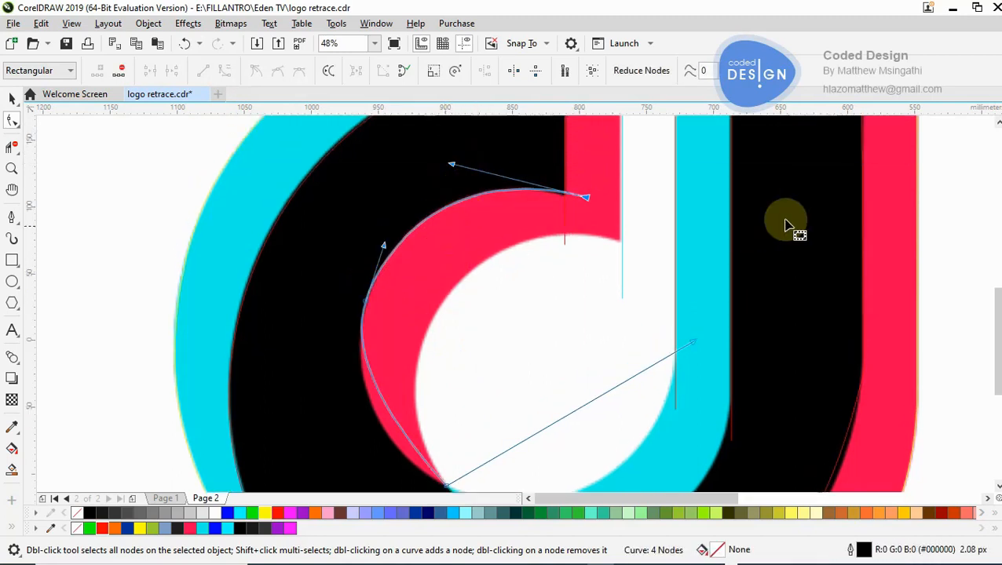
scroll(599, 403, "down", 2)
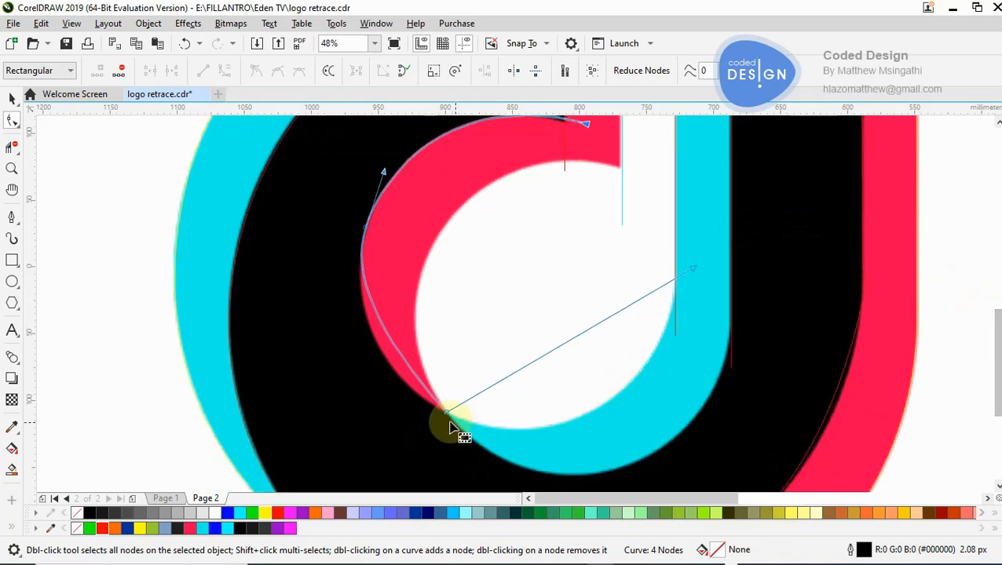
left_click_drag(446, 417, 358, 381)
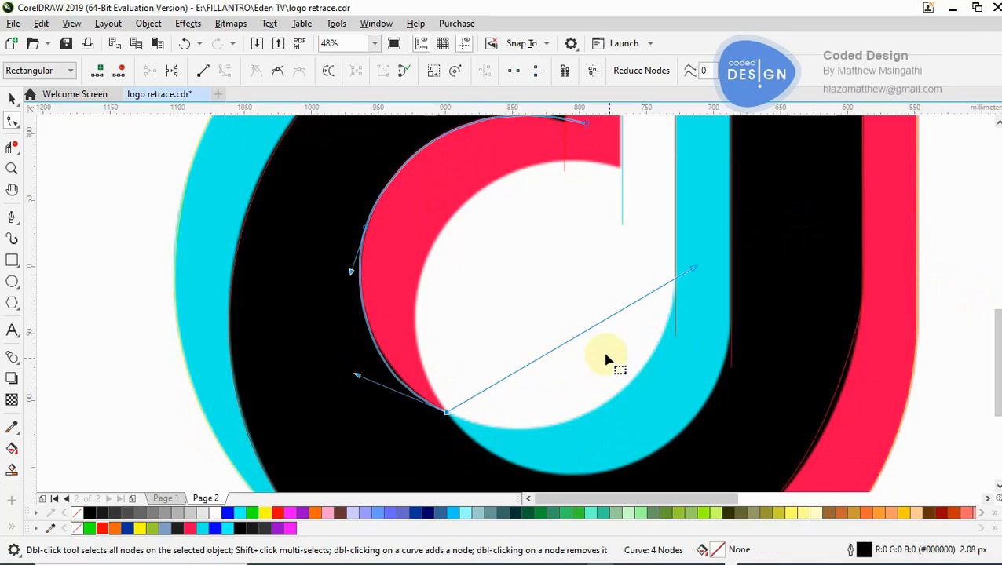
- Convert the black path's second segment to a curve and shape it along the boundary between the white circle and cyan
left_click(581, 335)
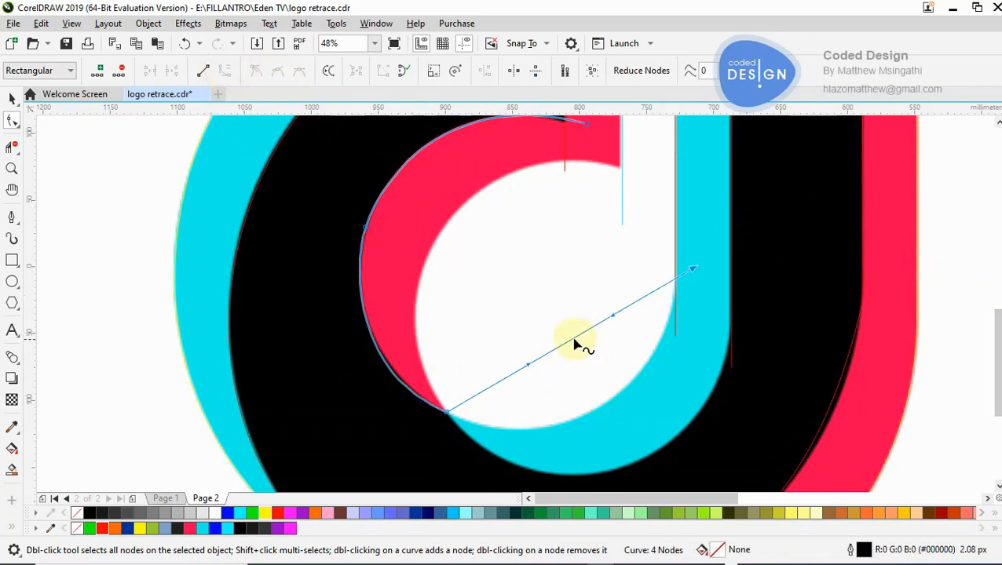
mouse_move(572, 339)
left_mouse_down()
mouse_move(597, 390)
mouse_move(593, 413)
left_mouse_up()
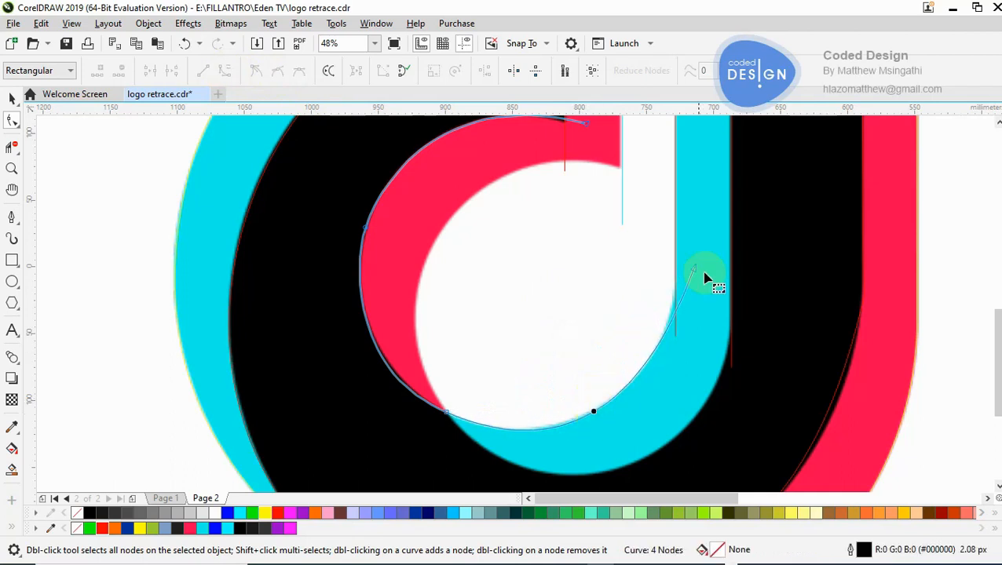
left_click_drag(696, 271, 660, 350)
left_click_drag(638, 411, 596, 449)
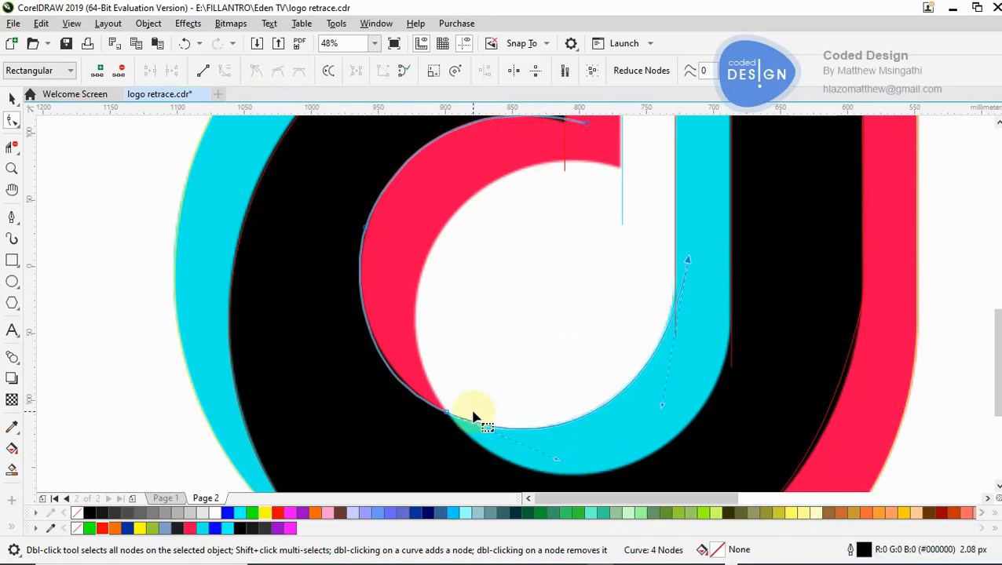
- Examine how closely the black path follows the hook's inner edges, especially at the black shape's inner corner
key("z")
right_click(519, 381)
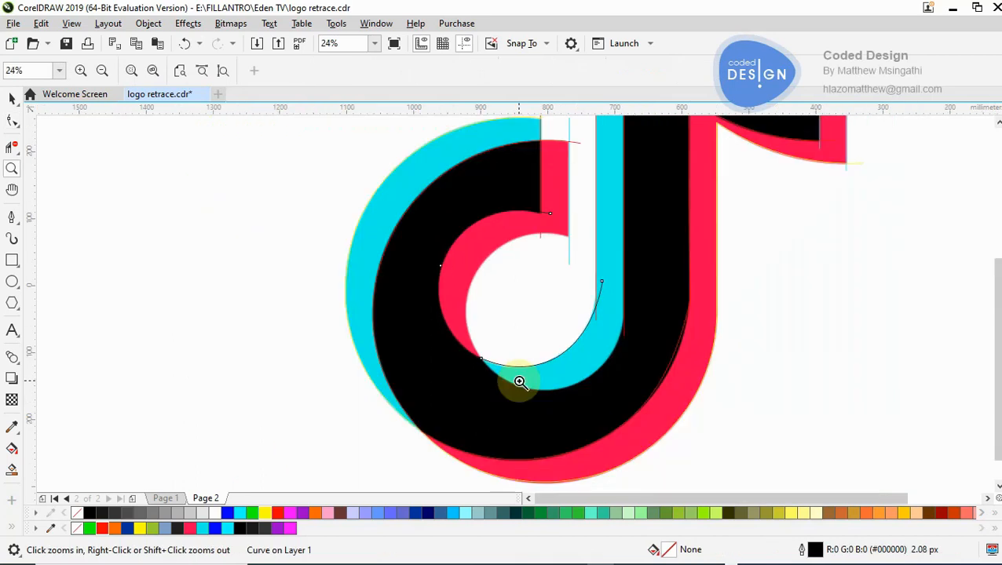
left_click(557, 298)
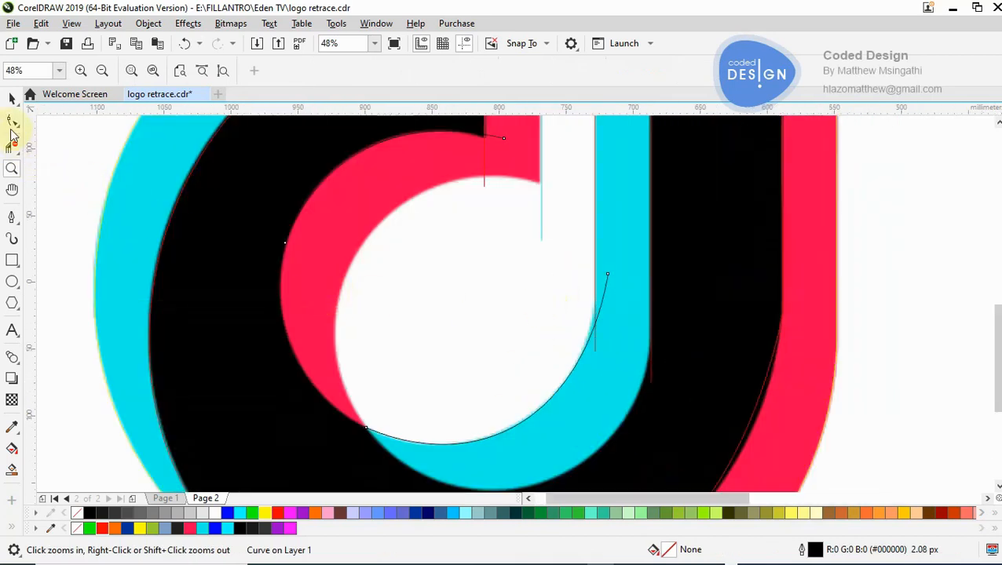
left_click(11, 218)
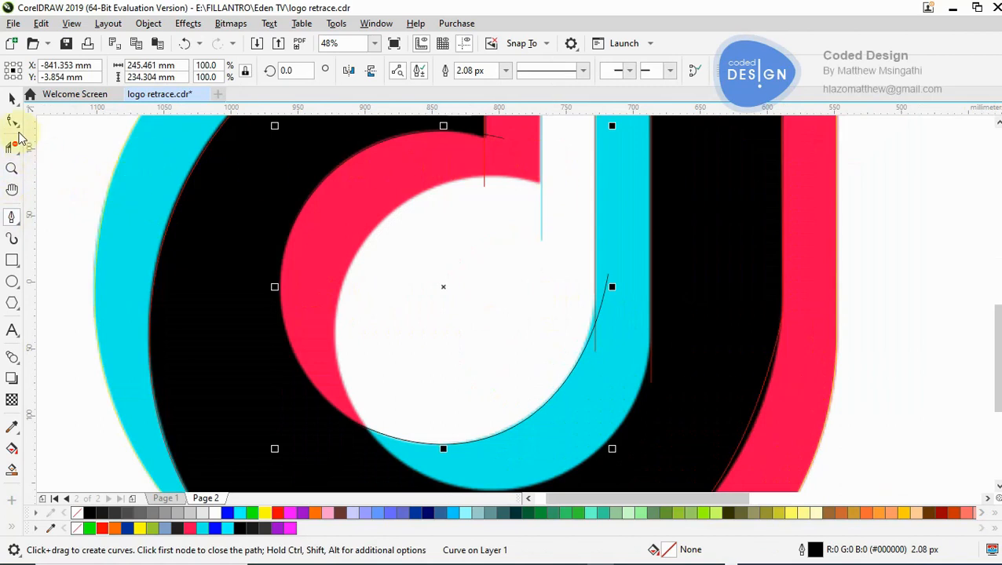
left_click(10, 119)
key("z")
key("a")
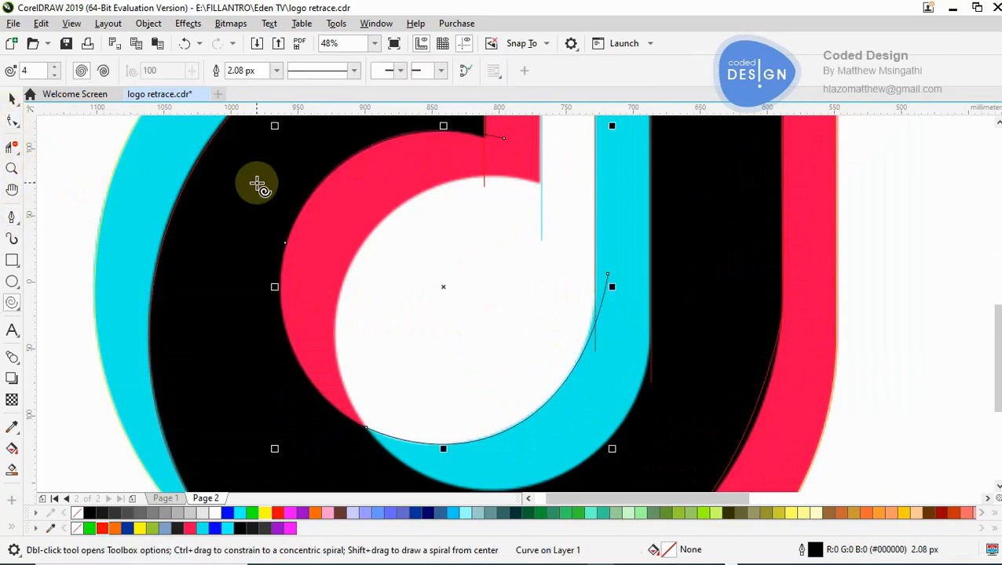
key("z")
left_click(470, 147)
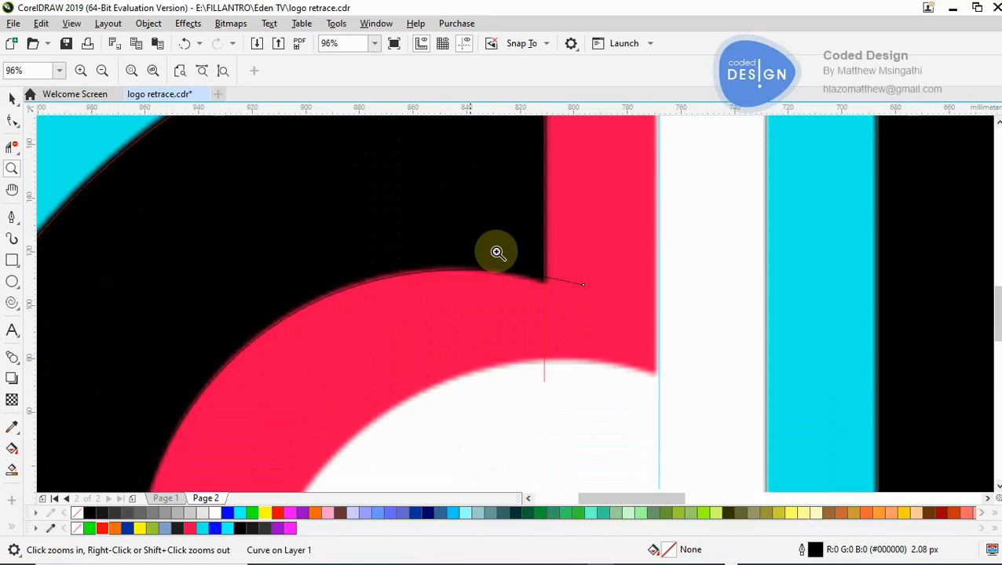
left_click(531, 297)
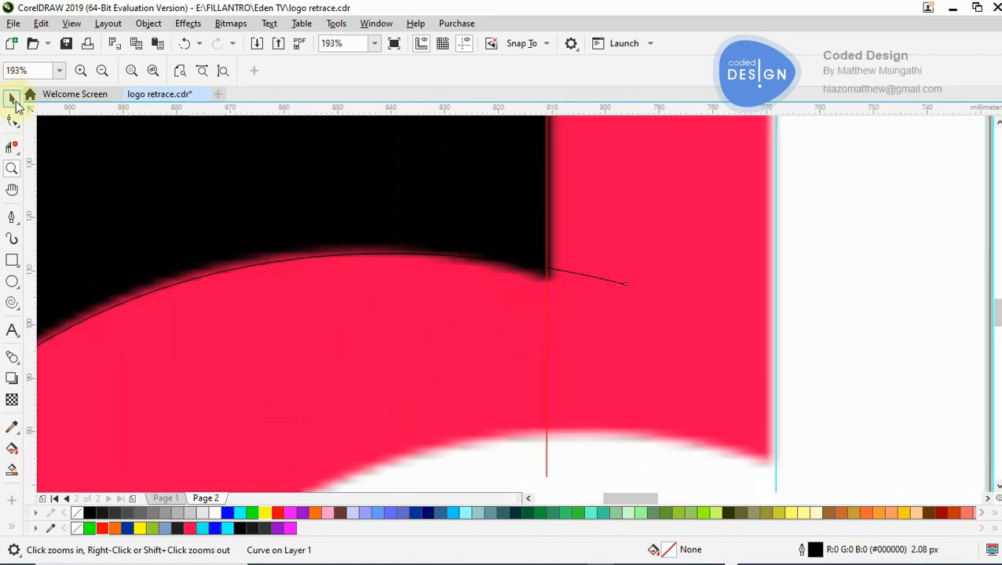
- Lower the black path's upper end node about 2.5 mm and adjust its handle to follow the pink crescent's outer edge
left_click(11, 122)
left_click(617, 281)
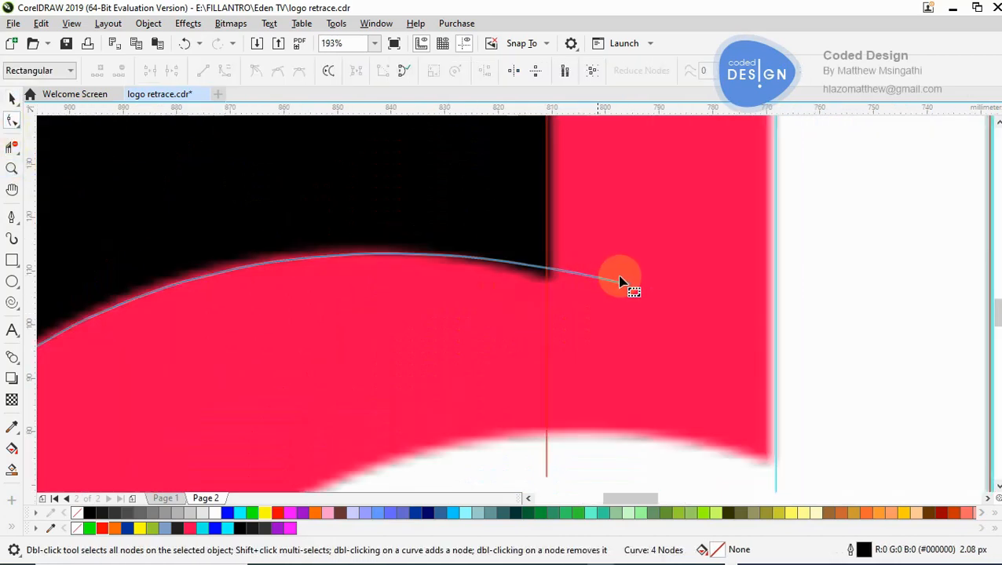
left_click_drag(627, 288, 627, 298)
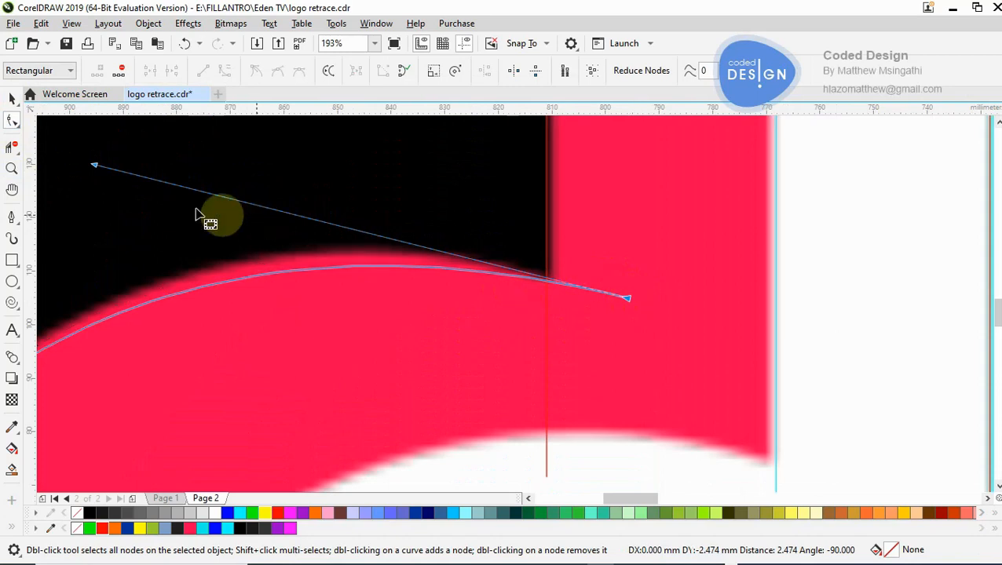
left_click_drag(95, 164, 113, 130)
key("F3")
key("F3")
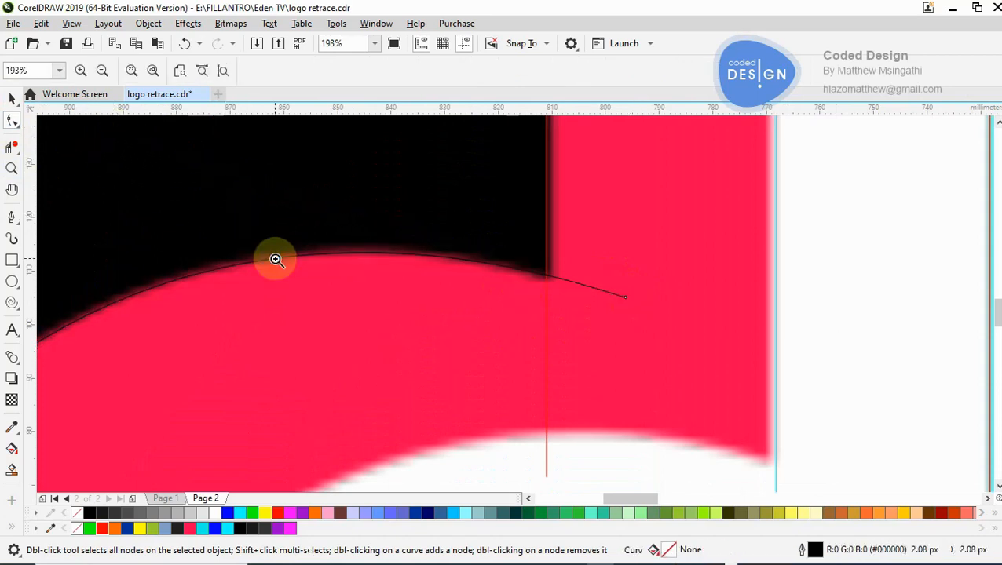
- Draw a three-node open path from beyond the pink hook's end to the crescent's lower tip and just past the cyan's inner-stem edge
key("F3")
key("F3")
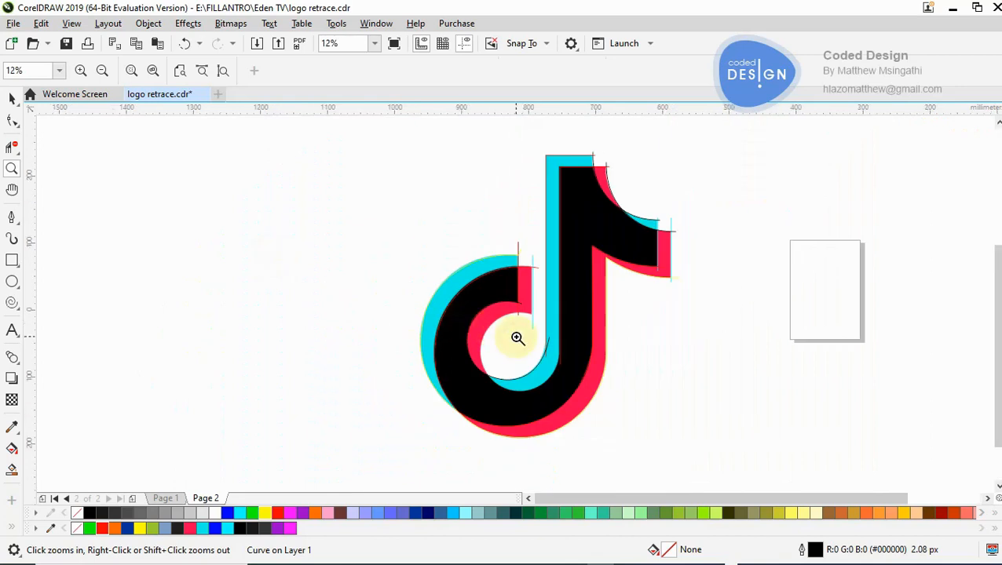
left_click(516, 338)
left_click(531, 322)
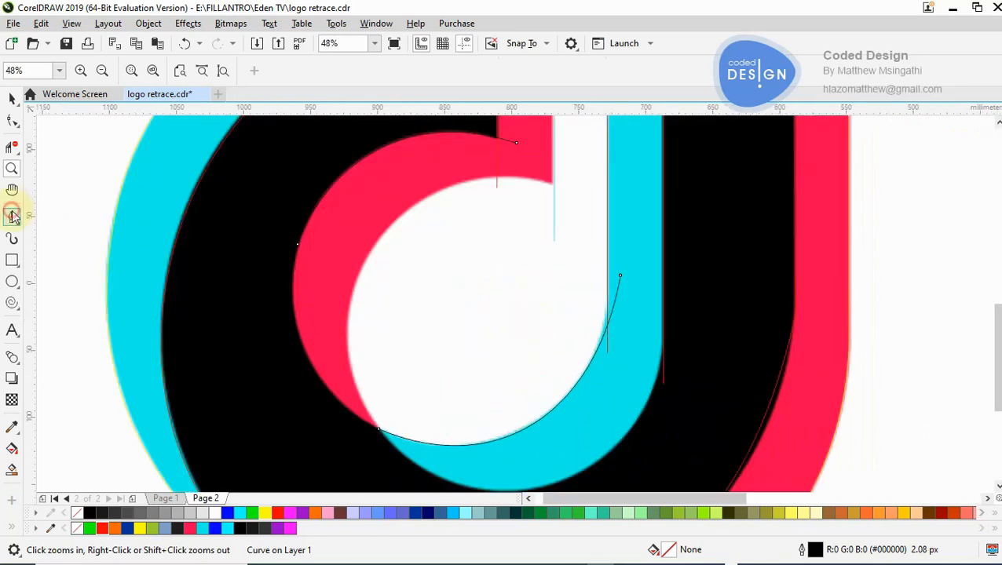
left_click(12, 217)
left_click(570, 186)
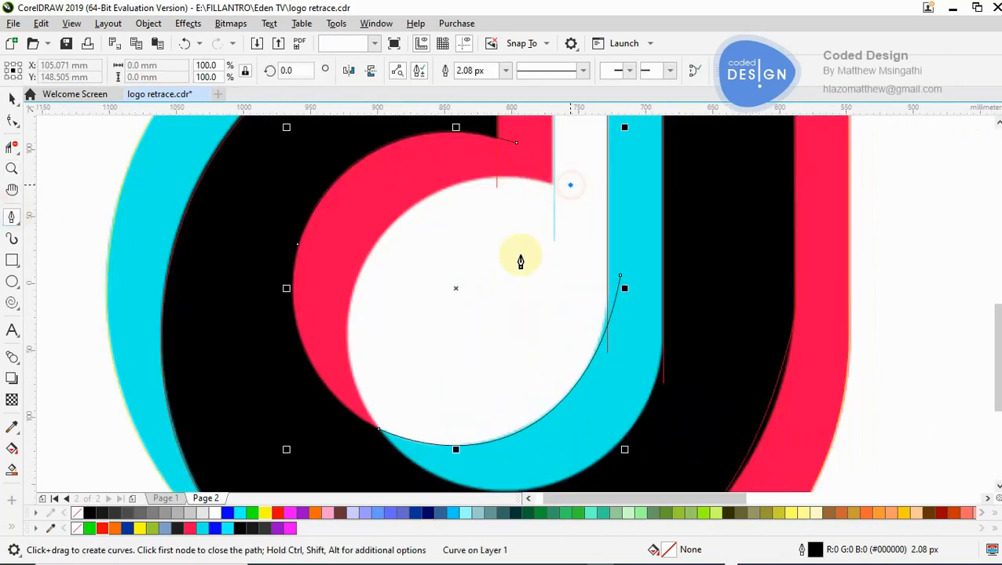
left_click(377, 433)
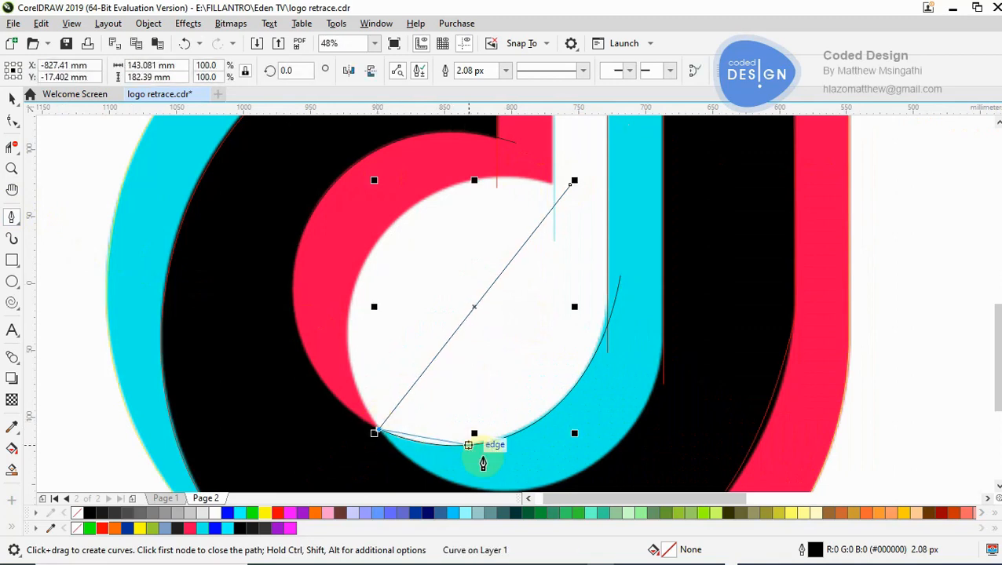
left_click_drag(519, 433, 680, 351)
double_click(680, 348)
left_click(692, 277, "ctrl")
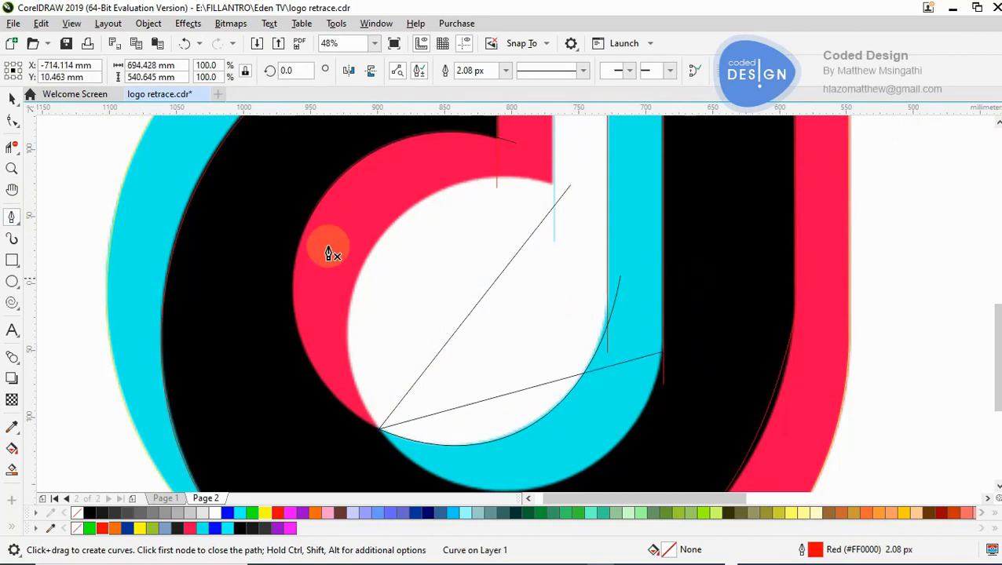
- Convert the new path's segments to curves, add a node on the first and fit it along the pink crescent's inner edge
key("F10")
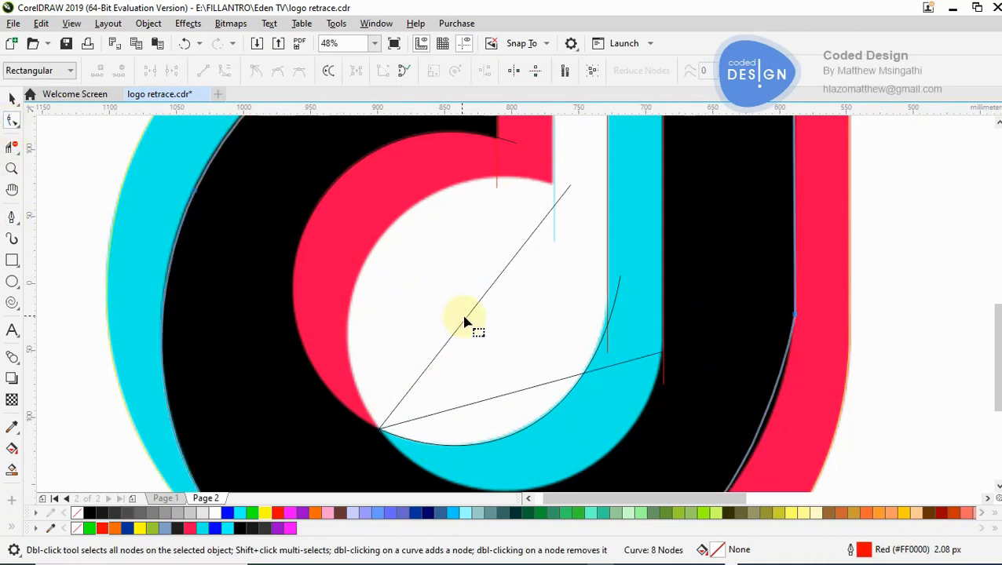
left_click(465, 320)
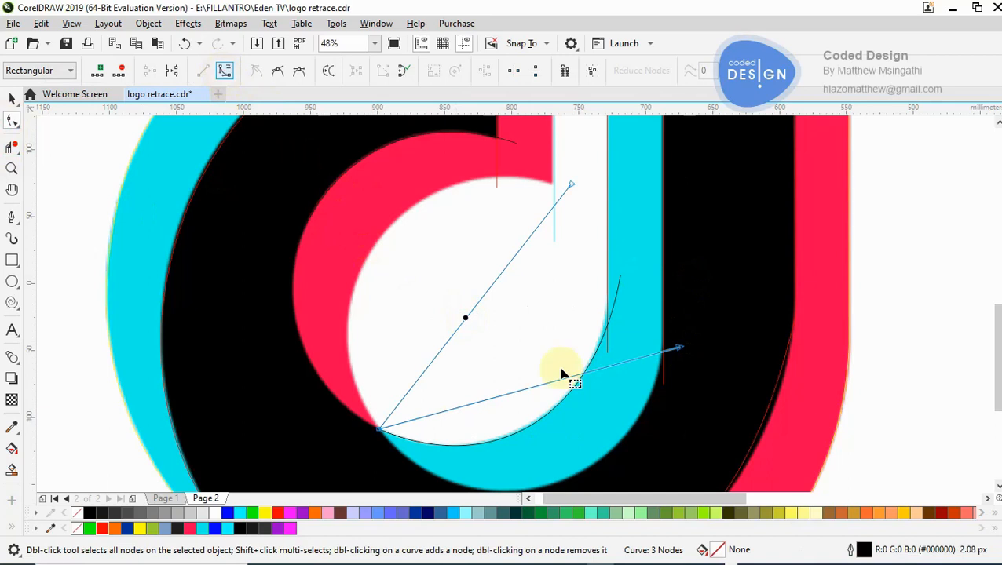
left_click(537, 386)
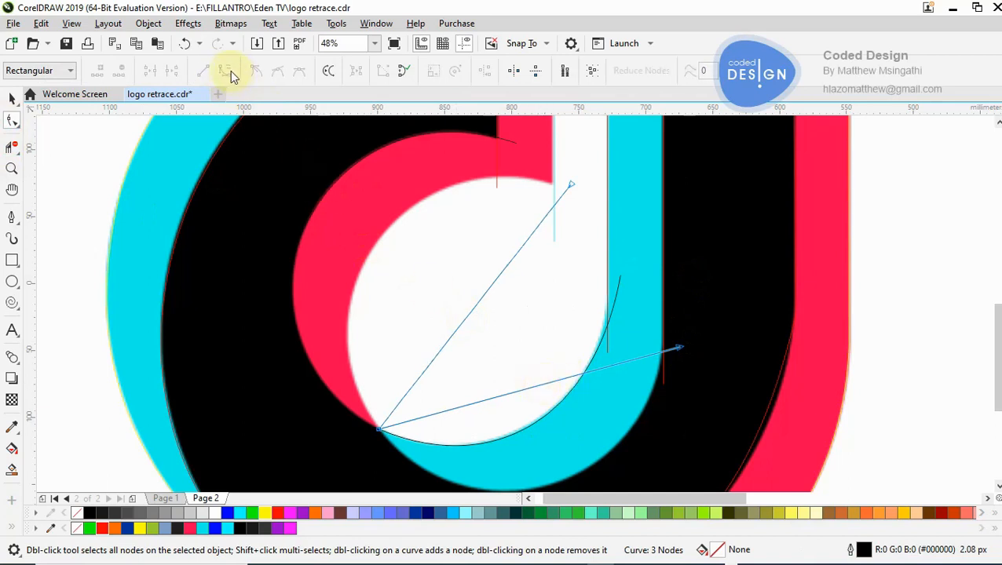
left_click(510, 394)
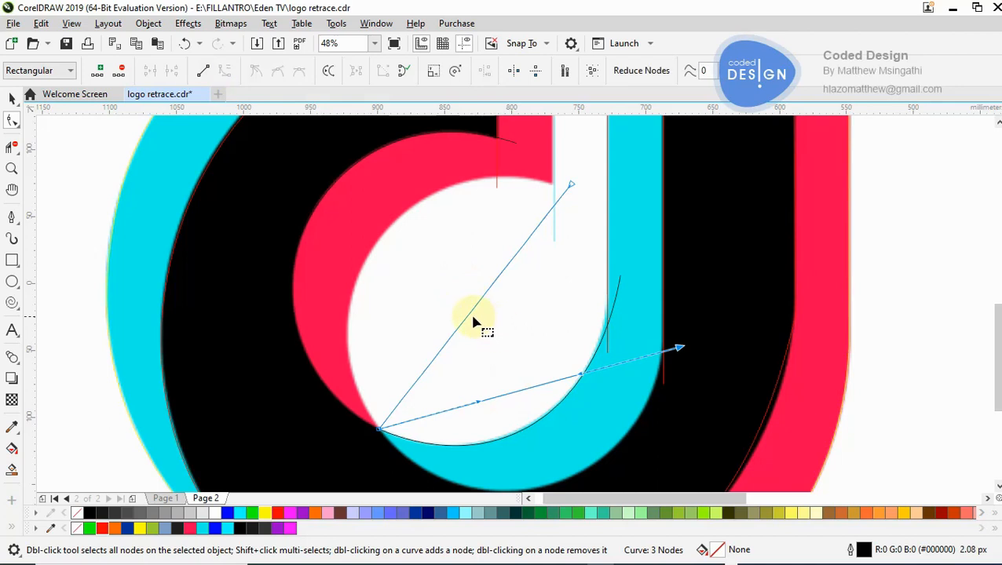
left_click_drag(468, 321, 372, 248)
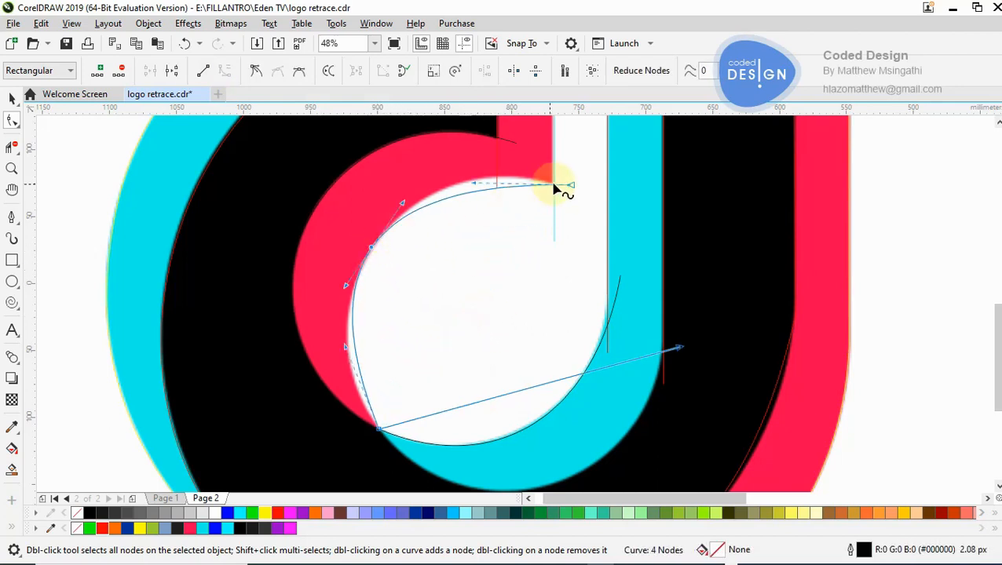
left_click_drag(474, 189, 455, 161)
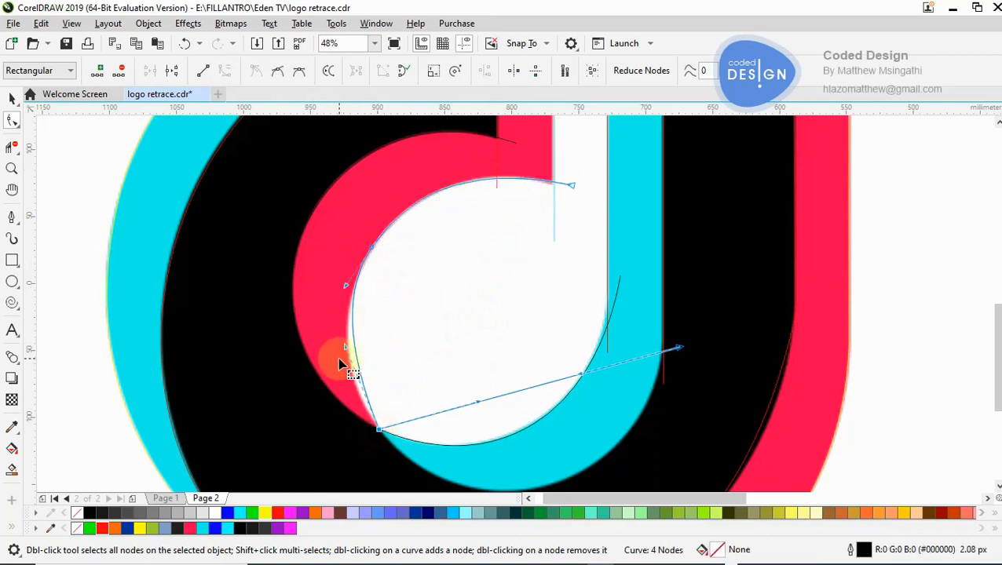
left_click_drag(352, 350, 328, 364)
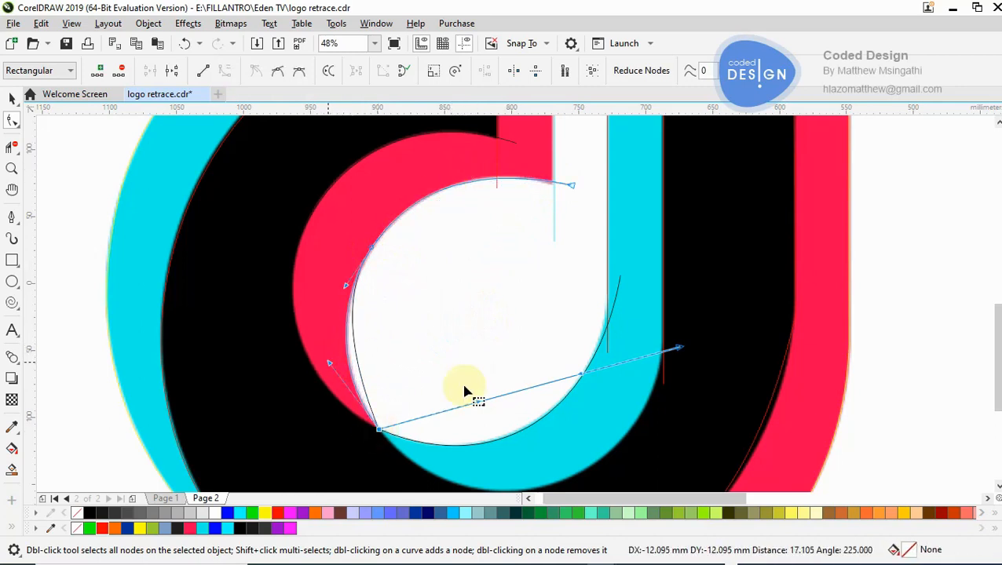
- Bend the path's second segment along the cyan's lower boundary with the black shape and adjust its handles to fit
left_click_drag(464, 392, 533, 446)
left_click_drag(680, 298, 676, 276)
left_click_drag(591, 421, 640, 433)
scroll(994, 363, "down", 2)
left_click_drag(496, 449, 481, 449)
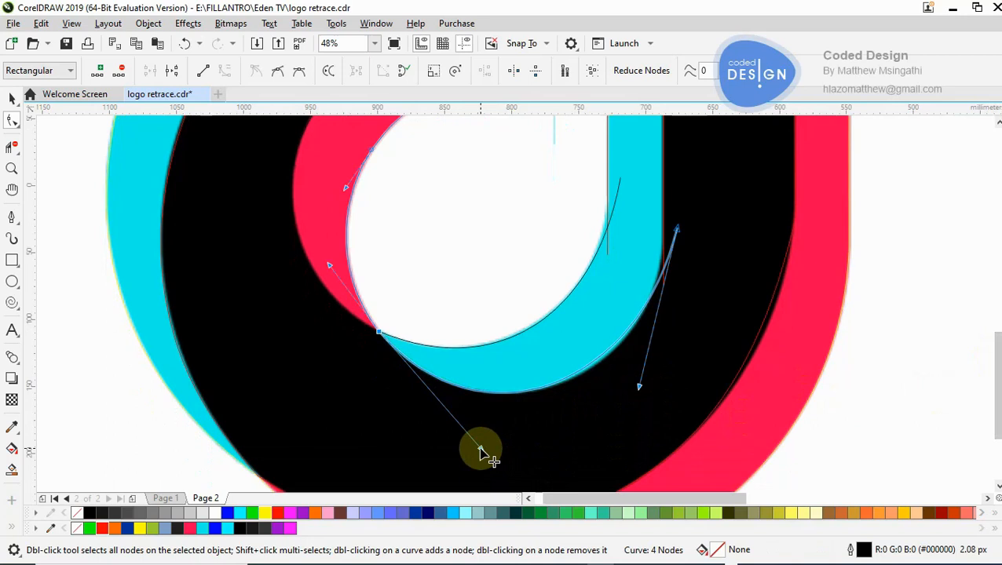
left_click_drag(999, 376, 999, 344)
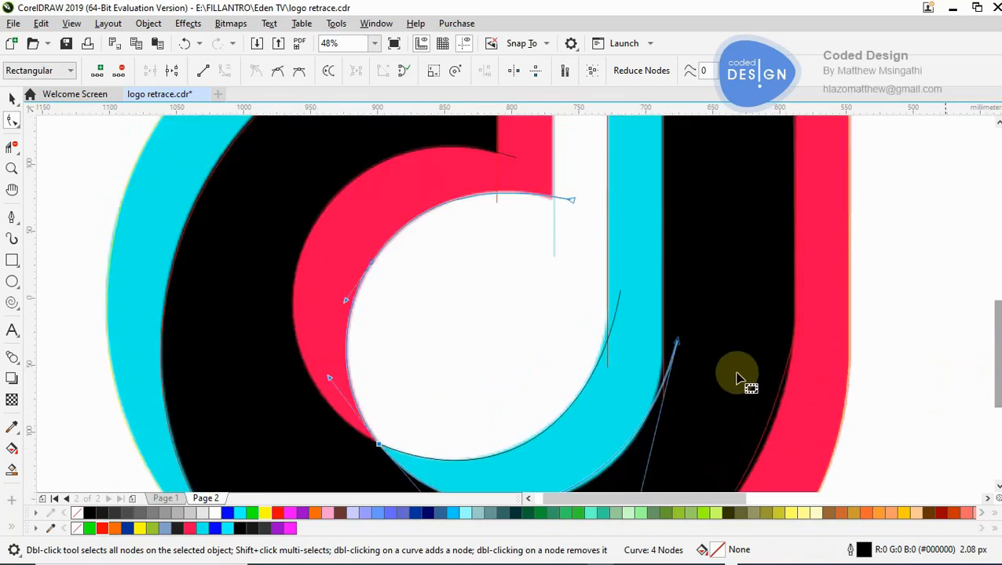
- Save the logo retrace document and deselect the path
key("z")
right_click(513, 344)
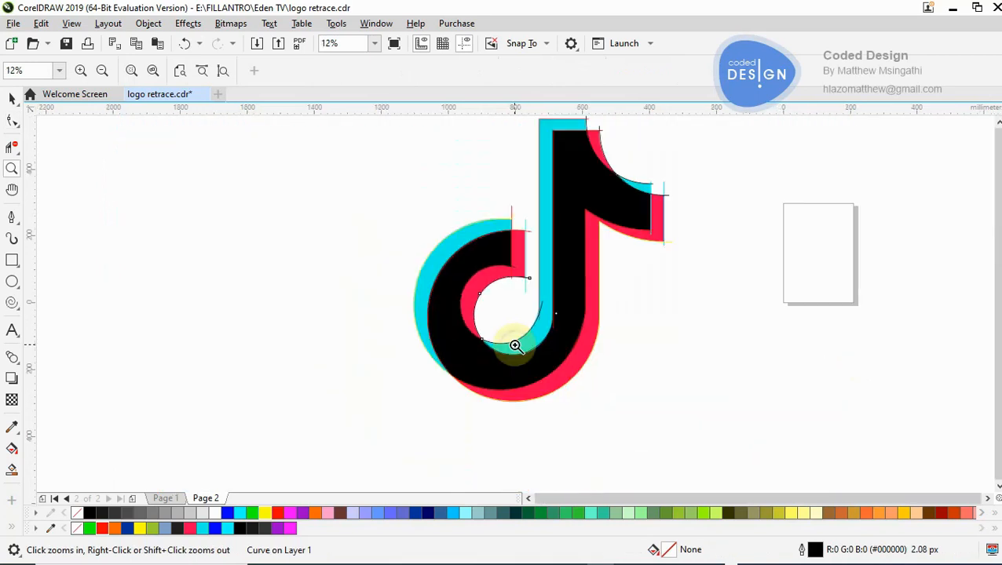
left_click(598, 220)
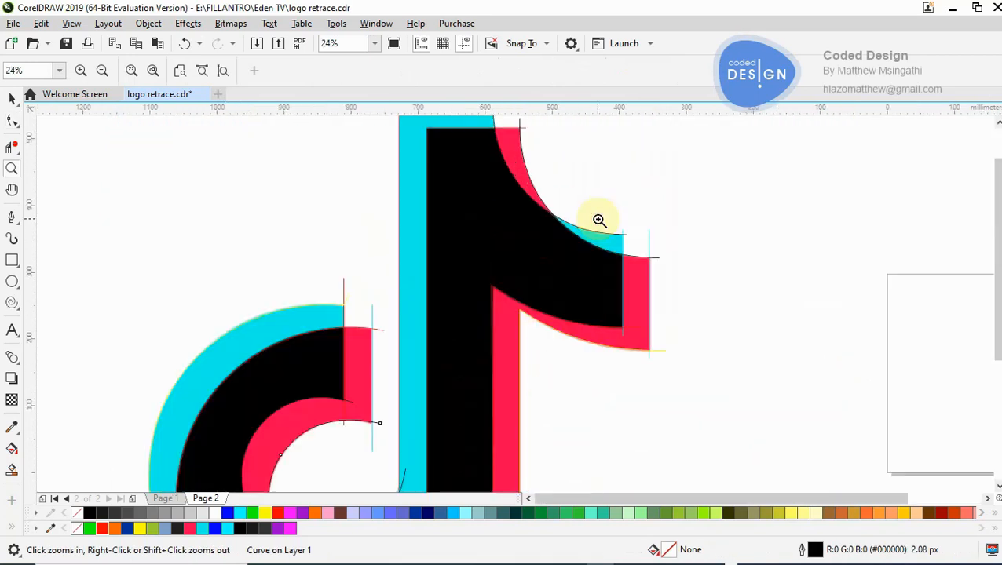
right_click(546, 235)
right_click(546, 235)
left_click(523, 331)
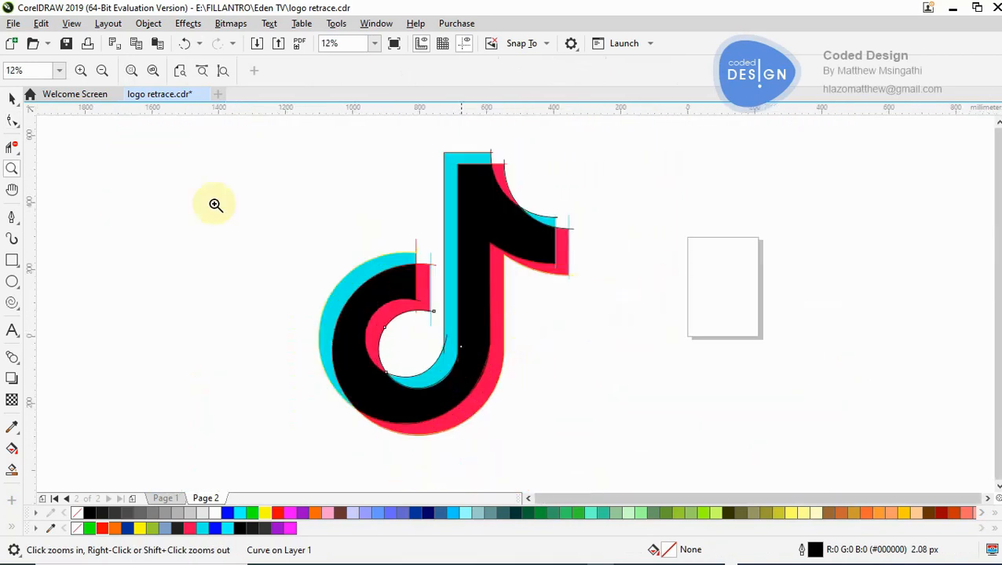
left_click(11, 100)
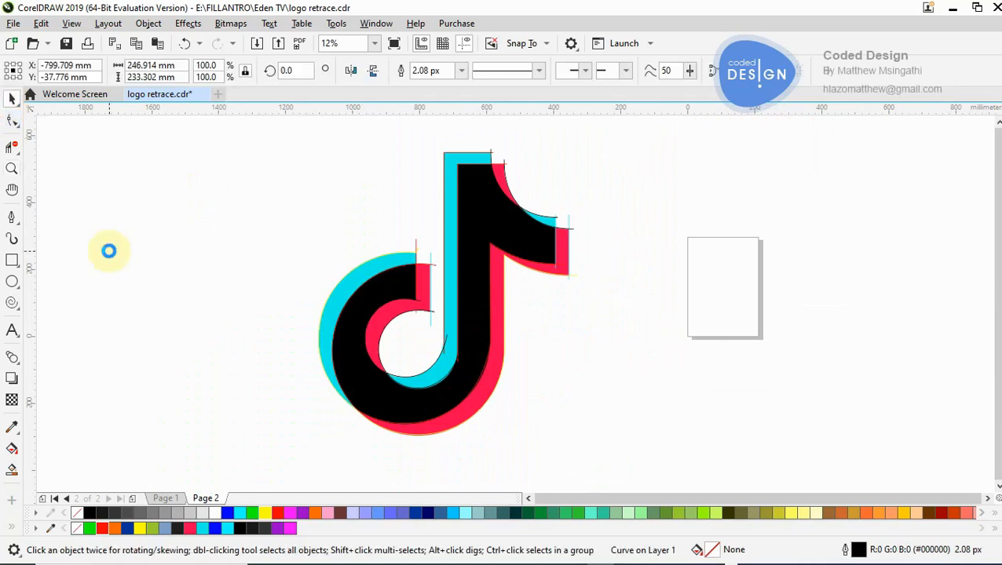
key("ctrl+s")
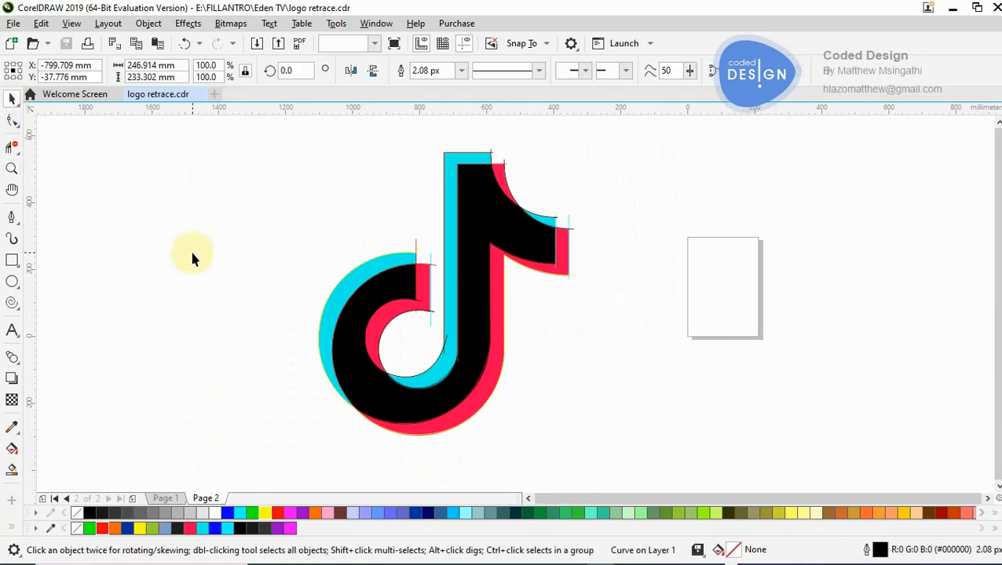
left_click(192, 254)
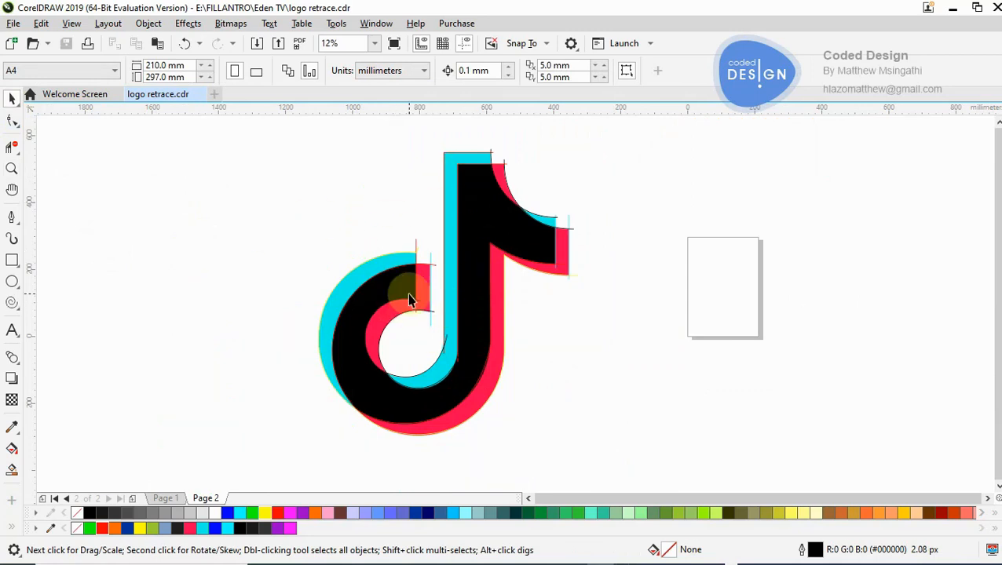
- Move the logo bitmap aside to expose the traced paths, and undo the move
left_click(414, 239)
left_click_drag(419, 218, 254, 201)
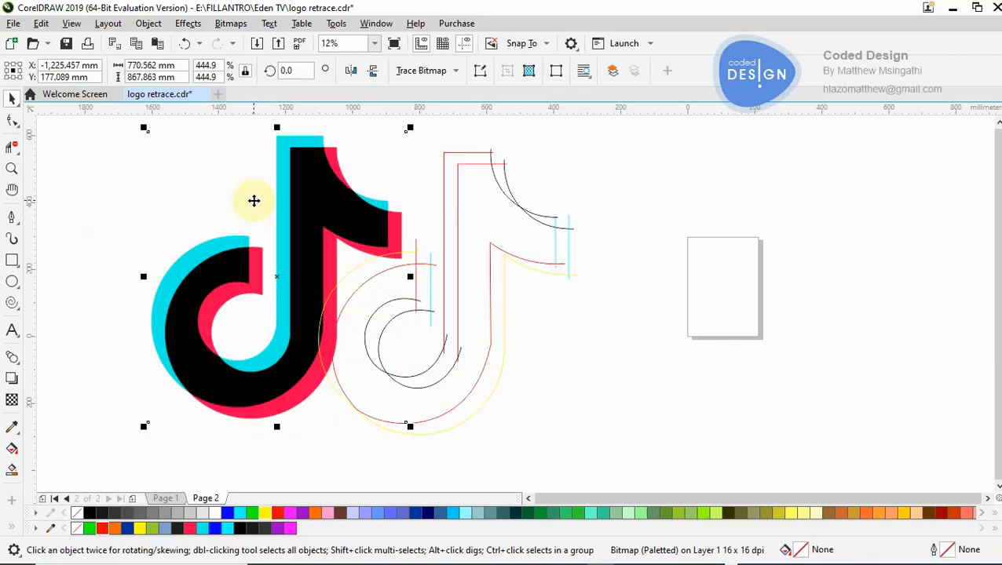
key("ctrl+z")
mouse_move(403, 217)
left_mouse_down()
mouse_move(363, 226)
mouse_move(358, 217)
left_mouse_up()
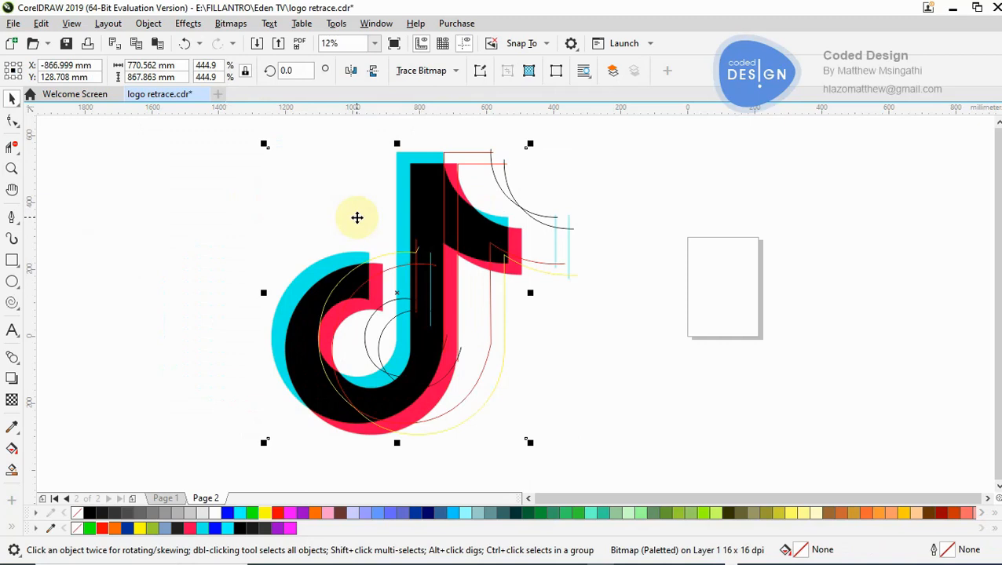
key("ctrl+z")
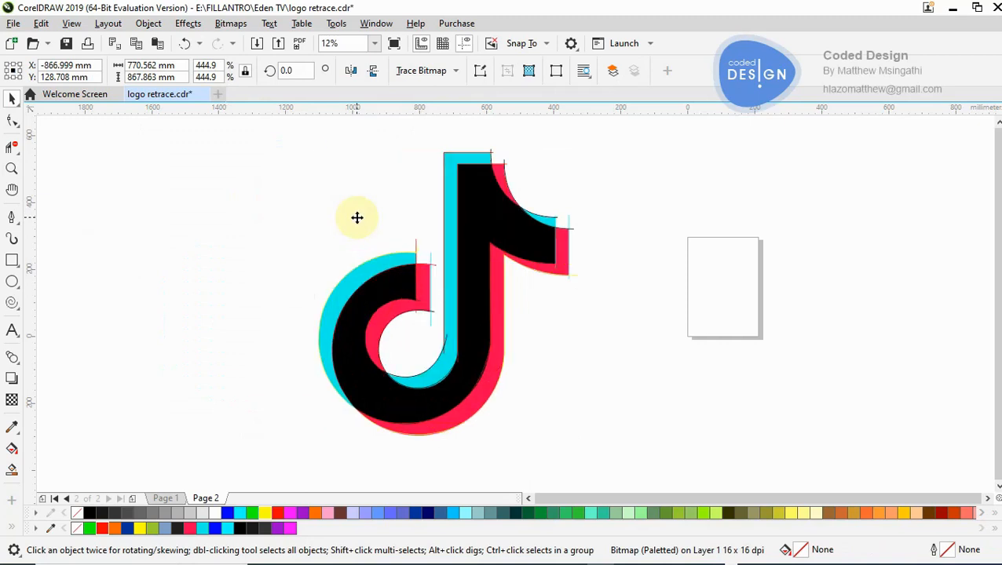
left_click(209, 232)
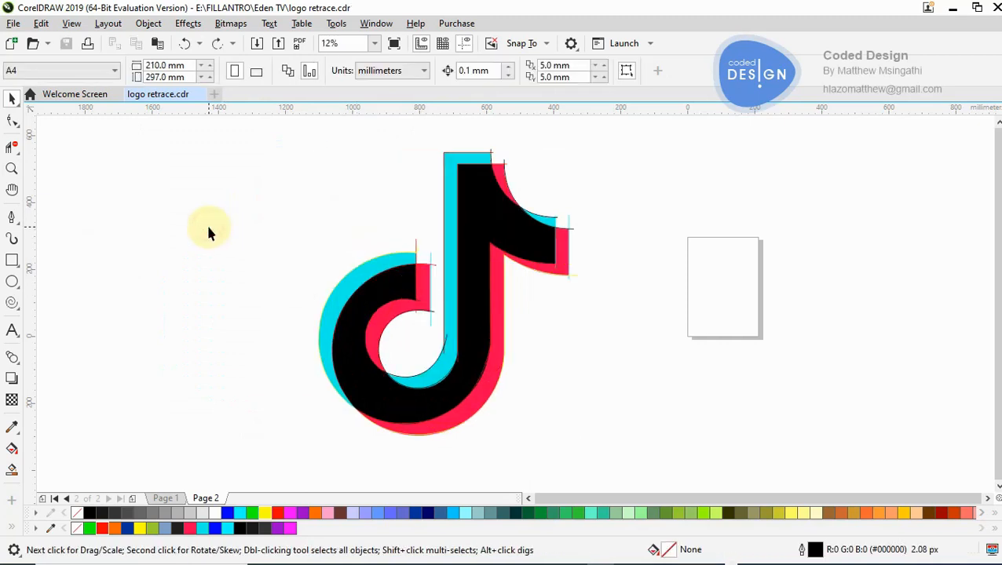
- Lock the logo bitmap in place and try to move it
left_click(417, 205)
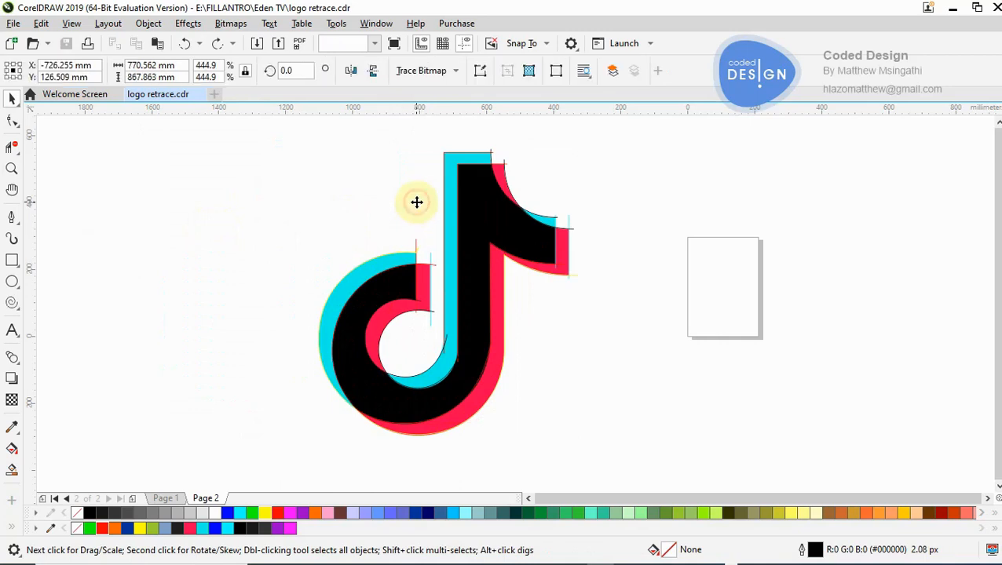
right_click(417, 206)
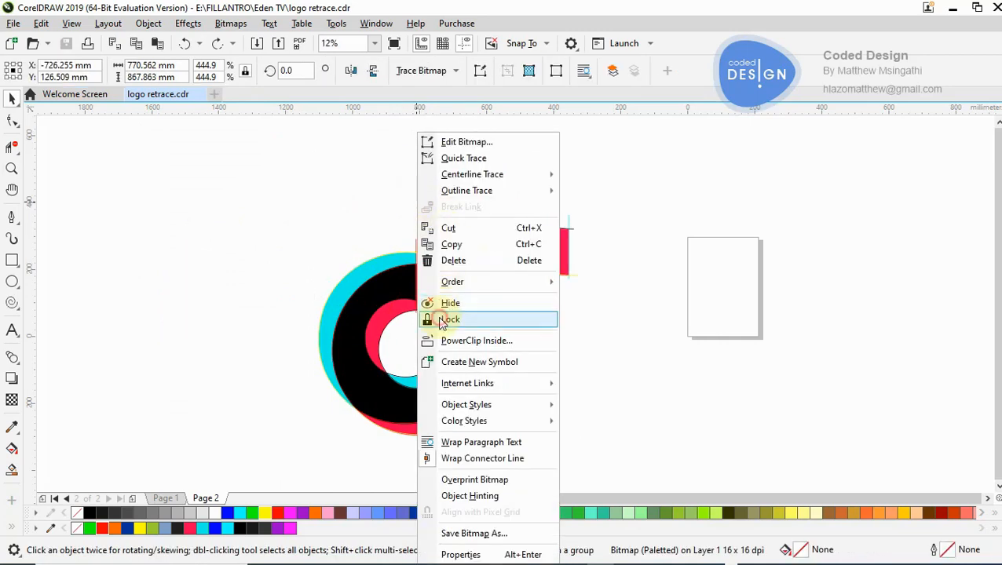
left_click(450, 320)
left_click(187, 259)
left_click_drag(311, 191, 403, 207)
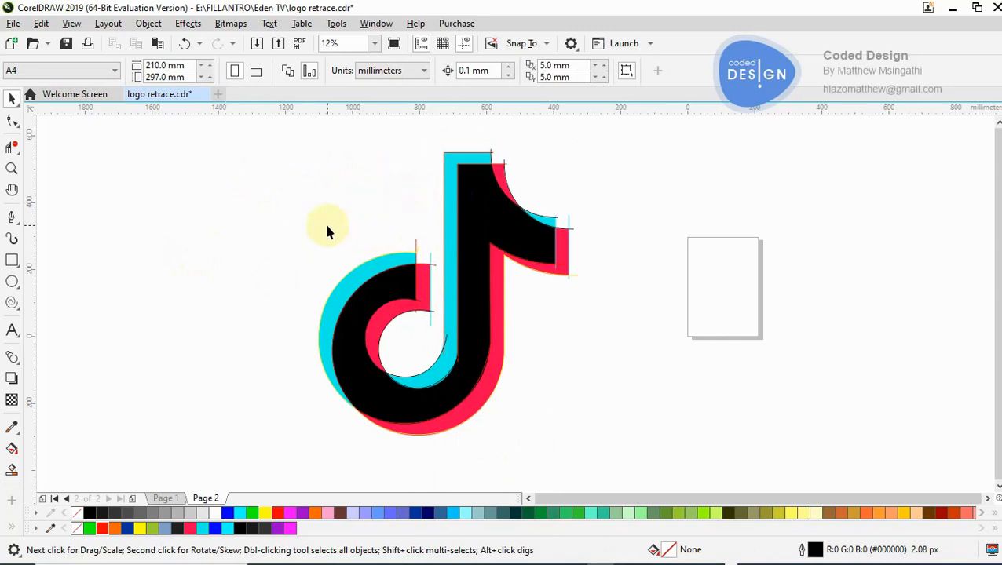
right_click(365, 227)
left_click(226, 221)
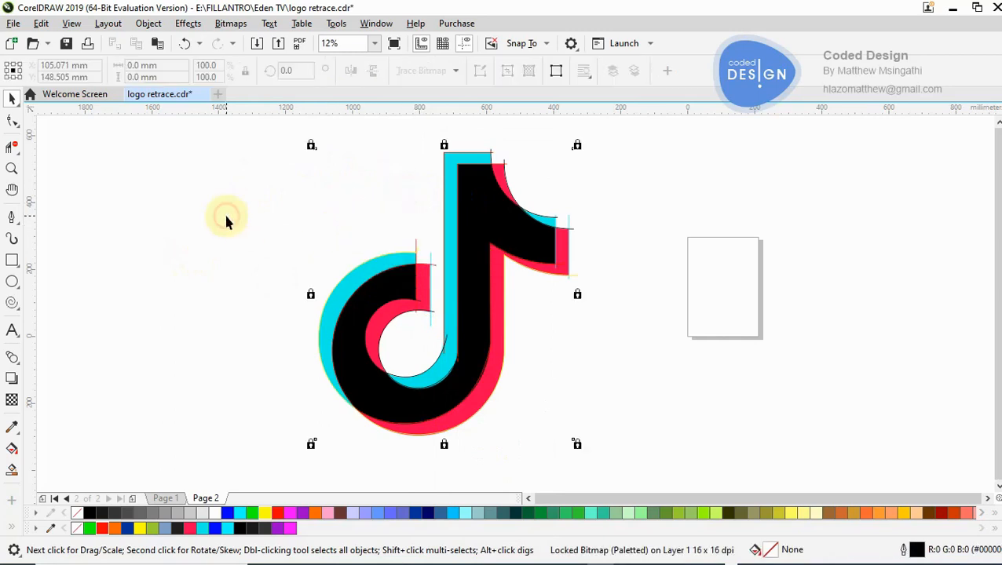
- Unlock the logo bitmap and deselect it
right_click(369, 204)
left_click(396, 237)
left_click(248, 236)
- Duplicate the logo bitmap together with all traced paths horizontally to the other side of the page, centred at about X 662 mm
key("z")
right_click(308, 221)
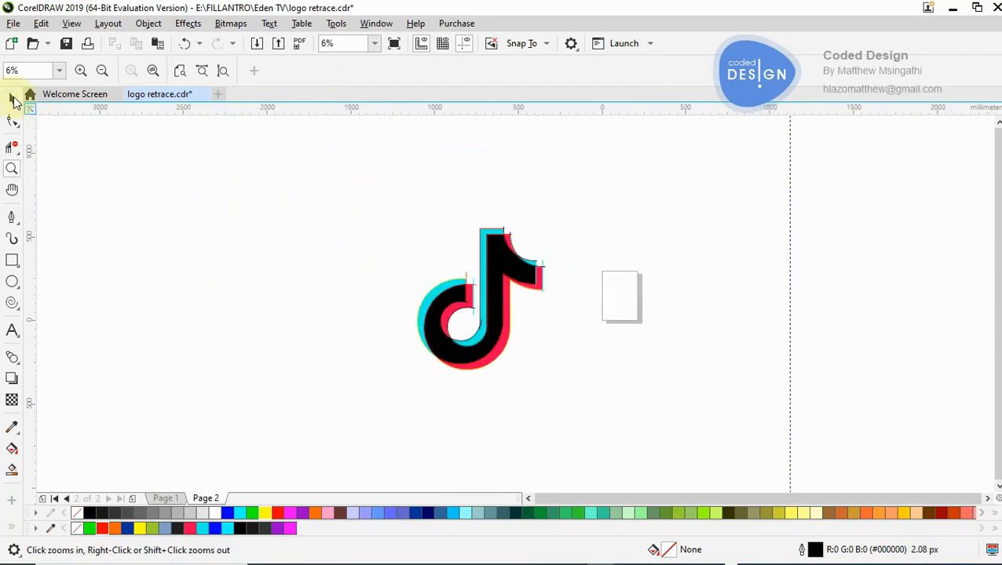
left_click_drag(253, 164, 525, 326)
left_click_drag(633, 429, 633, 426)
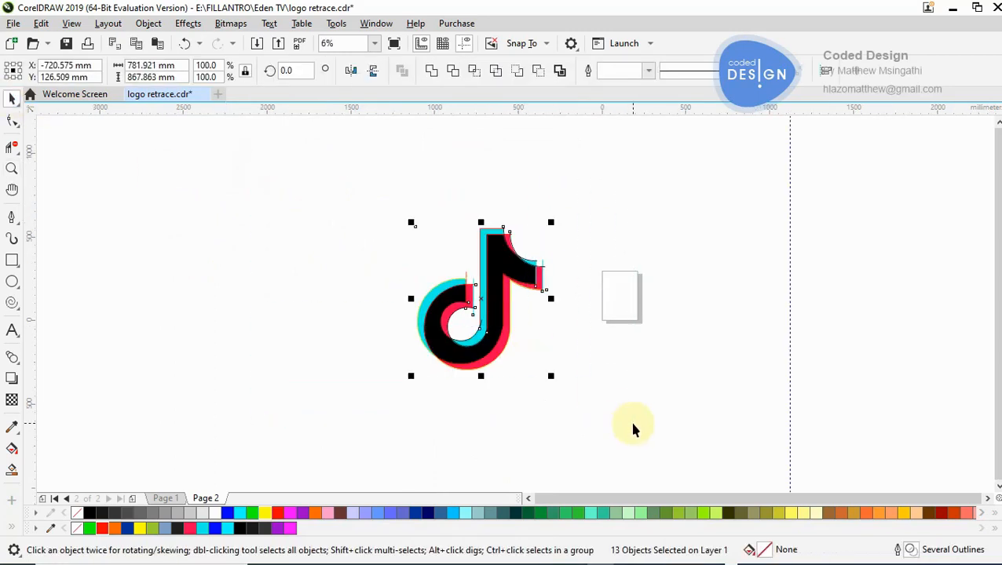
left_click_drag(591, 329, 712, 300)
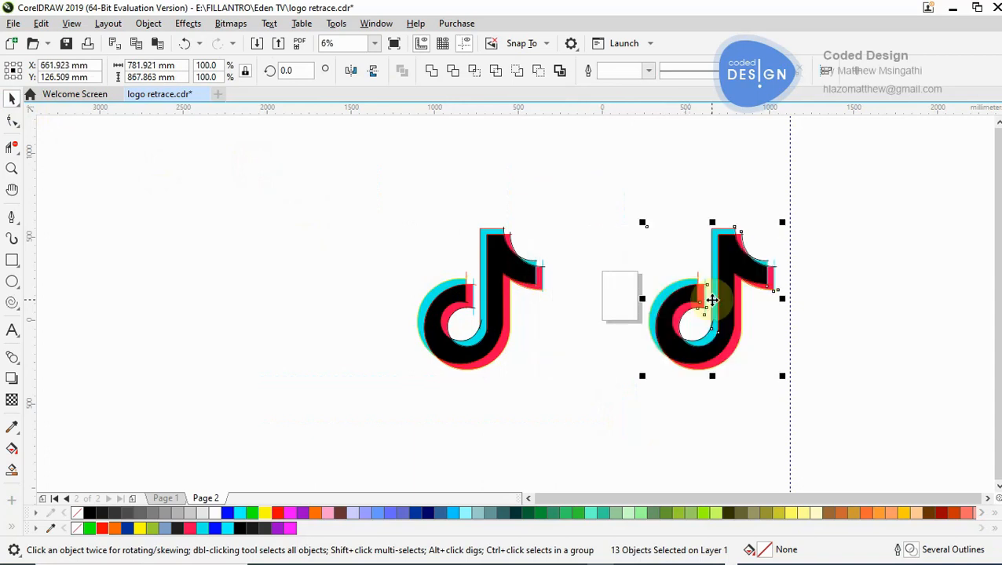
left_click(834, 296)
key("z")
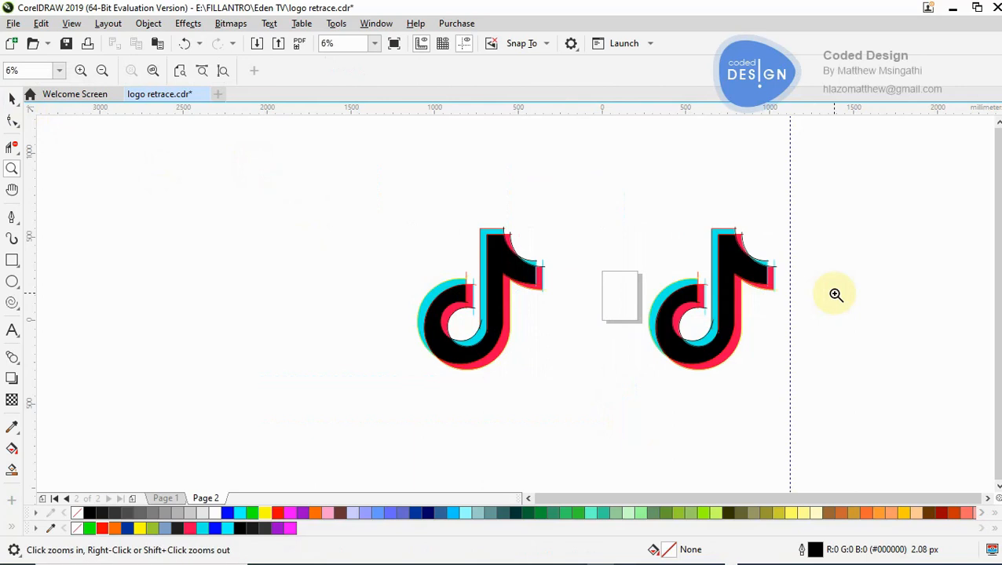
- Move the duplicate logo bitmap off its traced paths to the empty area on their right, centred at about X 1525 mm
left_click(765, 300)
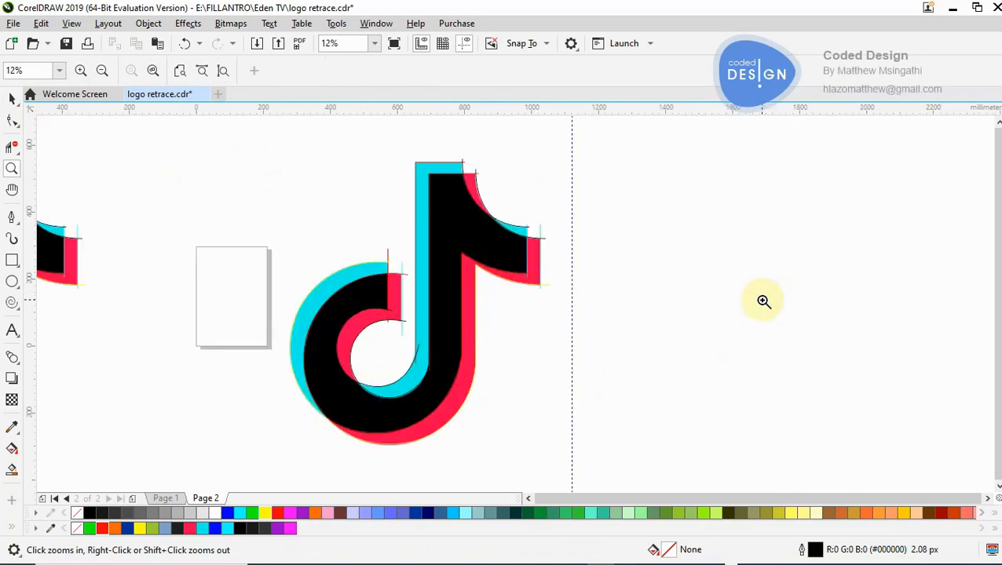
right_click(717, 297)
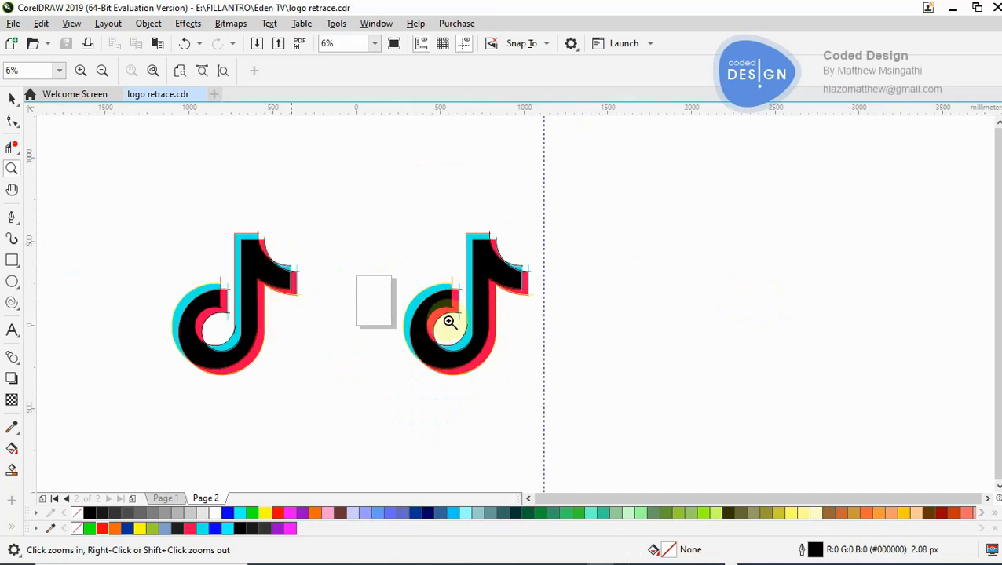
left_click(488, 281)
right_click(492, 285)
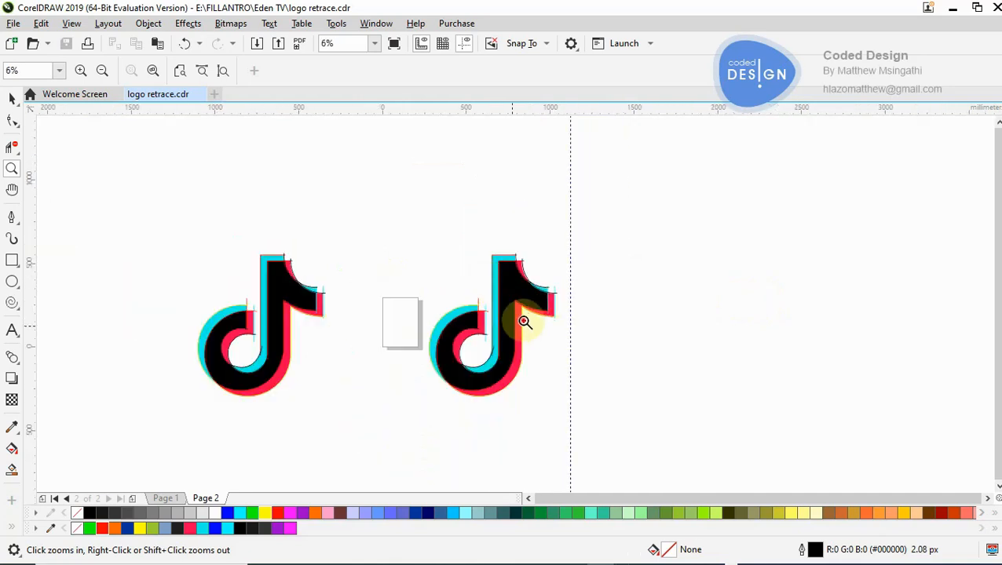
left_click(524, 321)
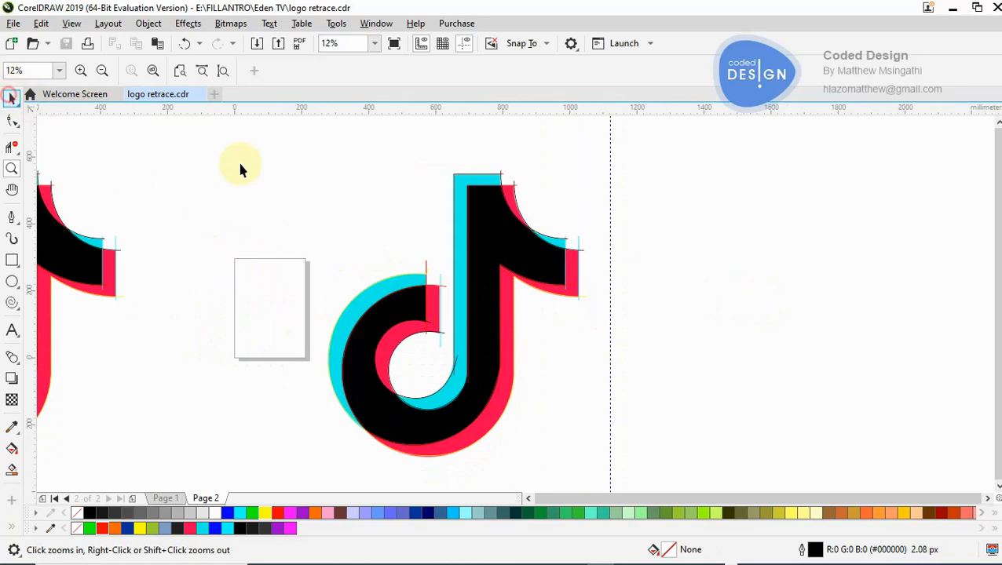
key("space")
left_click_drag(225, 167, 564, 367)
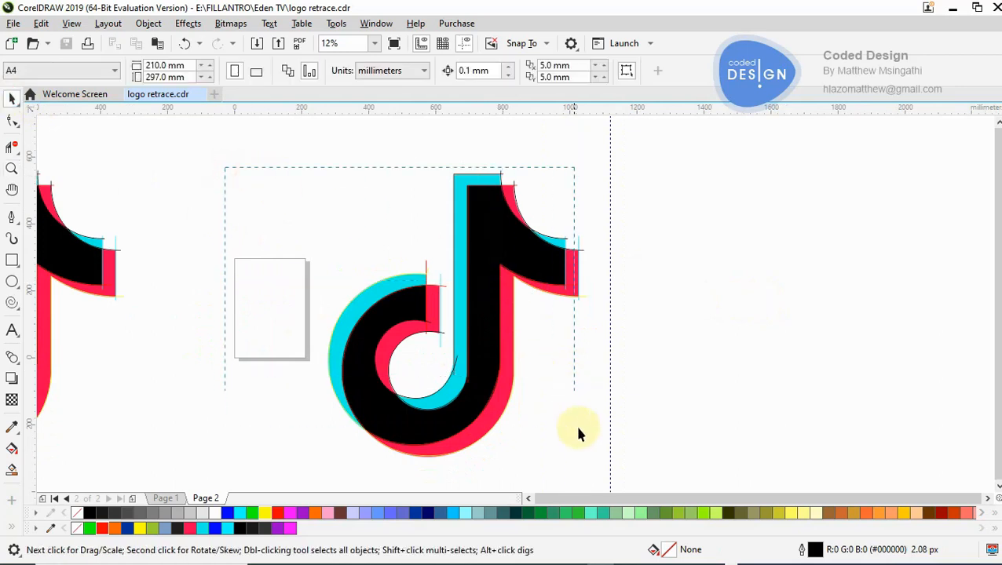
left_click_drag(594, 457, 599, 475)
left_click(702, 355)
left_click(545, 344)
left_click_drag(546, 344, 837, 322)
- Delete the overhanging red, yellow, cyan and lower black segments past their intersections at the tip of the note's flag
key("z")
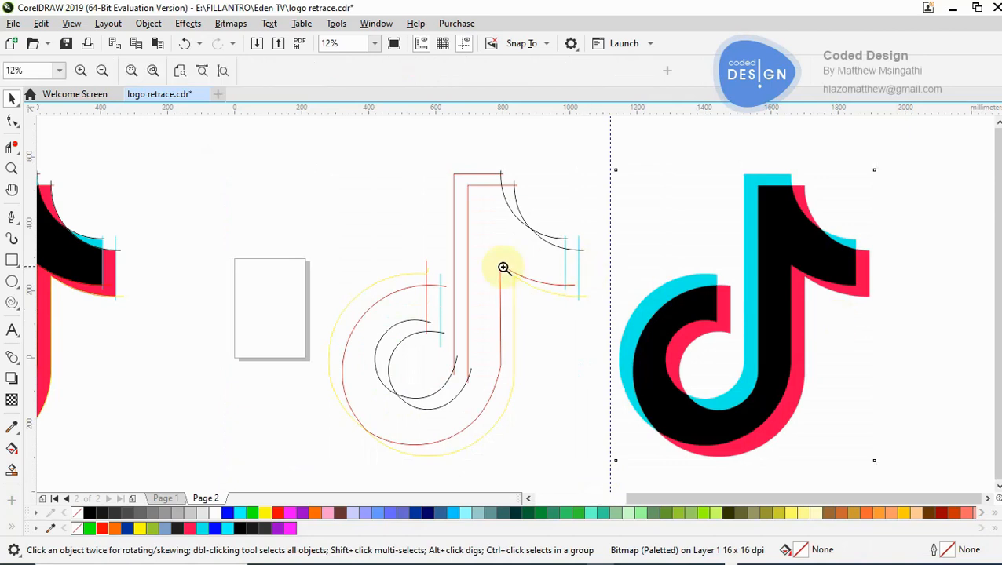
left_click(501, 198)
left_click(511, 275)
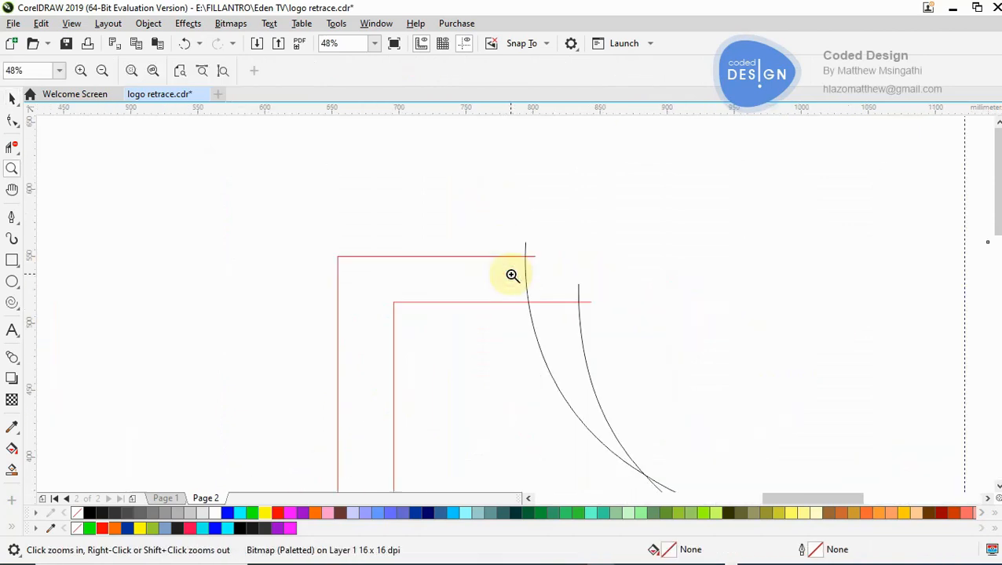
right_click(541, 302)
right_click(567, 384)
left_click(569, 385)
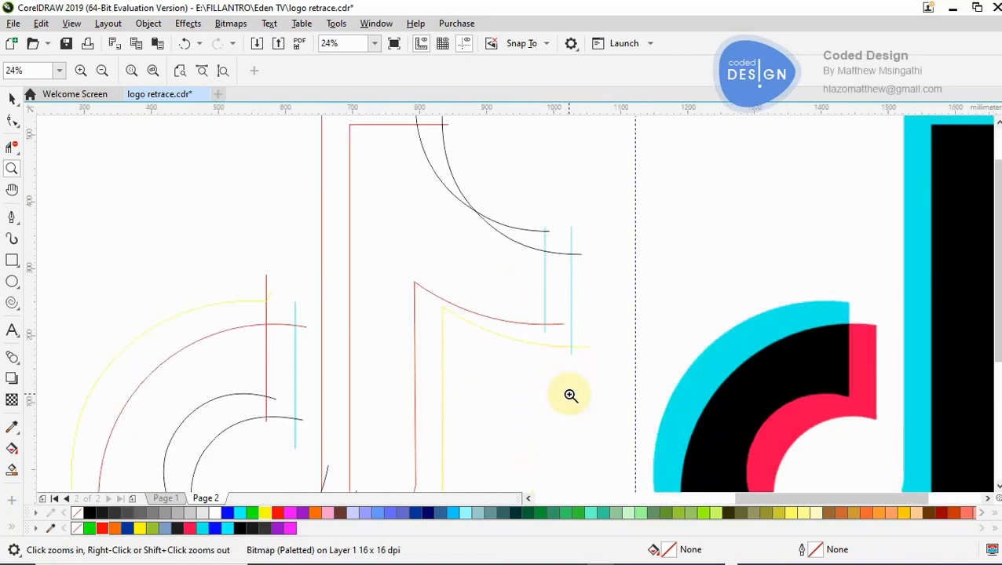
left_click(539, 324)
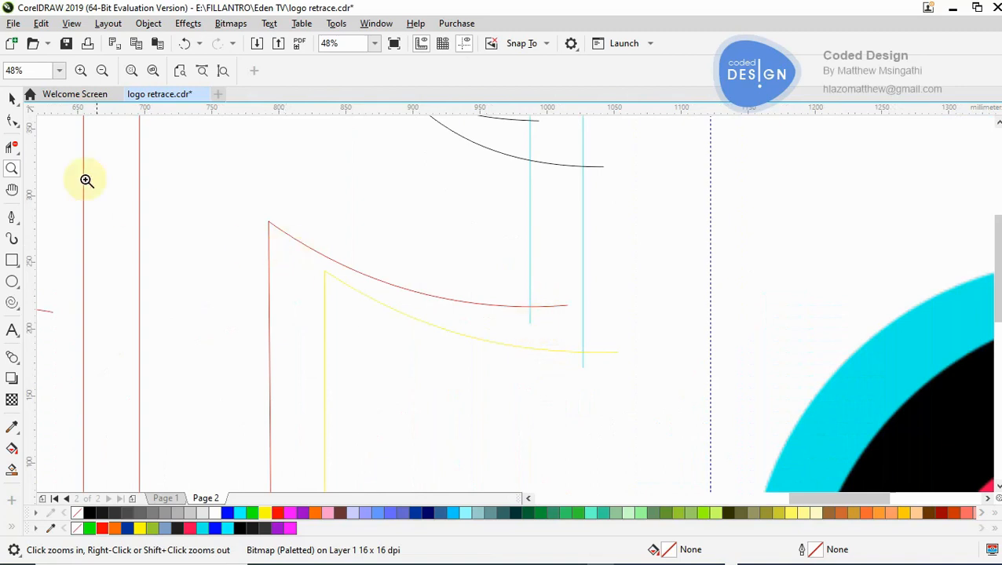
left_click(13, 149)
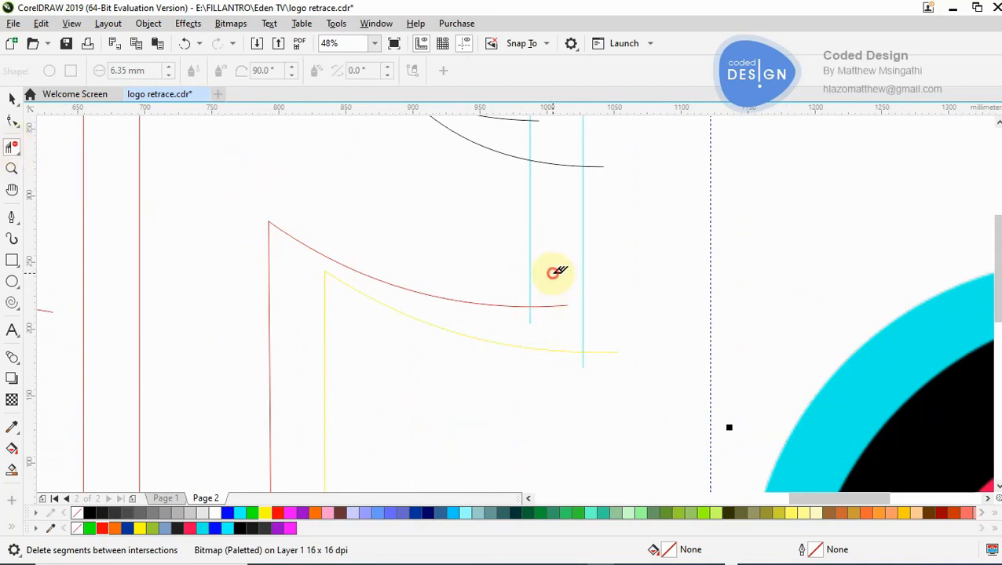
left_click(552, 306)
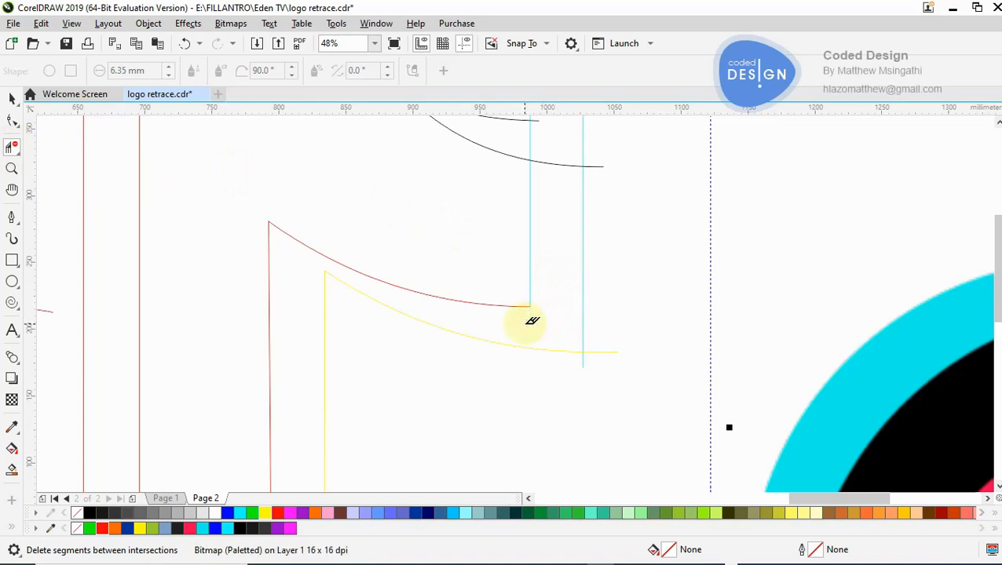
left_click(610, 354)
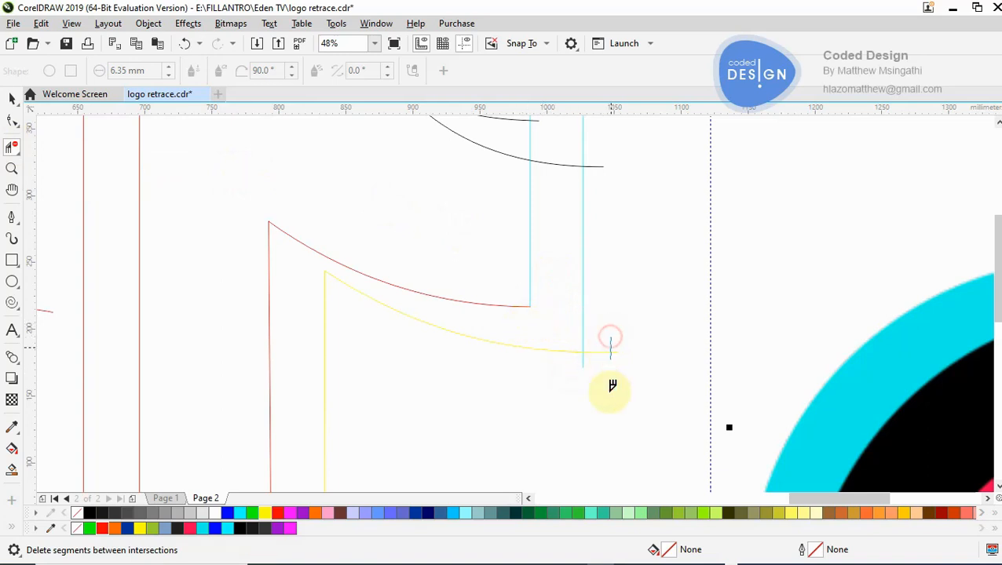
left_click(583, 361)
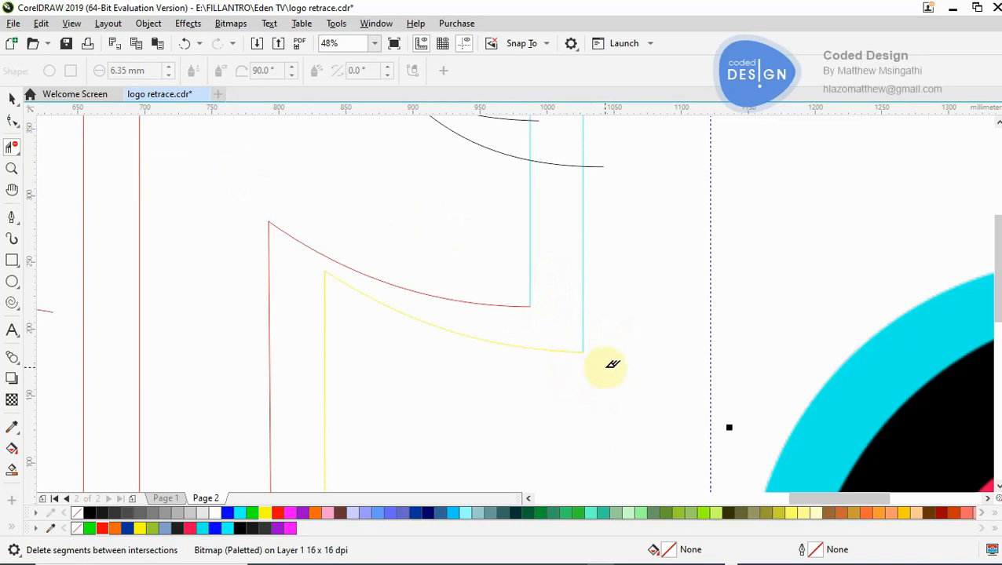
left_click_drag(614, 212, 618, 216)
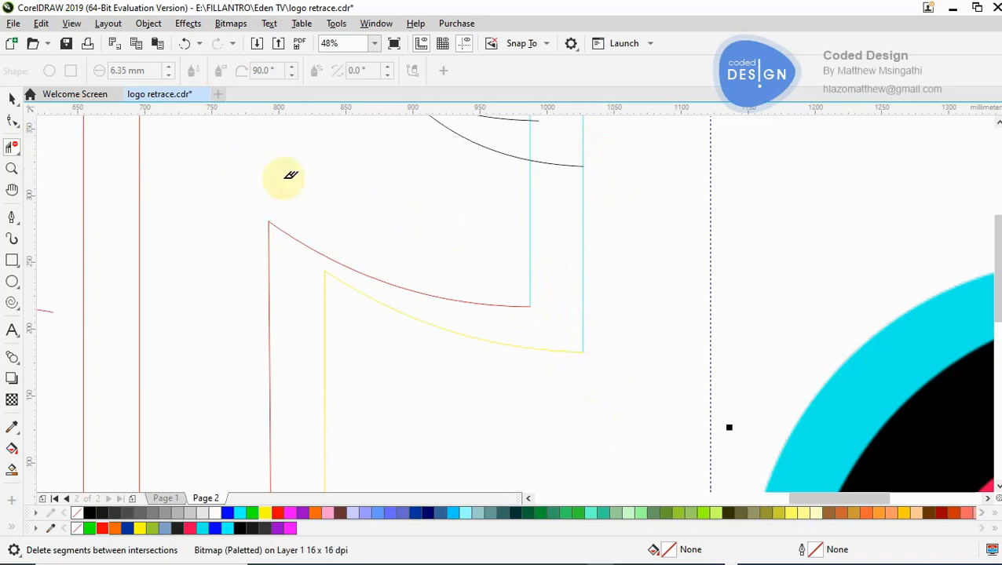
- Smart-fill the enclosed central body of the traced note in blue with a 2.08 px outline, and undo the fill
left_click(13, 98)
key("z")
right_click(256, 213)
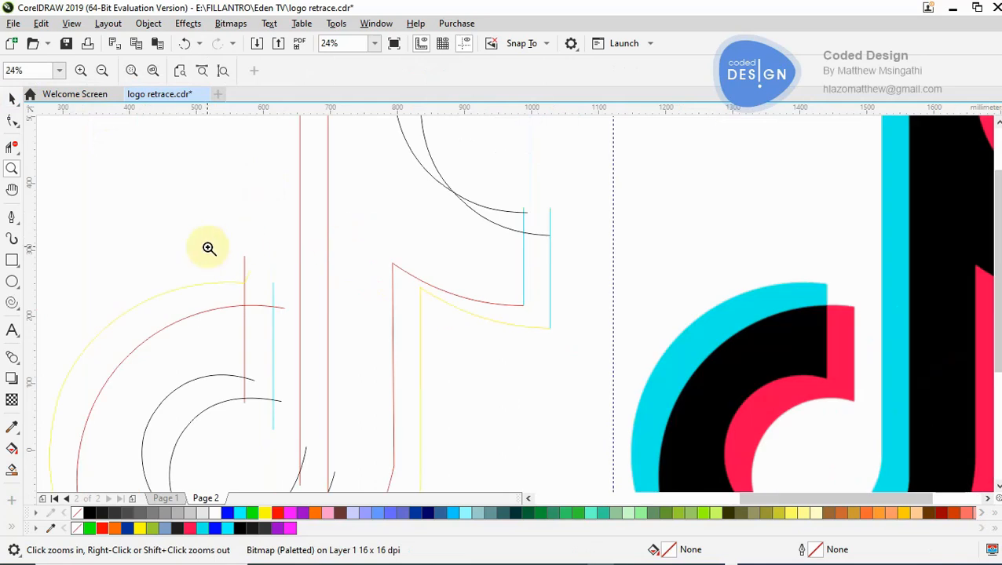
left_click(12, 470)
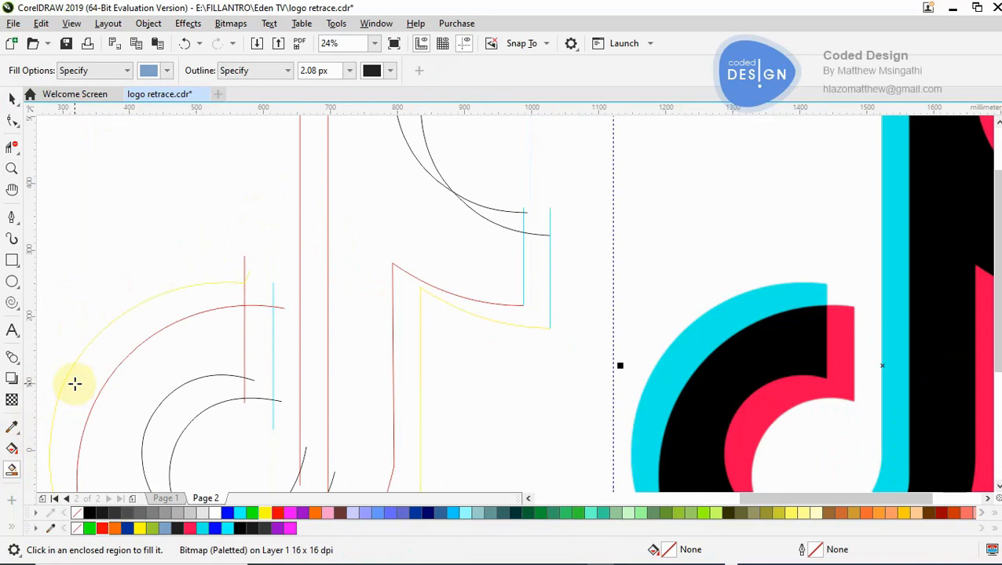
key("z")
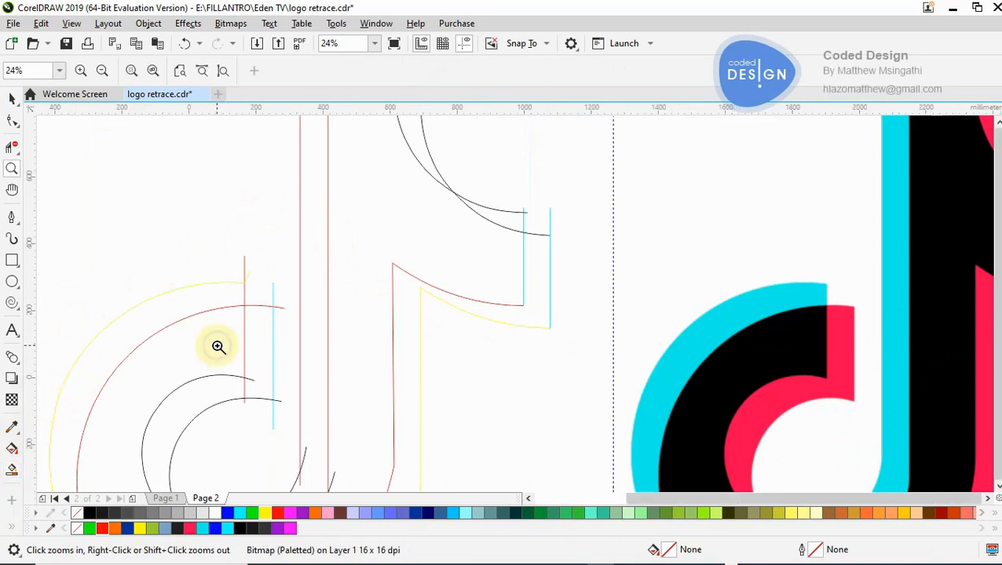
right_click(420, 293)
left_click(510, 244)
right_click(424, 293)
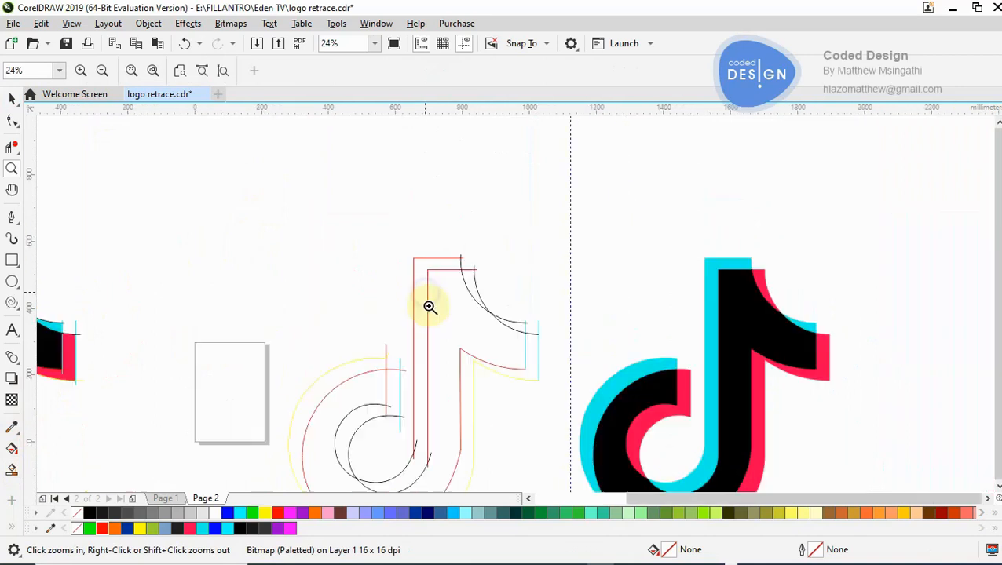
left_click(470, 341)
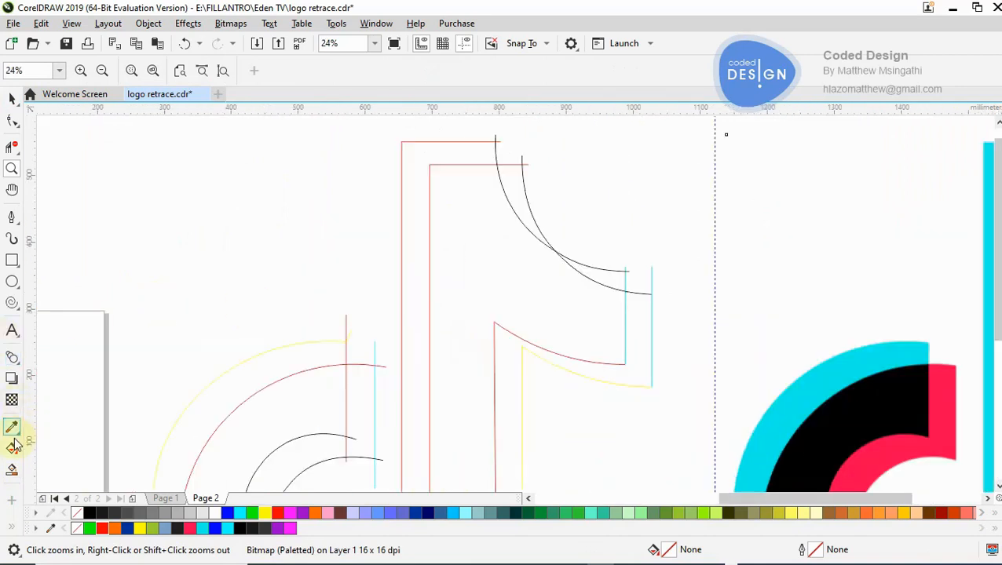
left_click(12, 469)
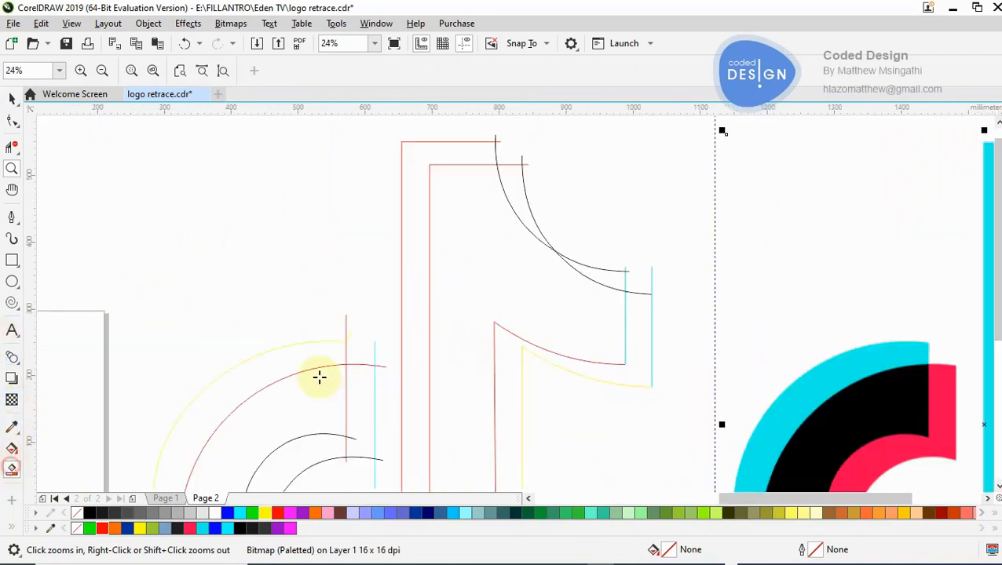
left_click(480, 273)
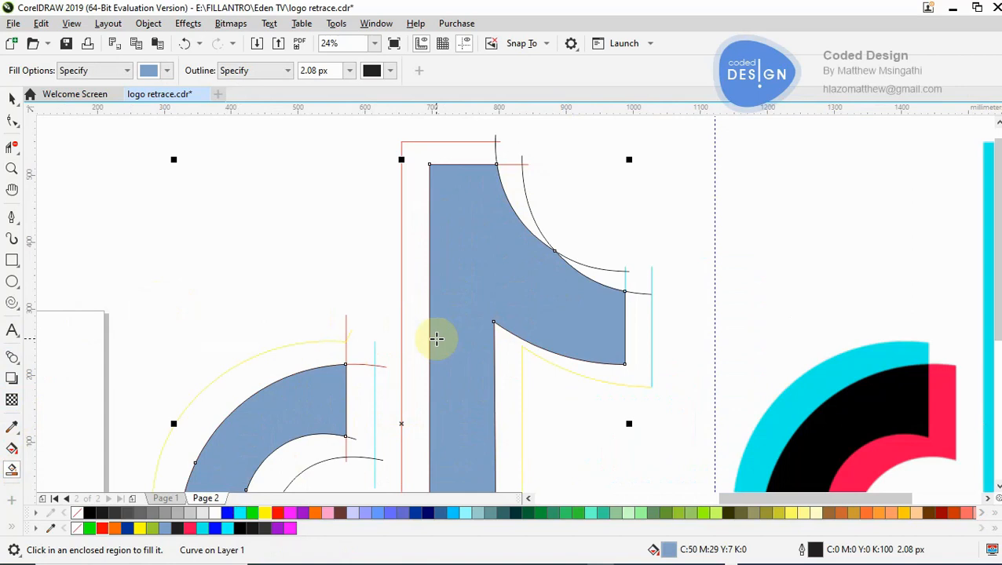
key("ctrl+z")
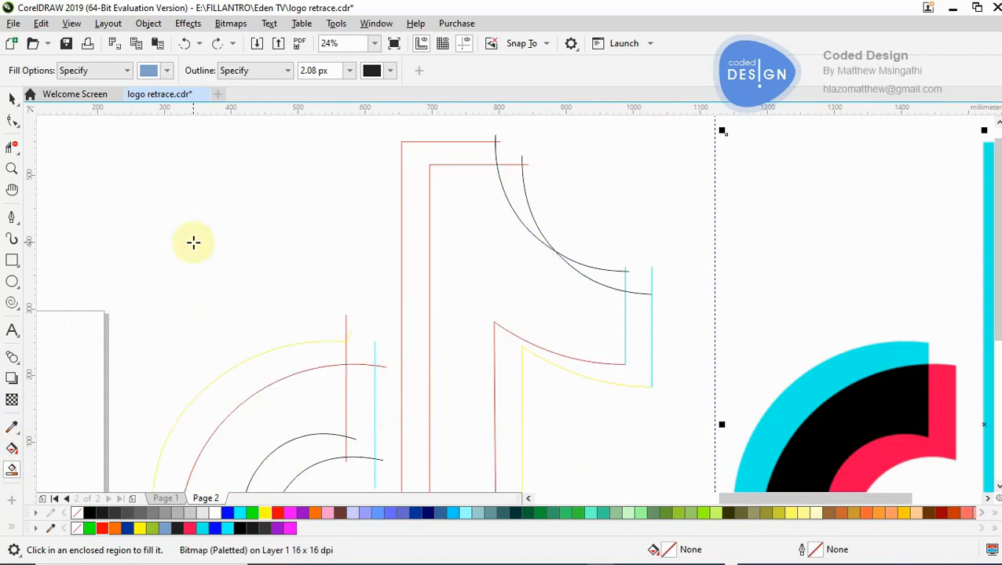
- Draw a closed four-sided shape about 92 × 93 mm with the Pen tool, beside the flag's black curves
key("space")
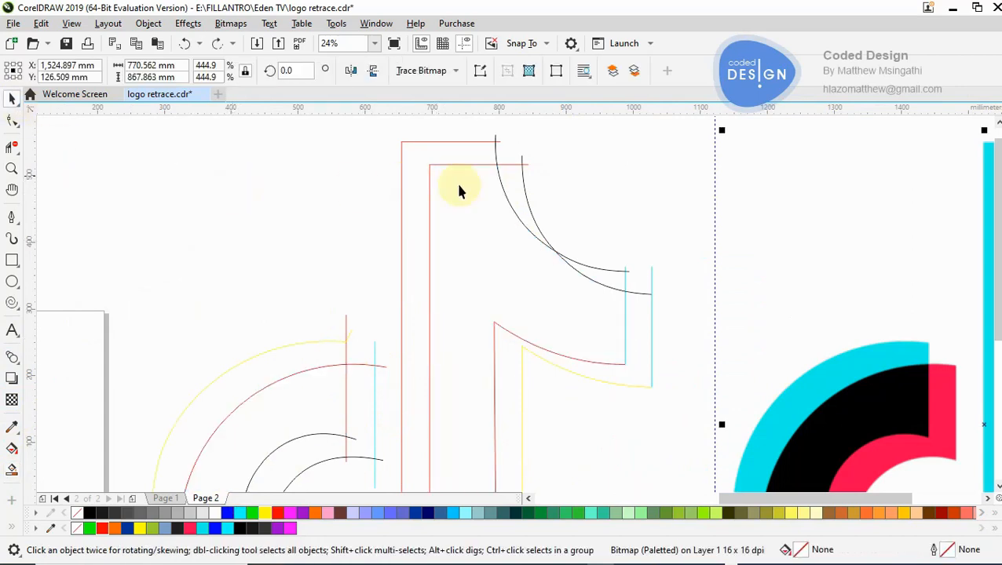
key("z")
left_click(539, 195)
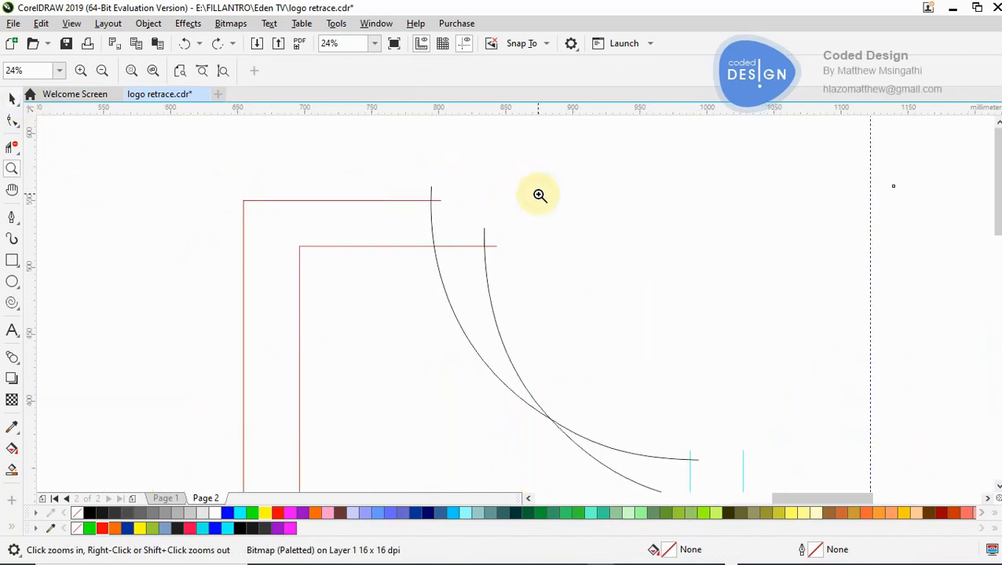
left_click(501, 303)
left_click(16, 218)
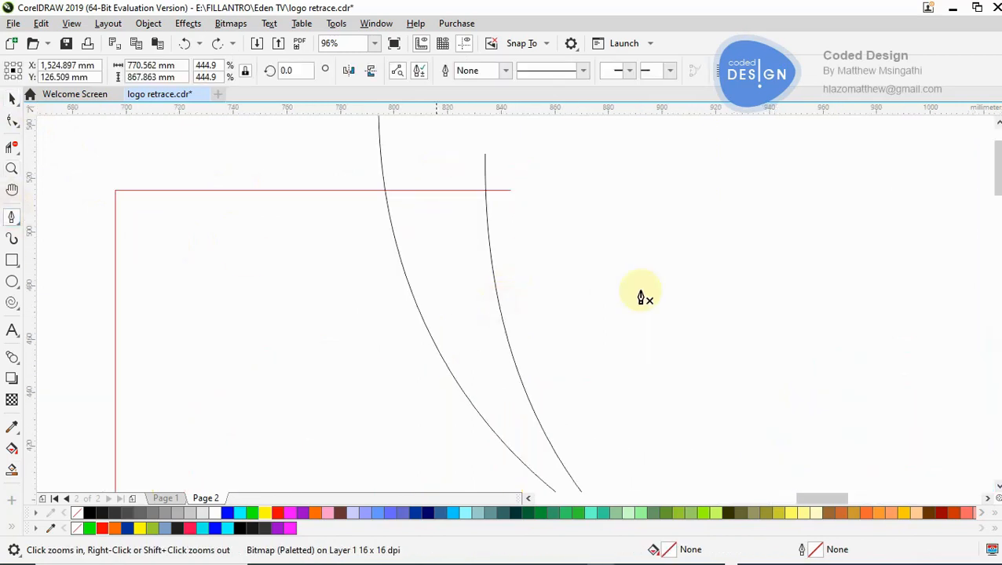
left_click(660, 404)
left_click(538, 238)
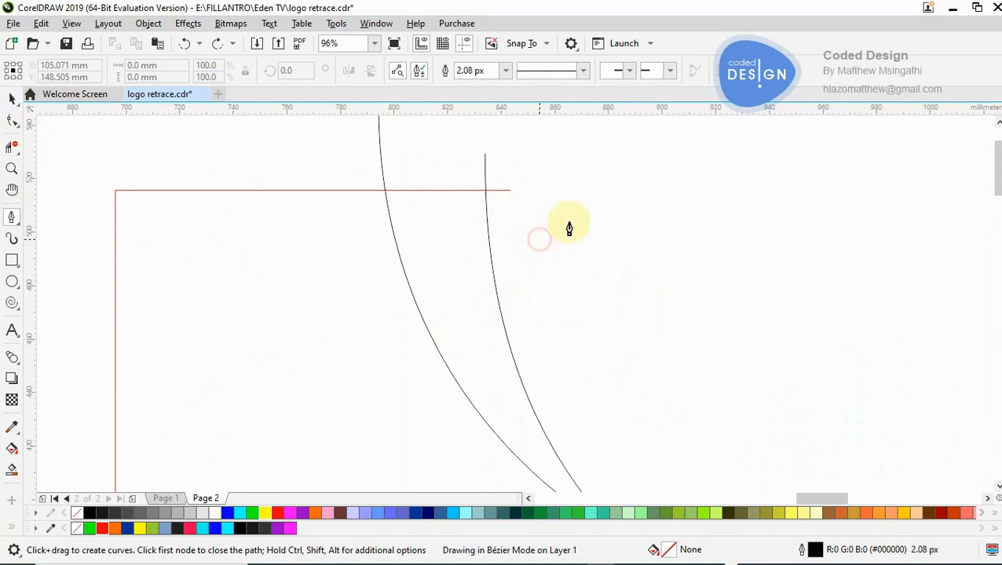
left_click(653, 156)
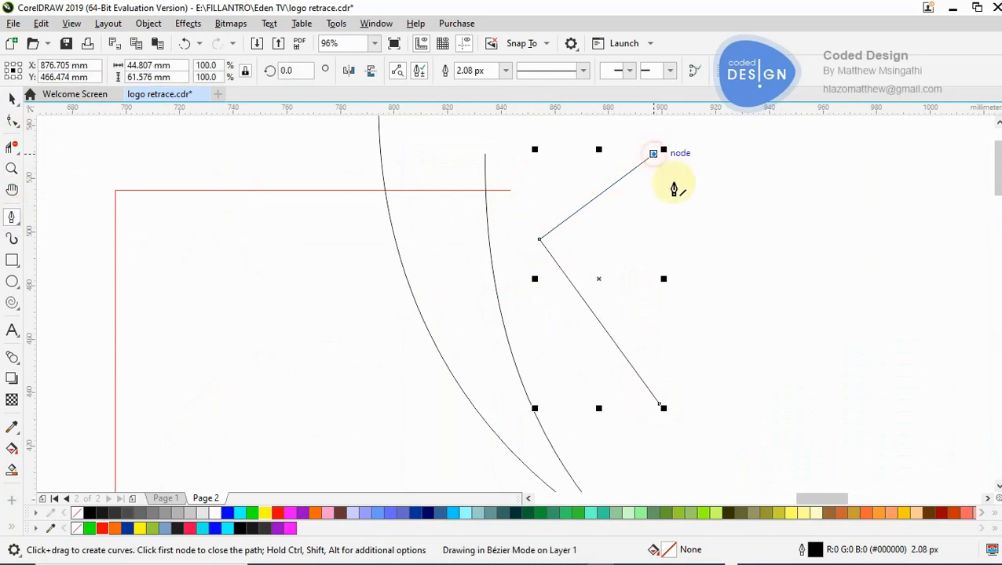
left_click(785, 366)
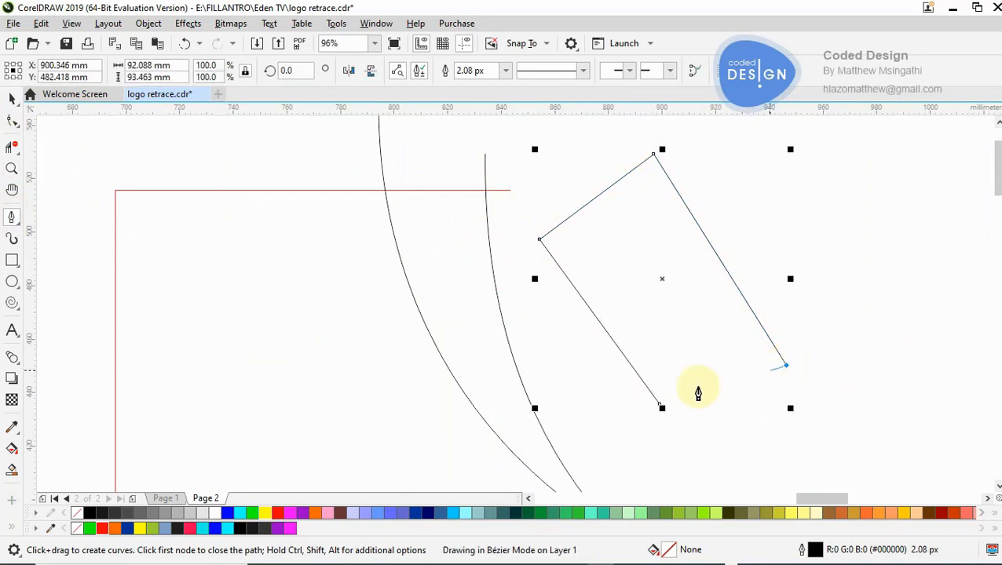
left_click(661, 405)
- Smart-fill the four-sided shape in blue, undo the fill, and move the outline to about X 917 mm, Y 486 mm
left_click(12, 470)
left_click(607, 270)
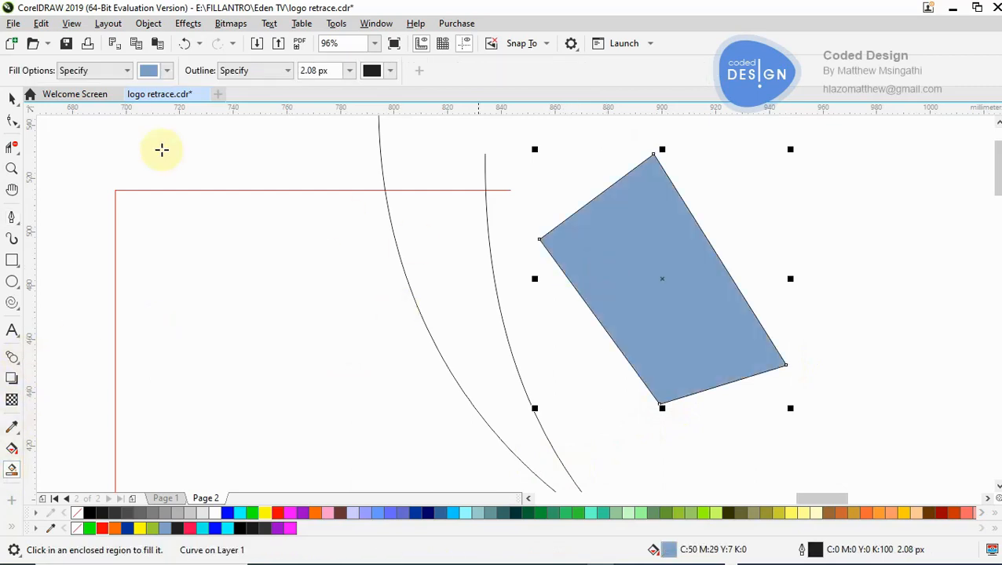
key("space")
key("ctrl+z")
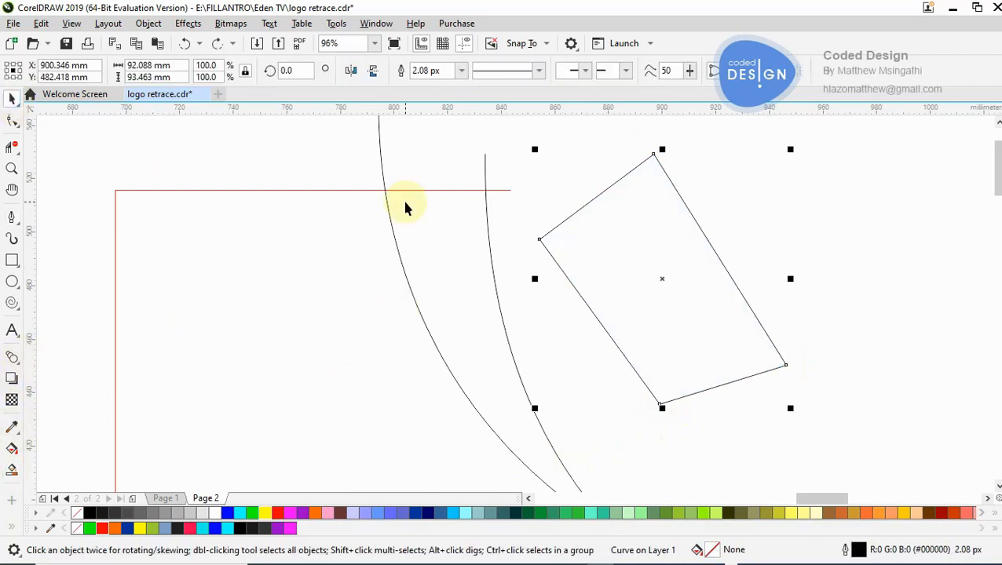
left_click_drag(606, 241, 650, 231)
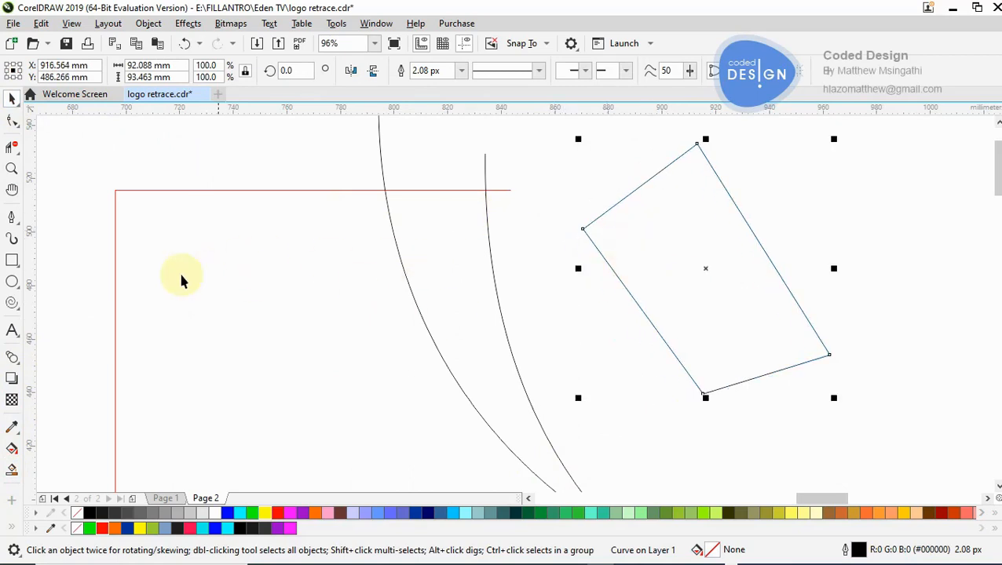
- Draw an open zigzag outline about 23 × 19 mm inside the four-sided shape with the Pen tool, leaving a small gap at its upper-left corner
key("z")
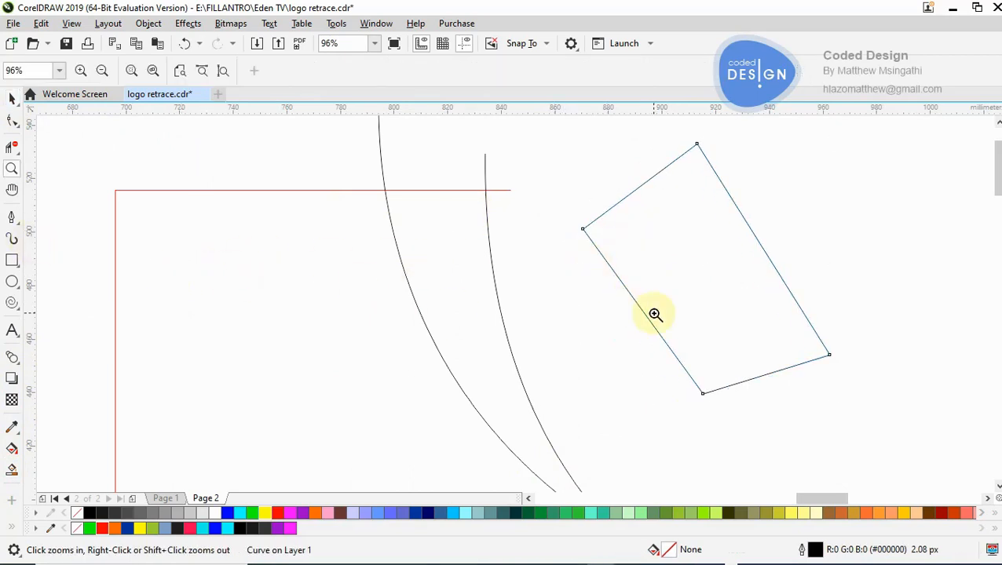
left_click(680, 282)
left_click(577, 294)
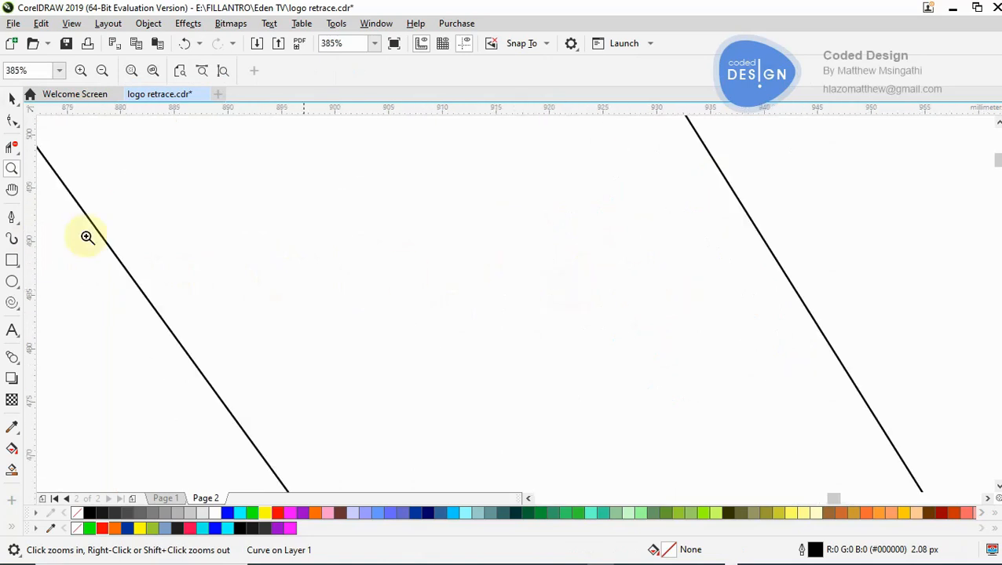
left_click(12, 217)
left_click(336, 200)
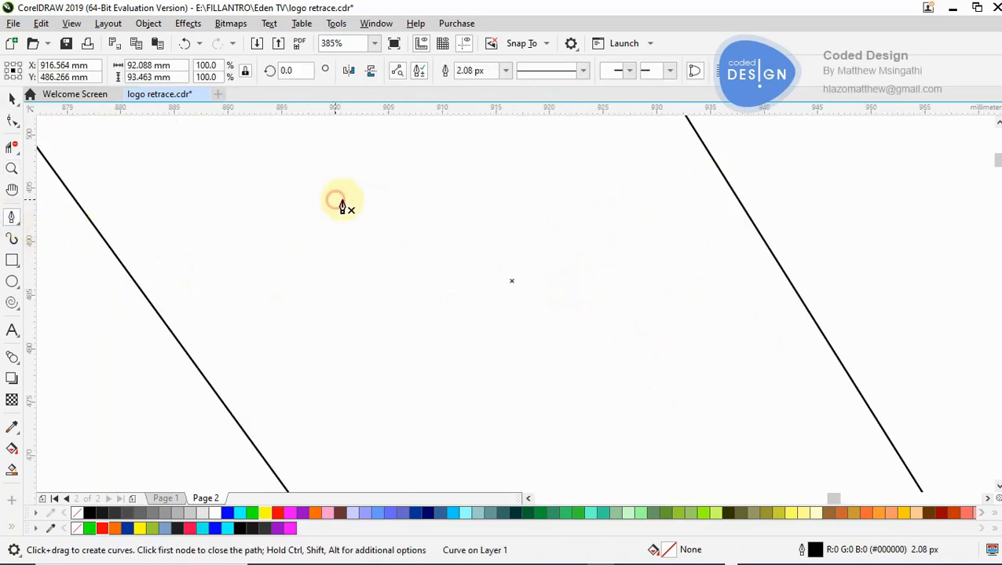
left_click(578, 221)
left_click(546, 362)
left_click(505, 300)
left_click(461, 400)
left_click(420, 329)
left_click(358, 366)
double_click(335, 214)
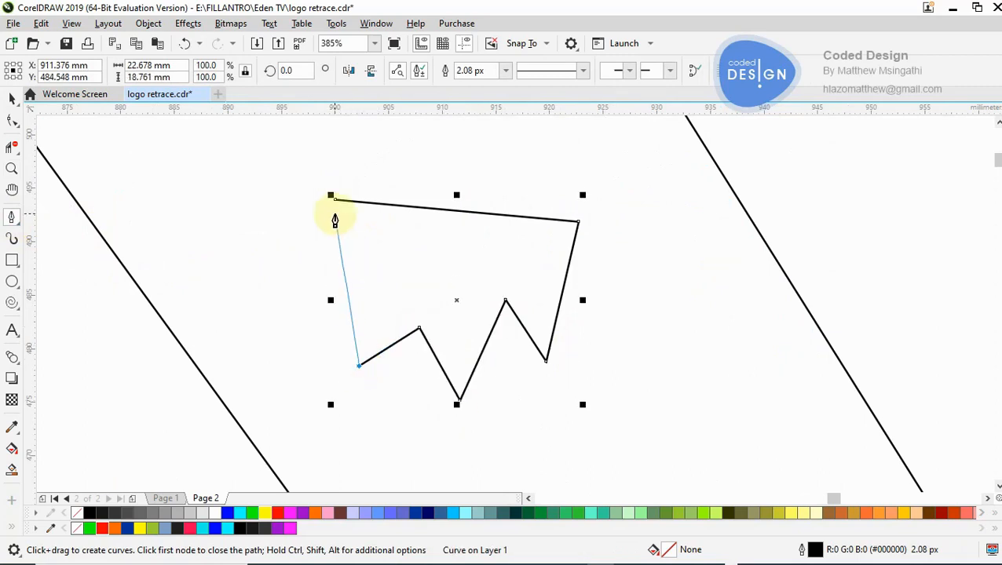
left_click(281, 217)
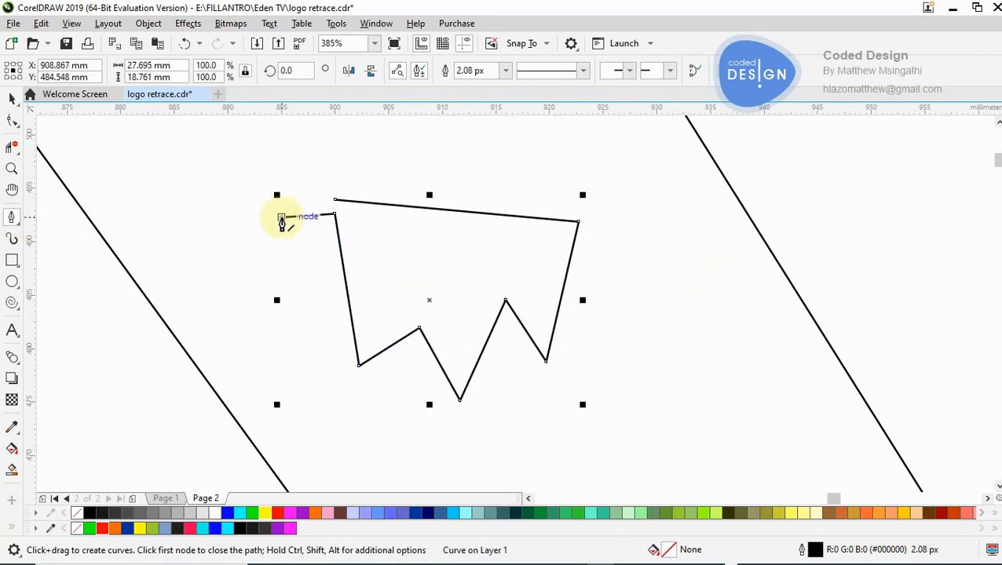
key("F10")
key("ctrl+z")
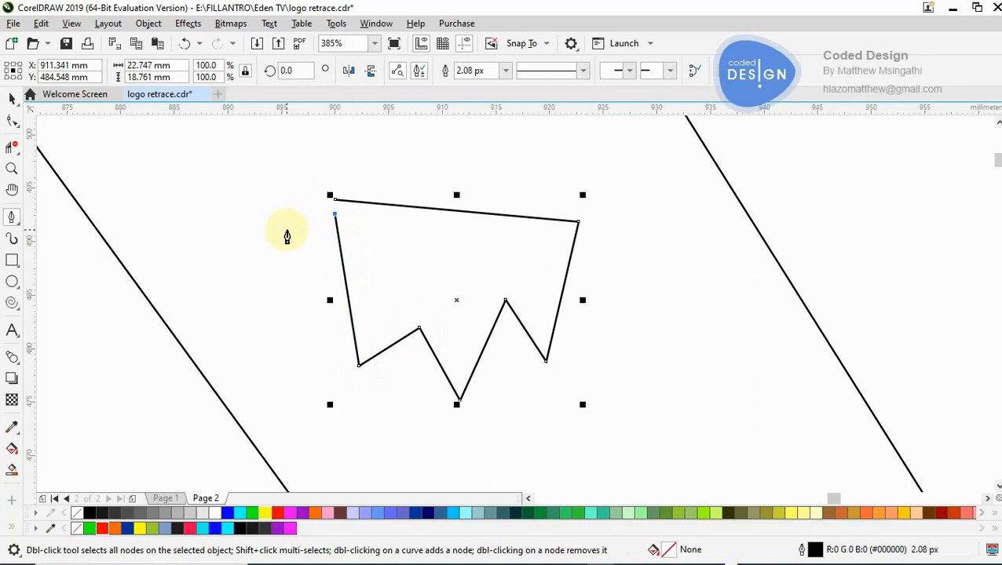
left_click(287, 229, "ctrl")
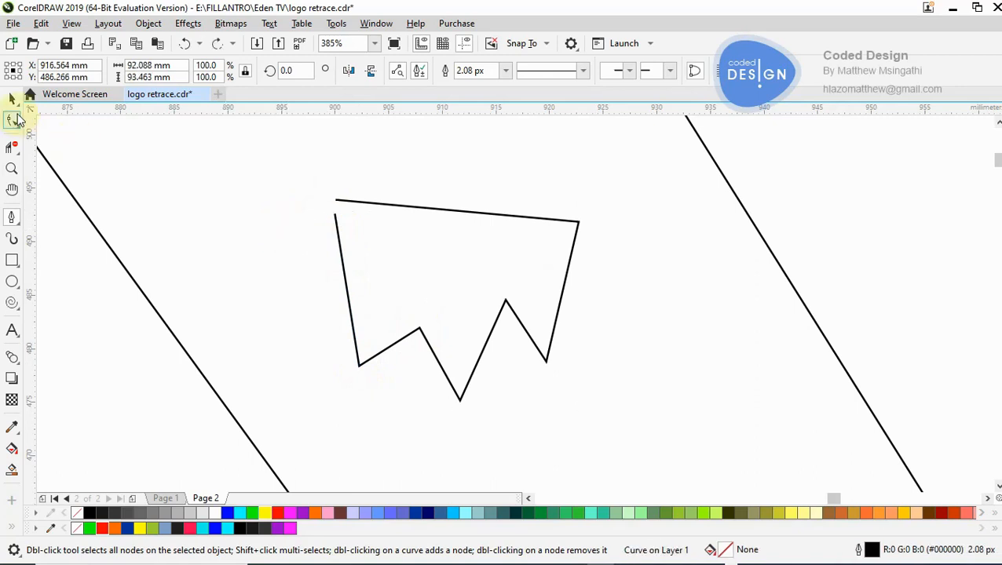
- Move the zigzag outline's loose end node up to just below the start of its top line, without joining the nodes
key("z")
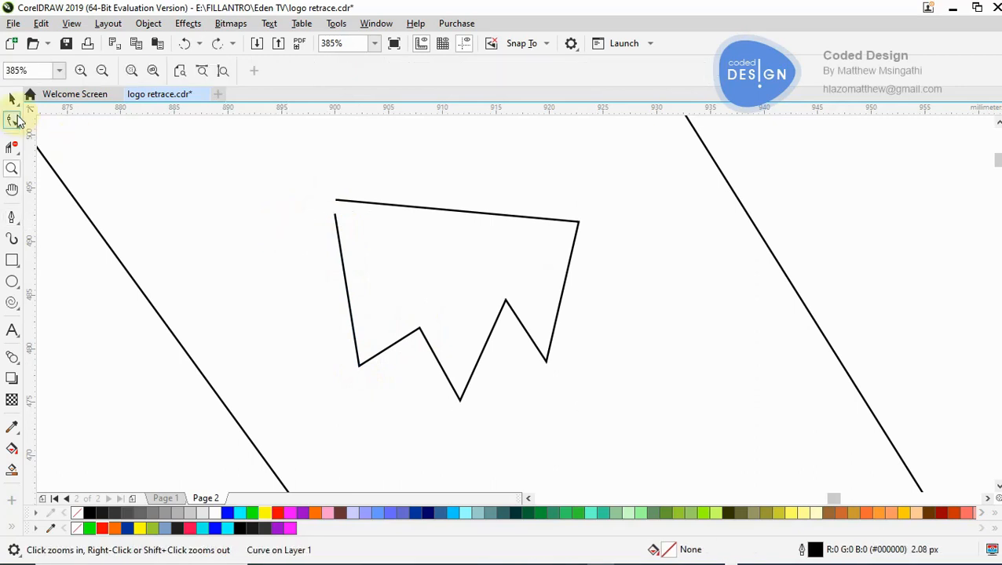
left_click(319, 215)
left_click(575, 293)
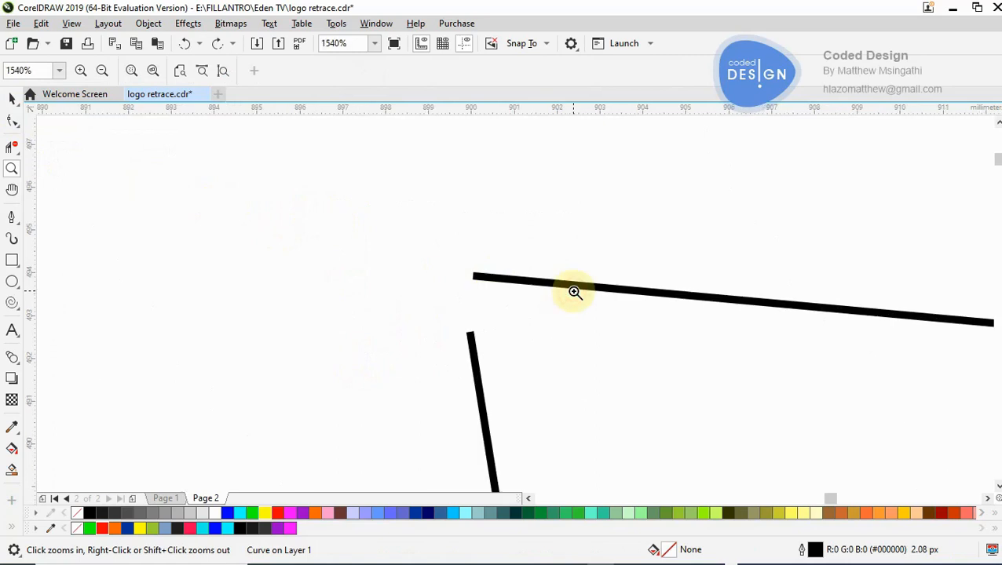
left_click(499, 311)
left_click(510, 293)
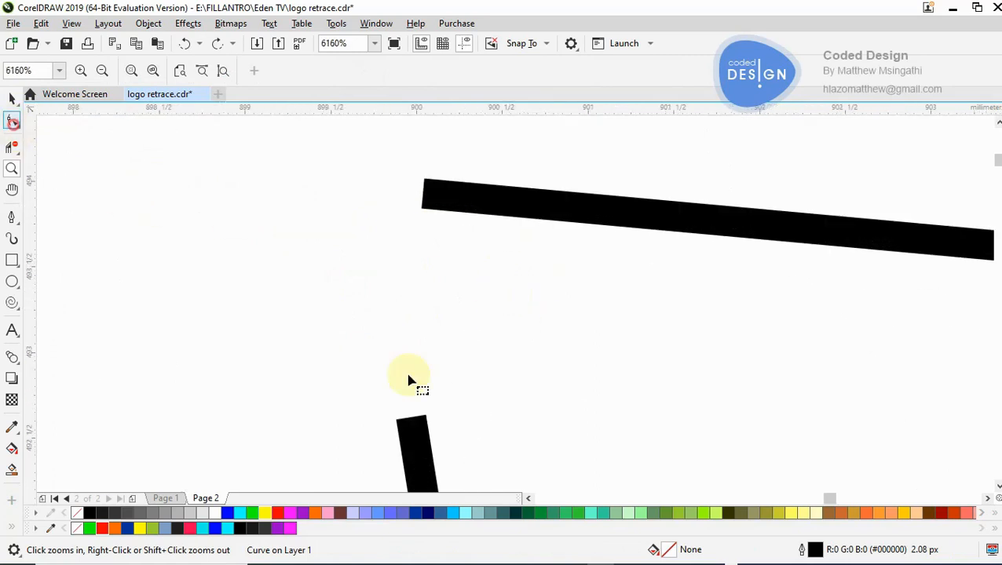
key("F10")
left_click(414, 440)
left_click_drag(416, 426, 425, 198)
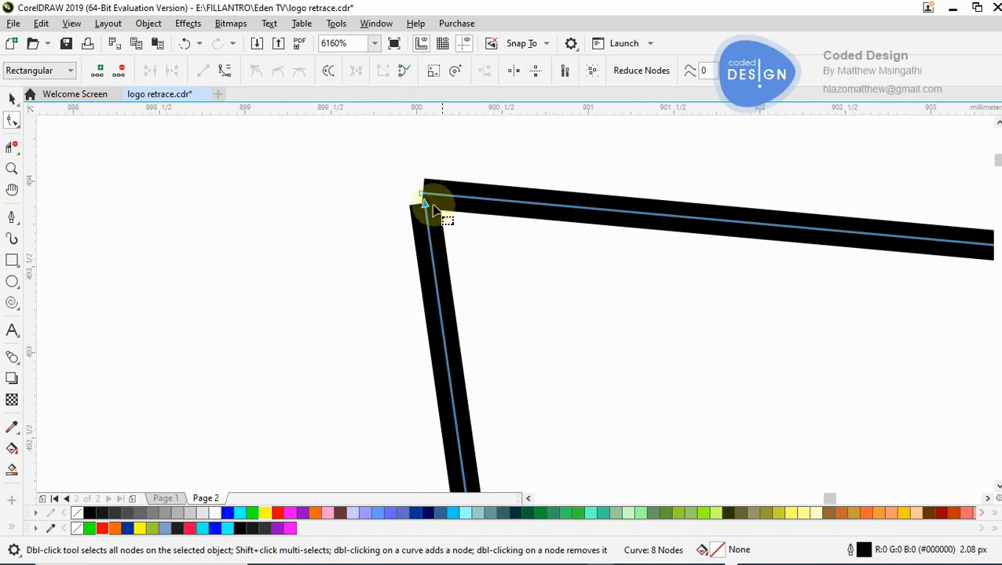
- Try to smart-fill the zigzag shape in blue with a 2.08 px outline, and undo the fill
right_click(400, 195)
right_click(399, 195)
right_click(399, 196)
right_click(400, 195)
right_click(400, 195)
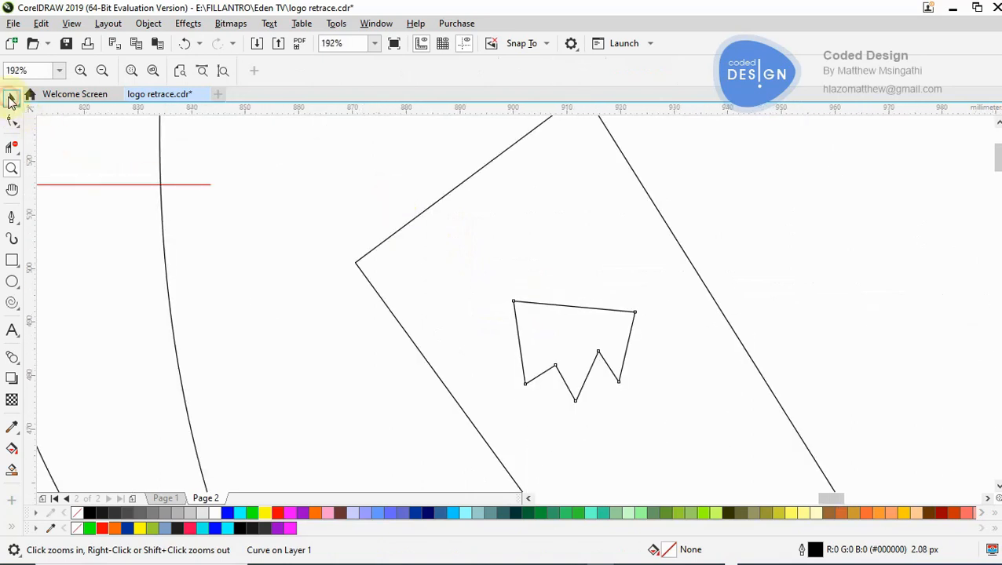
left_click(11, 99)
left_click(11, 470)
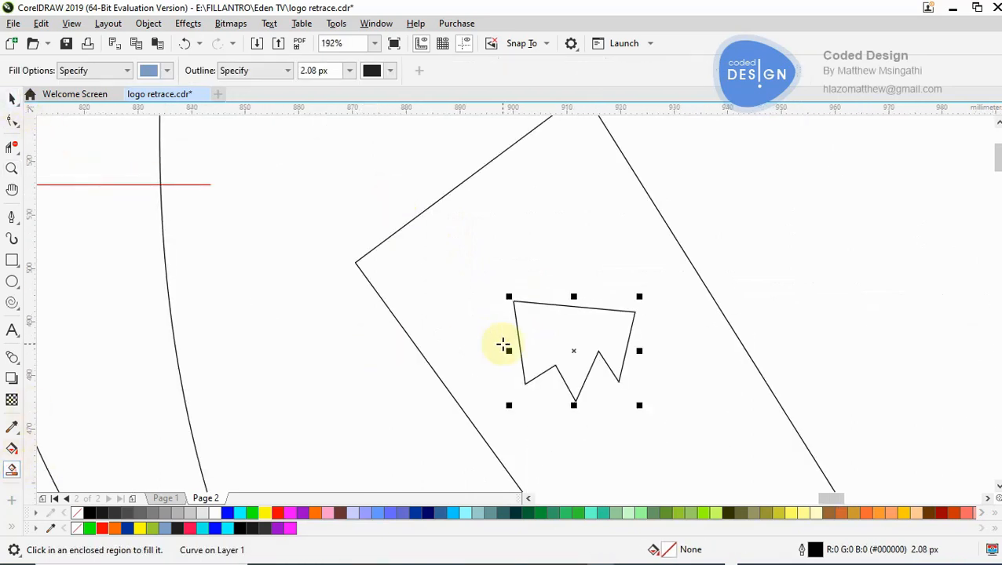
left_click(546, 339)
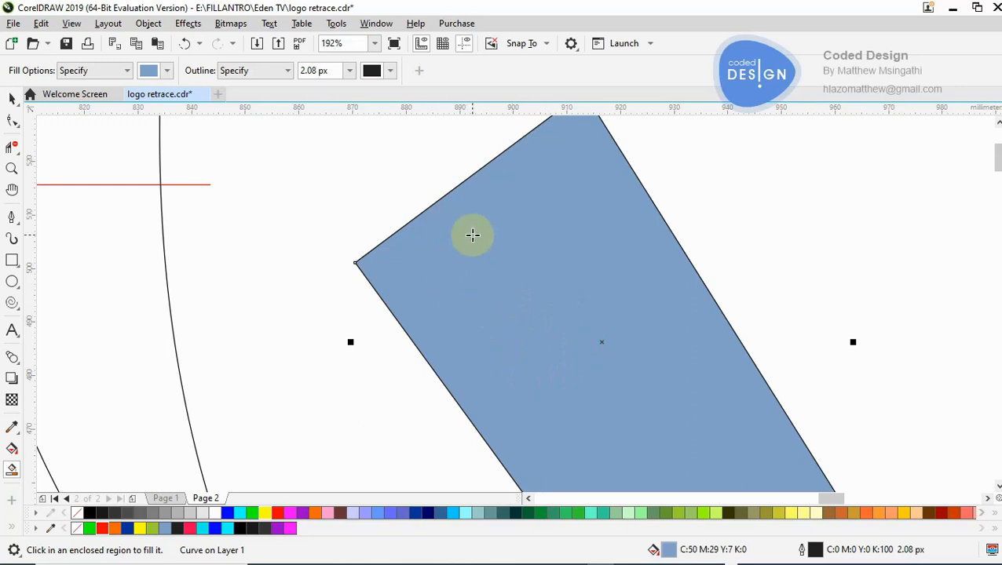
key("ctrl+z")
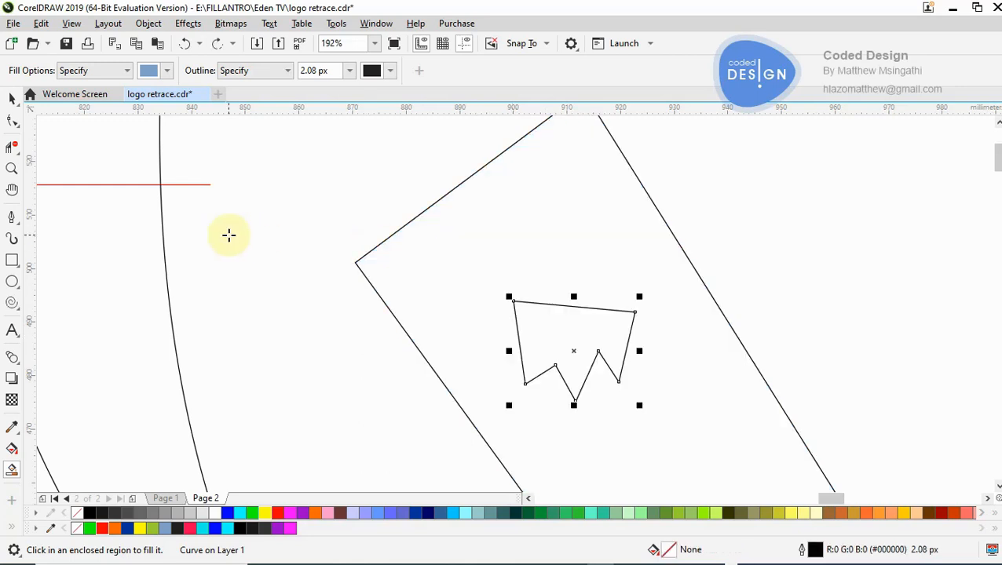
- Extend the zigzag outline's loose end node across its top line and smart-fill the enclosed area in blue with a 2.08 px outline
left_click(12, 101)
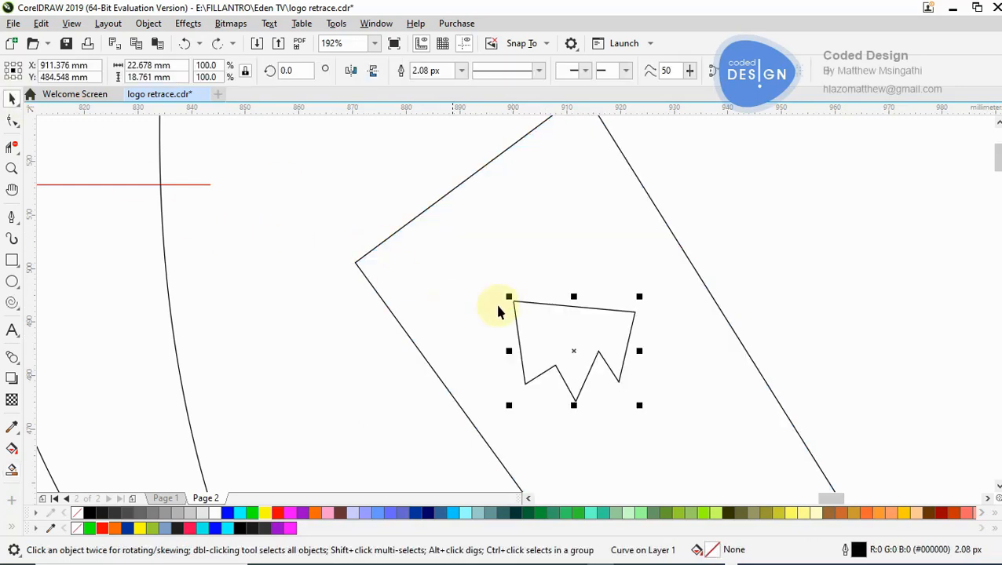
key("z")
left_click(534, 318)
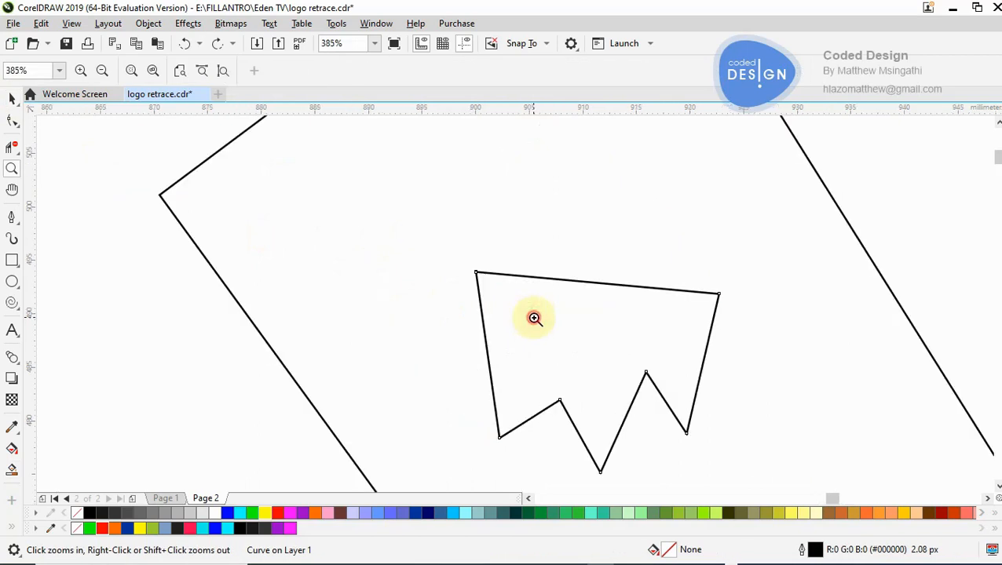
left_click(500, 284)
left_click(502, 295)
left_click(501, 294)
left_click(498, 295)
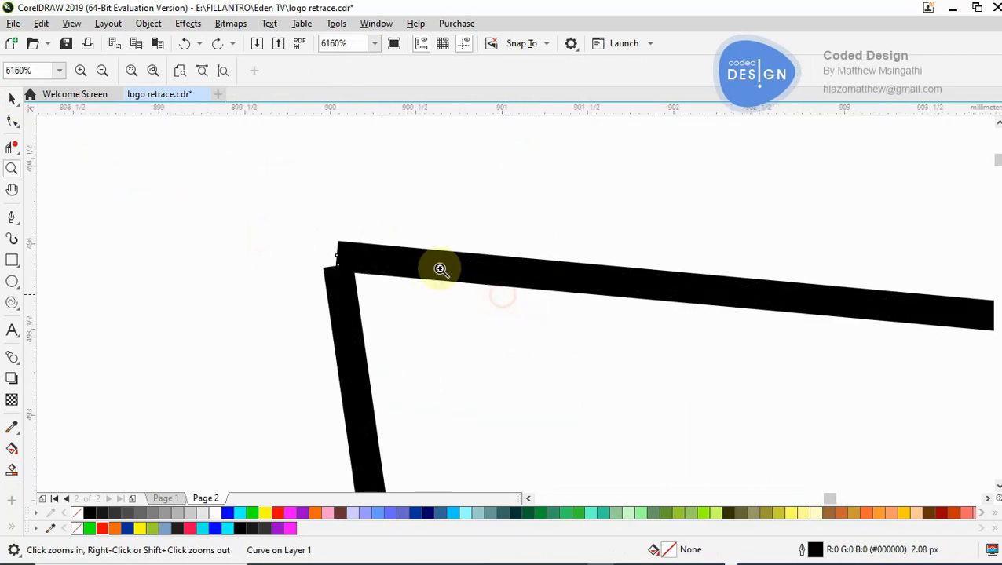
left_click(12, 120)
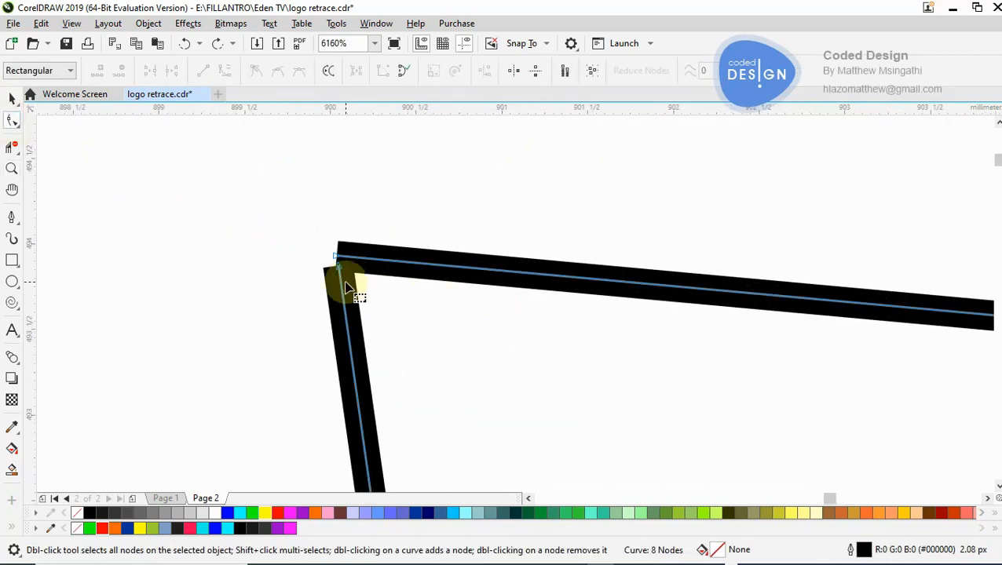
left_click_drag(339, 266, 355, 231)
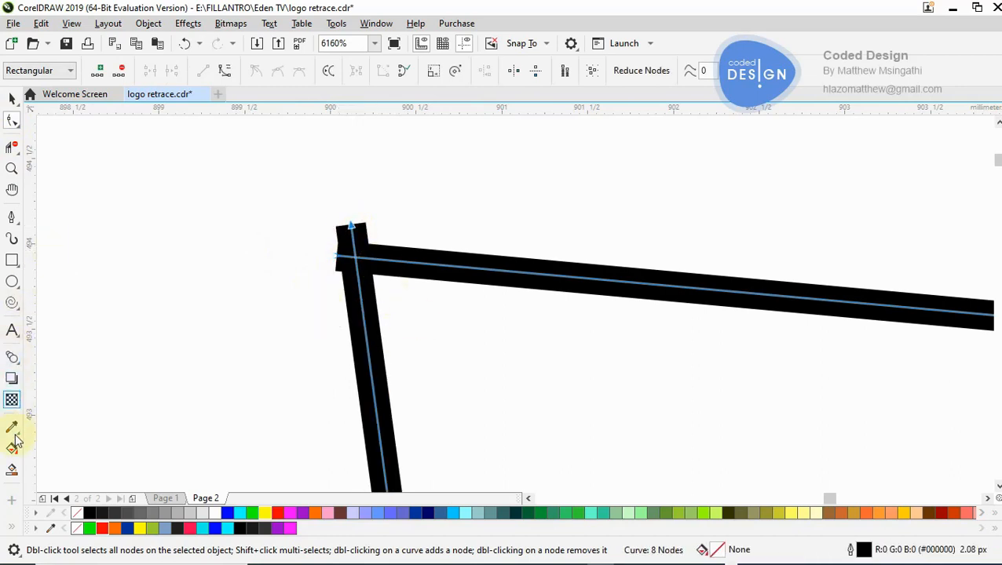
left_click(12, 470)
left_click(519, 403)
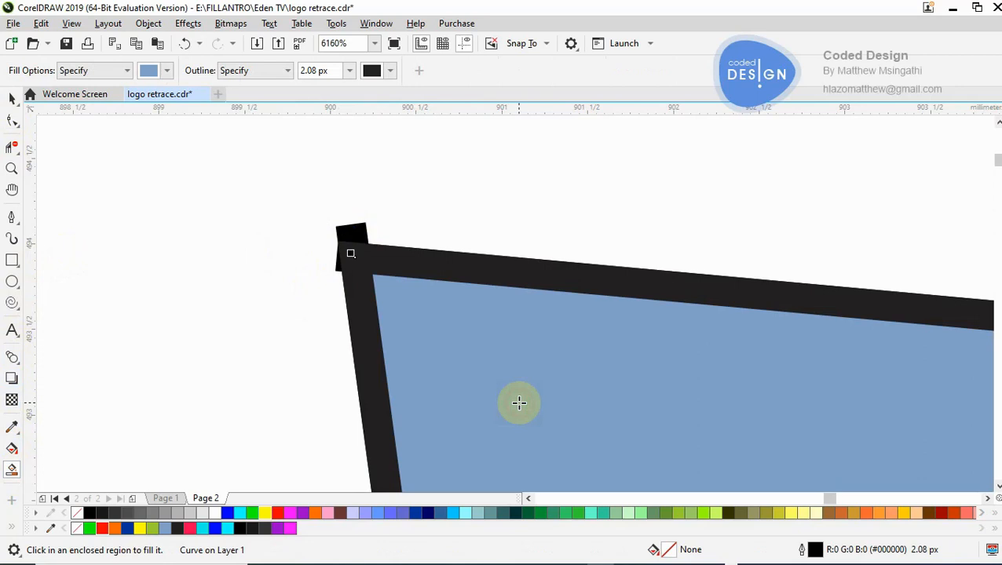
- Delete the four-sided practice shape together with the zigzag outline and its blue fill beside the flag's curves
key("z")
right_click(520, 404)
right_click(519, 403)
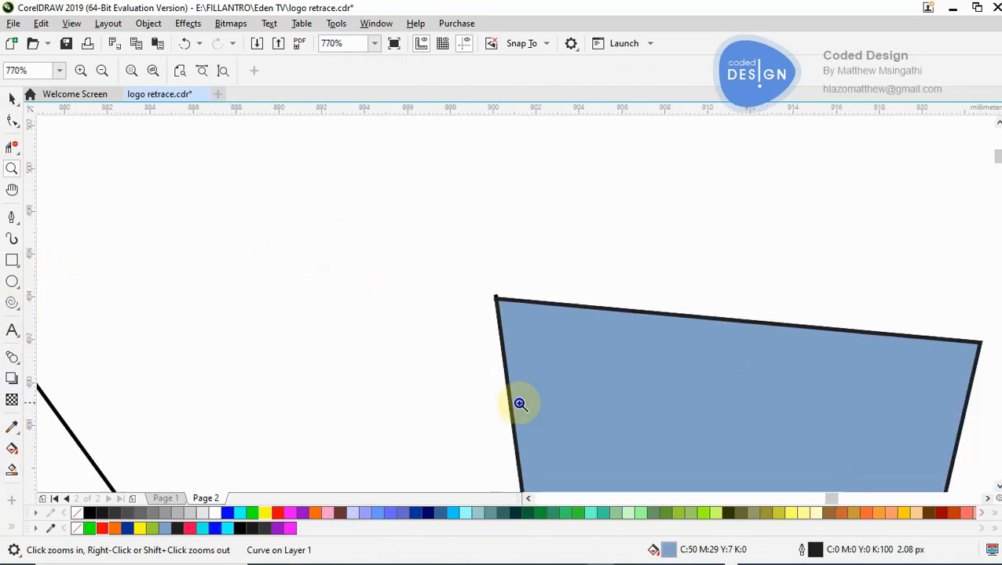
right_click(520, 403)
right_click(519, 404)
right_click(519, 403)
right_click(519, 404)
left_click(12, 98)
left_click_drag(732, 145, 524, 364)
left_click_drag(468, 385, 466, 385)
key("Delete")
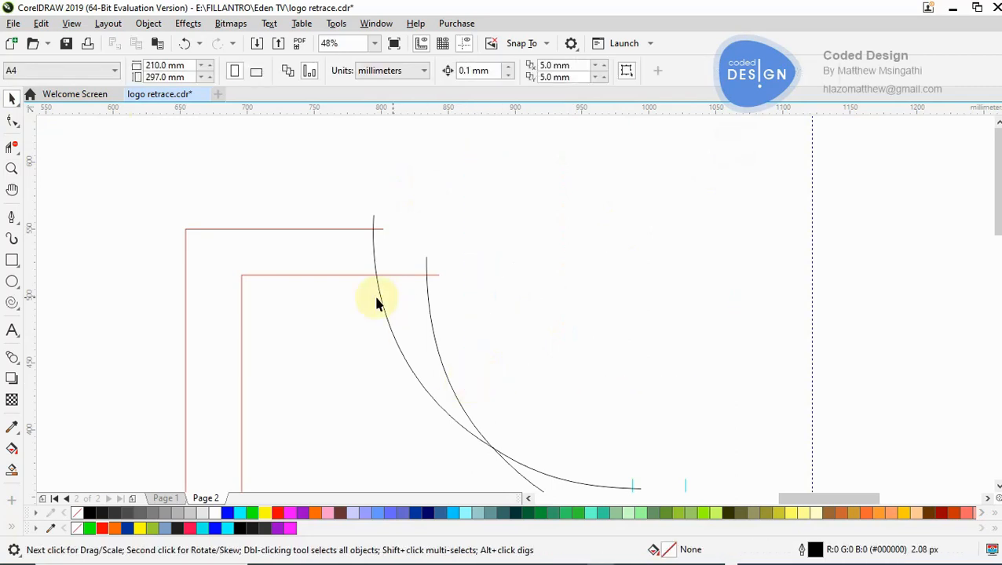
- Draw four overlapping practice rectangles between the traced note's flag and the reference logo, the last about 297 × 179 mm
left_click(12, 168)
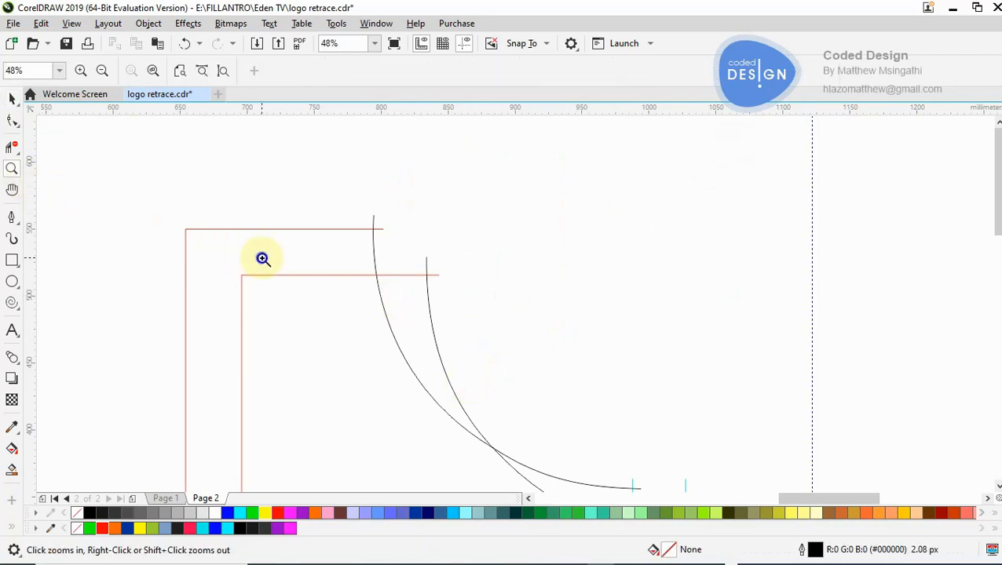
right_click(263, 259)
left_click(526, 306)
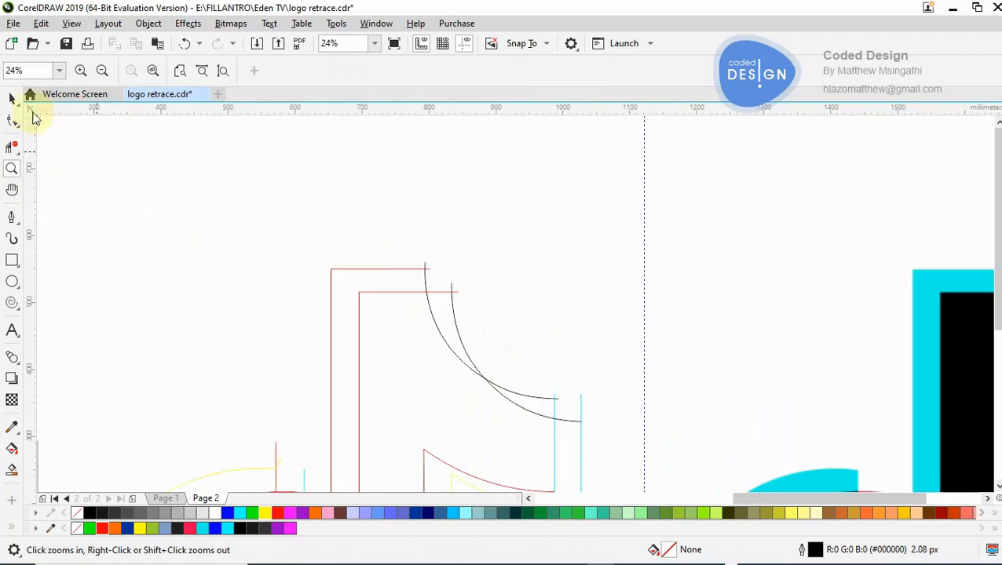
left_click(13, 100)
left_click(12, 260)
left_click_drag(518, 149, 786, 273)
left_click_drag(593, 192, 777, 332)
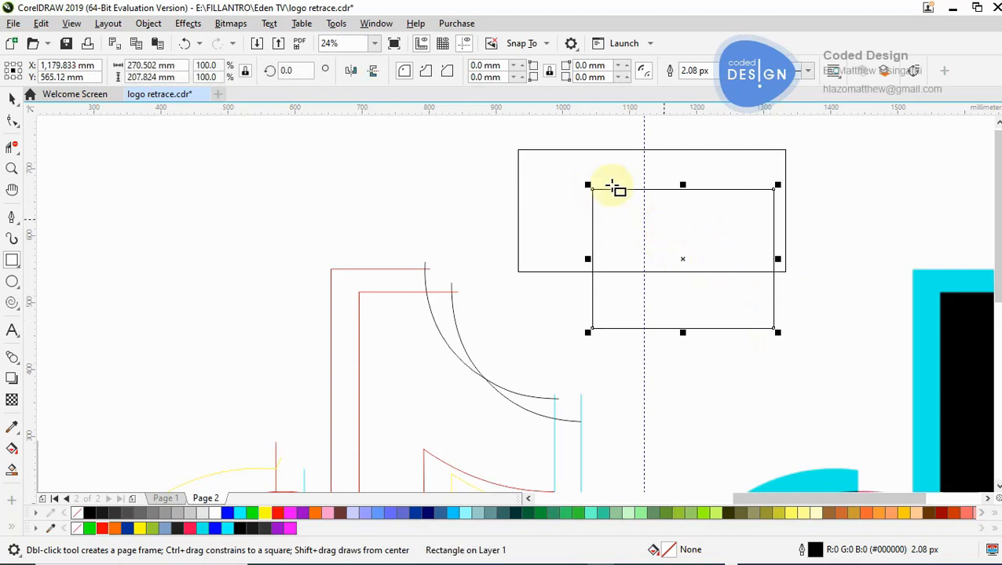
left_click_drag(569, 130, 679, 233)
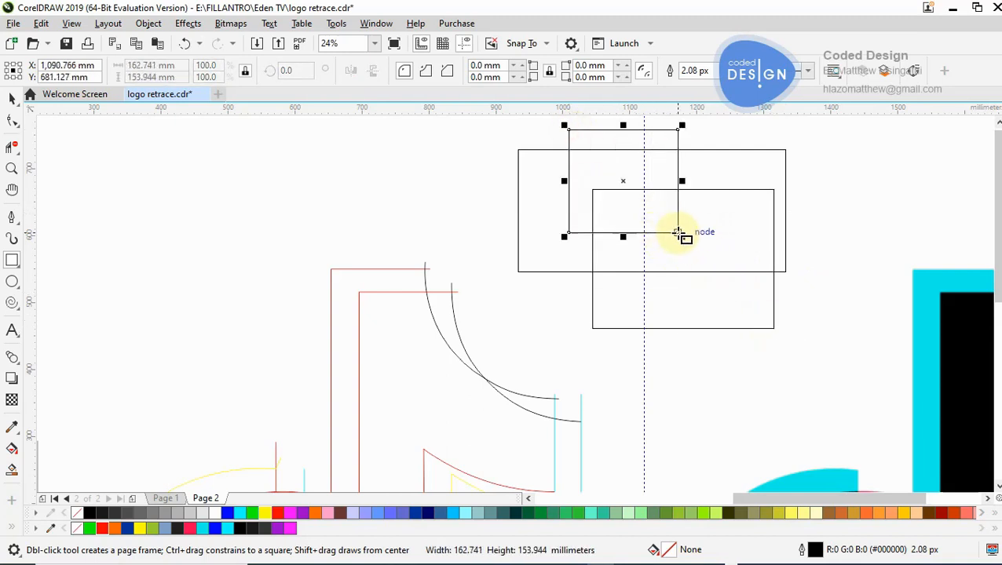
left_click_drag(644, 202, 843, 322)
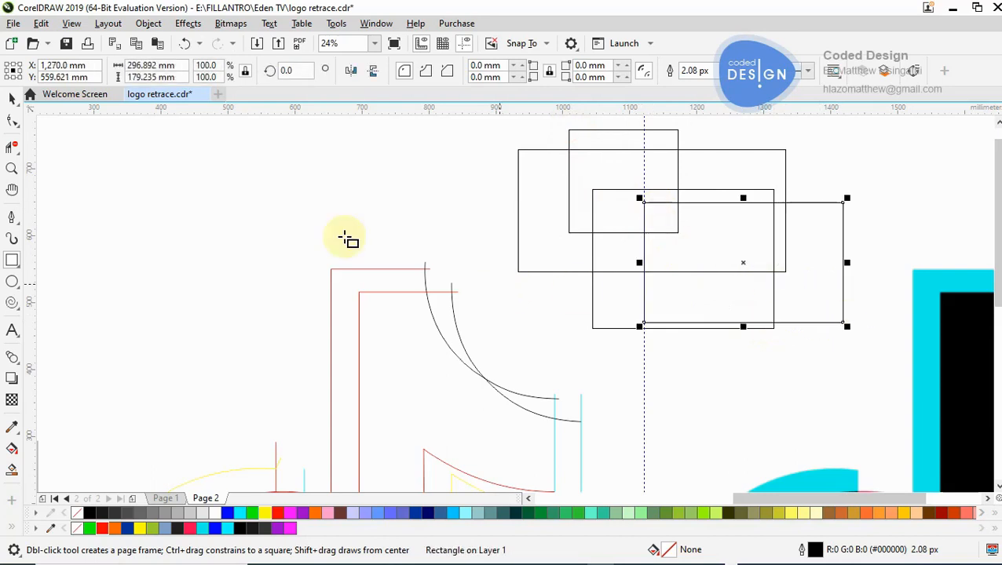
- Delete the crossing segments inside the left part of the overlapping rectangles with Virtual Segment Delete, and smart-fill that merged area in blue
left_click(12, 97)
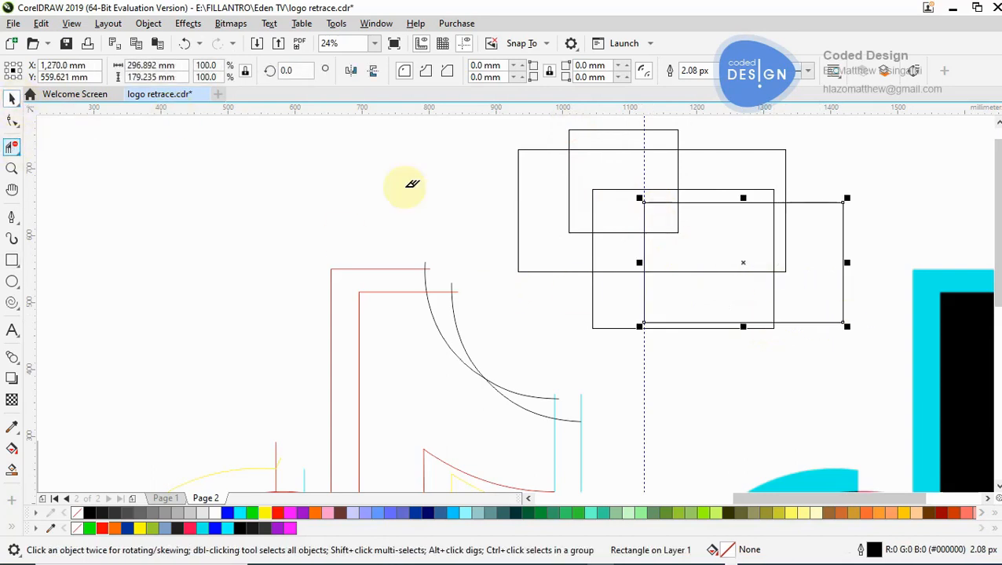
left_click_drag(617, 198, 666, 220)
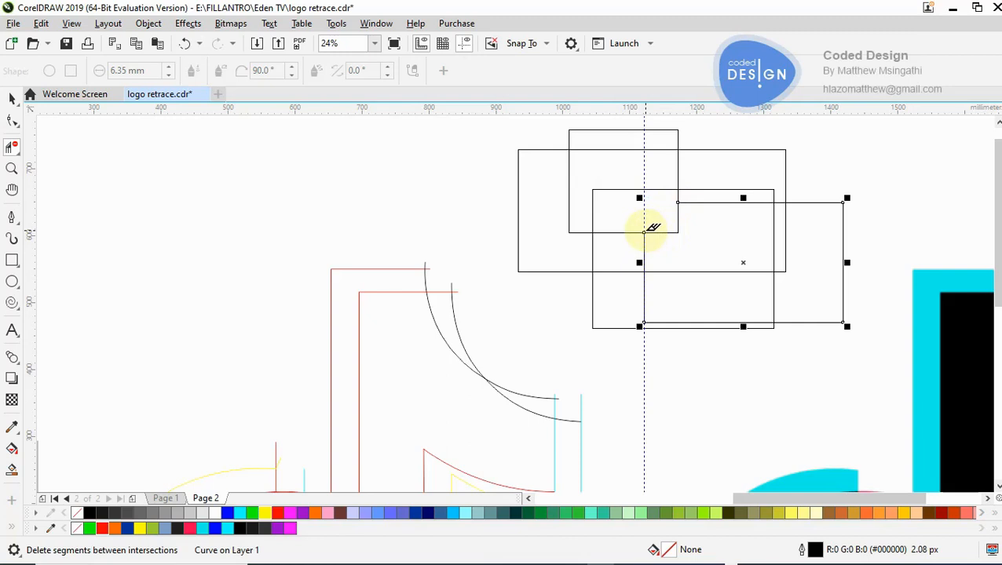
left_click_drag(620, 225, 620, 275)
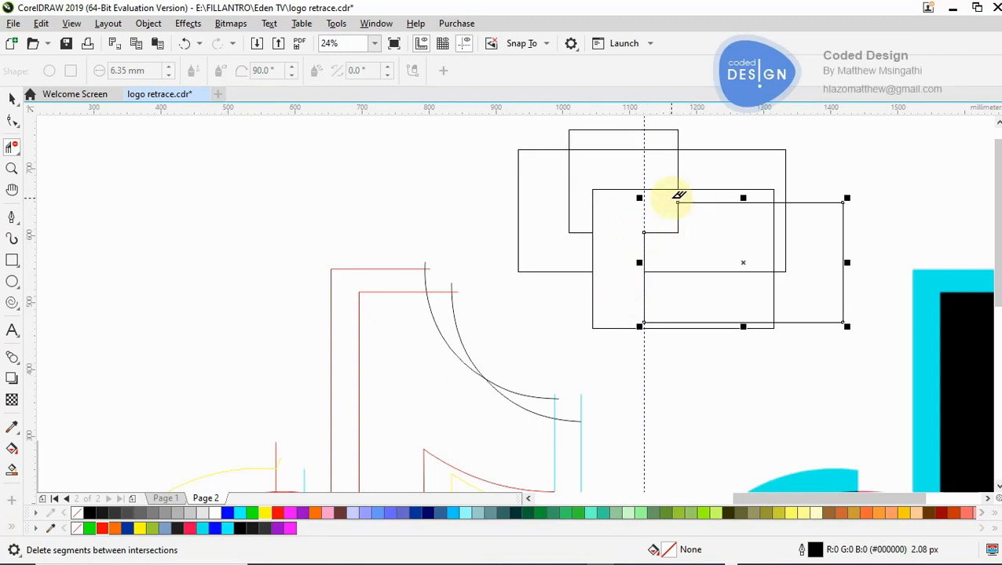
left_click(11, 470)
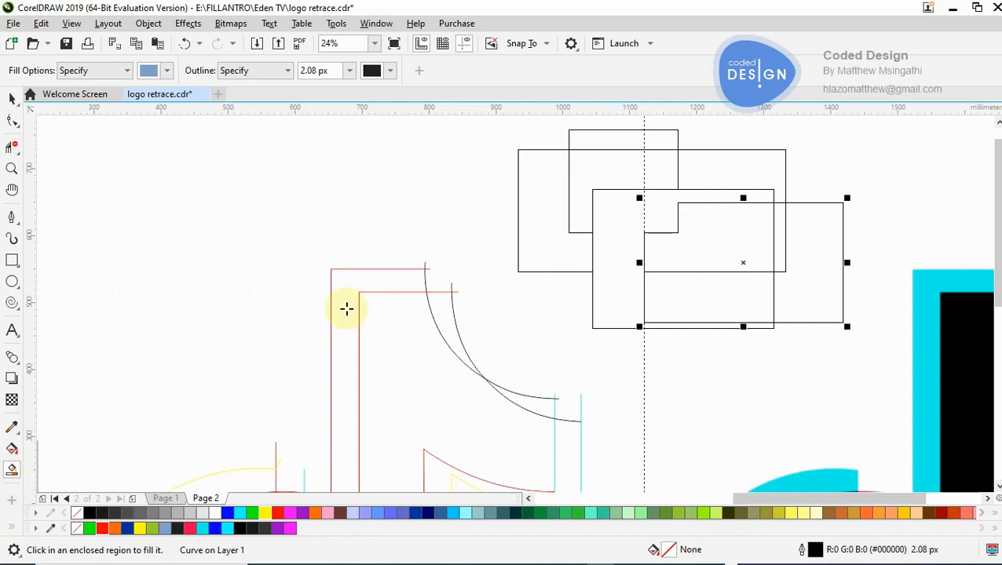
left_click(609, 269)
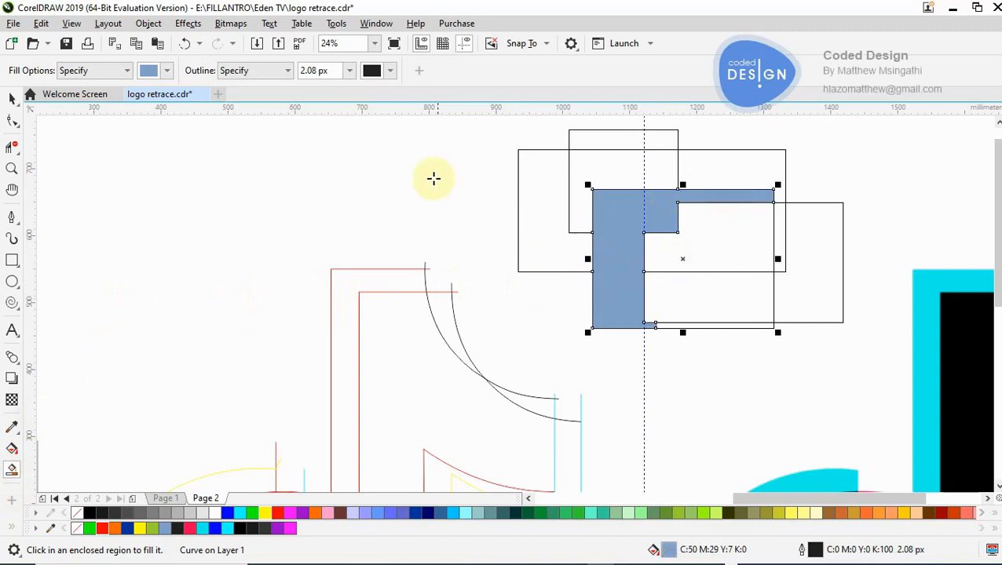
- Delete all the overlapping practice rectangles and their blue filled area above the traced note
left_click(12, 98)
left_click_drag(470, 126, 919, 341)
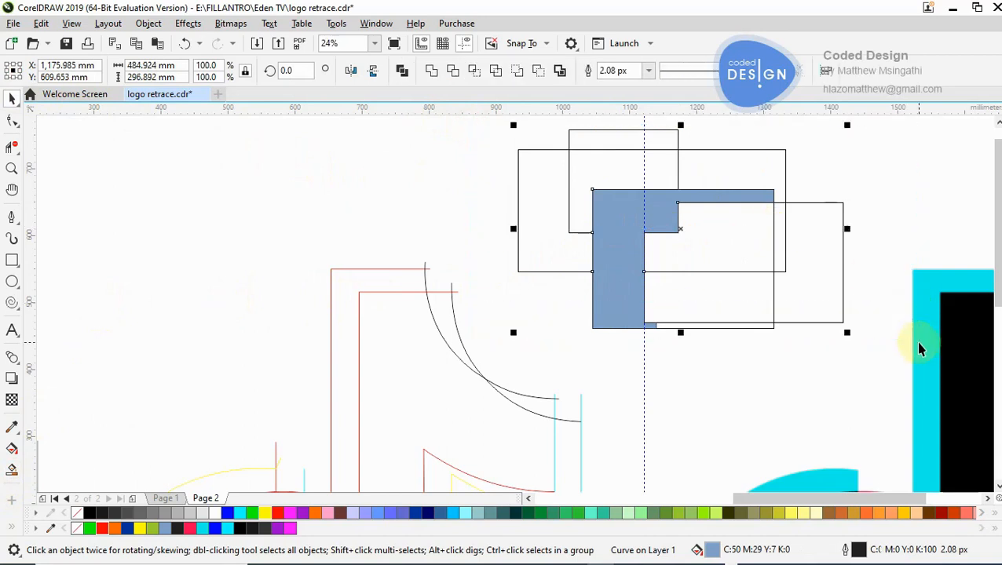
key("Delete")
key("Escape")
key("z")
right_click(917, 342)
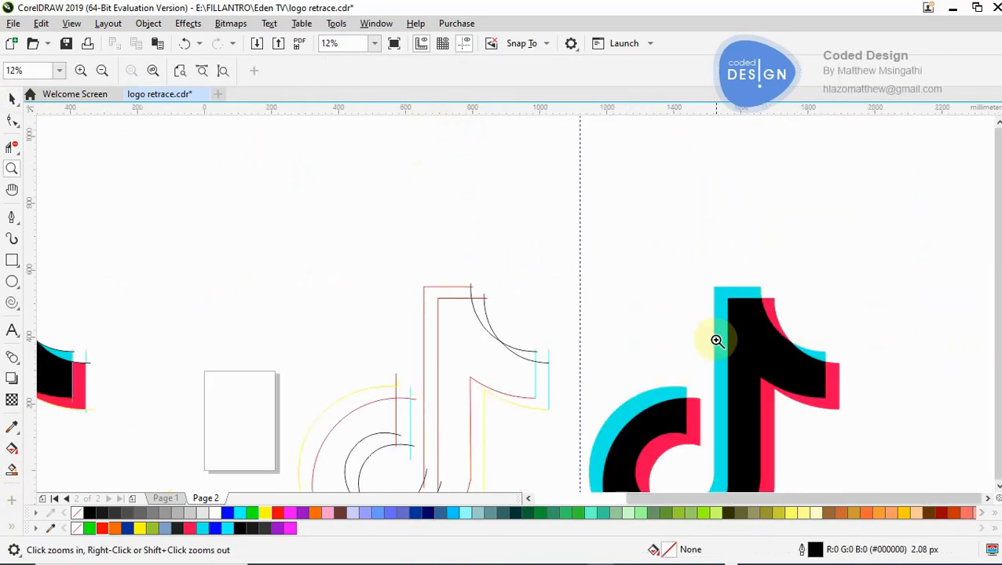
- Delete the end of the black bowl curve extending past the stem's right-hand inner red line with Virtual Segment Delete
left_click(548, 344)
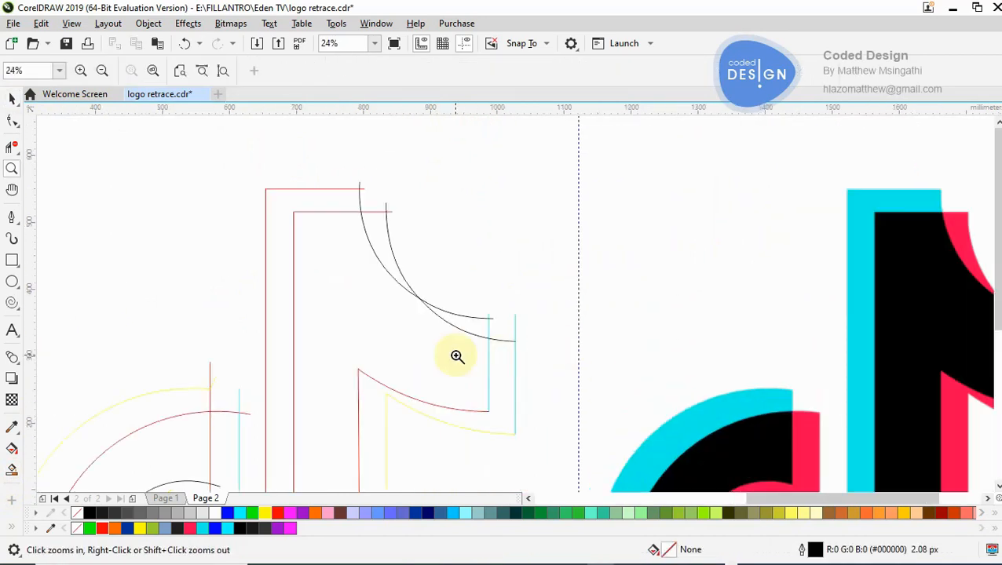
right_click(413, 372)
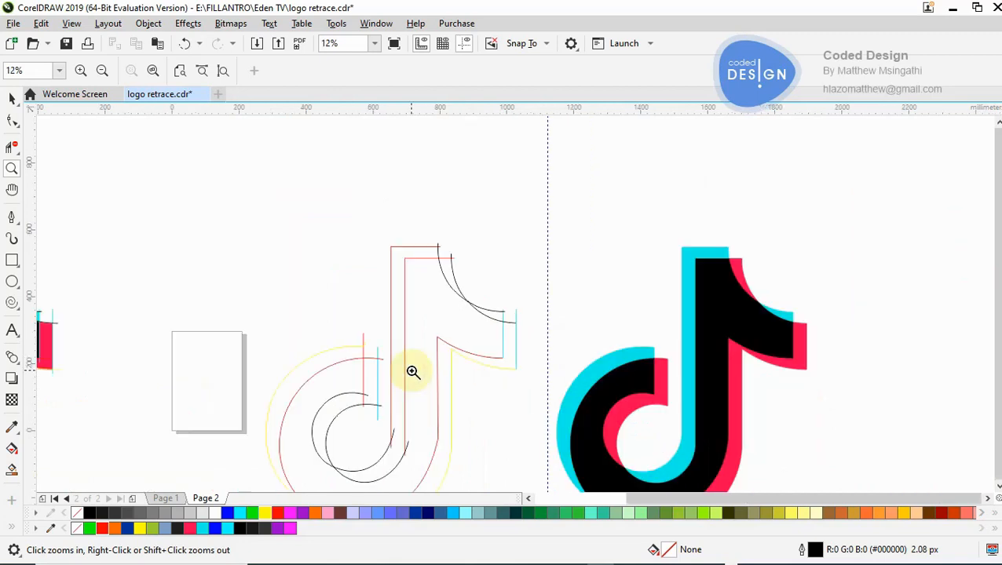
left_click(412, 409)
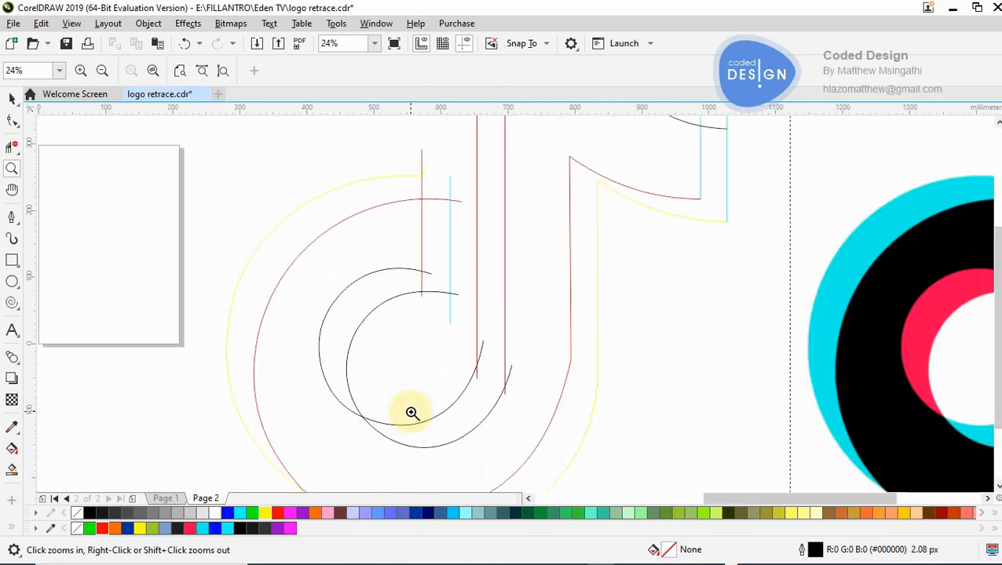
left_click(513, 372)
left_click(10, 148)
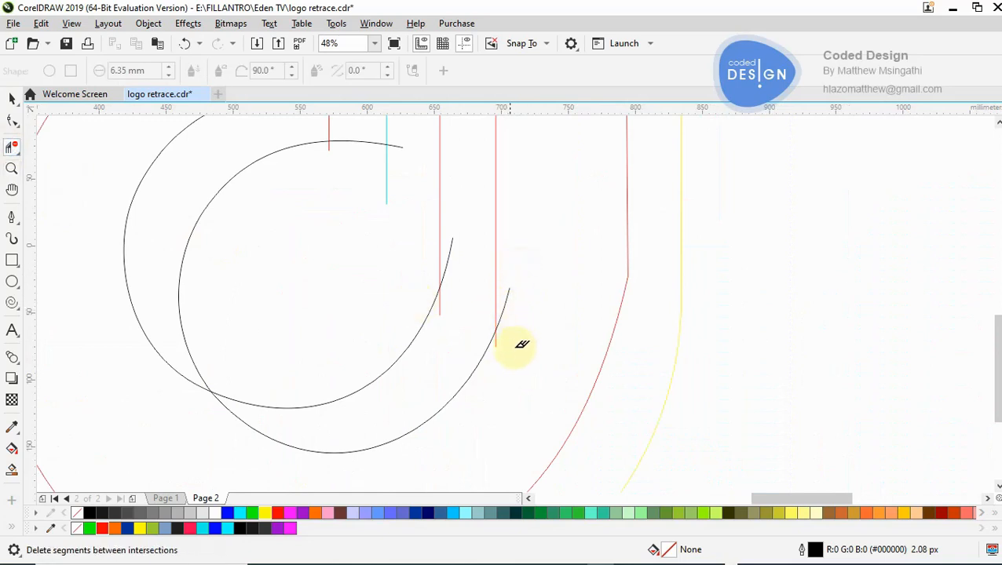
left_click(509, 305)
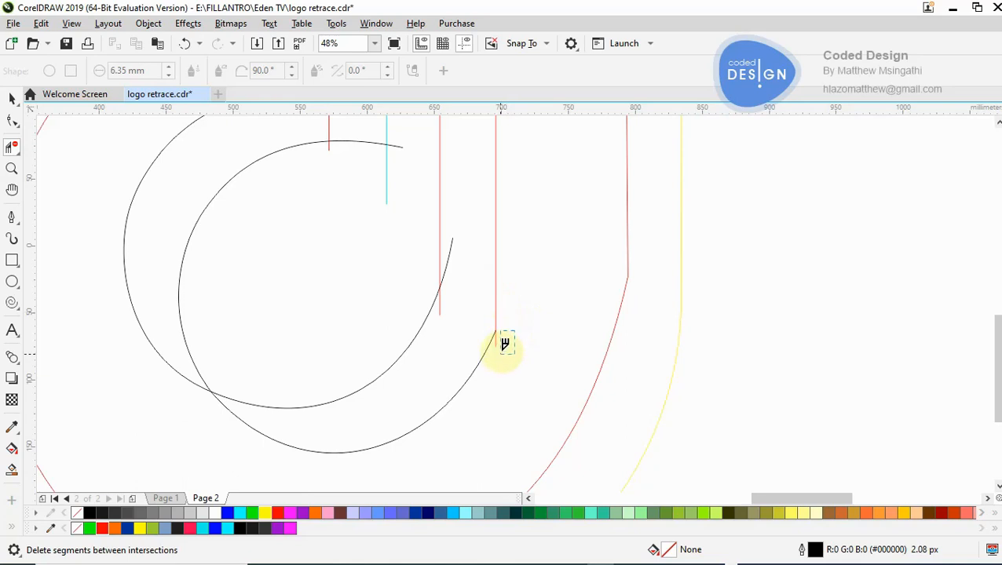
- Delete the tail of that red stem line hanging below its junction with the black bowl curve
key("z")
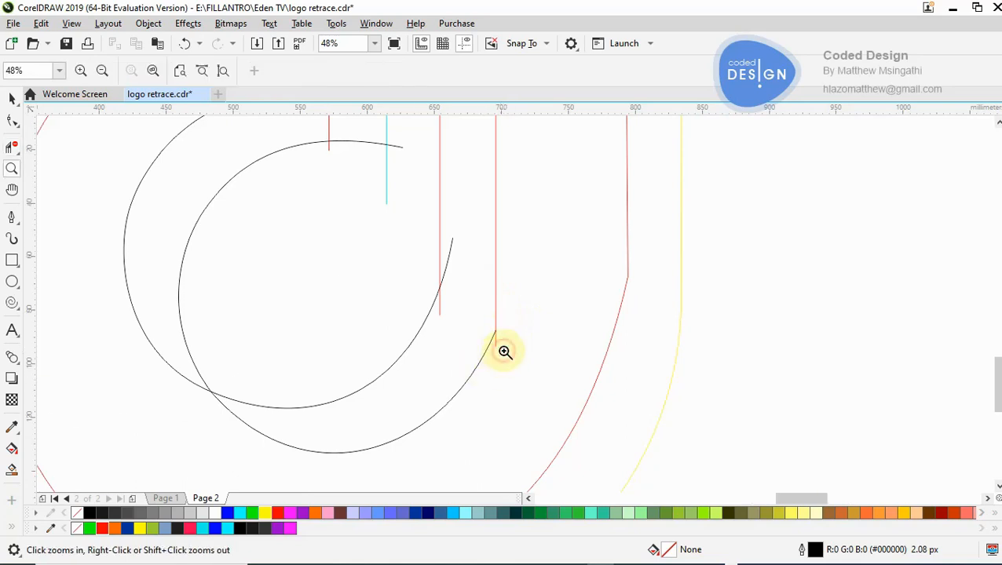
left_click(506, 351)
left_click(515, 285)
left_click(12, 146)
left_click_drag(531, 271, 488, 353)
- Try trimming the left red stem line's tail below the other black bowl curve, and undo that trim
left_click_drag(321, 152, 251, 209)
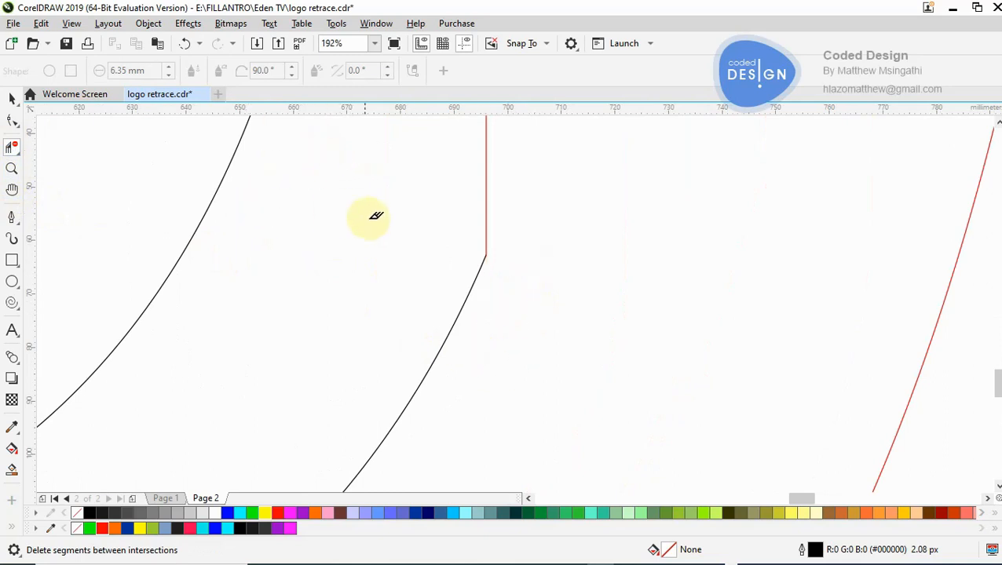
key("z")
right_click(370, 219)
right_click(371, 219)
left_click(384, 221)
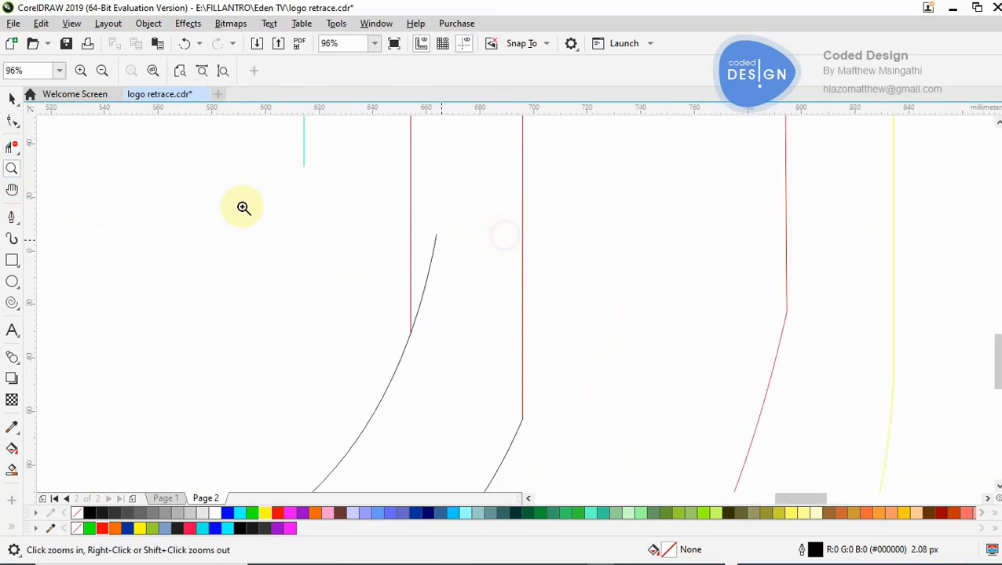
left_click(12, 121)
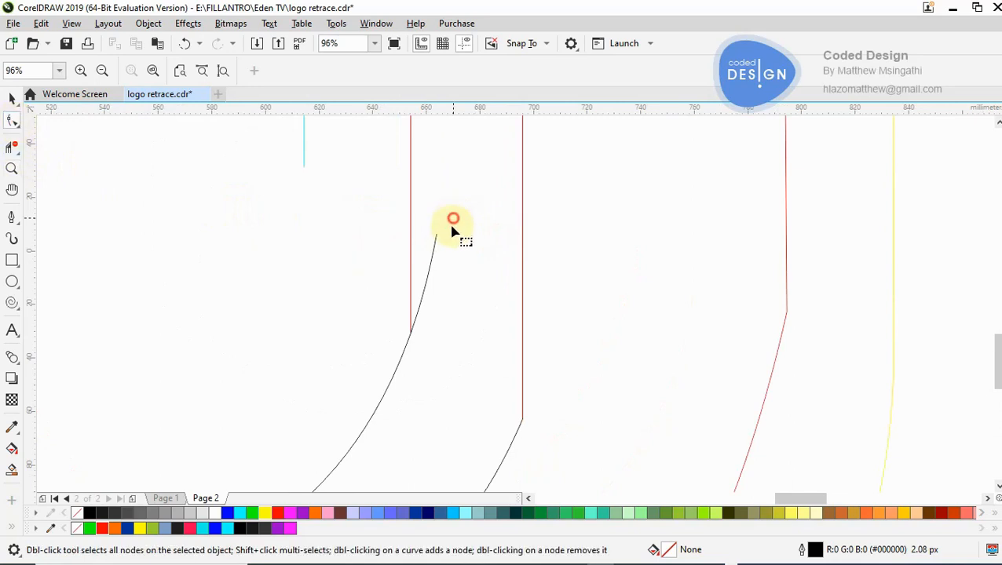
left_click(433, 264)
key("Escape")
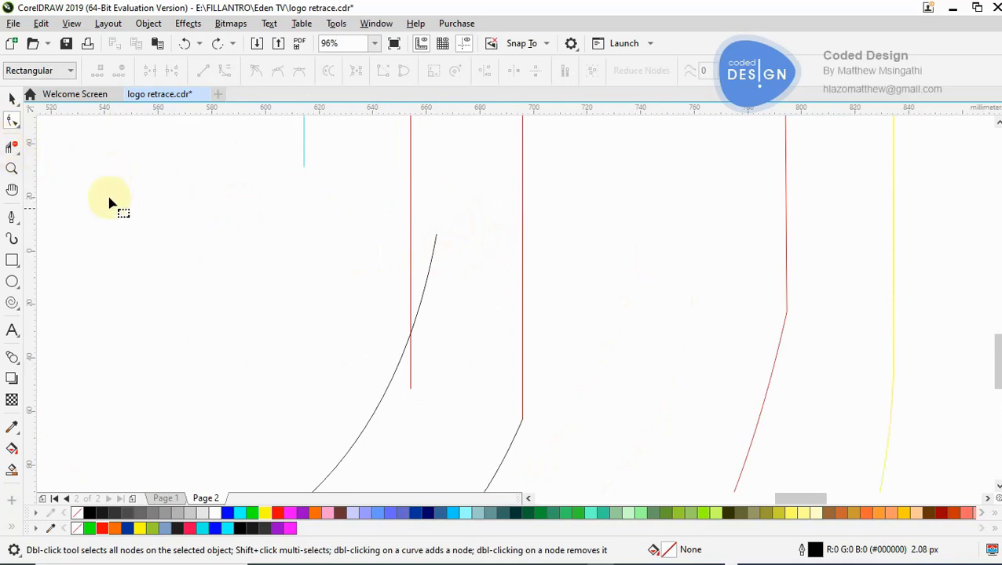
- Delete the overhanging ends of the left red stem line and the black bowl curve where they cross
left_click(9, 155)
left_click_drag(425, 212, 455, 249)
left_click_drag(444, 353, 414, 428)
- Delete the overhanging ends of the short cyan line and the lower black inner curve where they cross
key("z")
right_click(442, 398)
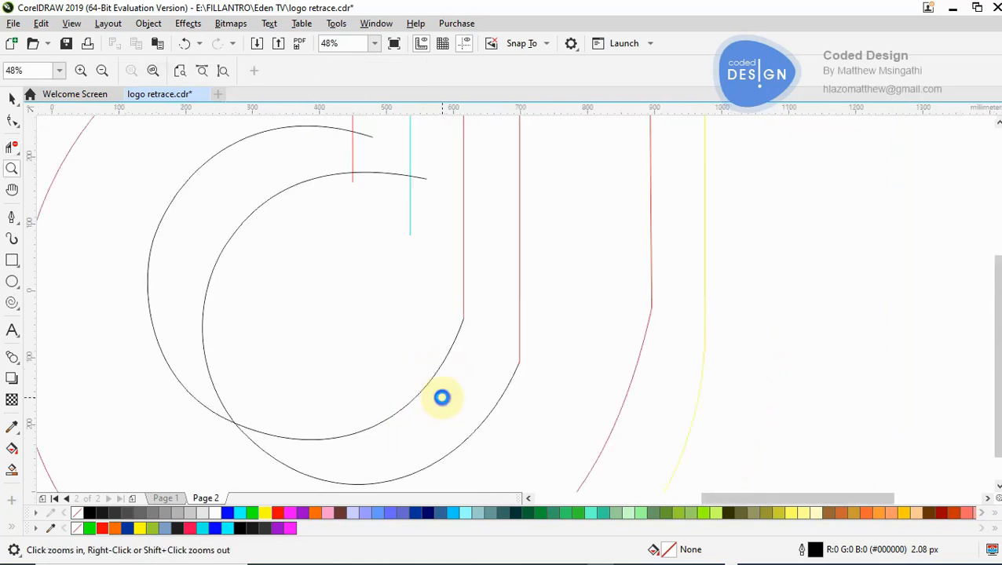
right_click(465, 299)
right_click(473, 262)
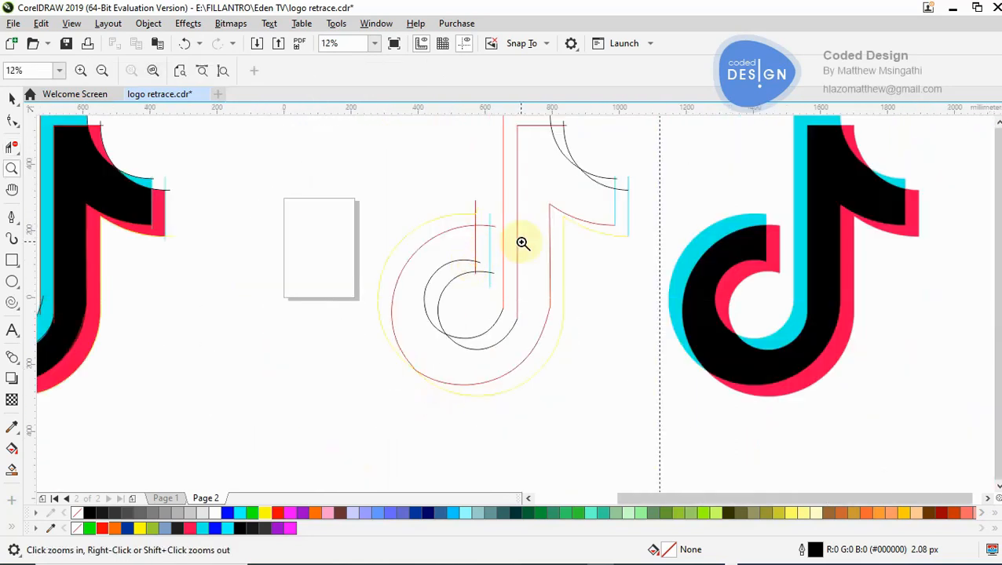
left_click(494, 279)
left_click(512, 306)
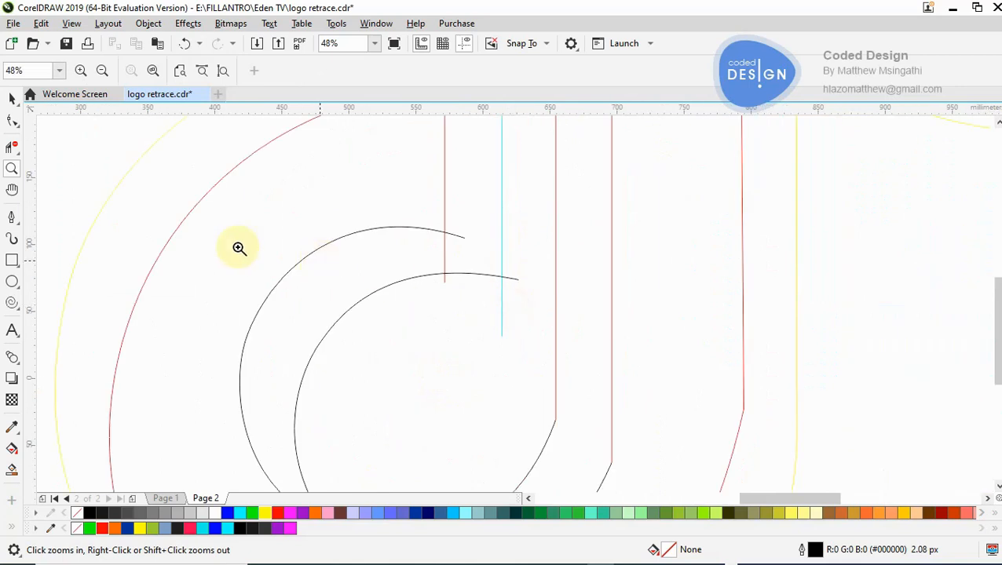
left_click(12, 148)
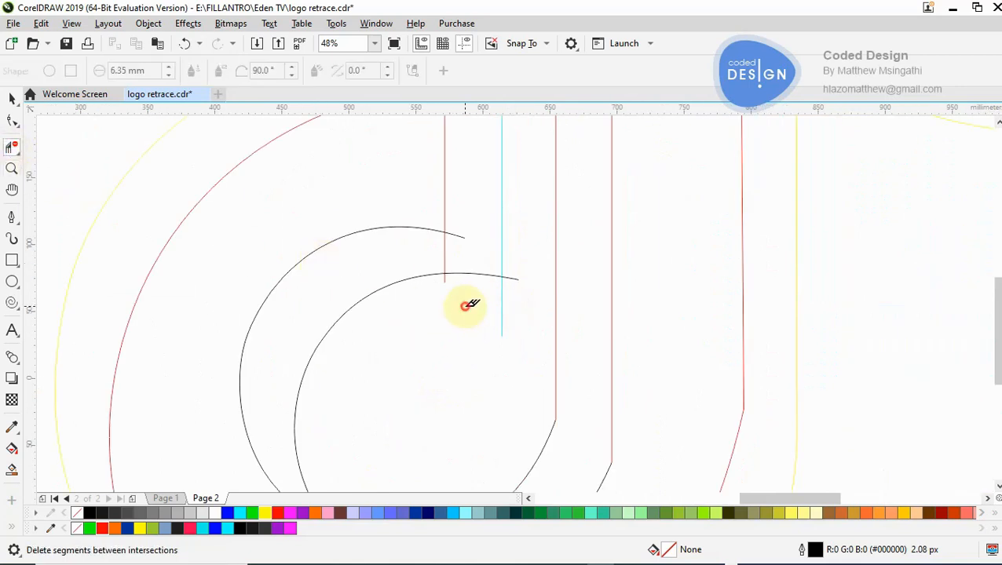
left_click_drag(511, 238, 522, 299)
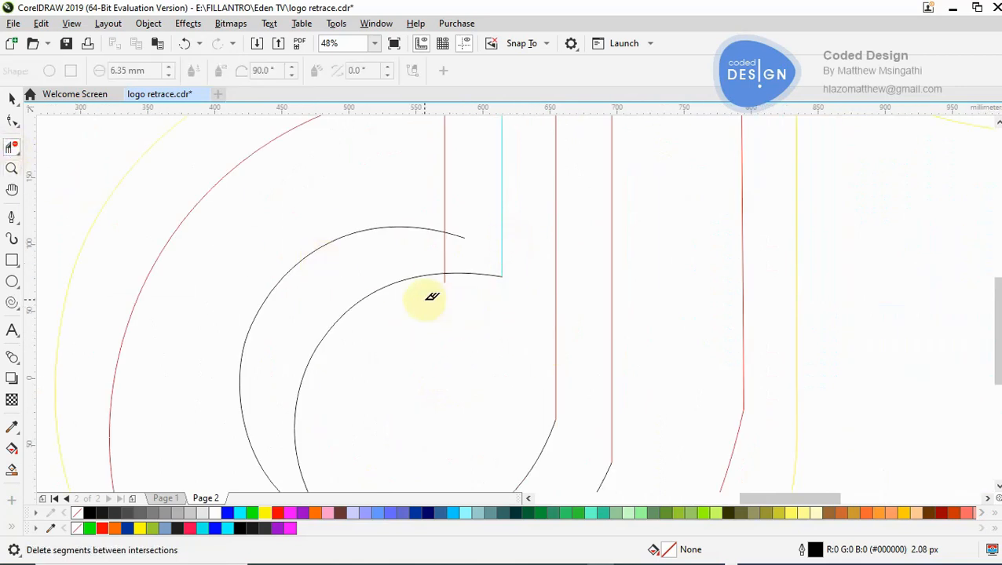
left_click_drag(431, 284, 460, 291)
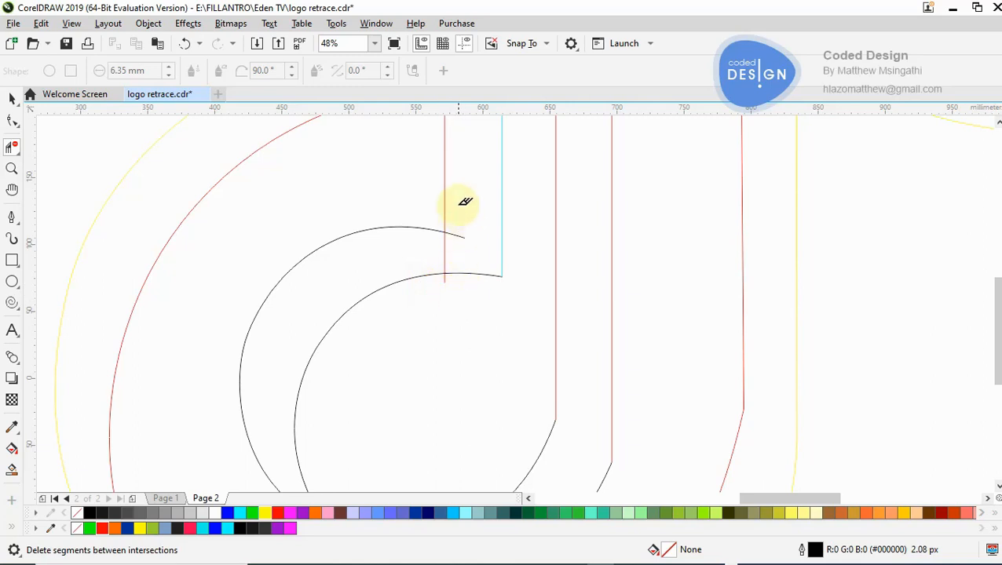
- Trim the bowl's upper opening by deleting the red arc's and cyan line's overhangs and the short red line's end above the yellow arc
key("z")
right_click(458, 223)
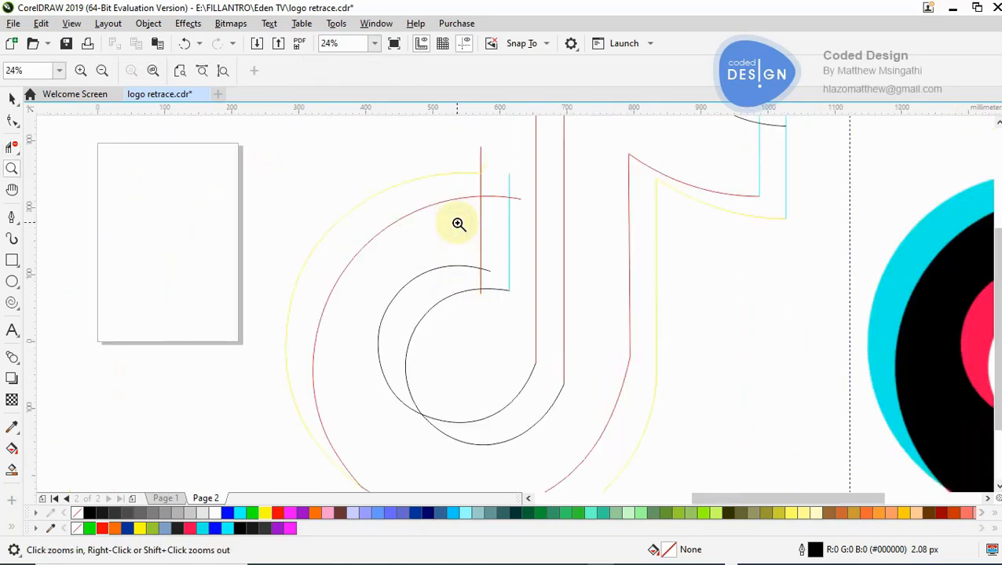
left_click(521, 220)
left_click(12, 147)
left_click_drag(504, 235, 523, 335)
left_click_drag(470, 229, 513, 236)
left_click_drag(393, 162, 485, 217)
- Smart-fill the enclosed strip between the short red and cyan lines at the bowl's opening in blue
key("z")
right_click(461, 246)
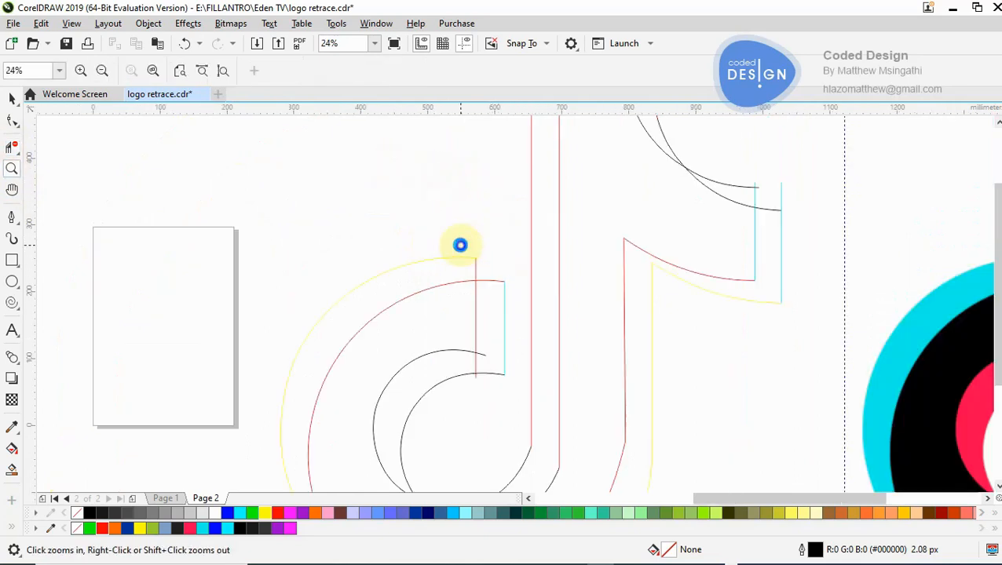
right_click(461, 245)
left_click(534, 323)
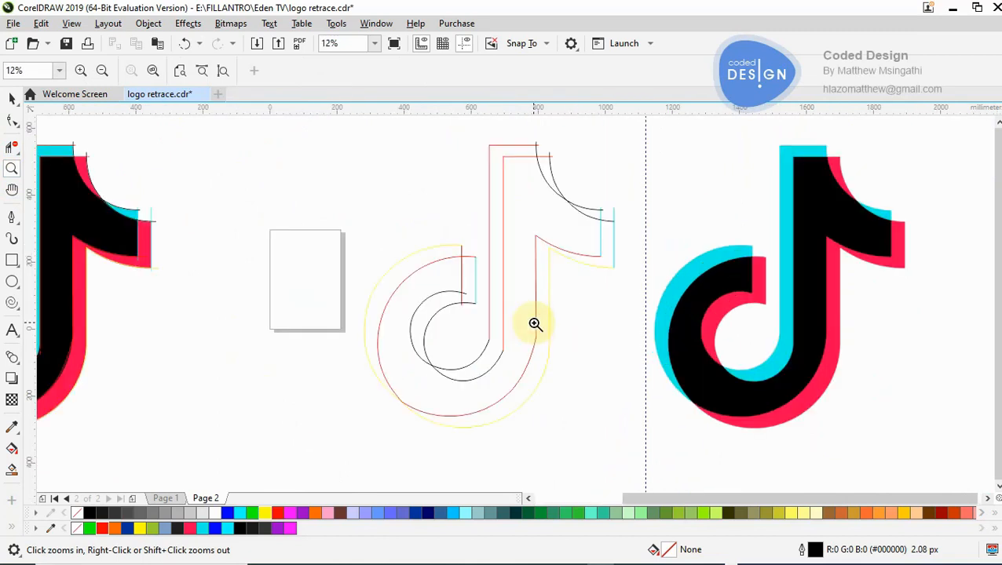
left_click(483, 336)
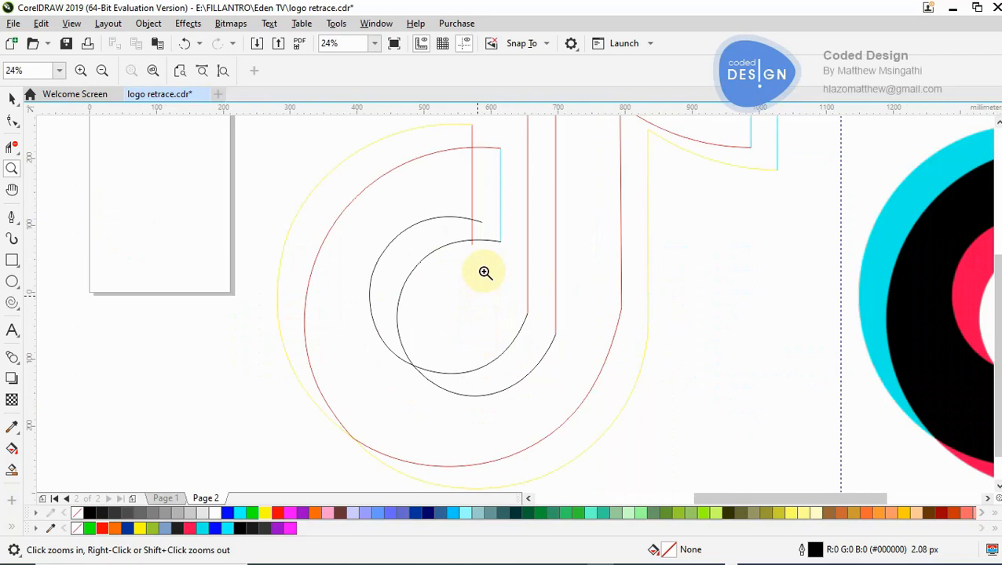
left_click(490, 249)
right_click(488, 249)
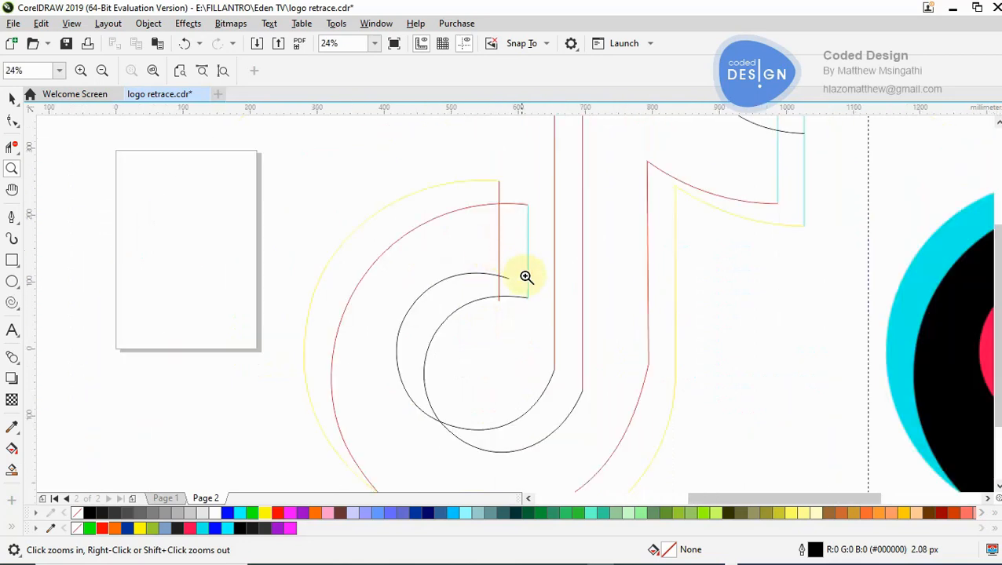
left_click(525, 275)
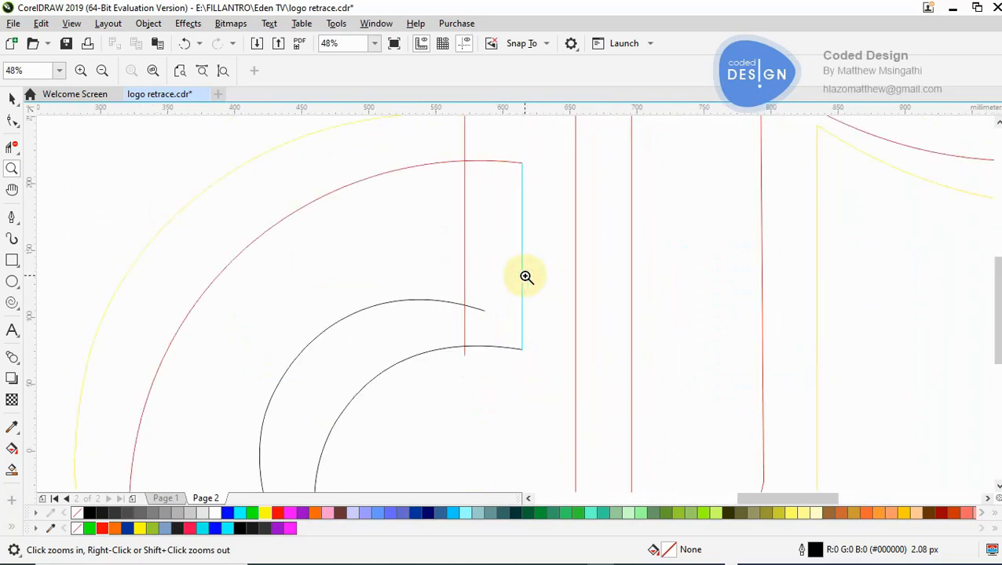
left_click(11, 470)
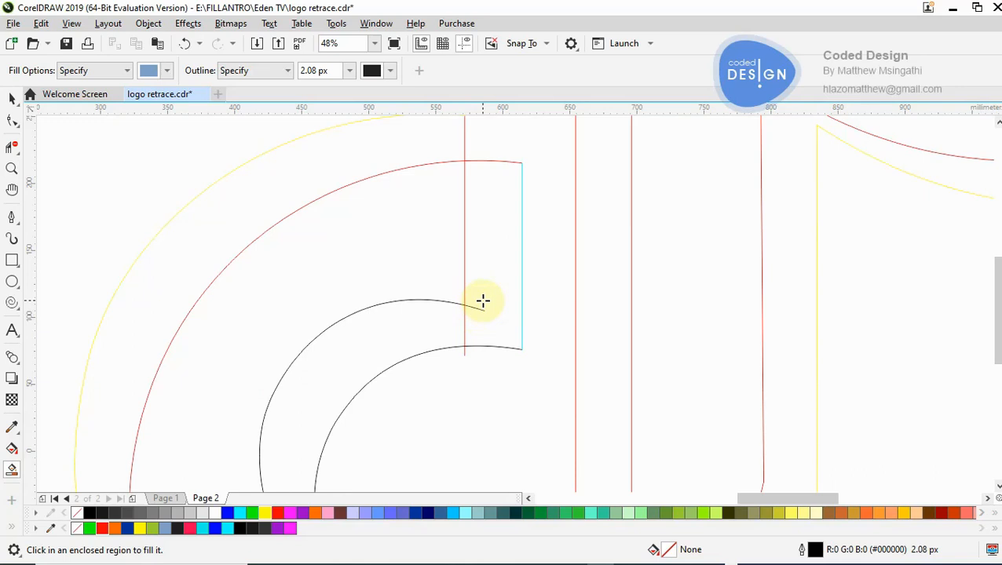
left_click(485, 267)
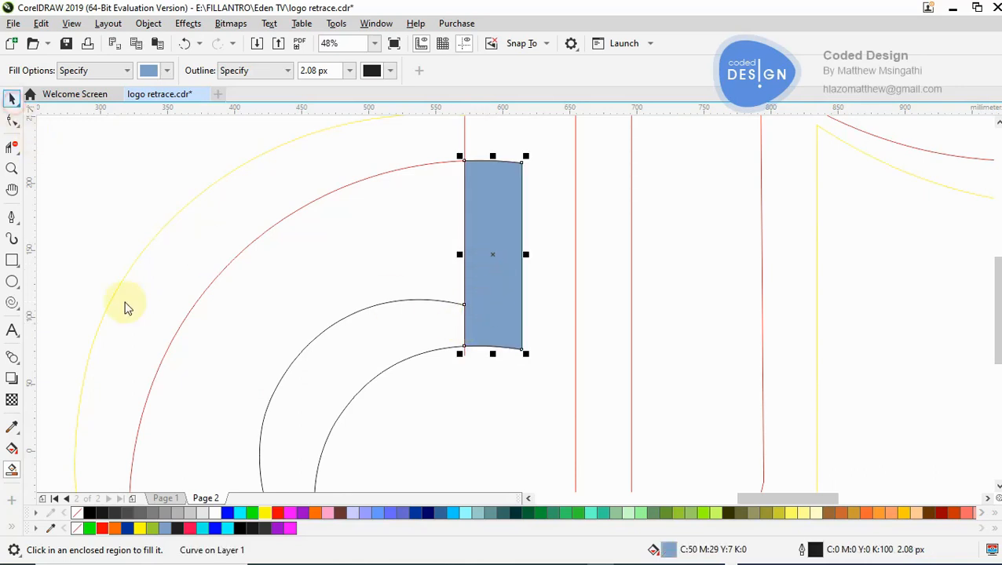
- Recolor the filled strip yellow and move it about 66 mm to the right, over the left stem line
key("space")
left_click(140, 529)
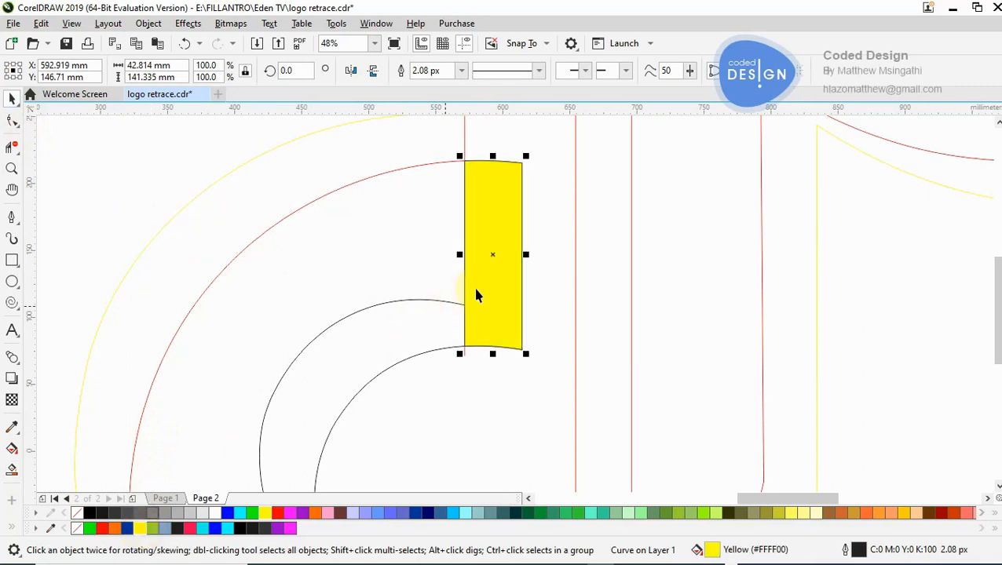
left_click_drag(474, 295, 562, 299)
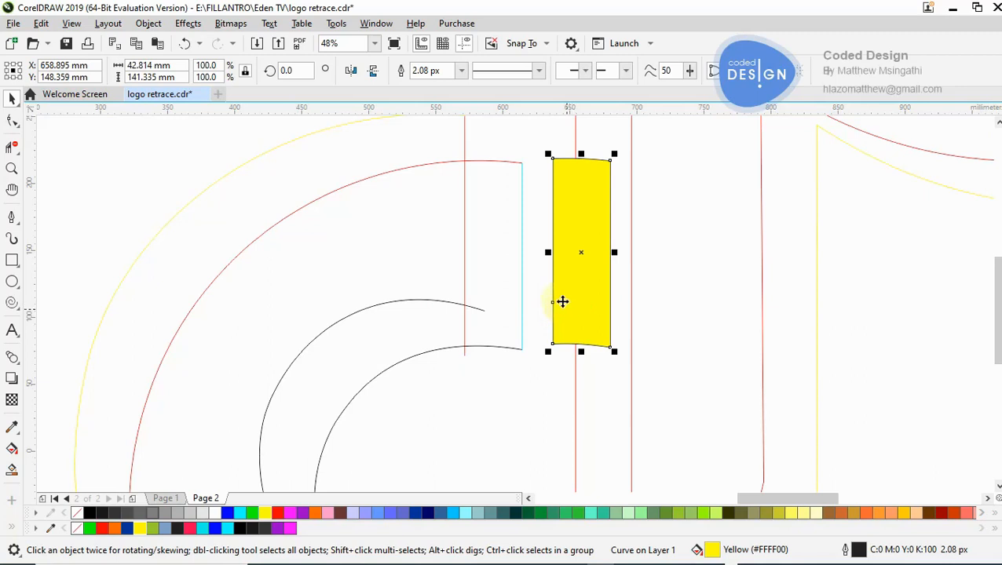
- Remove the extra node on the yellow strip's left edge with the Shape tool, and delete the strip
double_click(552, 303)
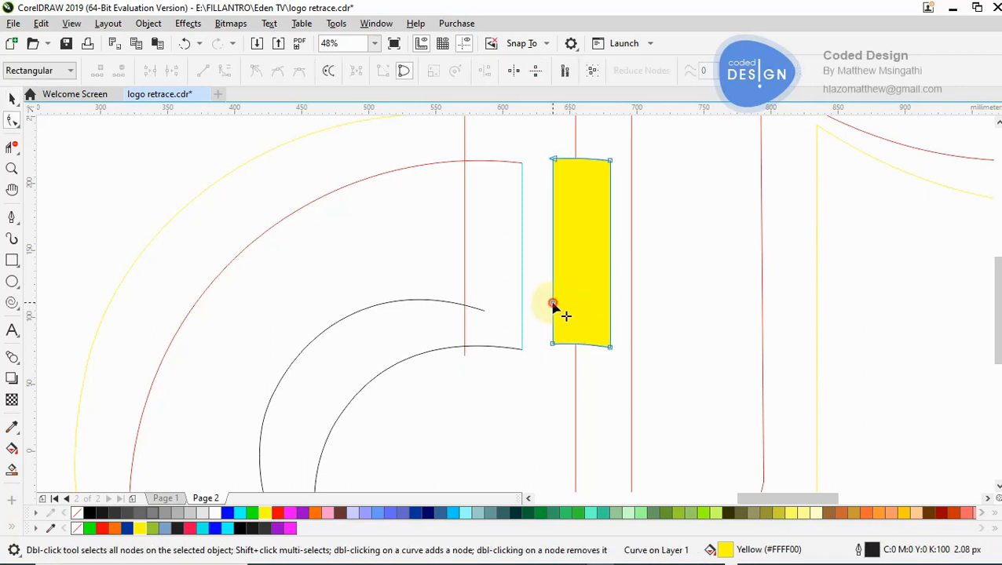
double_click(553, 303)
key("Delete")
left_click(20, 96)
key("Delete")
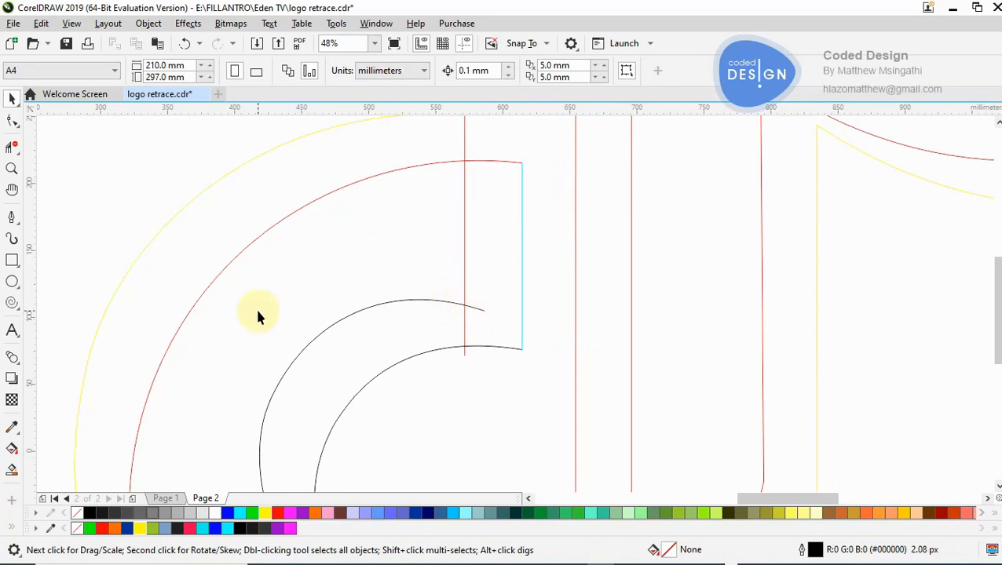
- Shorten the short red line to between the two black inner curves, and trim the overhangs where it crosses the upper one
key("z")
right_click(346, 263)
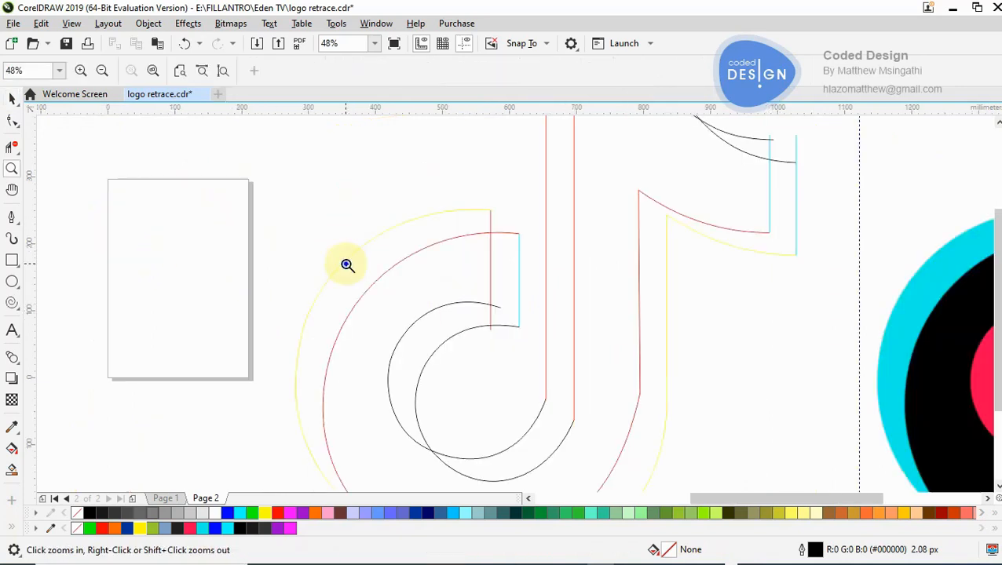
right_click(346, 265)
left_click(530, 318)
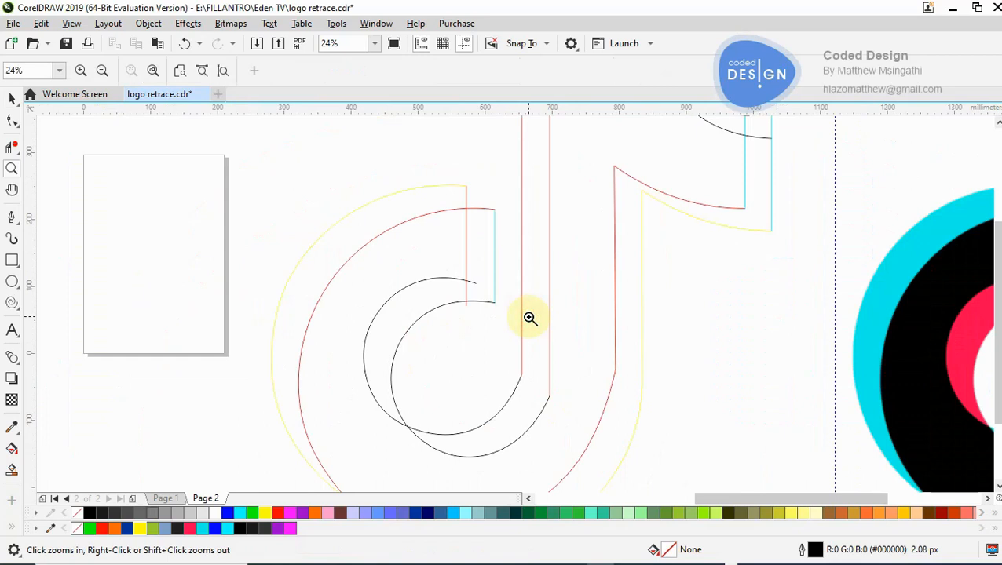
left_click(459, 298)
left_click(538, 295)
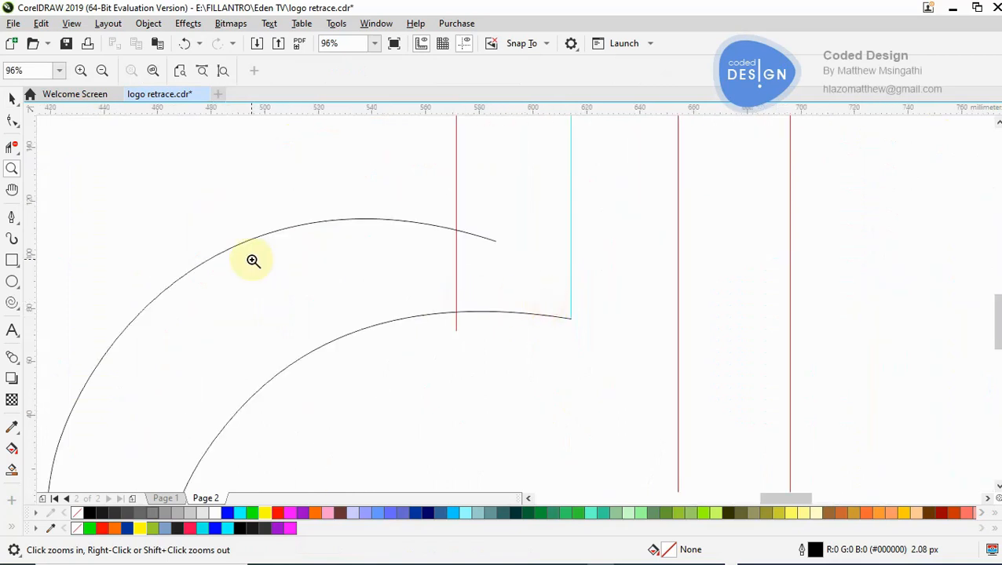
left_click(11, 121)
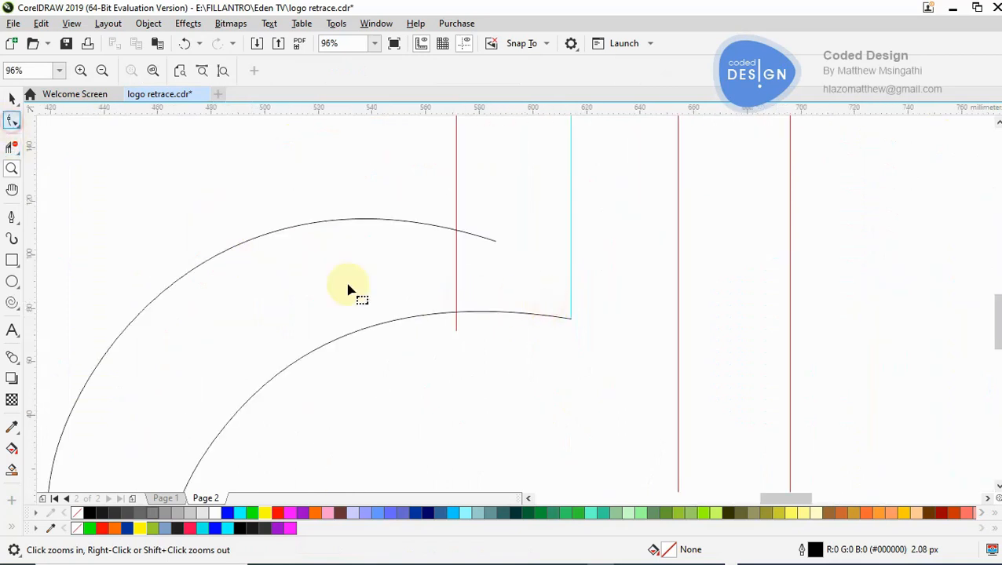
left_click(456, 260)
double_click(458, 330)
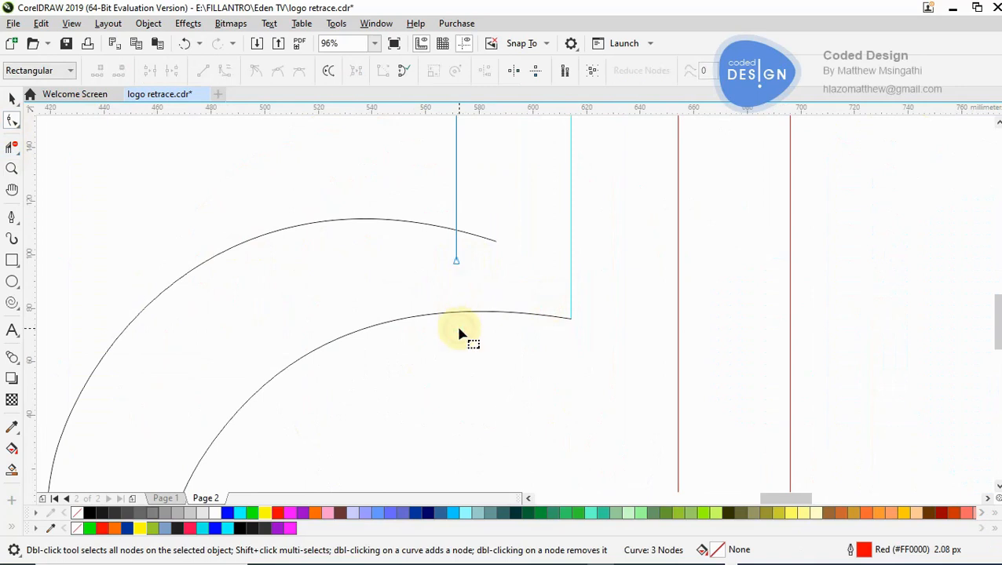
left_click(12, 147)
left_click(477, 234)
- Trim the overhanging ends where the two horizontal red lines cross the black curves at the top of the note's stem
key("z")
right_click(414, 239)
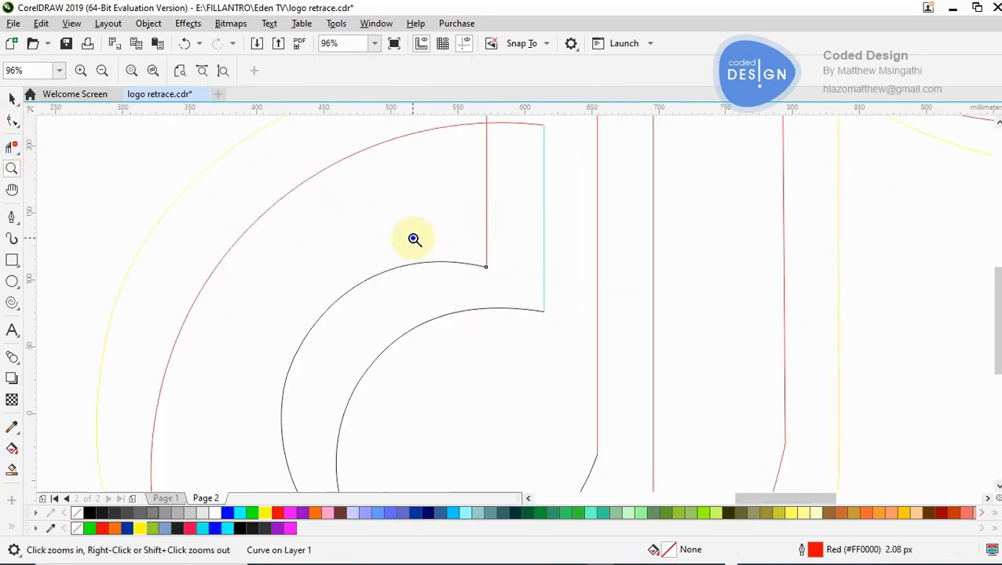
right_click(414, 239)
right_click(414, 239)
left_click(626, 214)
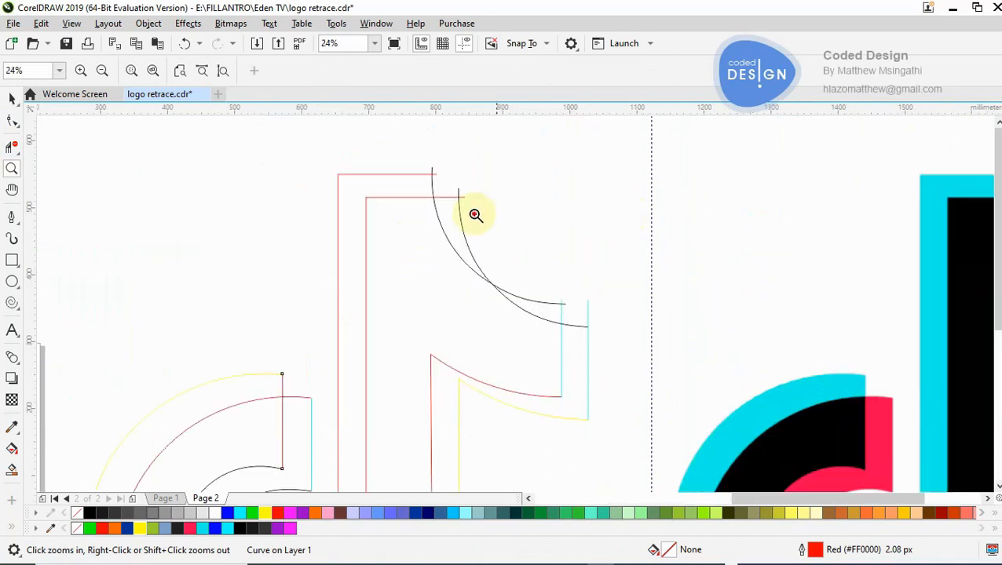
left_click(481, 210)
left_click(476, 268)
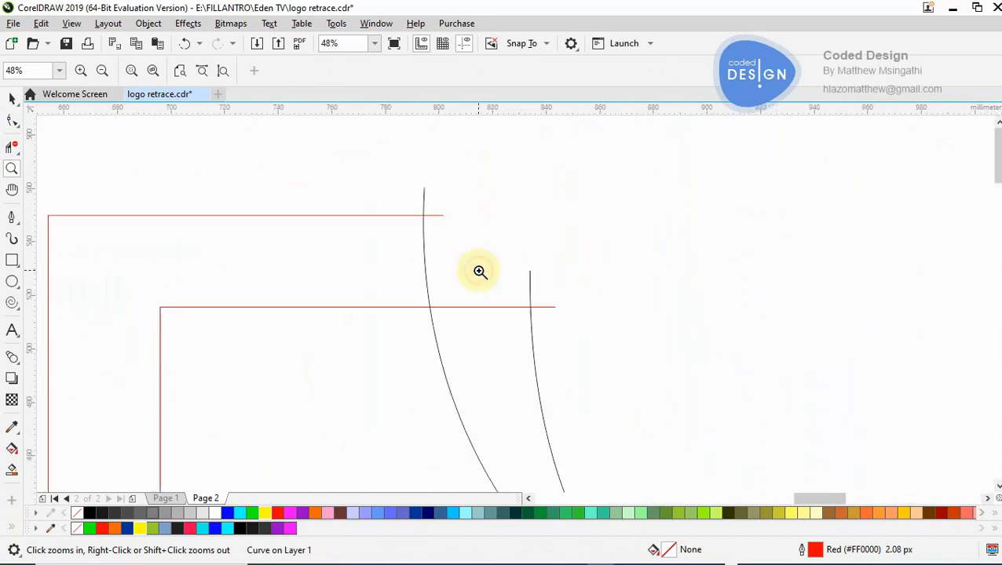
left_click(12, 147)
left_click_drag(322, 163, 559, 360)
left_click_drag(539, 271, 582, 417)
key("ctrl+z")
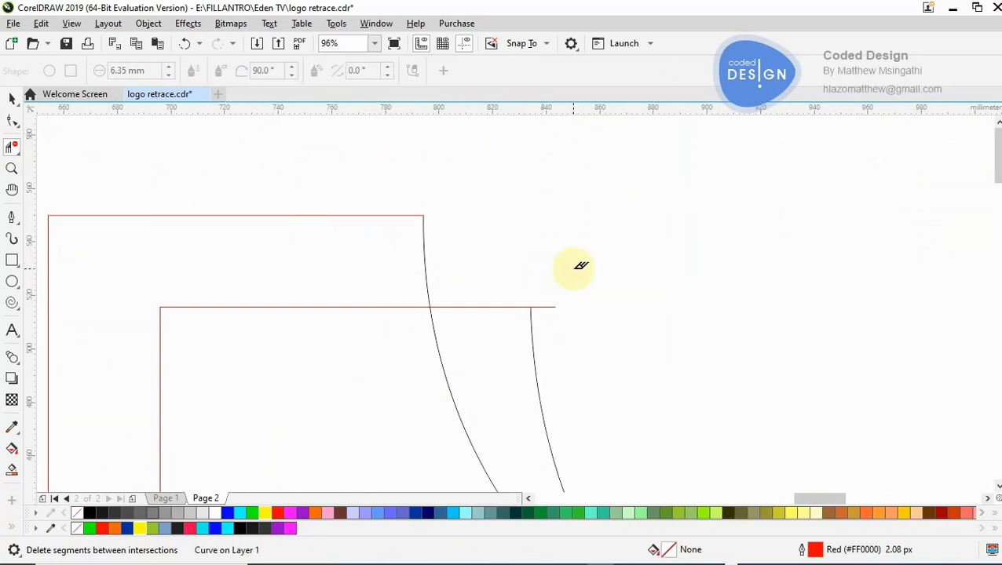
- Trim the overhanging ends where the two black curves meet the vertical cyan lines at the outer tip of the note's flag
key("z")
right_click(538, 312)
right_click(538, 313)
right_click(597, 375)
left_click(597, 376)
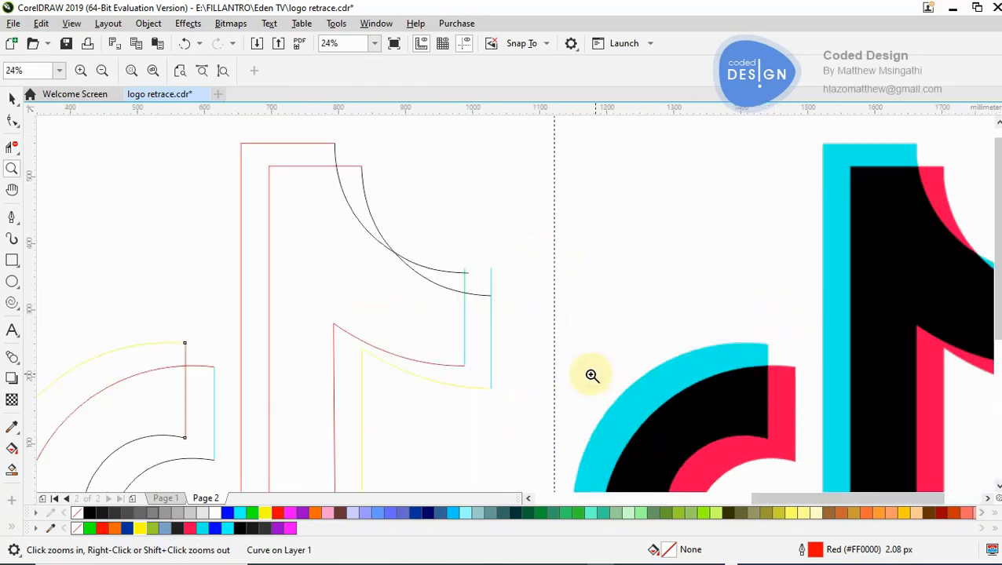
left_click(493, 303)
left_click(12, 147)
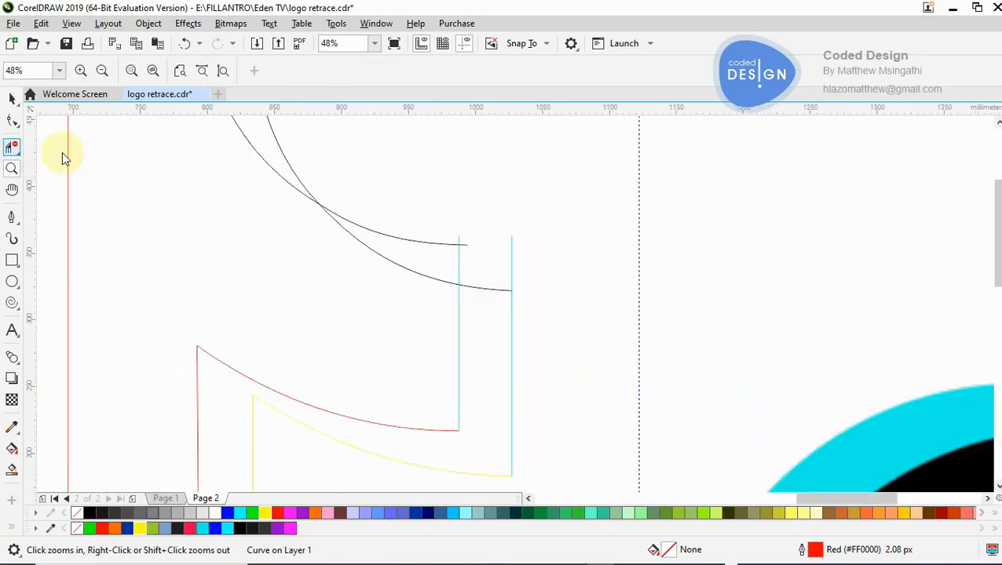
left_click_drag(441, 207, 478, 247)
left_click_drag(464, 207, 556, 242)
key("z")
right_click(522, 283)
right_click(521, 282)
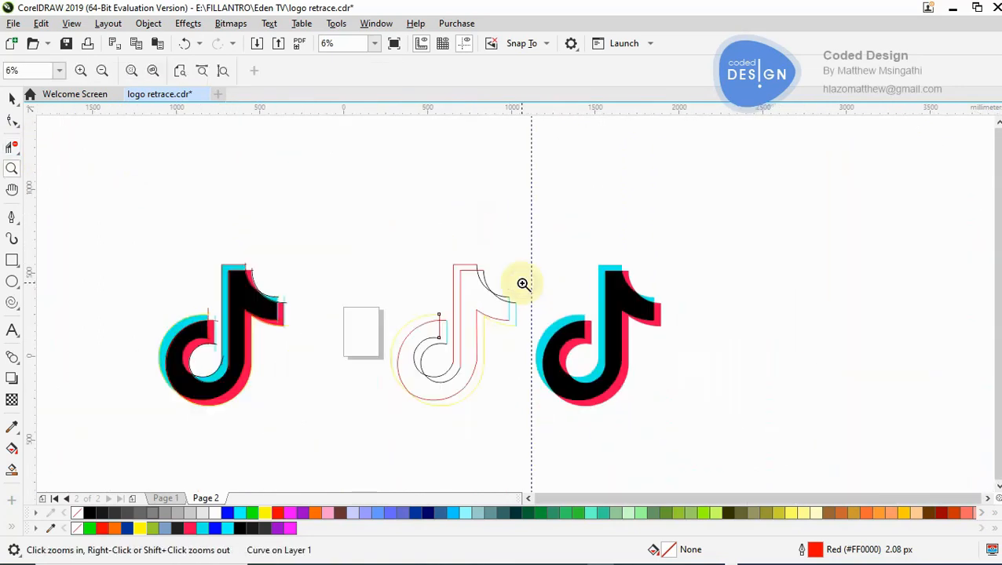
left_click(505, 346)
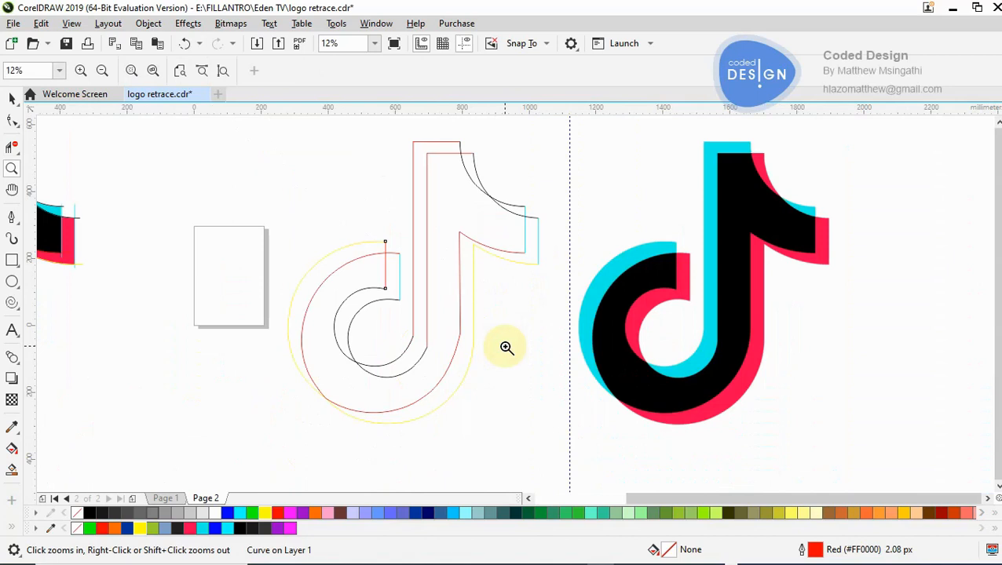
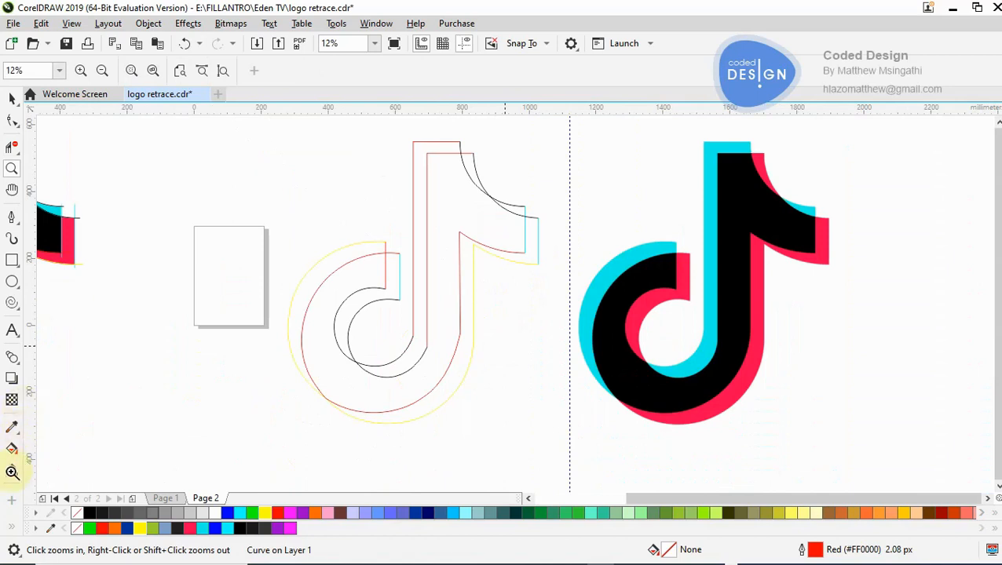
- Save the drawing
key("ctrl+s")
- Try a Smart Fill on the note's main body with the current blue colour, and undo it
left_click(11, 471)
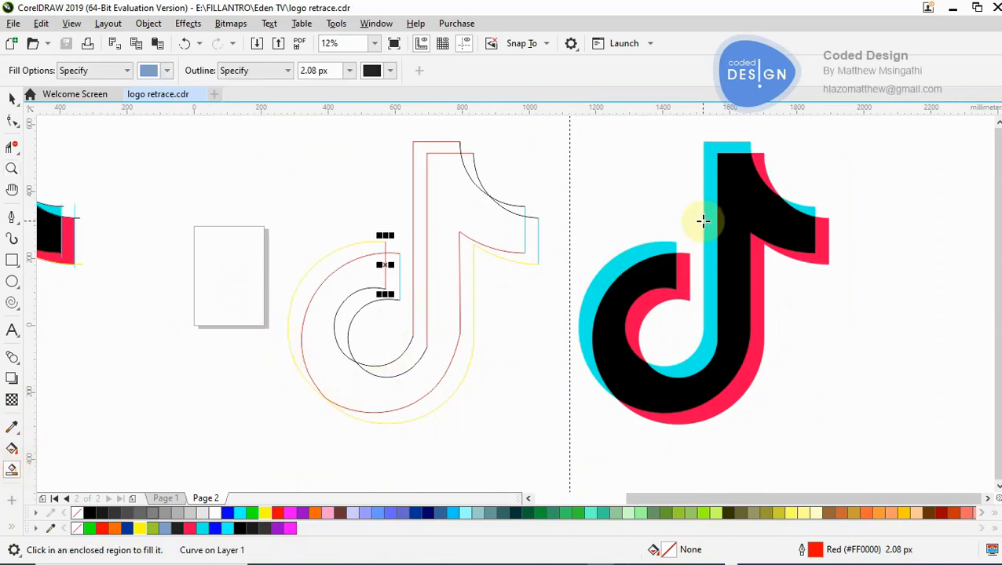
left_click(463, 196)
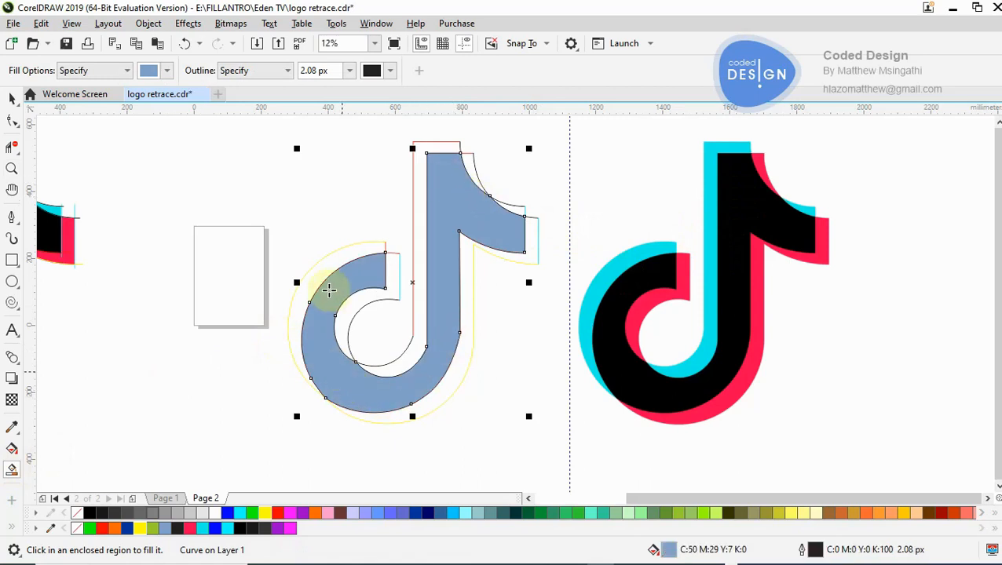
key("ctrl+z")
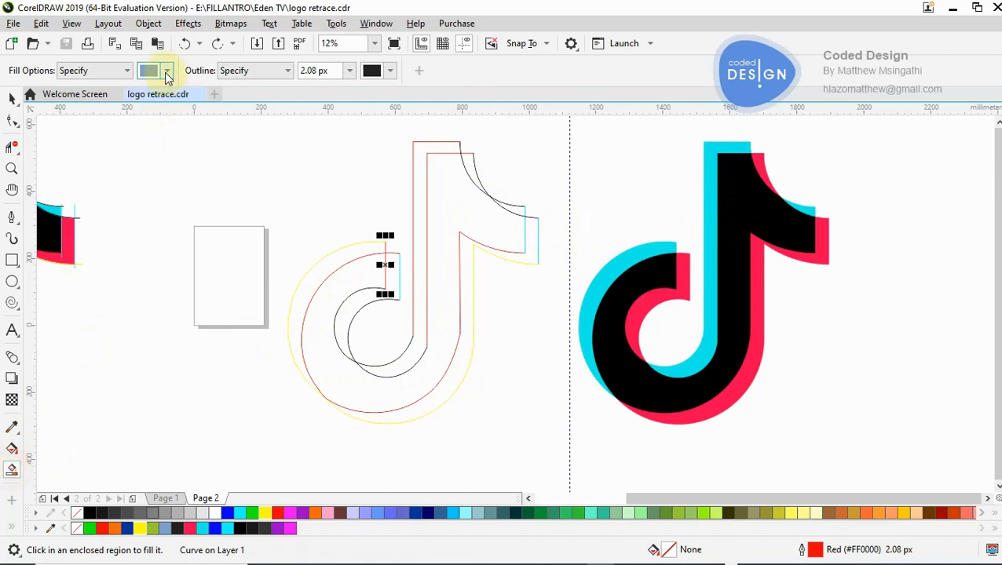
- Set the Smart Fill colour to black #000000 by sampling the body of the reference logo
left_click(166, 72)
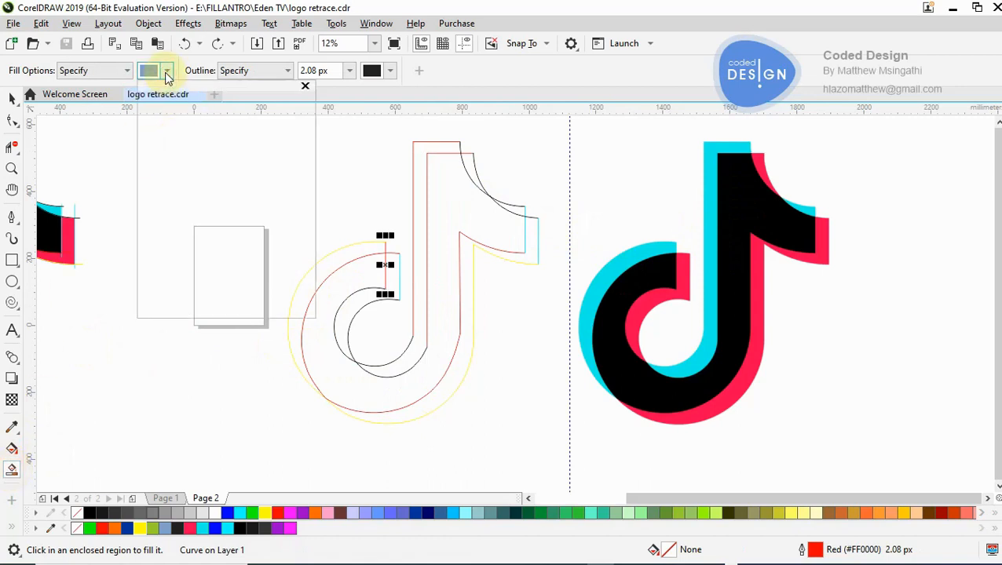
left_click(274, 297)
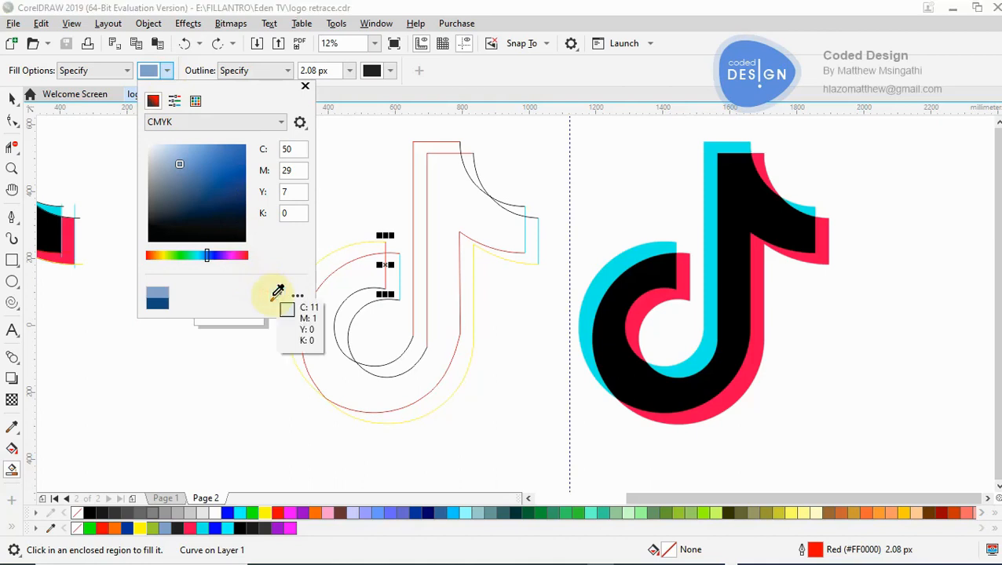
left_click(634, 390)
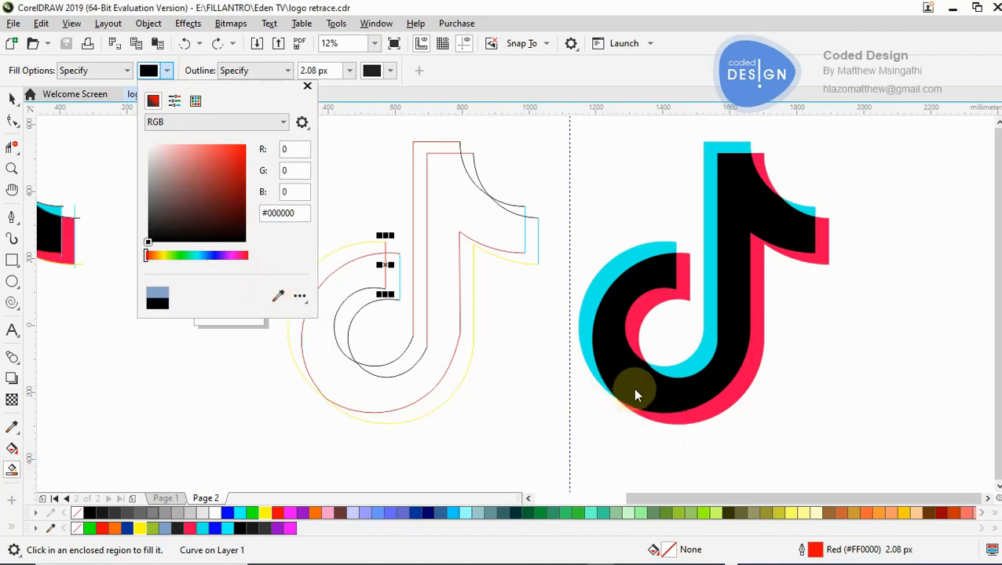
left_click(275, 296)
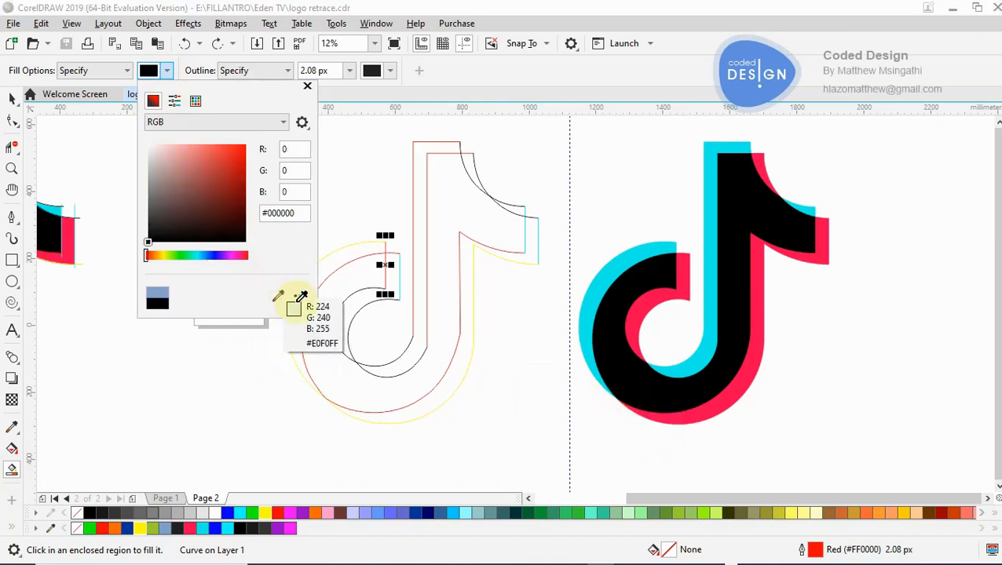
left_click(631, 364)
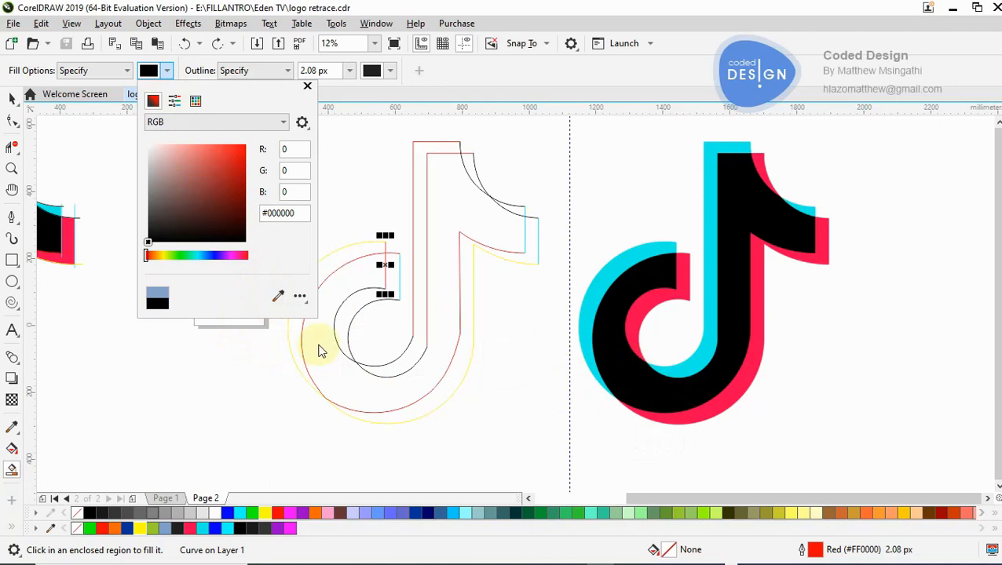
- Try a Smart Fill on the note's main body with black, and undo it
left_click(12, 470)
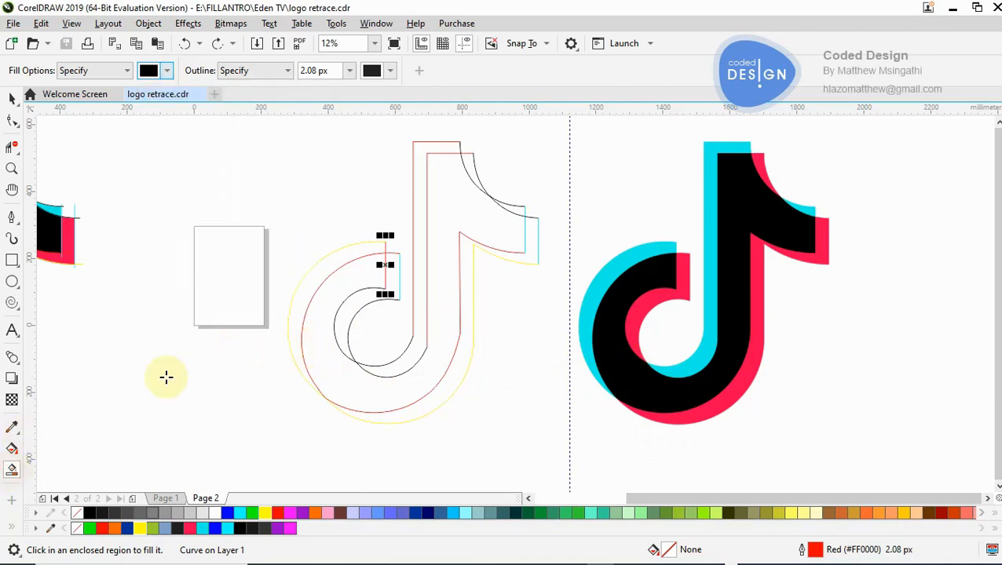
left_click(337, 373)
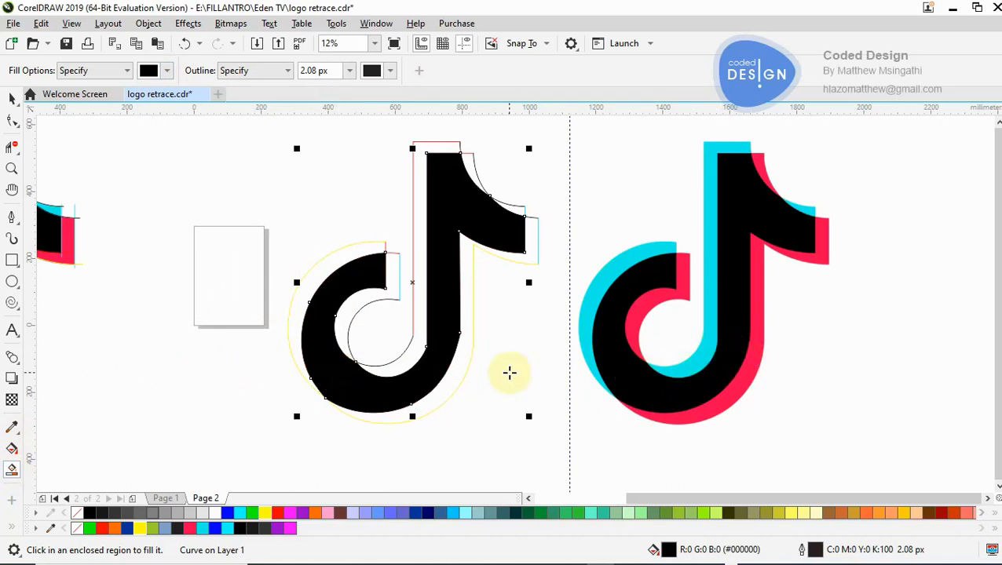
key("ctrl+z")
- Compare the junctions between the stem lines and bowl curves in the clean outline with those in the traced logo
key("z")
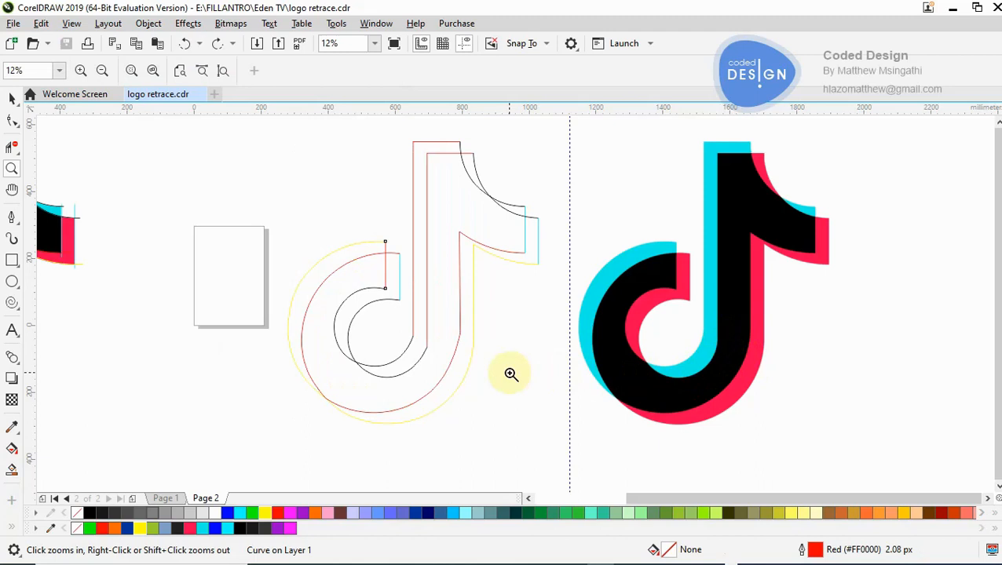
left_click(439, 341)
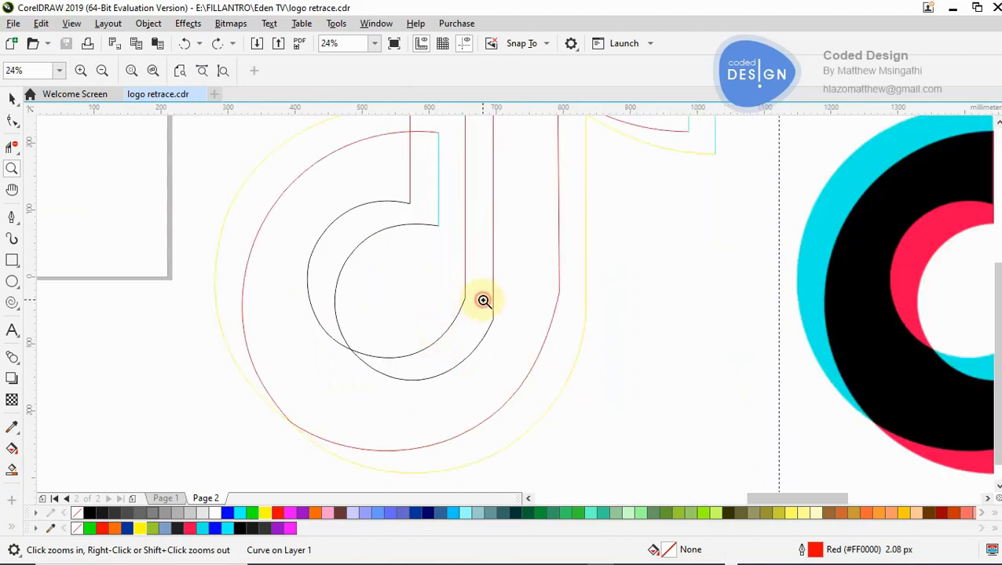
left_click(484, 301)
left_click(542, 324)
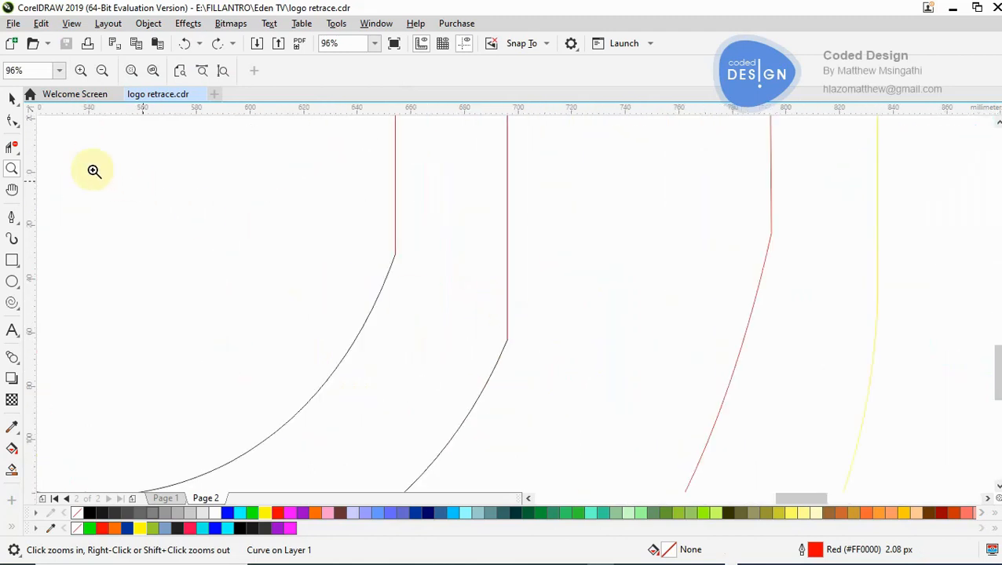
left_click(12, 118)
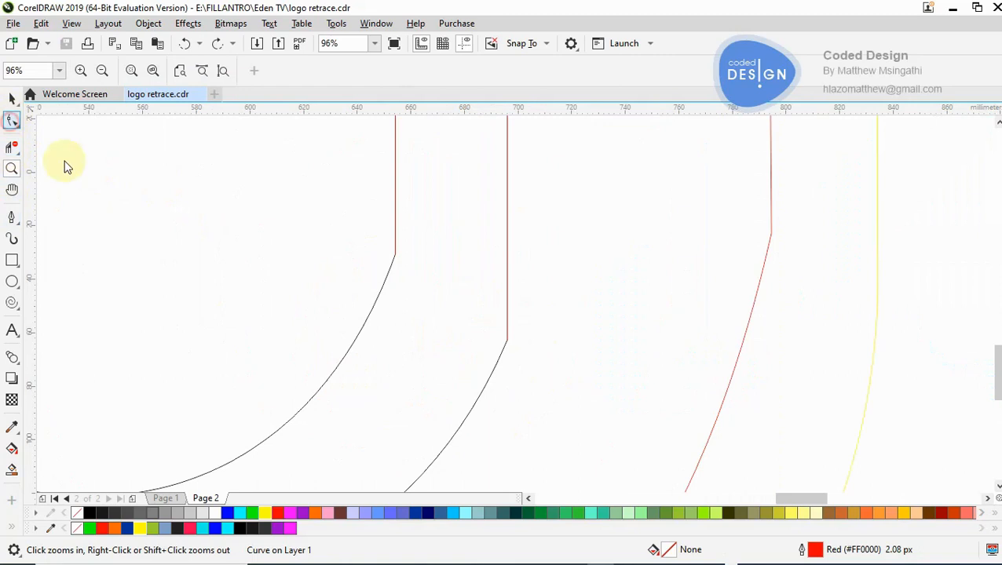
right_click(489, 396)
right_click(489, 396)
right_click(488, 397)
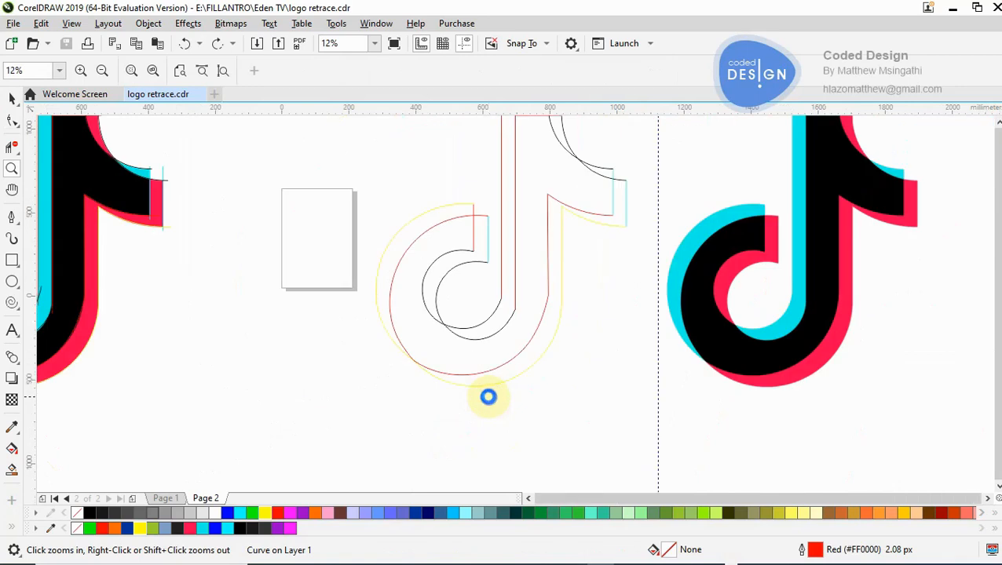
right_click(488, 396)
left_click(326, 323)
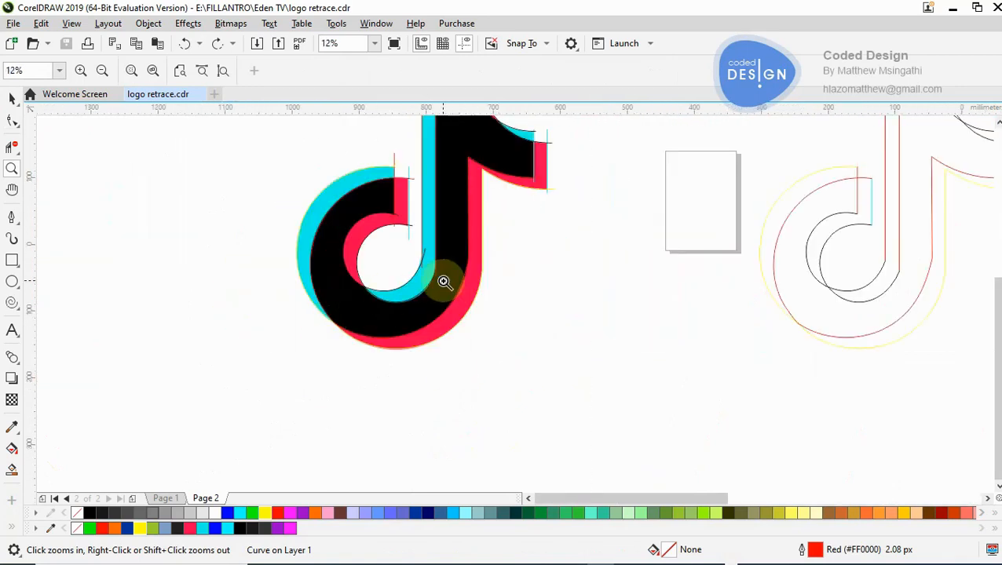
left_click(444, 281)
left_click(501, 270)
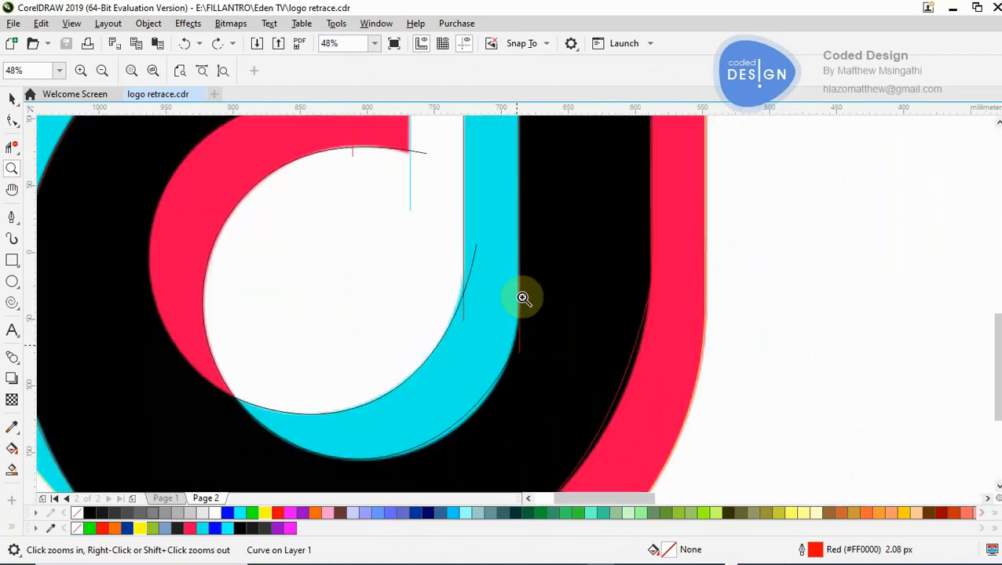
right_click(506, 336)
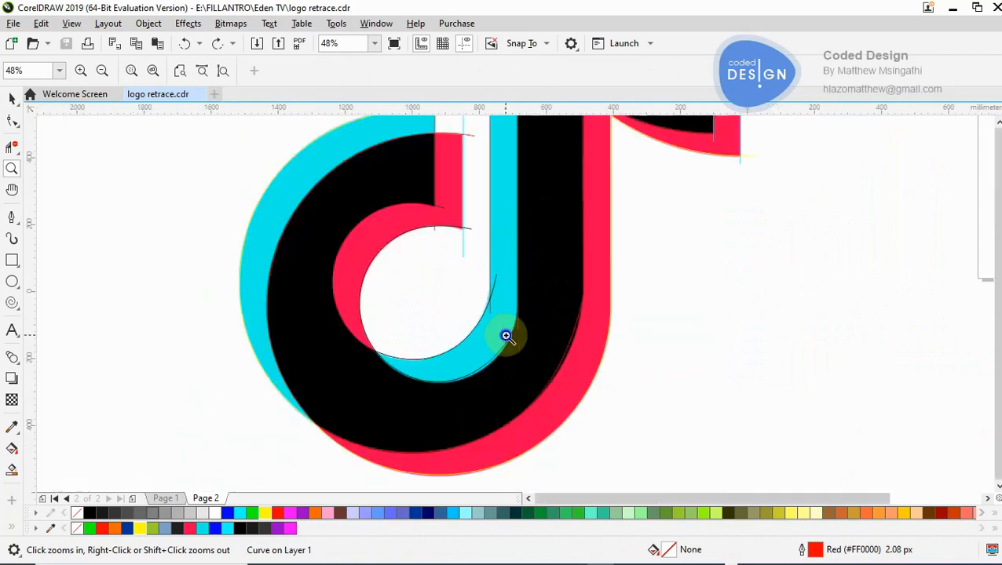
right_click(506, 336)
right_click(505, 336)
right_click(505, 336)
left_click(649, 315)
left_click(577, 285)
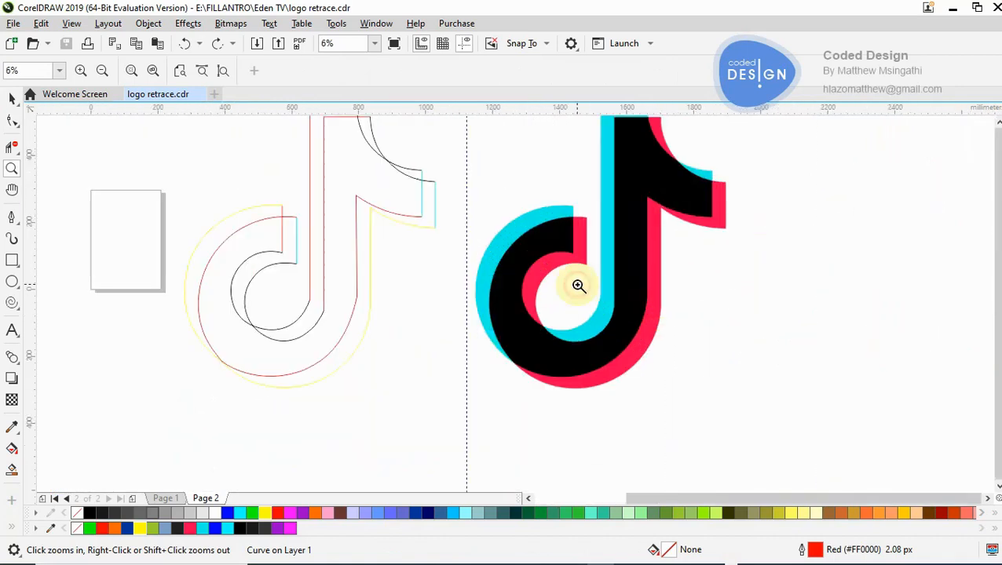
left_click(340, 308)
left_click(499, 303)
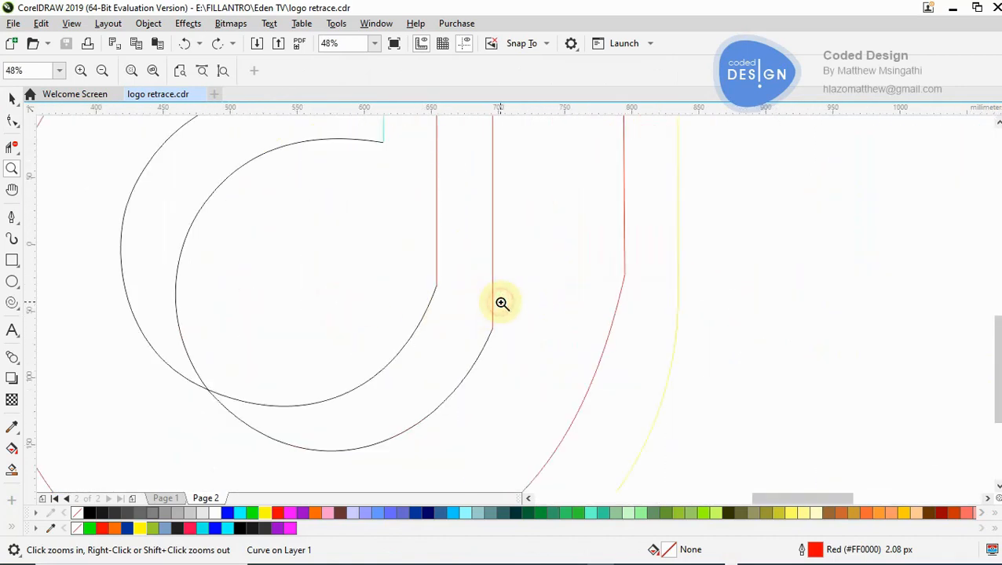
- Add a node at the bottom of the lower black inner curve, and reshape its end to flow smoothly up along the red stem line
left_click(348, 393)
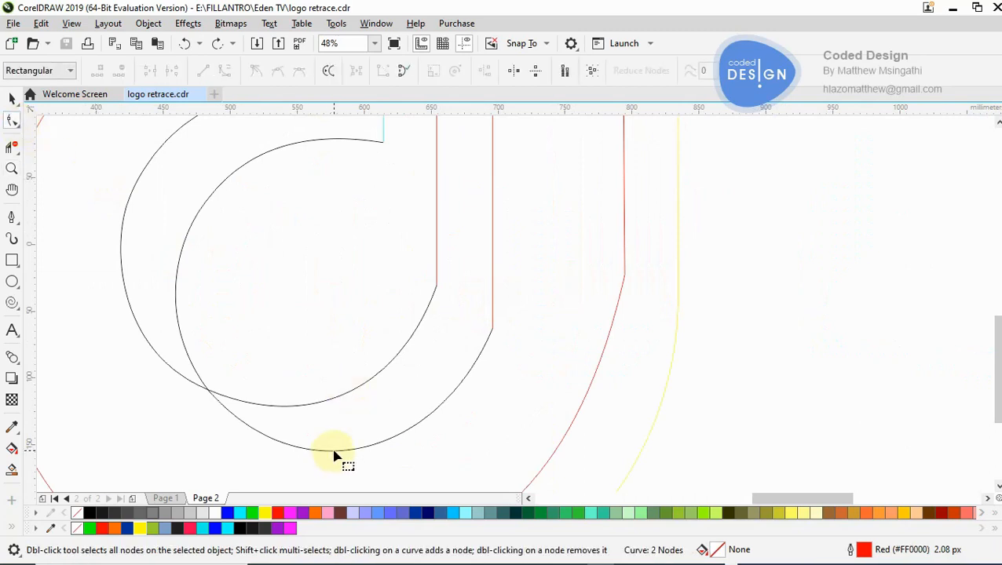
left_click(334, 454)
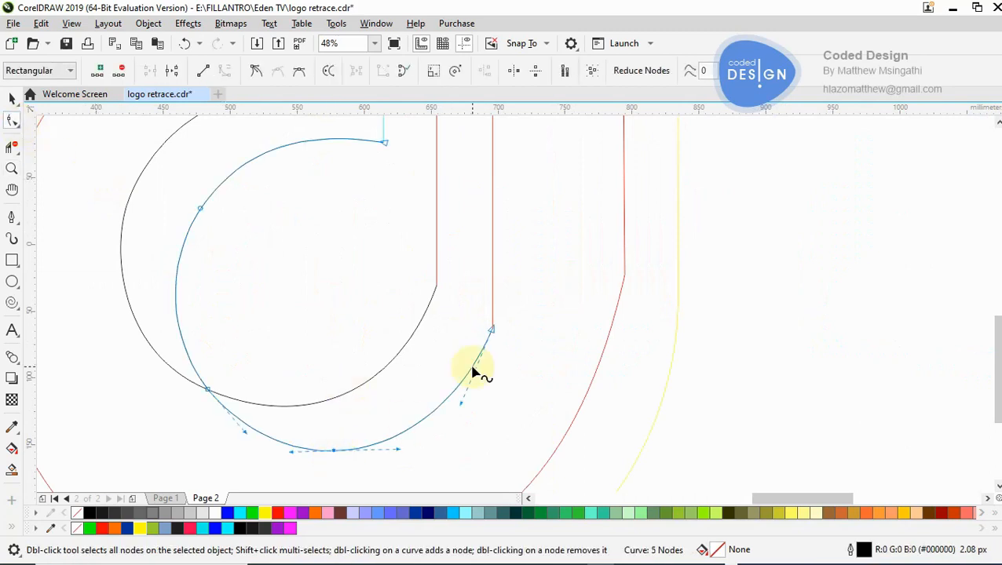
scroll(494, 334, "down", 2)
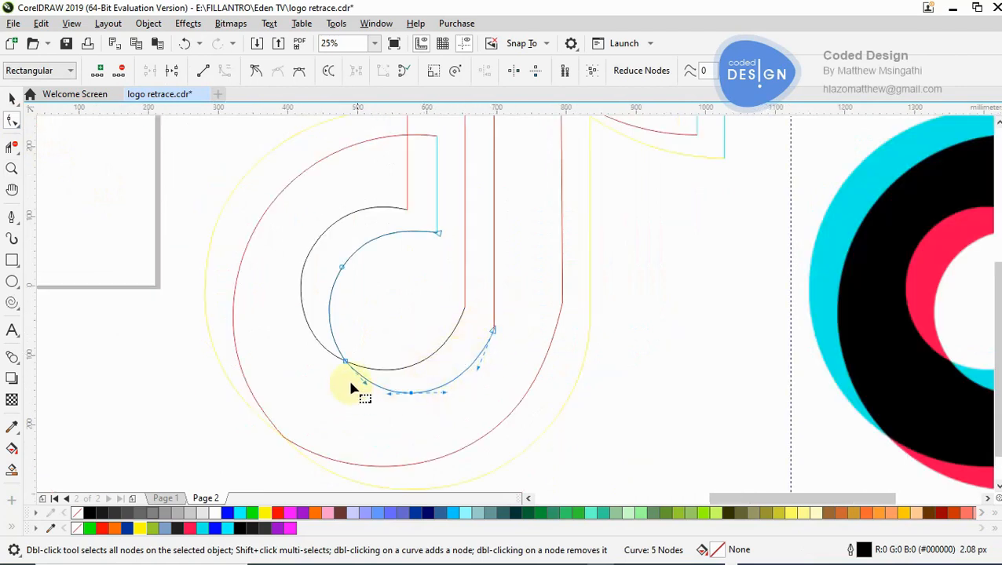
left_click_drag(493, 331, 499, 283)
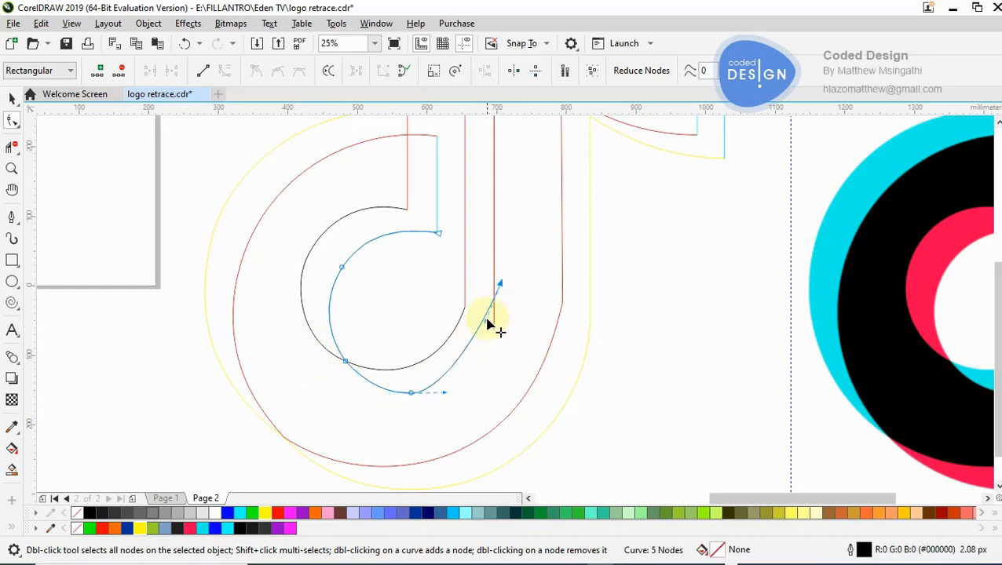
left_click_drag(485, 334, 495, 365)
left_click_drag(501, 288, 499, 292)
mouse_move(488, 364)
left_mouse_down()
mouse_move(503, 369)
mouse_move(499, 358)
left_mouse_up()
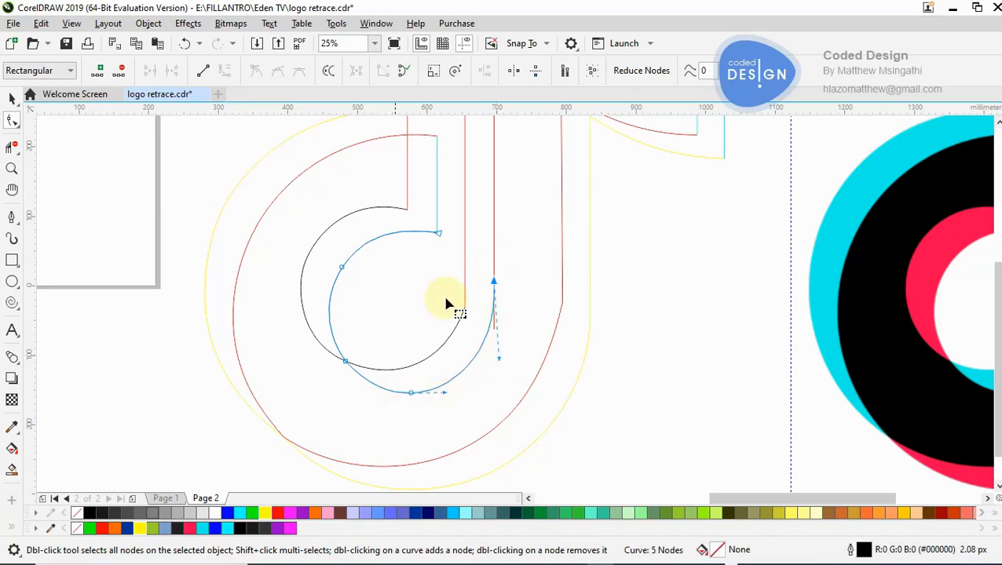
- Add a node on the lower arc of the other black inner curve, and reshape its end to meet the outer red stem line smoothly
left_click(460, 326)
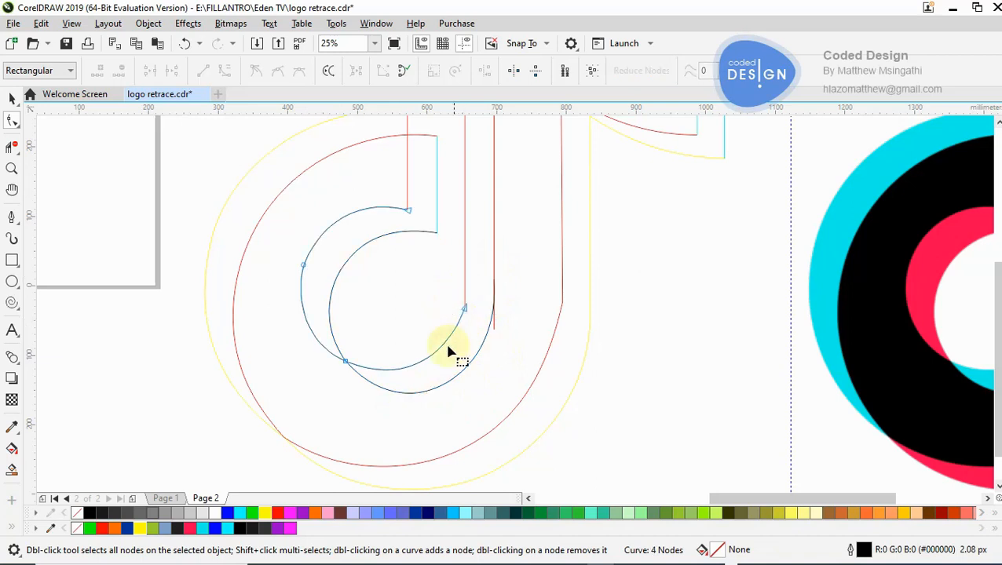
left_click(424, 363)
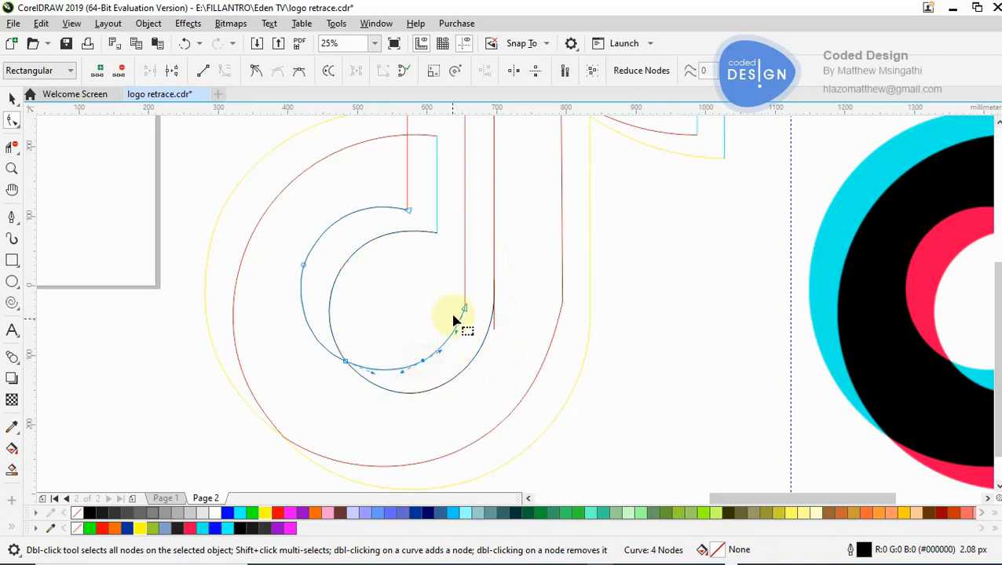
left_click_drag(465, 309, 469, 329)
scroll(469, 330, "down", 1)
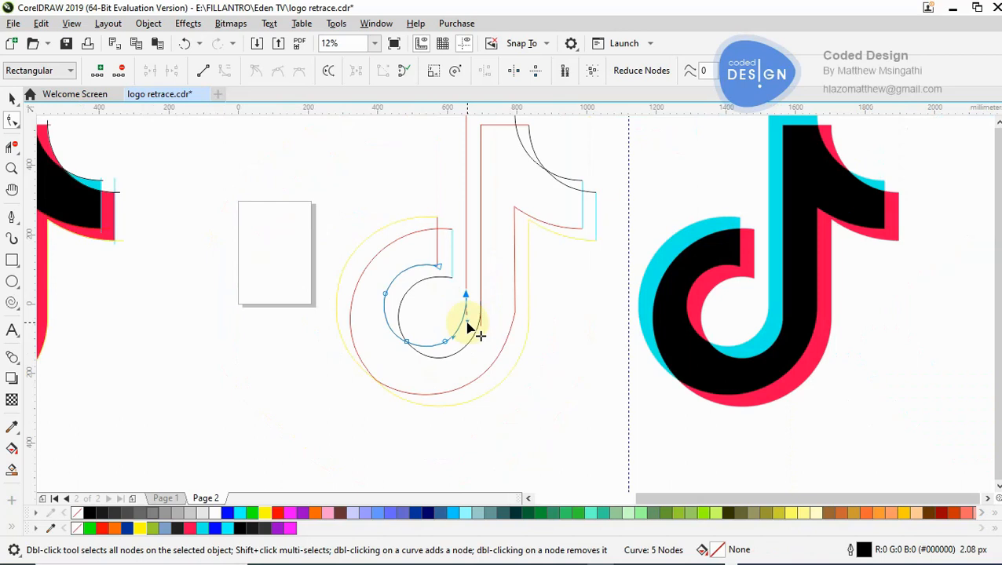
- Trim the overhanging lower ends of the two red stem lines where they meet the reshaped black inner curves
key("z")
left_click(467, 325)
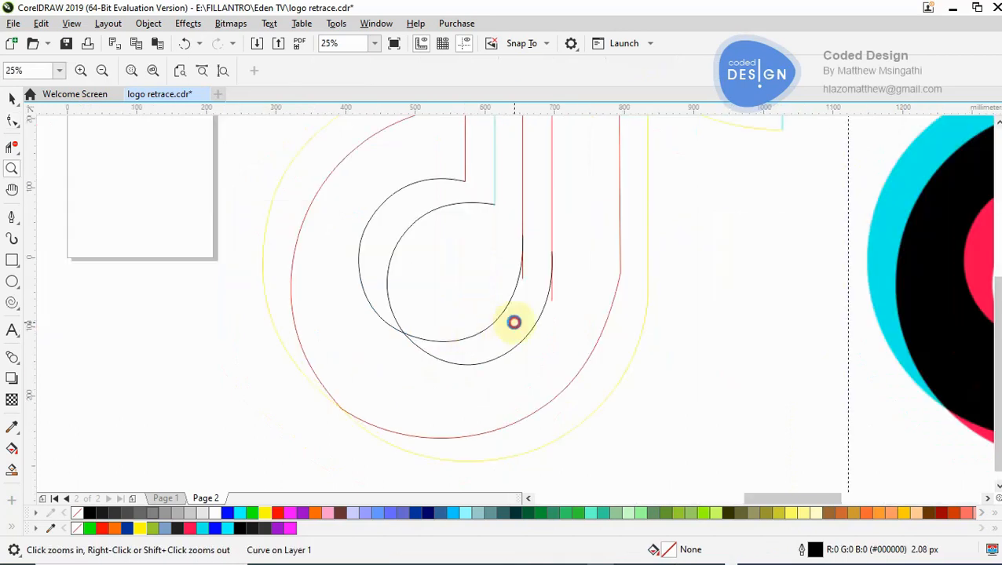
left_click(514, 323)
left_click(11, 149)
left_click_drag(607, 234, 594, 300)
left_click_drag(606, 245, 600, 312)
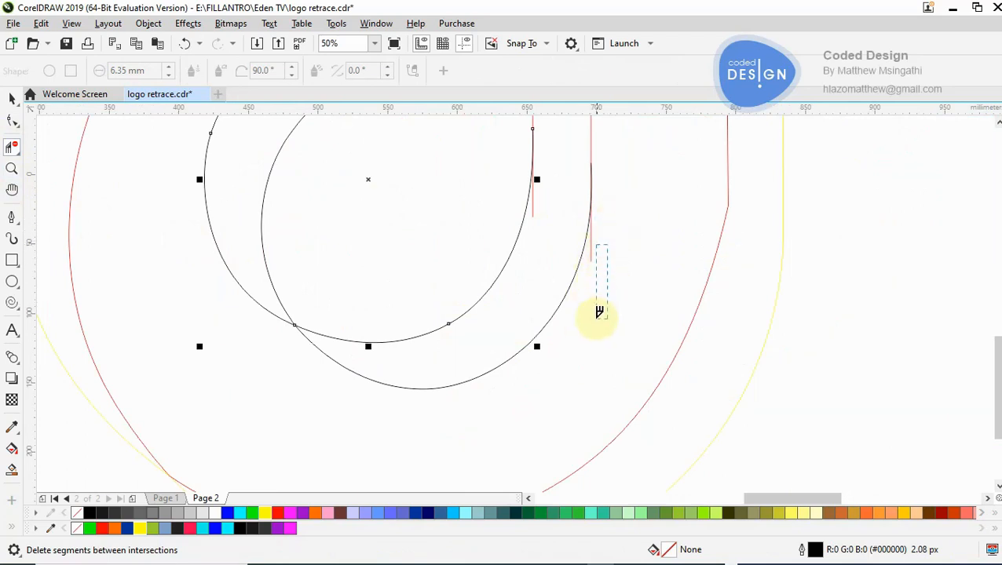
left_click_drag(591, 347, 593, 351)
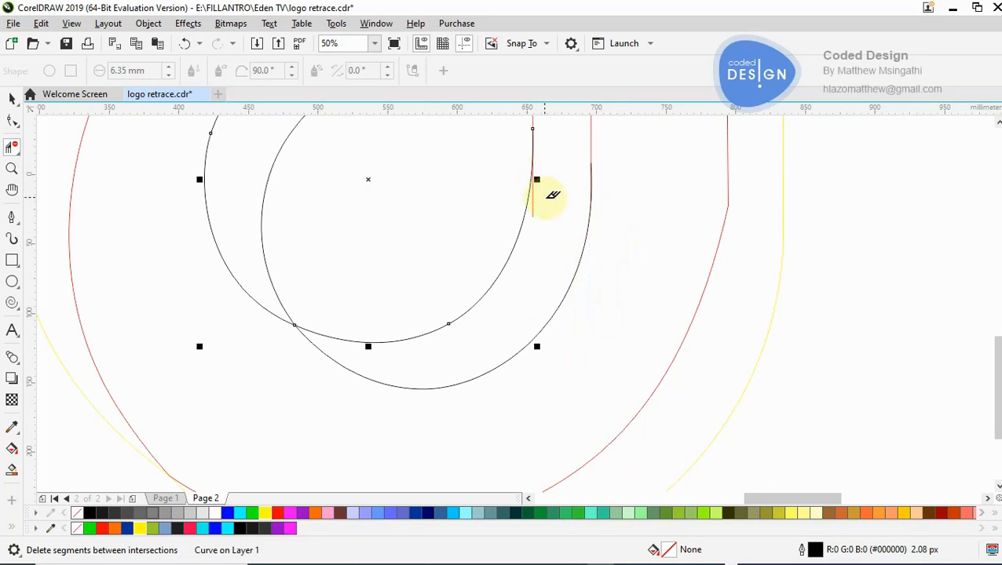
left_click_drag(534, 253, 533, 267)
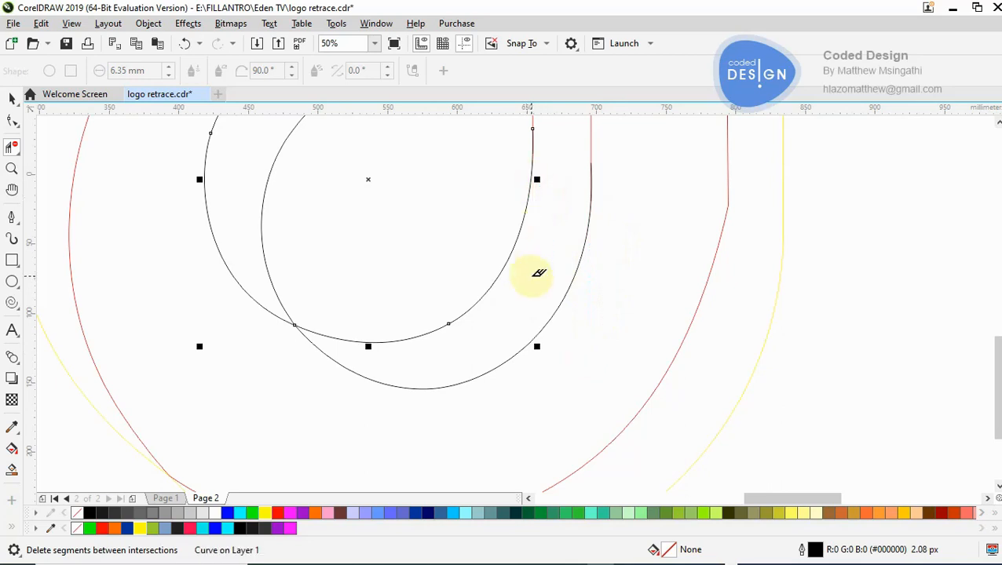
key("z")
right_click(531, 276)
right_click(531, 276)
right_click(532, 276)
left_click(530, 304)
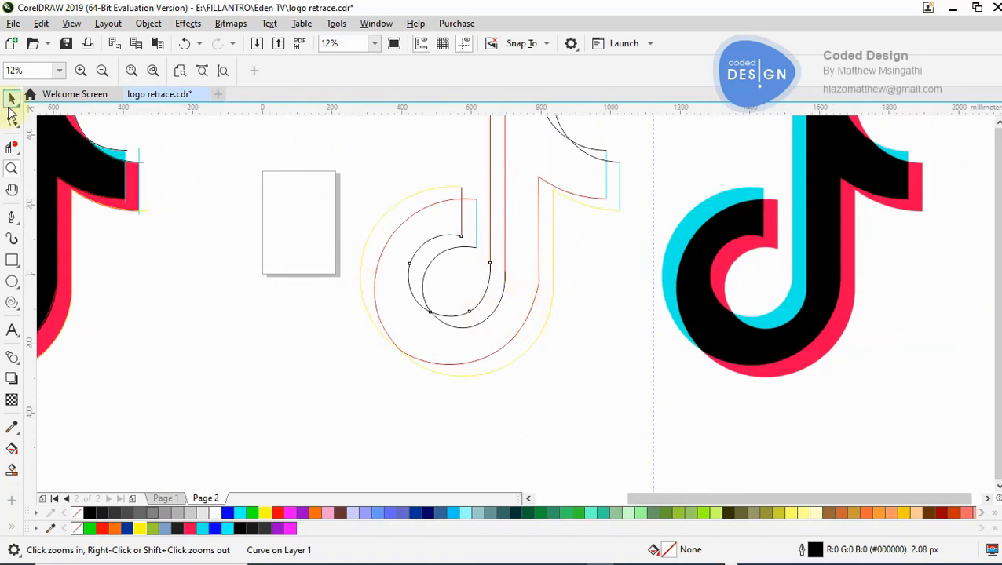
- Smart-fill the enclosed main note body of the clean outline with black, using a 2.08 px outline
left_click(12, 427)
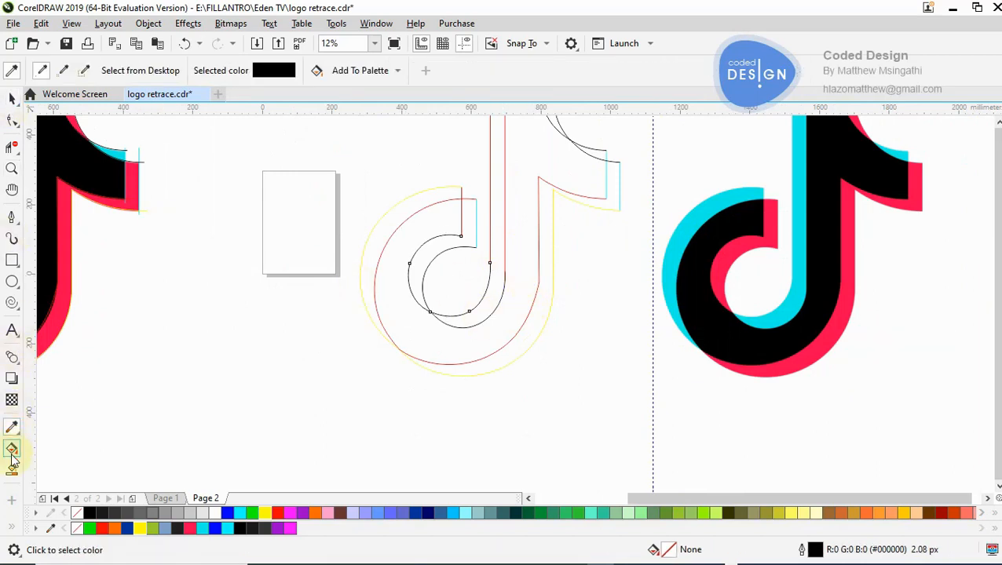
left_click(12, 471)
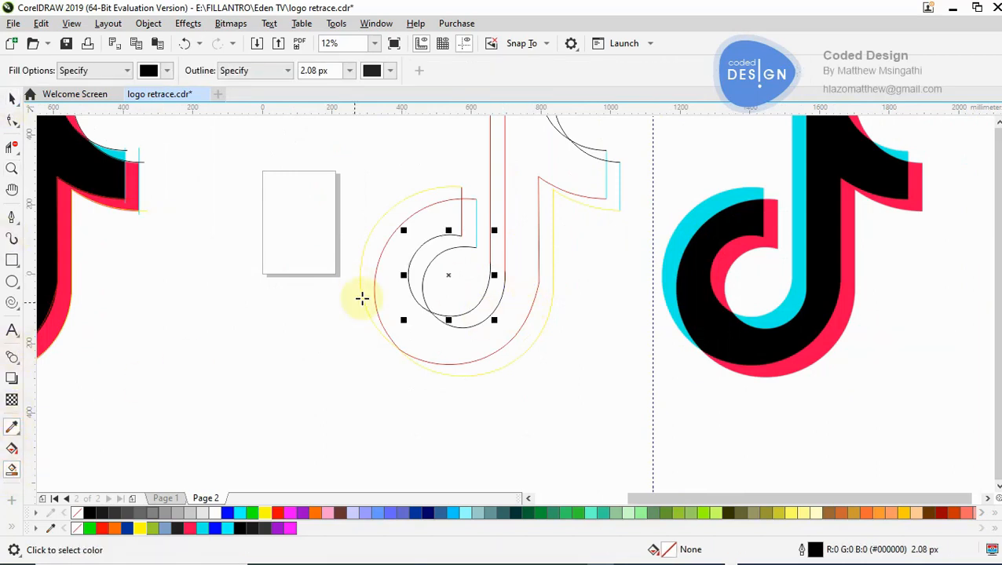
left_click(517, 272)
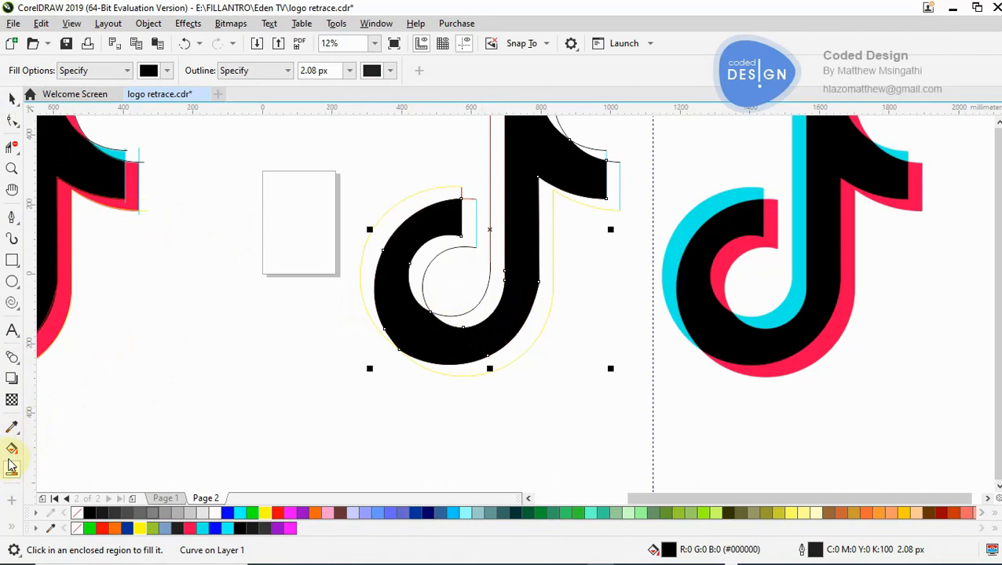
- Smart-fill the outer bowl crescent, the stem strip and the flag's upper edge with cyan #00F2EA sampled from the reference logo
left_click(167, 71)
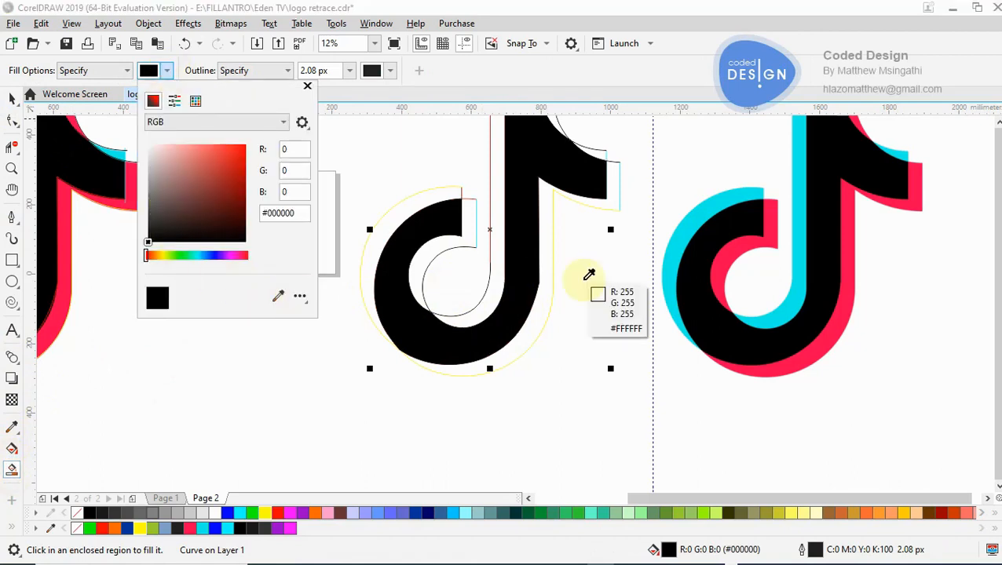
left_click(687, 228)
scroll(687, 227, "down", 2)
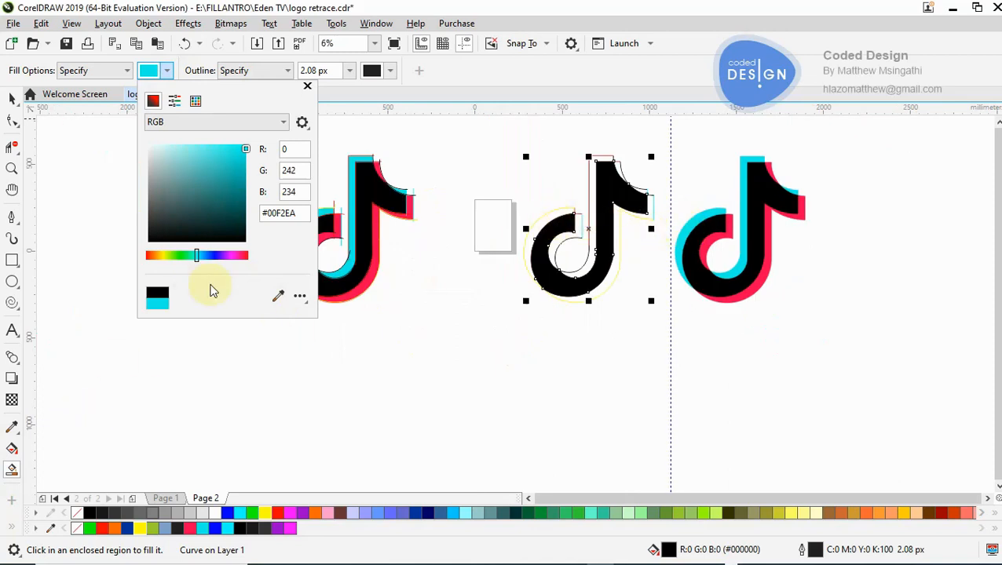
left_click(277, 292)
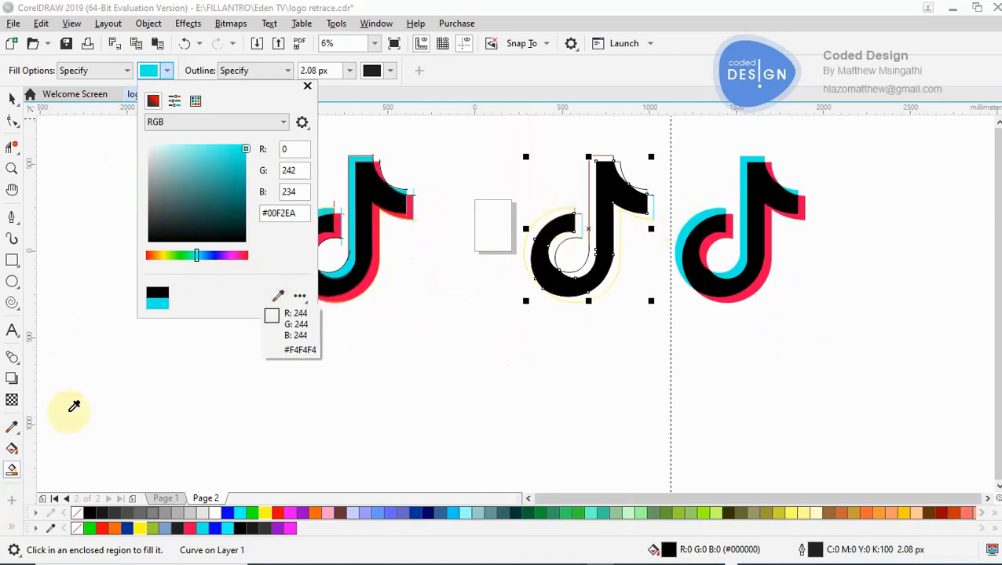
left_click(12, 477)
left_click(279, 294)
left_click(341, 273)
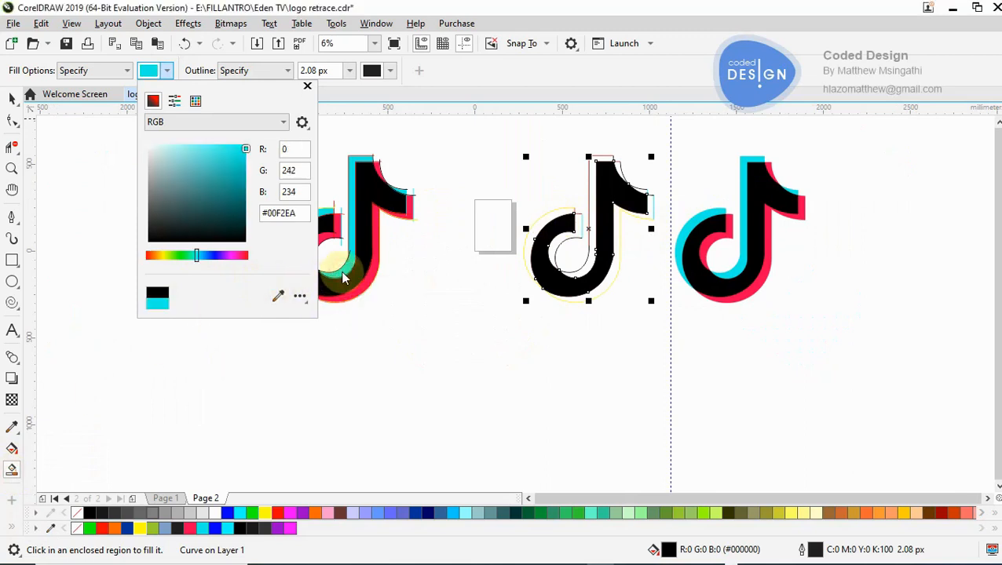
left_click(282, 373)
left_click(569, 263)
left_click(555, 238)
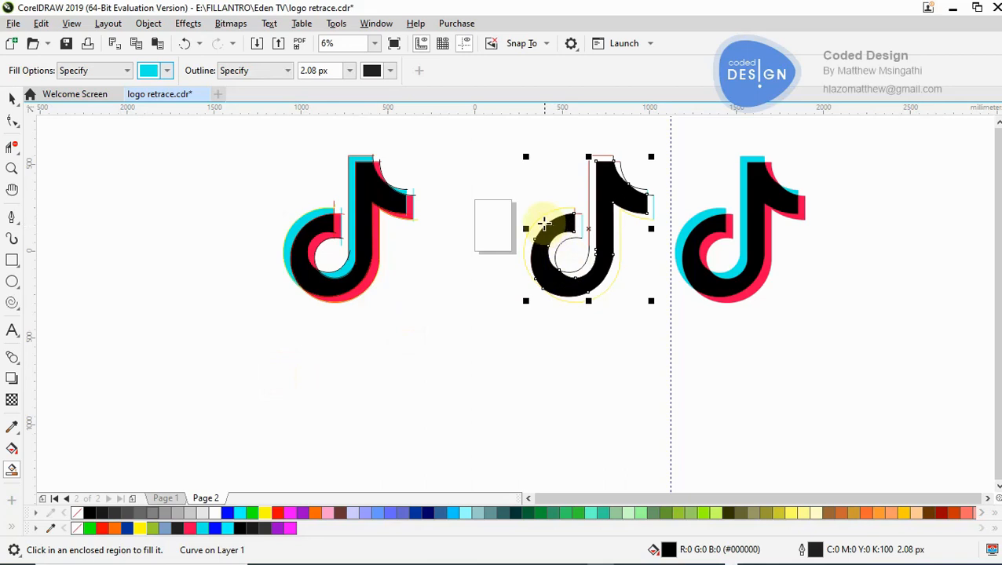
left_click(542, 223)
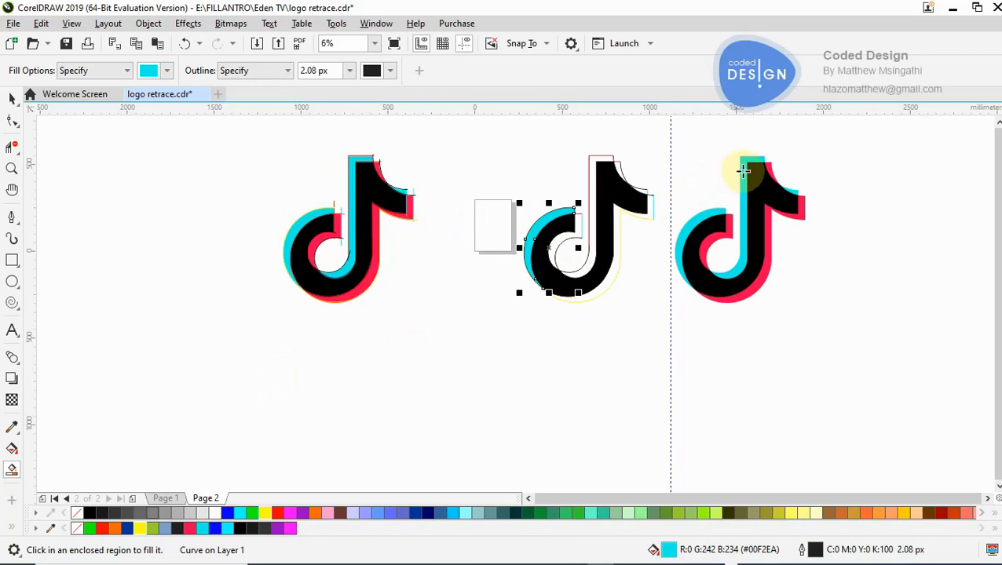
left_click(592, 182)
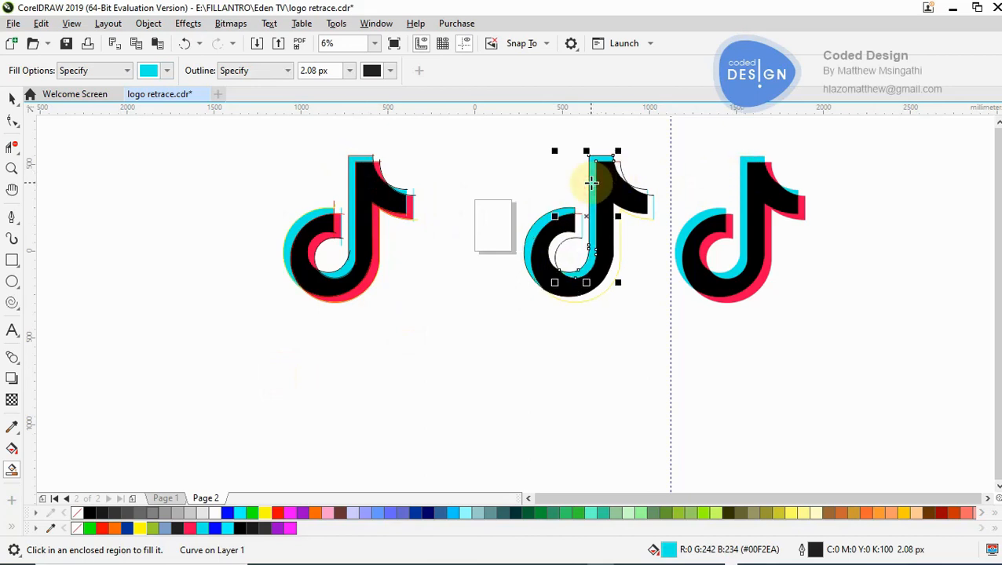
left_click(643, 191)
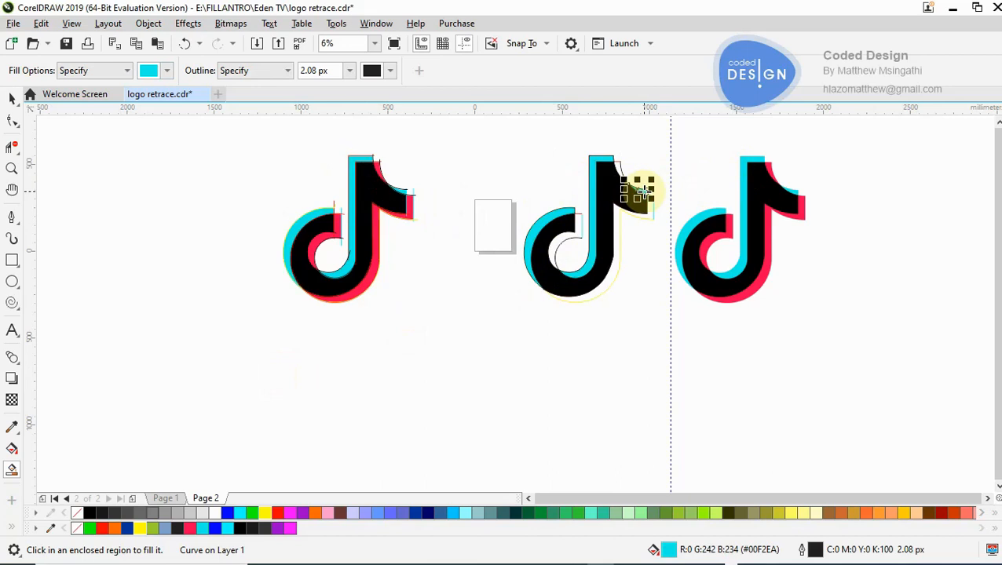
- Smart-fill the inner bowl crescent, the outer stem and flag edge, and the gap beside the stem top with red #FF0050 sampled from the reference logo
scroll(643, 191, "down", 2)
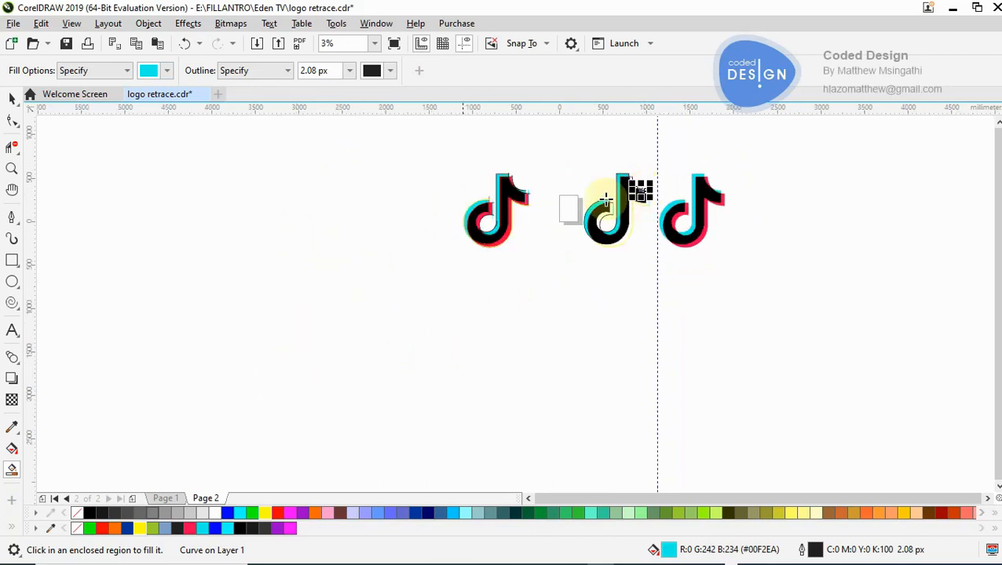
key("z")
left_click(634, 210)
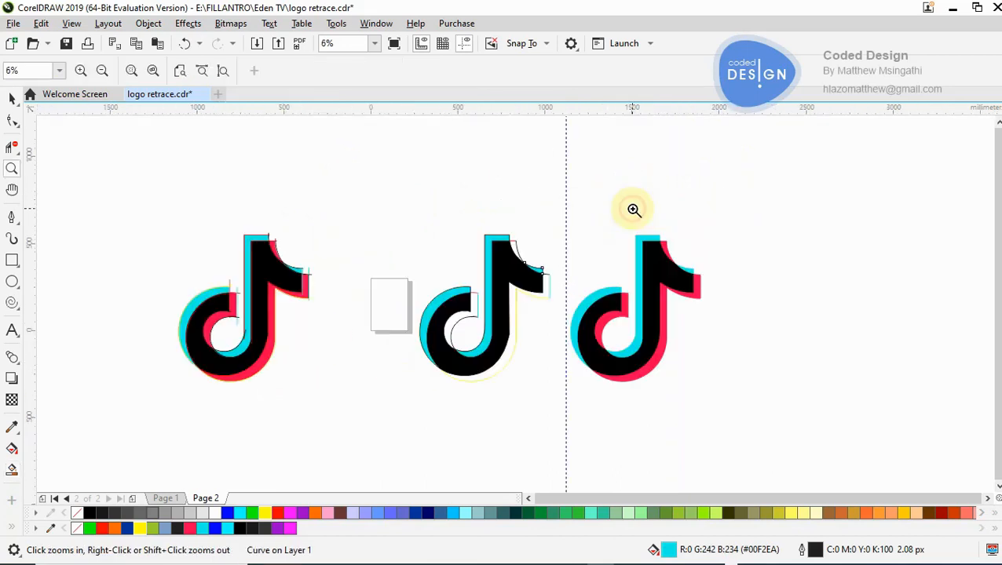
left_click(507, 304)
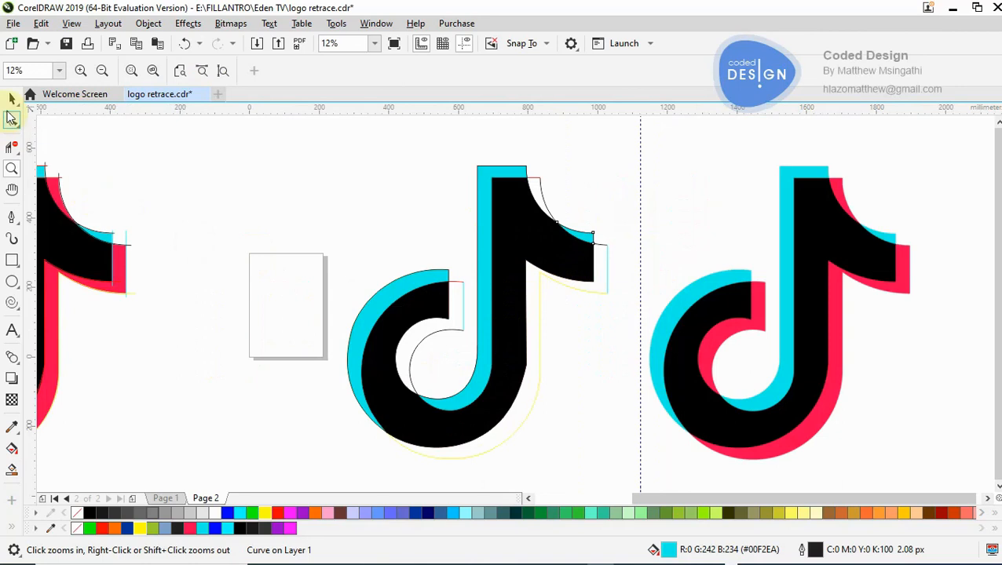
key("space")
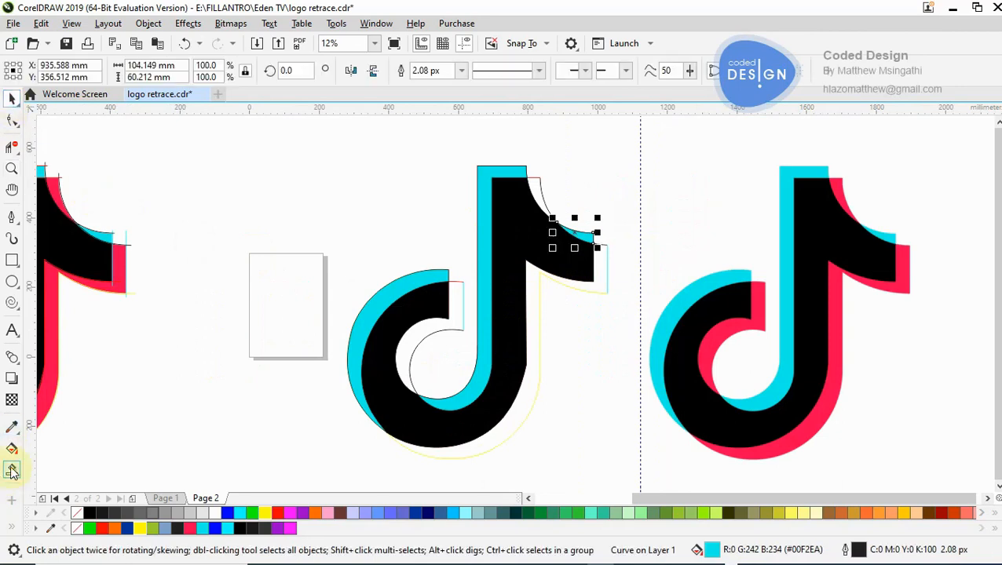
left_click(12, 448)
left_click(167, 71)
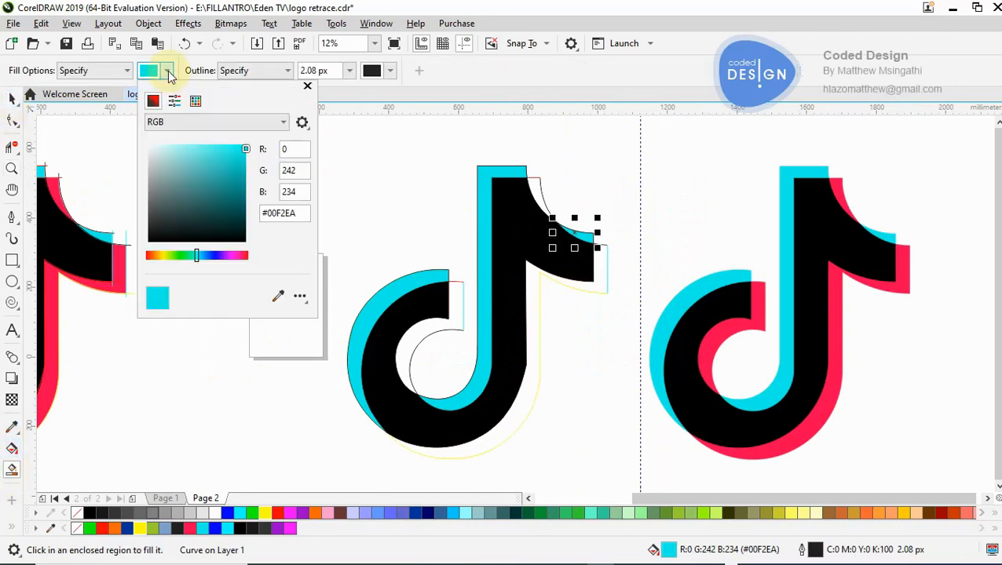
left_click(279, 296)
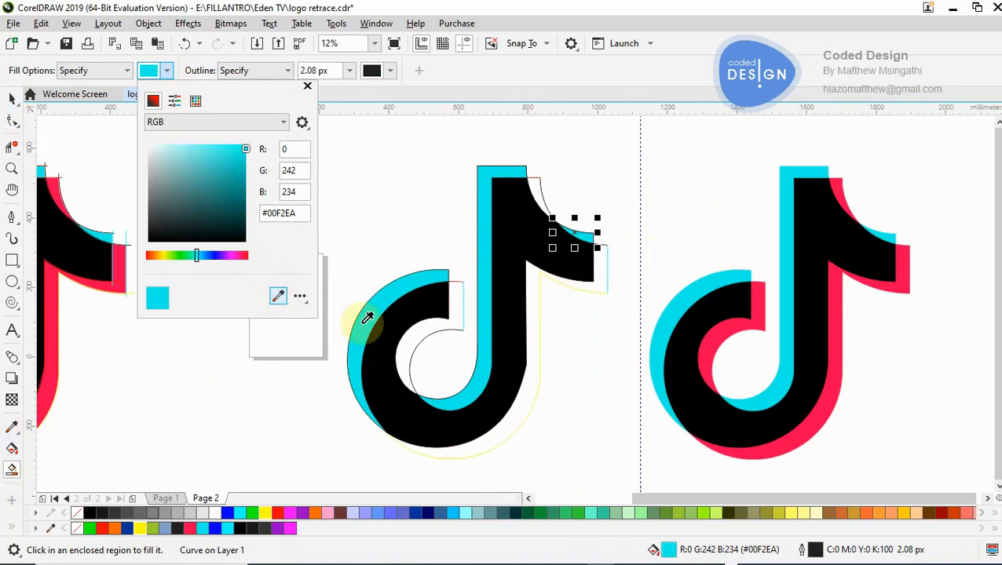
left_click(717, 342)
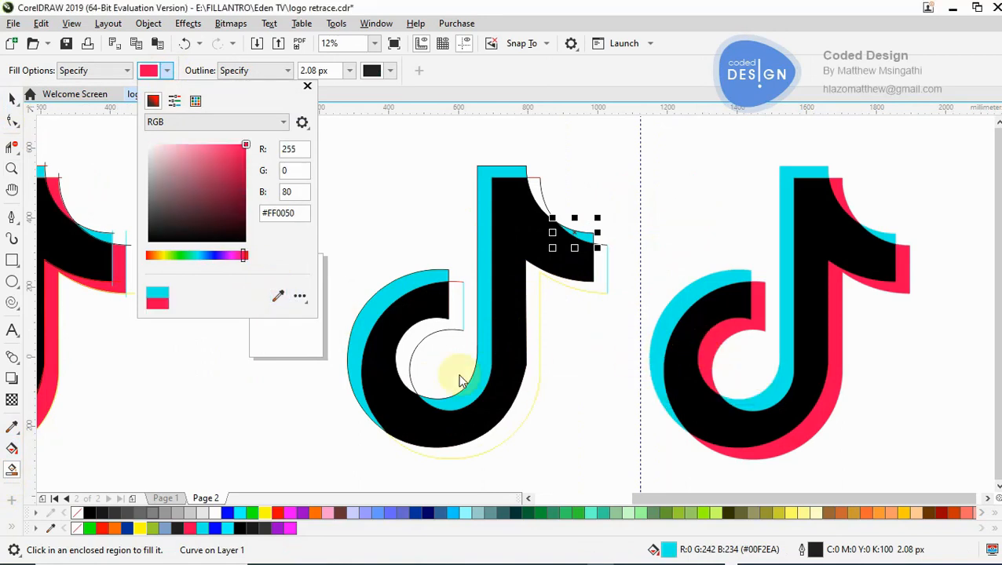
left_click(402, 352)
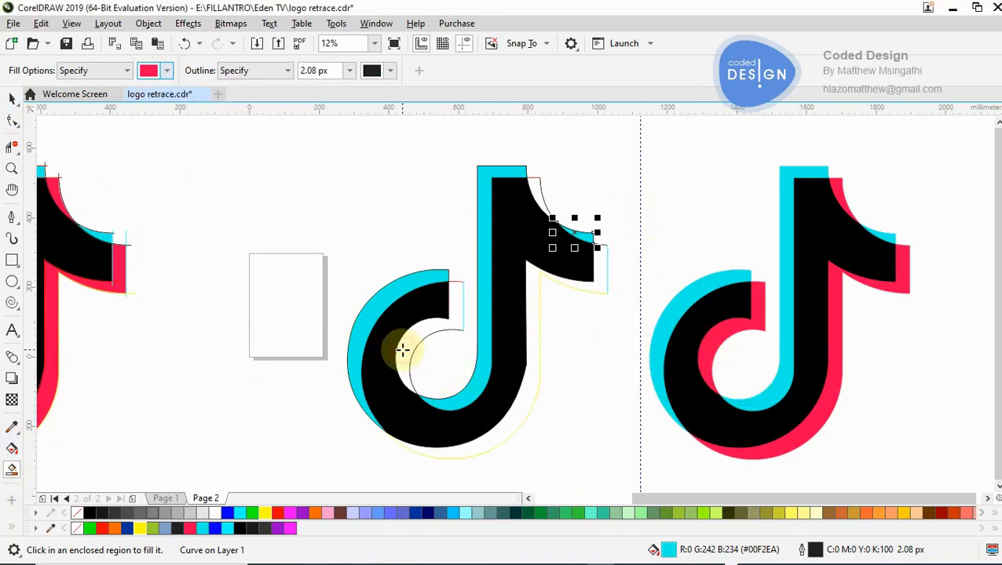
left_click(402, 352)
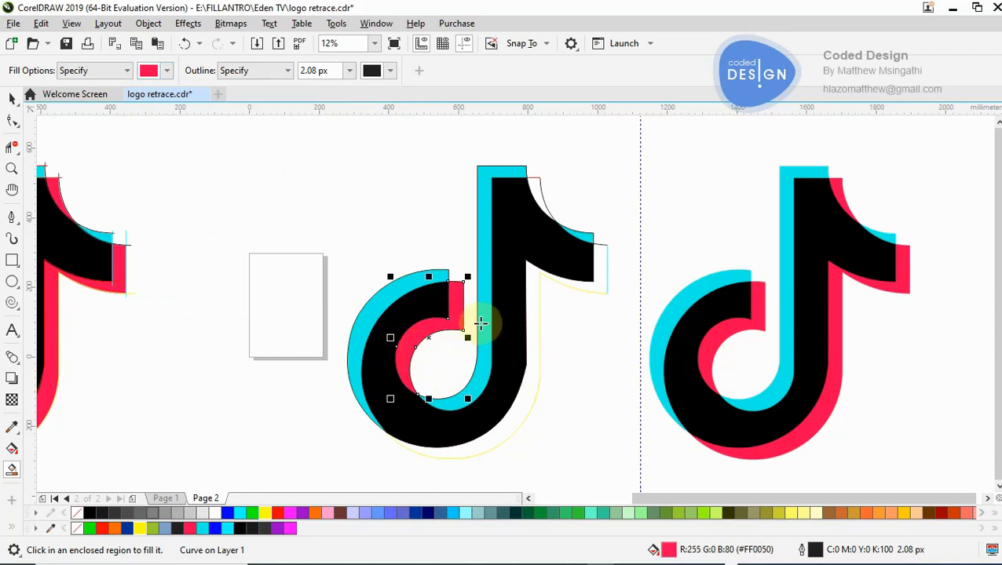
left_click(598, 281)
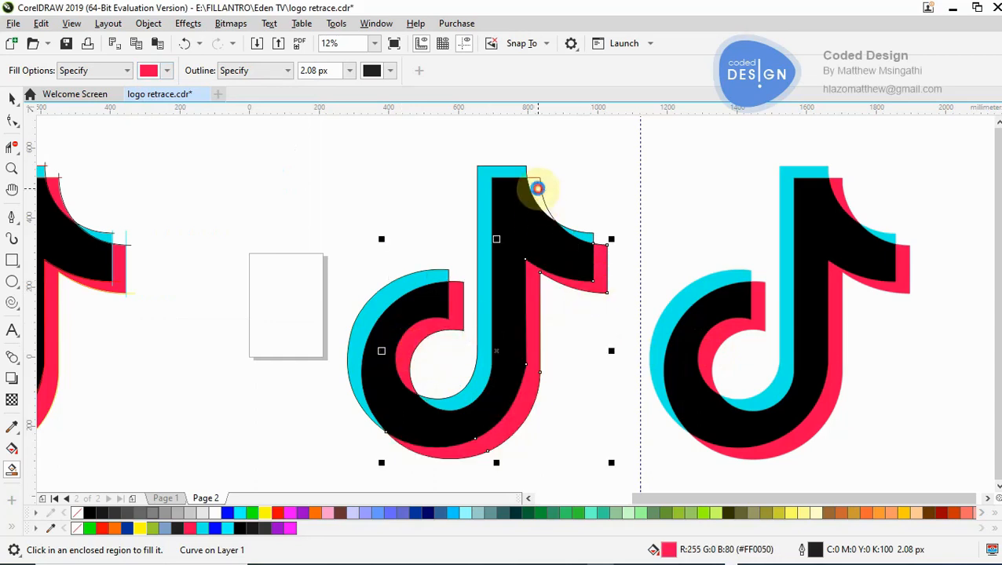
left_click(537, 187)
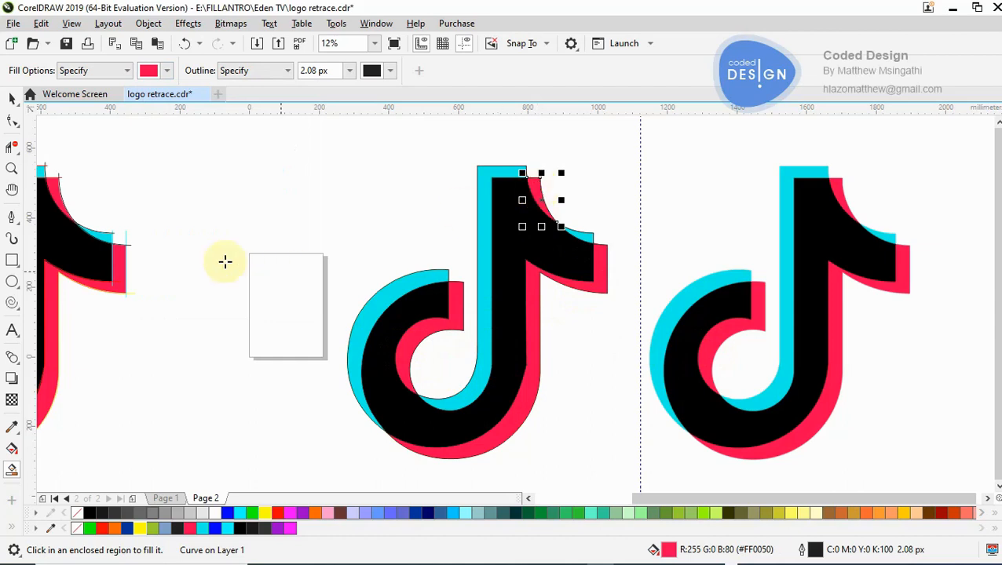
key("space")
left_click(213, 170)
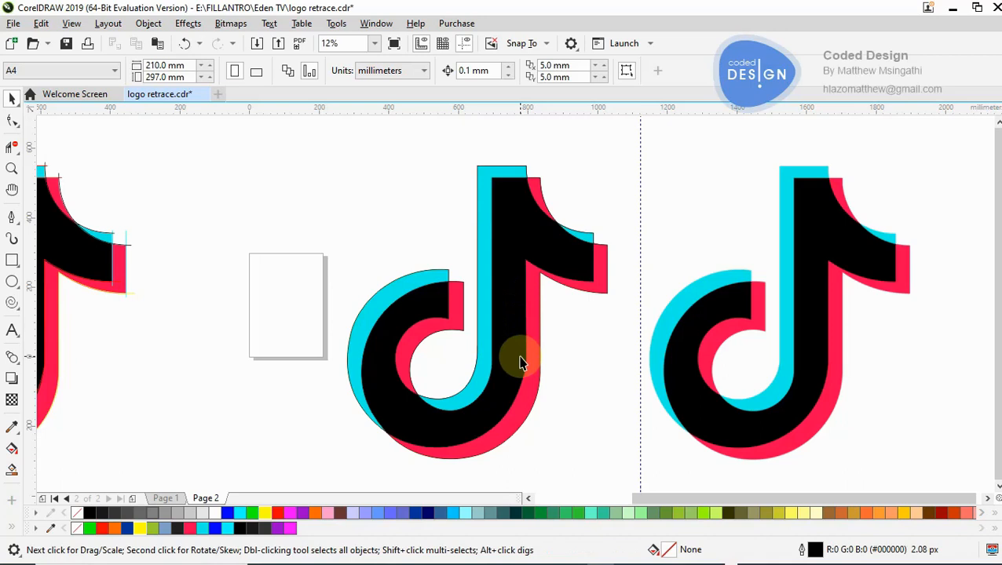
left_click(527, 390)
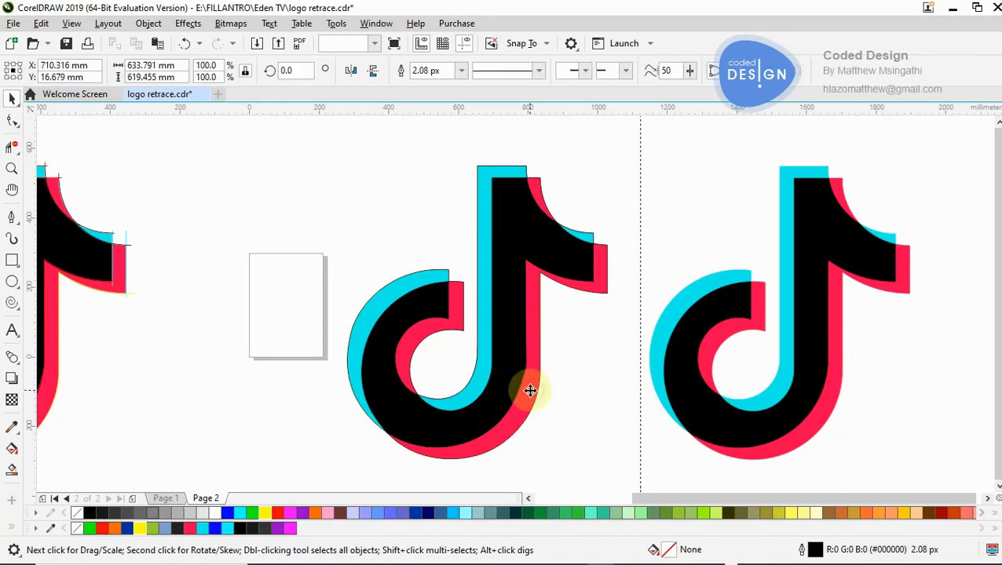
left_click(507, 391, "shift")
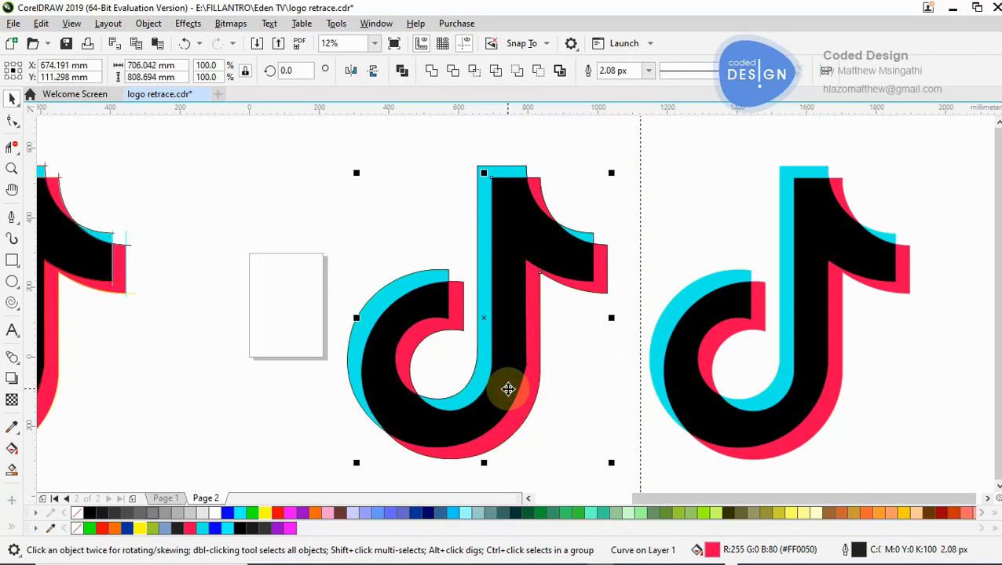
left_click(613, 227)
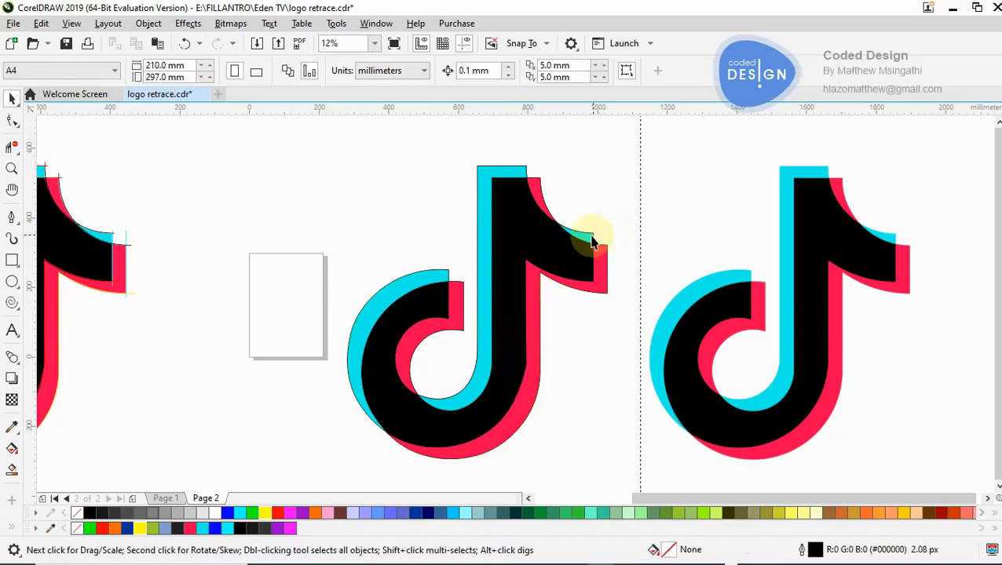
- Move all seven filled logo shapes together off the outline to beyond the reference logo, at about X 2422 mm, Y 1 mm
left_click(590, 237)
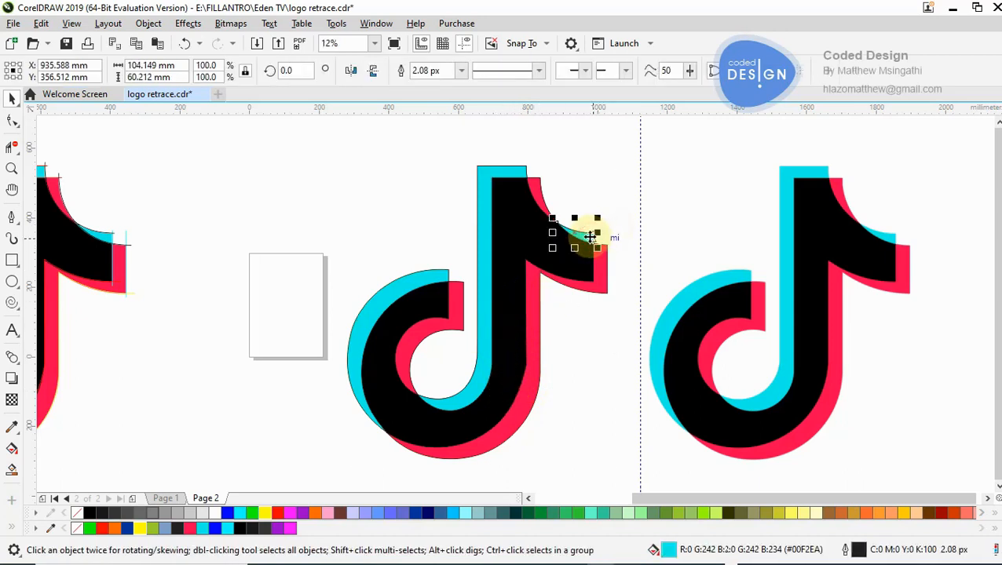
left_click(536, 196, "shift")
left_click(544, 251, "shift")
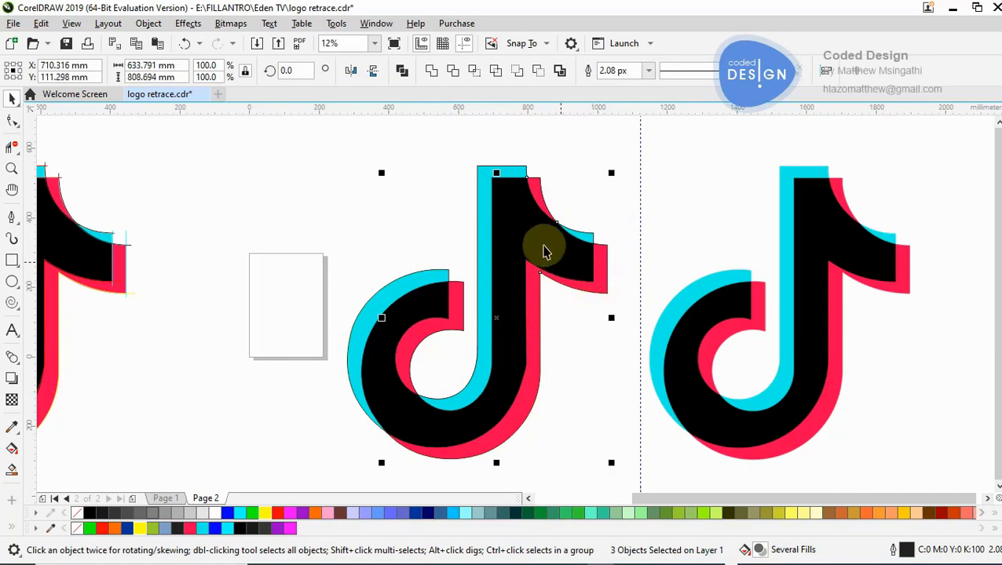
left_click(486, 229, "shift")
left_click(458, 312, "shift")
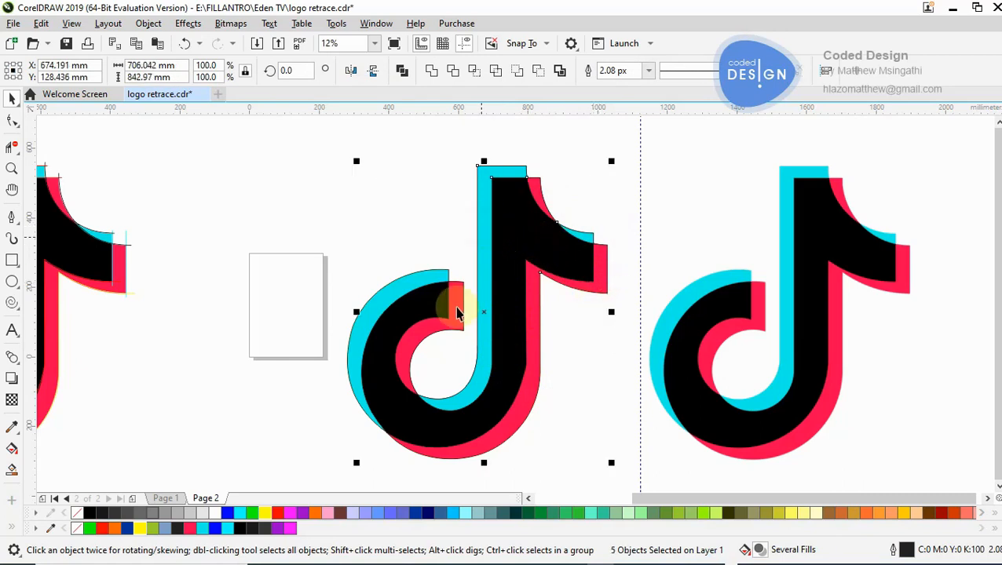
left_click(404, 285, "shift")
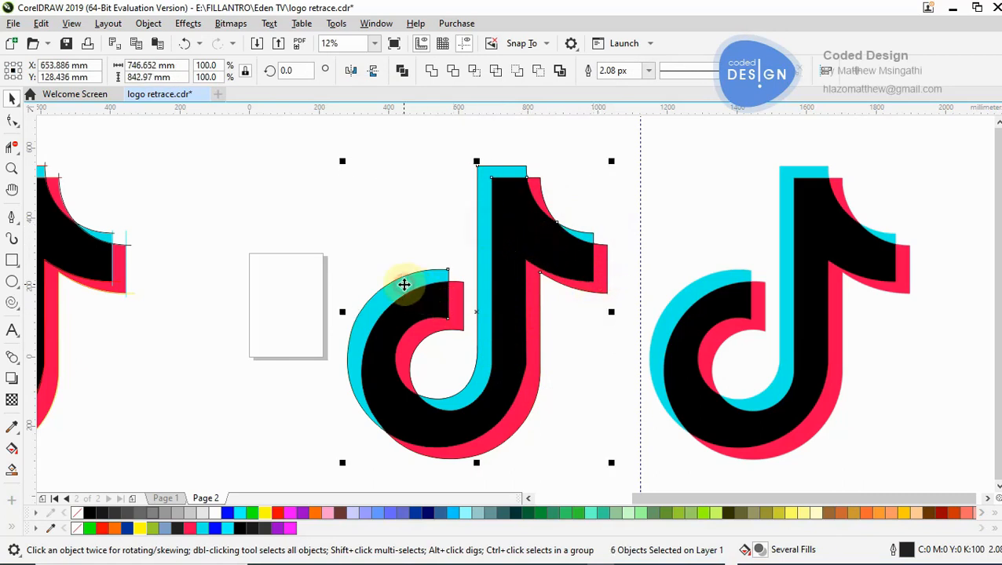
key("F3")
key("F3")
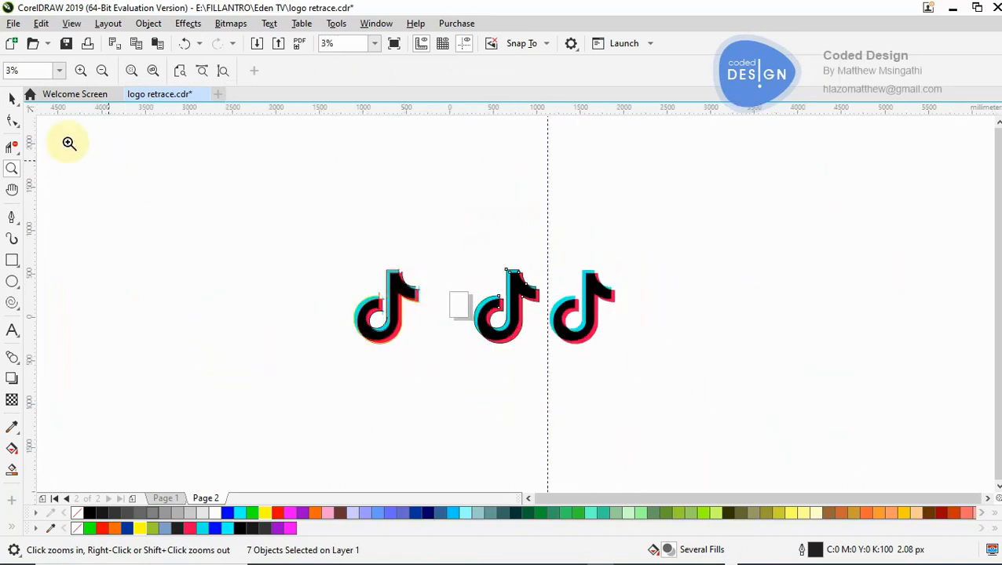
left_click(13, 100)
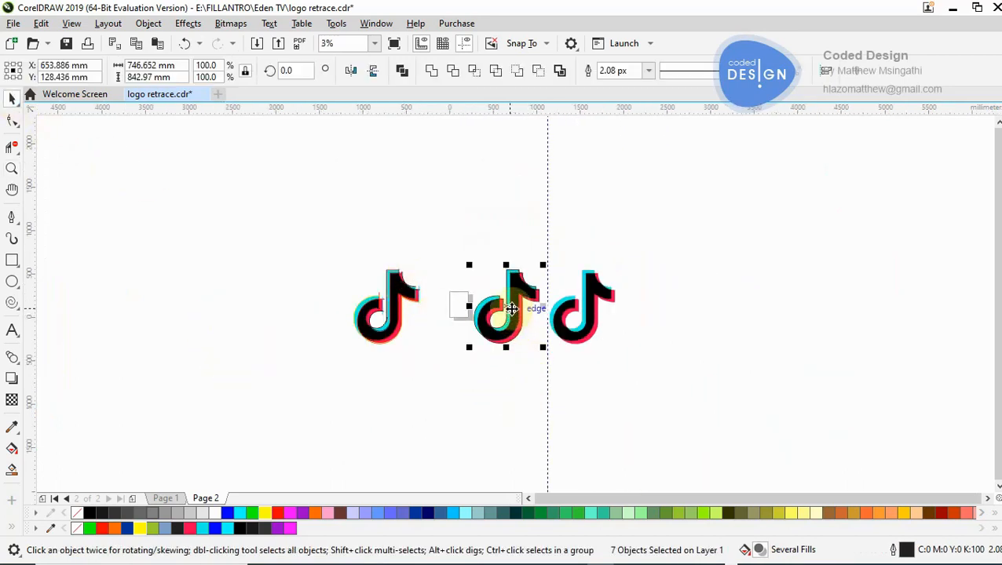
left_click_drag(538, 345, 665, 321)
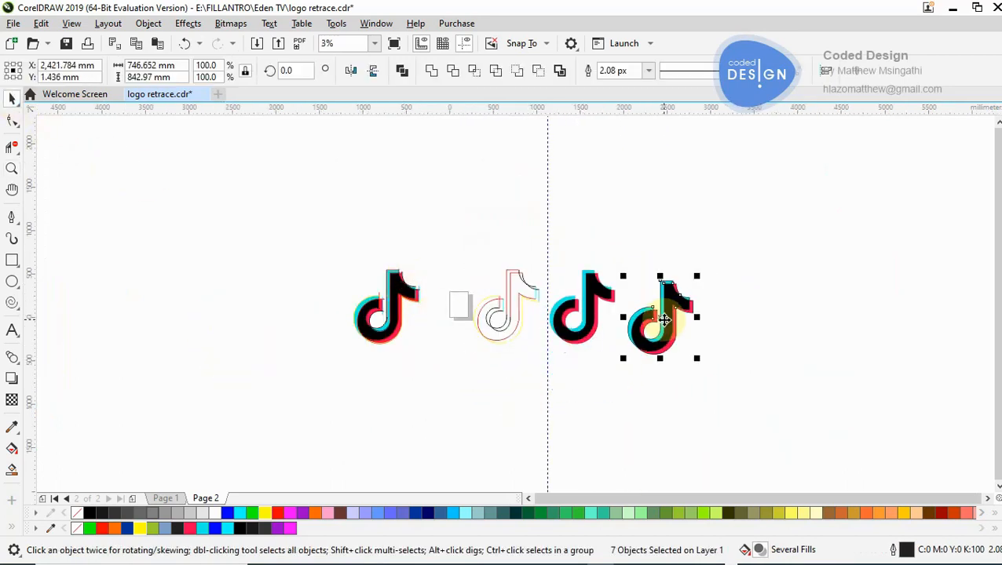
- Delete all the leftover outline paths beside the page
left_click_drag(453, 228, 559, 375)
key("Delete")
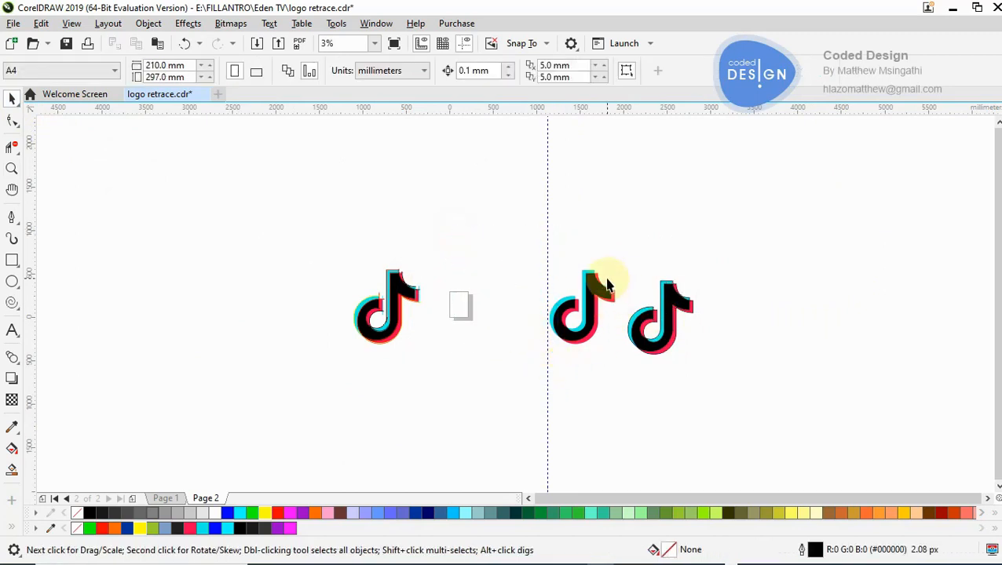
key("z")
left_click(609, 327)
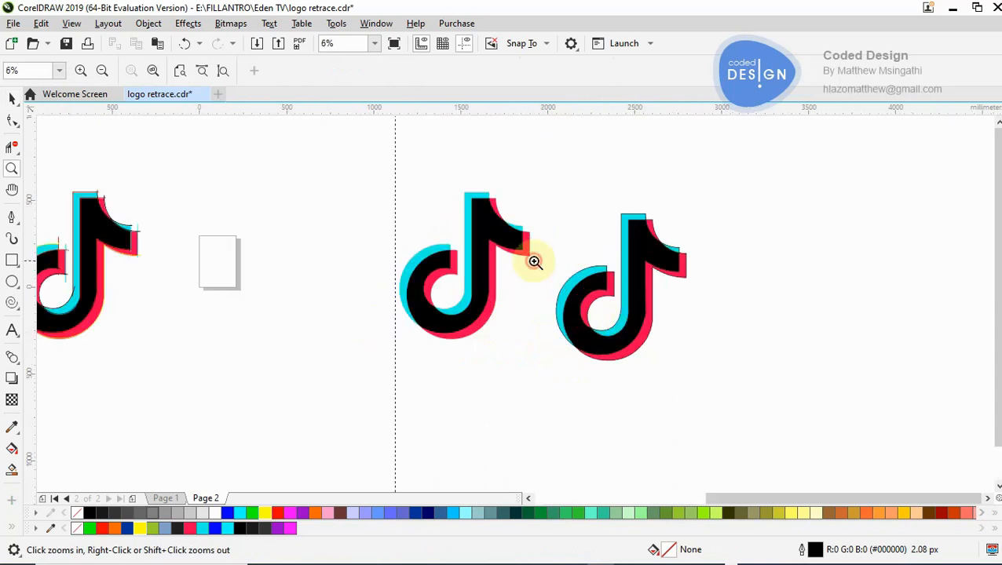
- Examine the edges of the reference logo's flag tip up close at 200% zoom
left_click(534, 261)
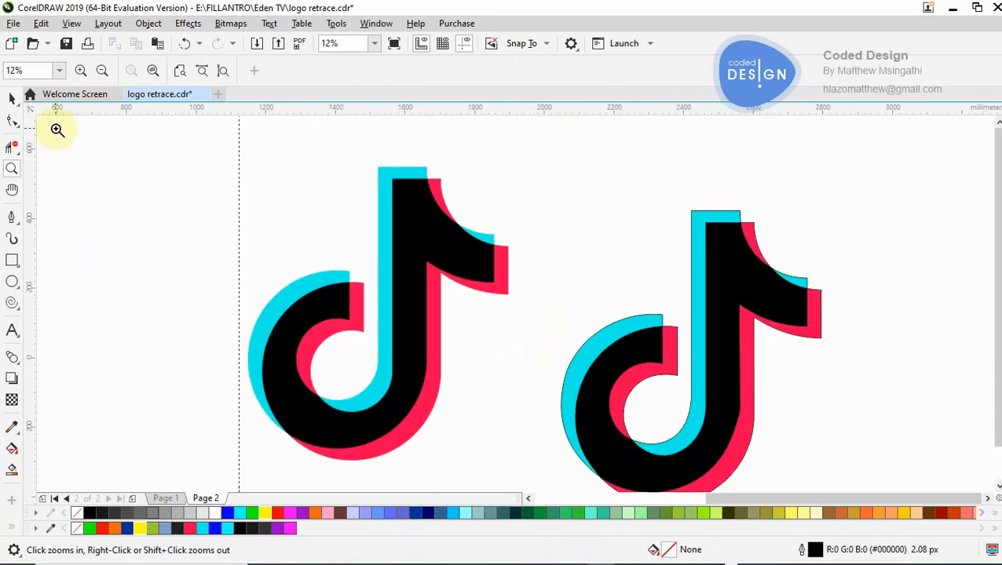
left_click(11, 97)
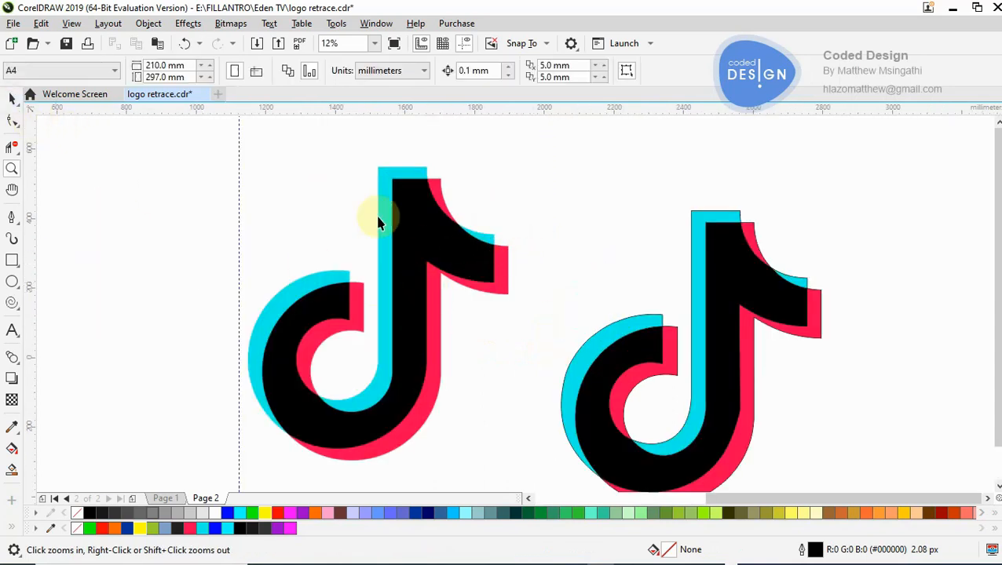
key("z")
left_click(505, 254)
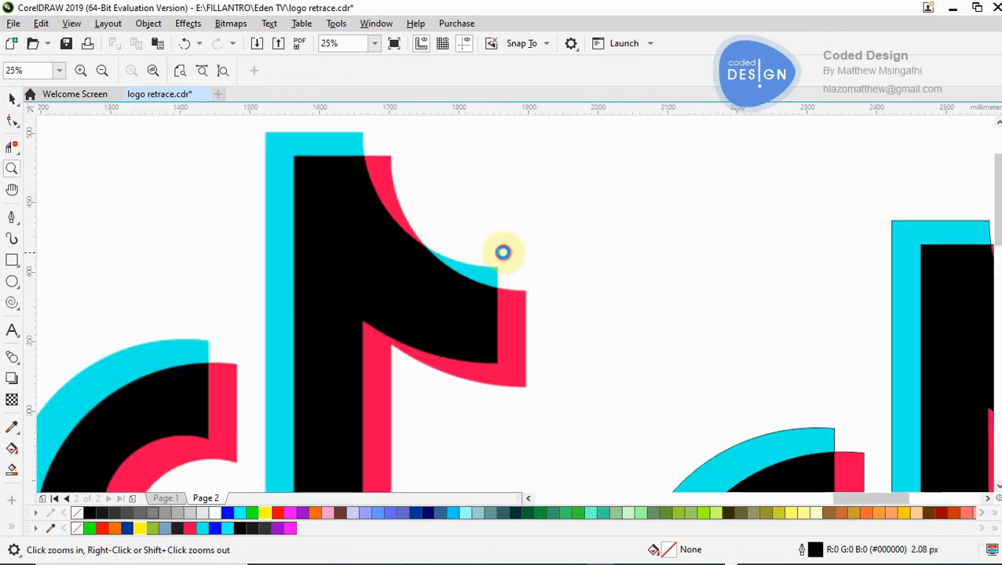
left_click(505, 253)
left_click(525, 371)
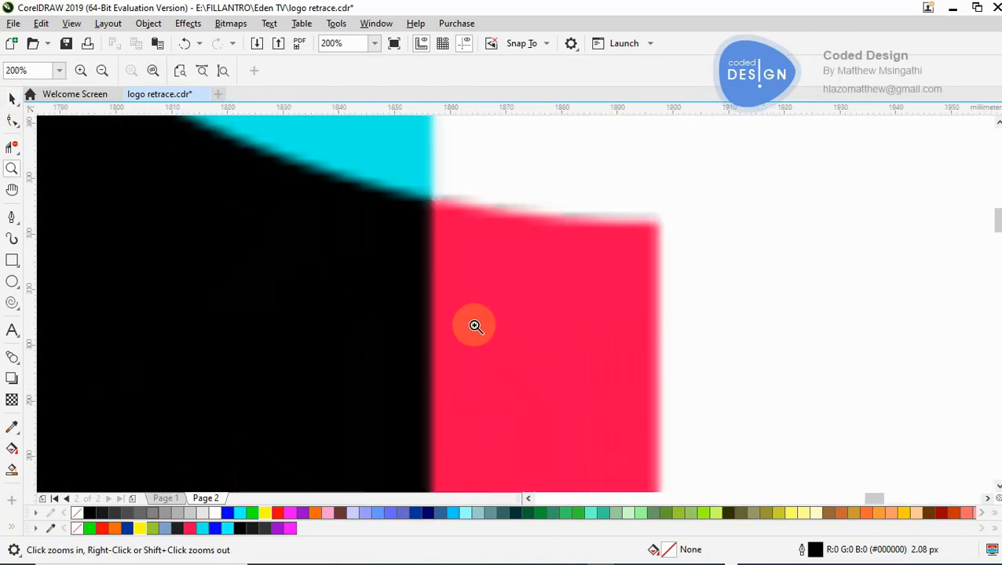
scroll(445, 218, "down", 5)
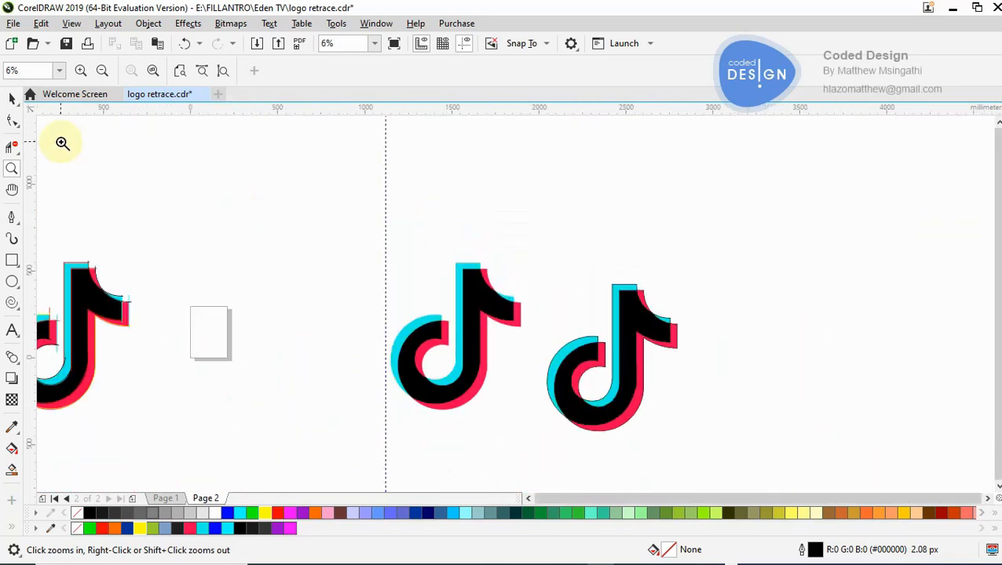
- Move all seven retraced logo shapes together closer to the reference logo, to about X 2379 mm, Y 48 mm
left_click(12, 98)
left_click_drag(522, 246, 736, 471)
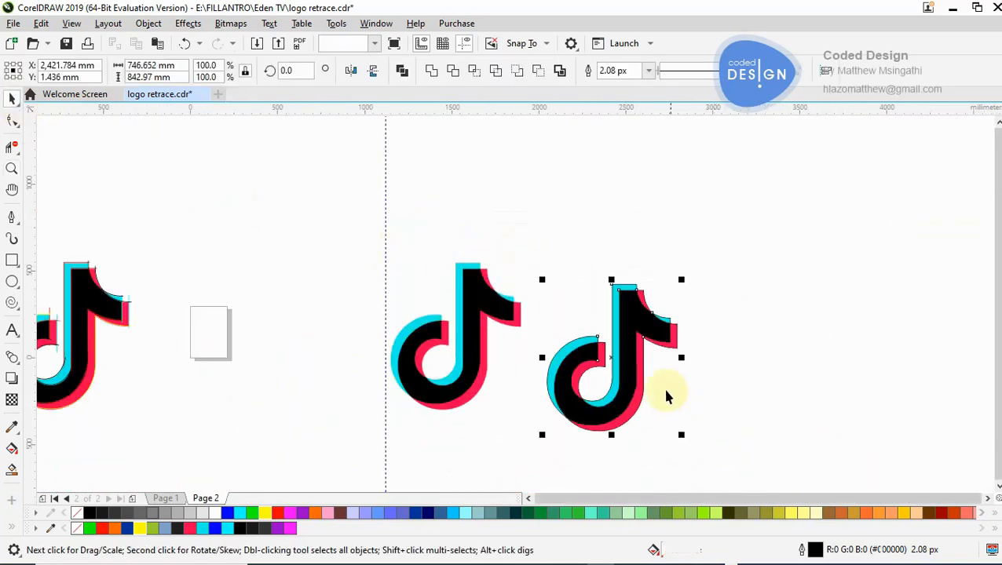
left_click_drag(638, 370, 622, 352)
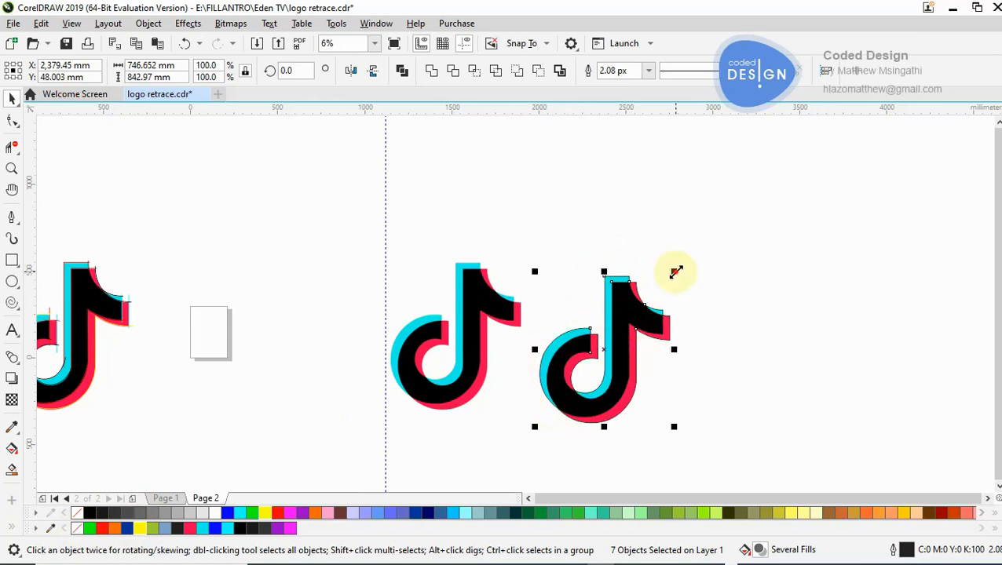
- Try a green outline on the seven retraced logo shapes, and then remove their outline completely
left_click(728, 236)
left_click_drag(737, 226, 518, 457)
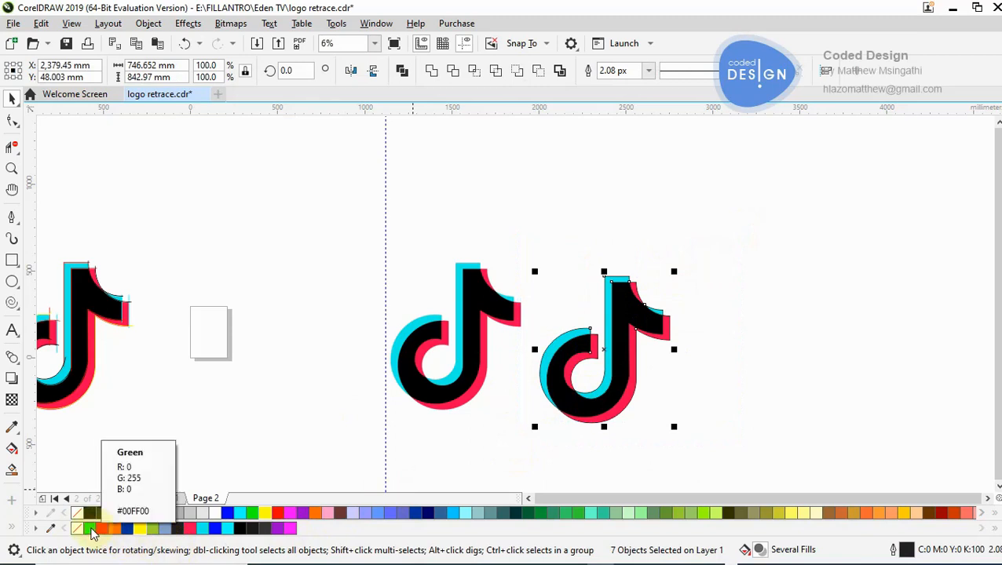
right_click(91, 530)
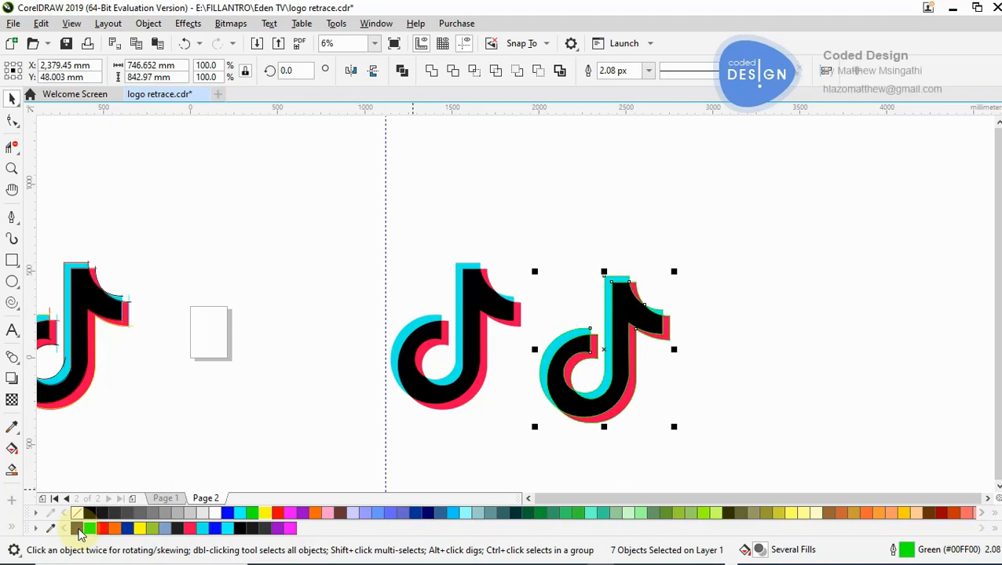
right_click(79, 530)
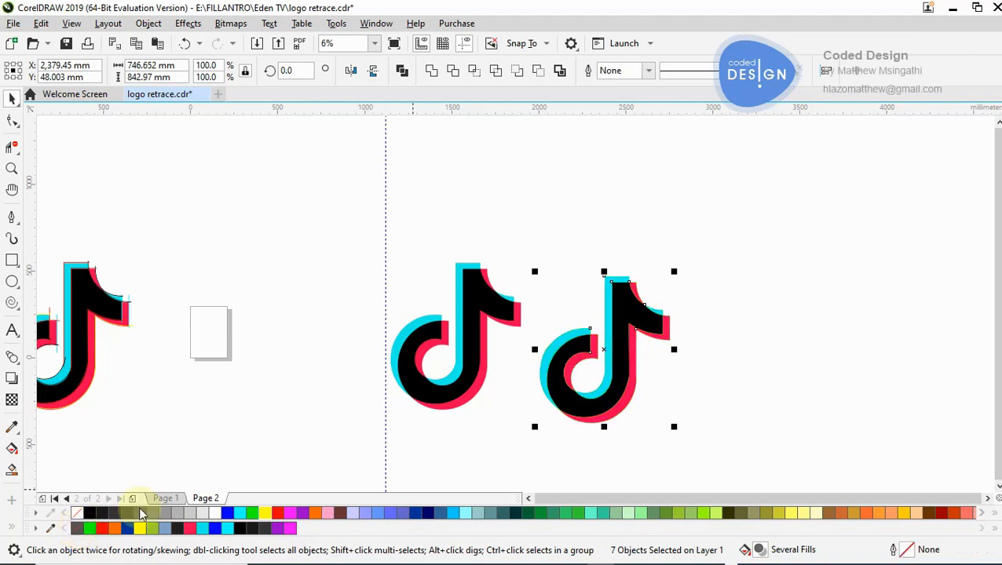
left_click(700, 352)
- Examine the retraced logo's upper flag curve up close where the red and cyan areas meet
key("z")
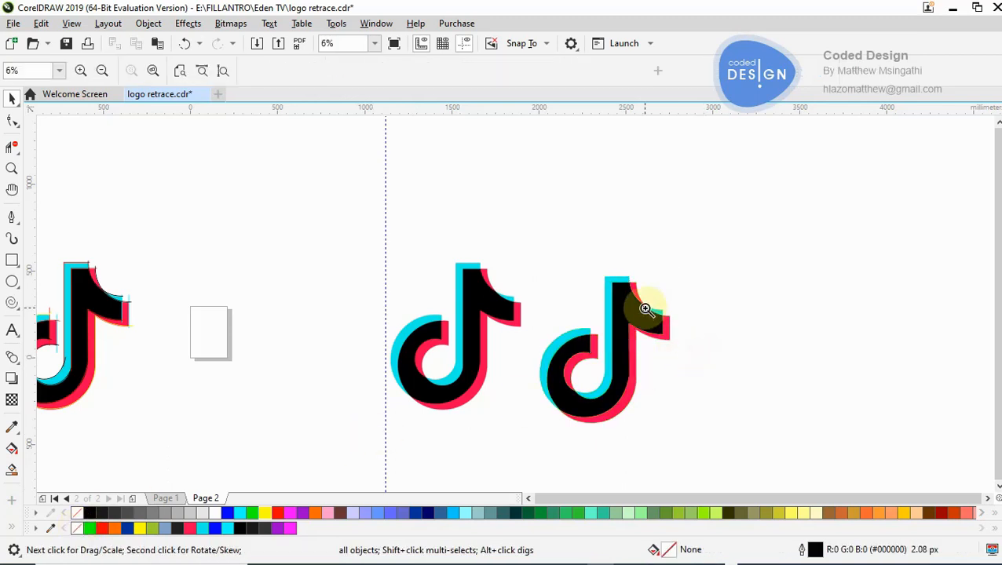
left_click(640, 311)
left_click(541, 284)
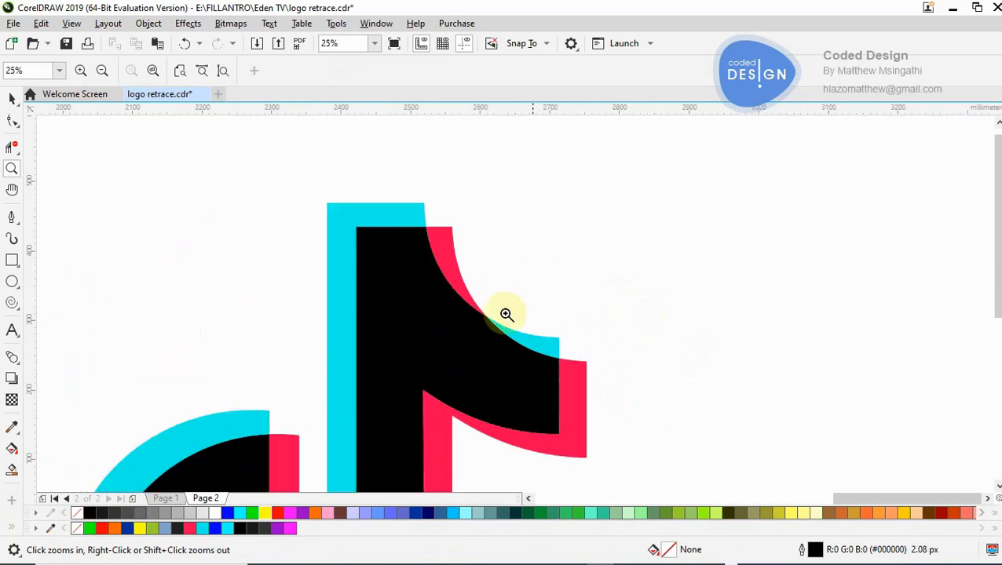
left_click(492, 313)
left_click(499, 305)
left_click(519, 306)
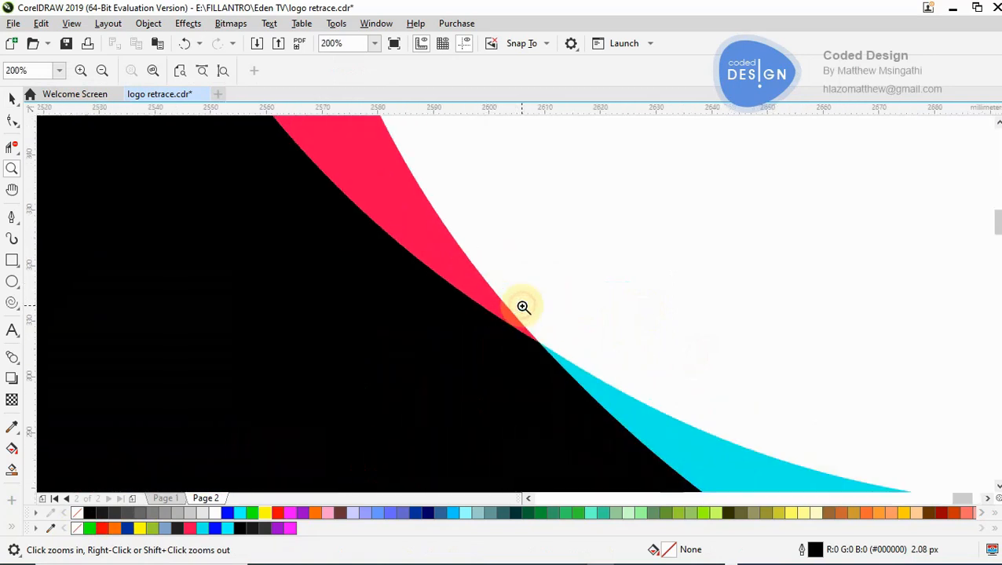
left_click(524, 329)
right_click(548, 330)
right_click(548, 330)
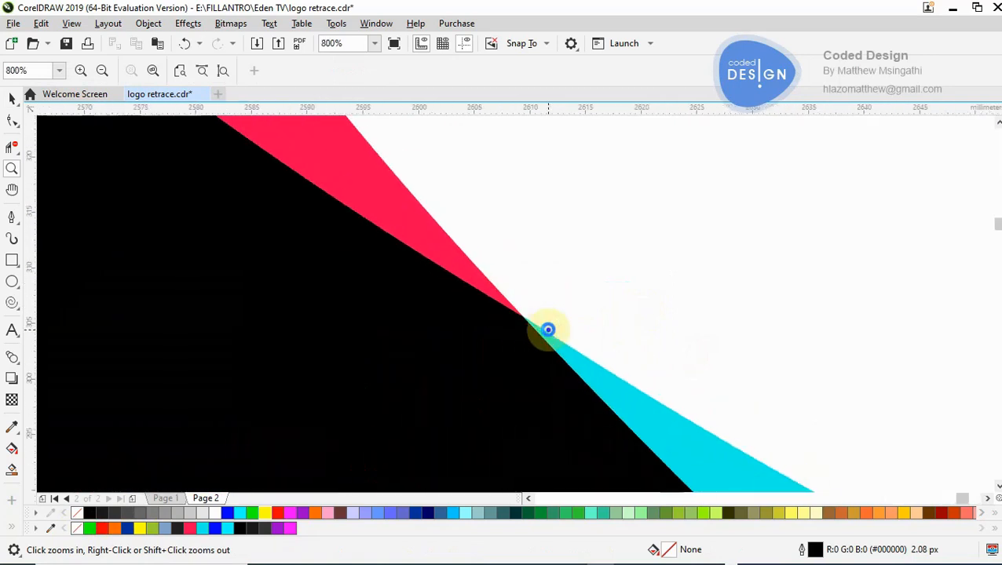
right_click(548, 330)
right_click(548, 330)
right_click(548, 331)
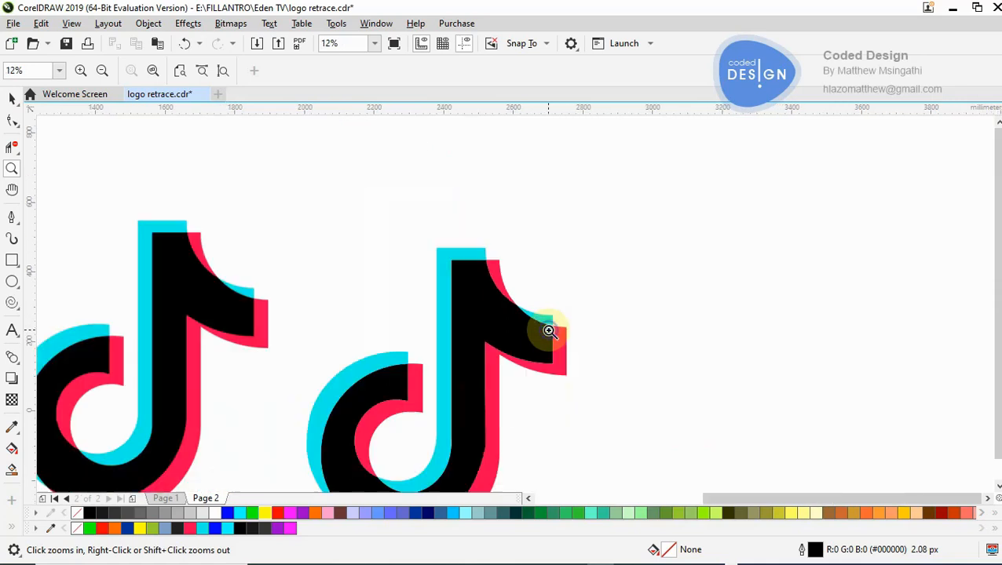
- Inspect the retraced logo's inner bowl at very high zoom where the red and cyan areas meet
right_click(488, 369)
left_click(493, 378)
left_click(441, 329)
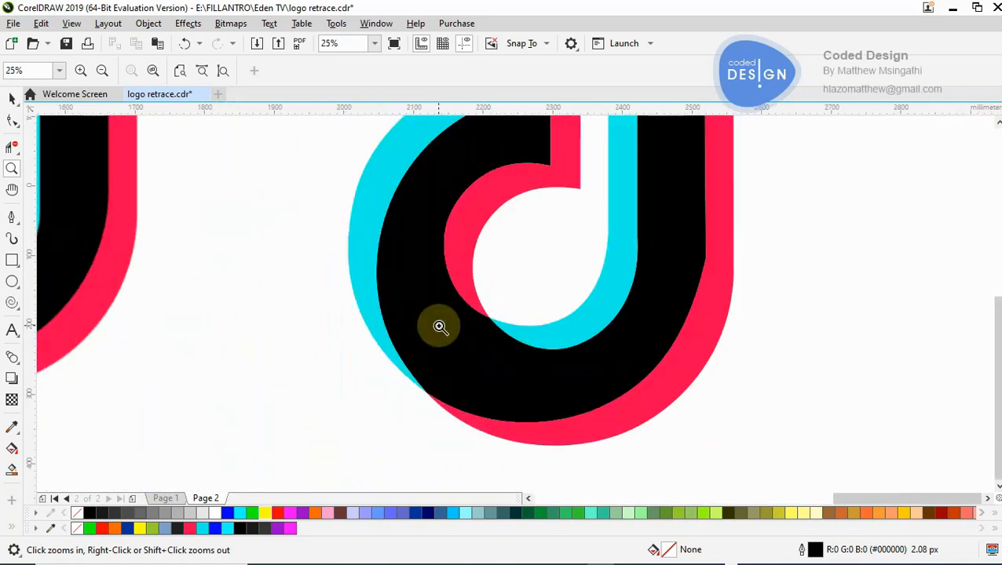
left_click(495, 314)
left_click(506, 315)
left_click(507, 315)
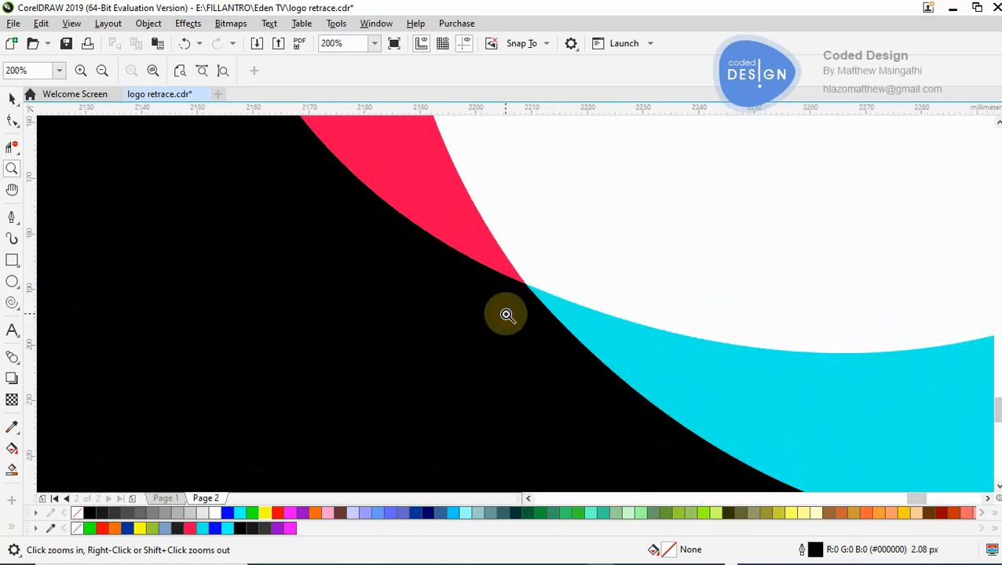
left_click(555, 304)
left_click(473, 291)
left_click(503, 283)
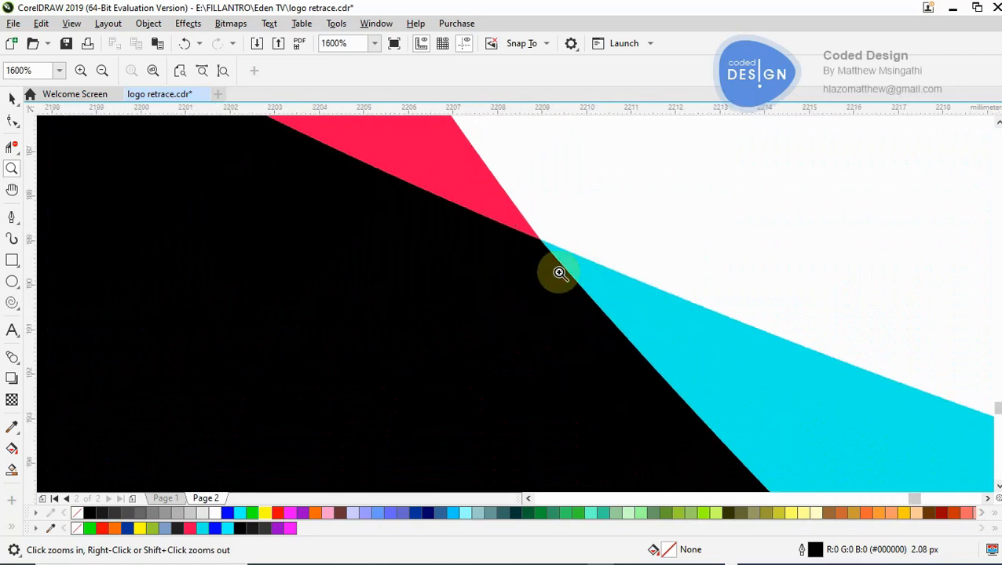
left_click(571, 270)
left_click(572, 268)
left_click(340, 339)
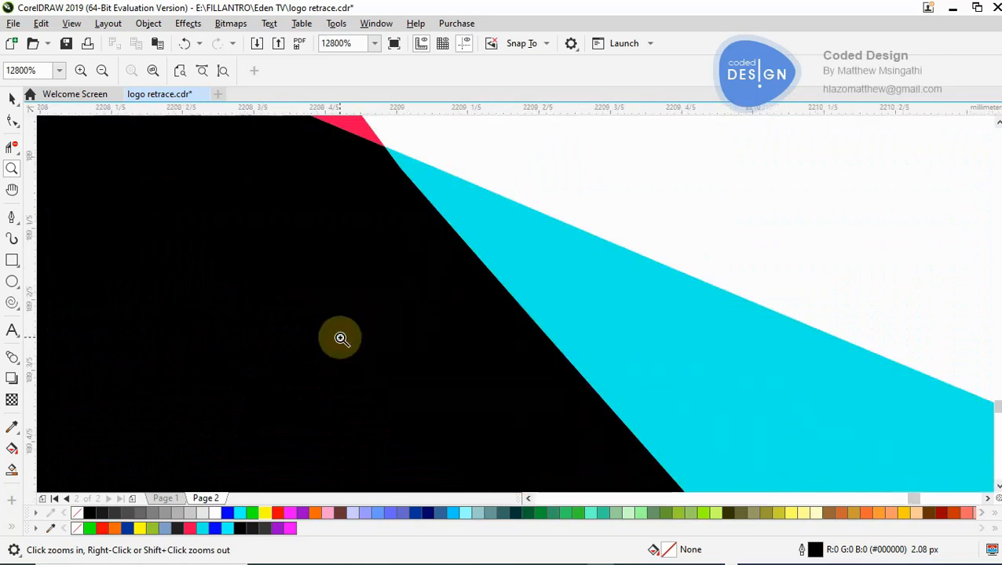
left_click(443, 217)
left_click(400, 160, "shift")
left_click(401, 160, "shift")
left_click(400, 160, "shift")
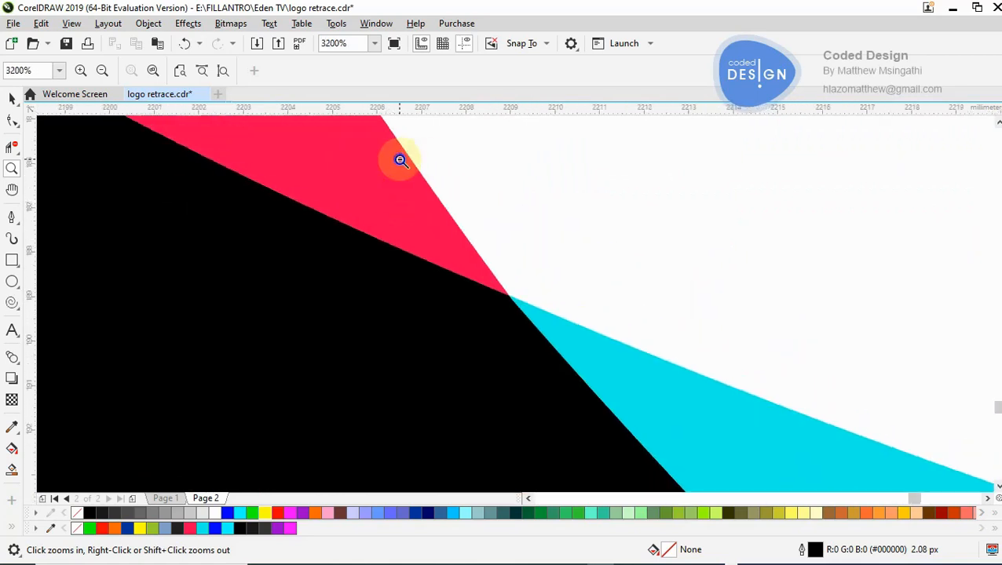
left_click(400, 160, "shift")
left_click(401, 160, "shift")
left_click(401, 160, "shift")
left_click(401, 161, "shift")
left_click(401, 160, "shift")
left_click(399, 161, "shift")
left_click(398, 157, "shift")
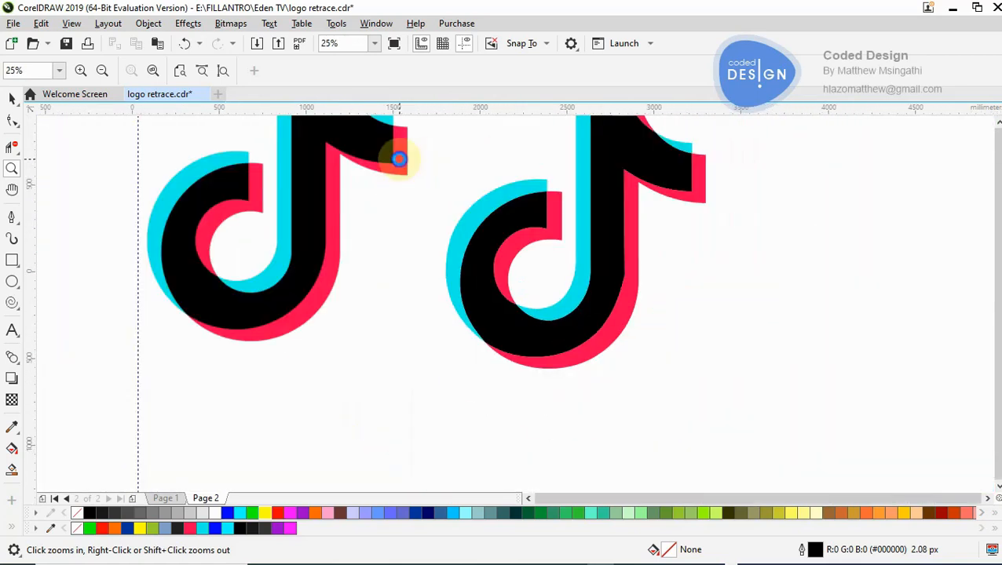
left_click(398, 156, "shift")
left_click(398, 157, "shift")
- Group the seven retraced logo shapes and move the group slightly closer to the reference logo
key("space")
left_click(526, 169)
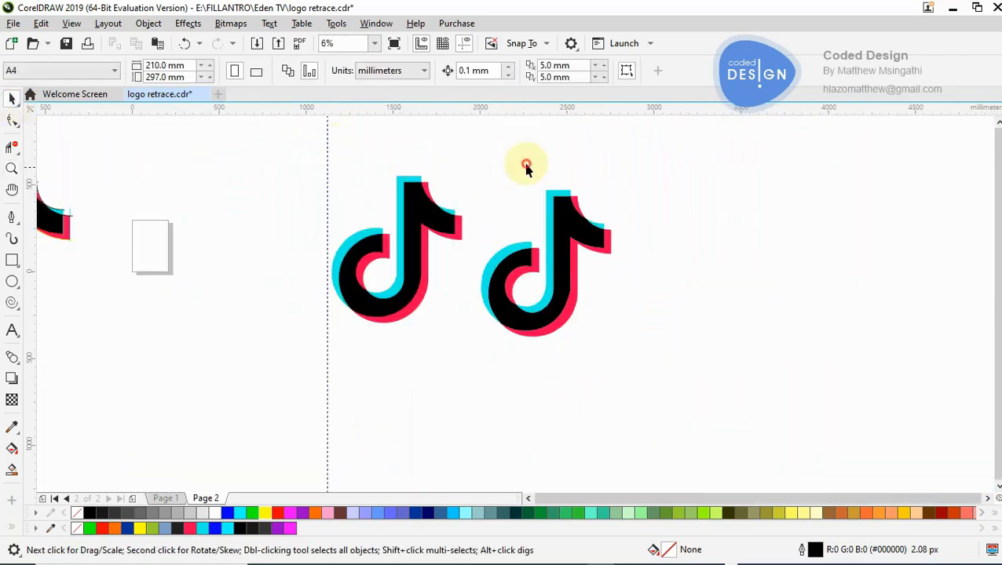
left_click_drag(479, 148, 637, 370)
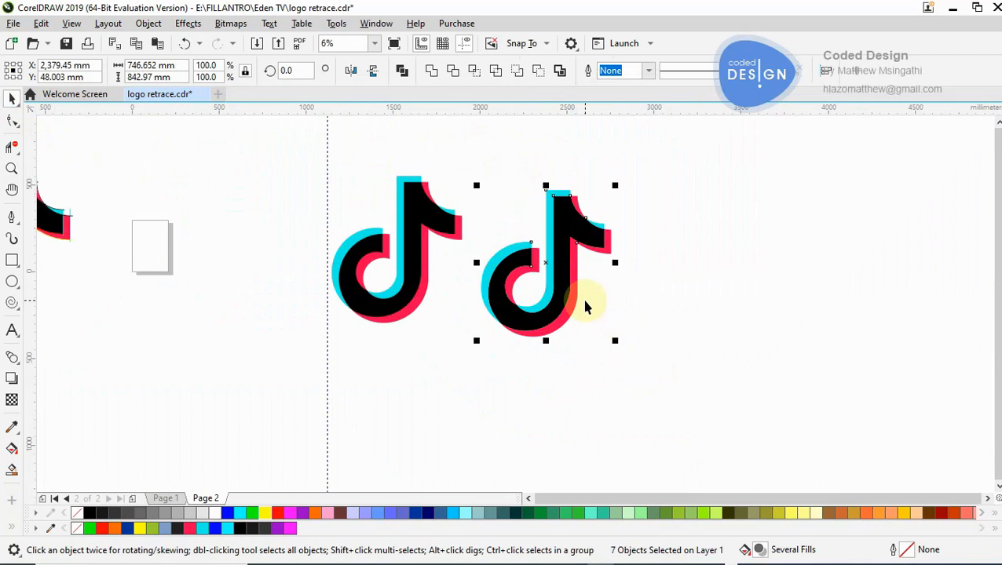
key("ctrl+g")
left_click_drag(554, 262, 541, 259)
left_click(651, 311)
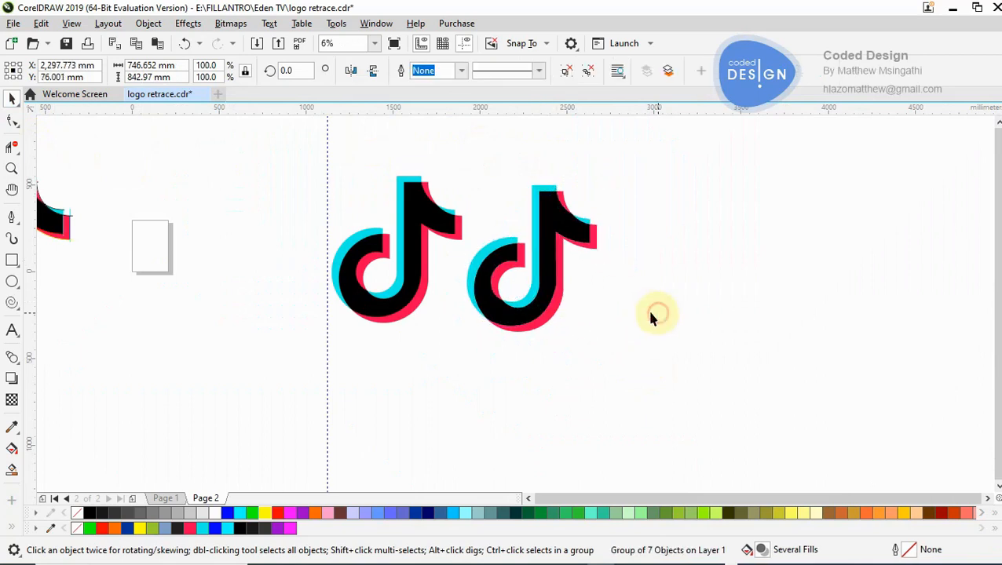
- Delete the working copy of the logo with its construction outlines on the opposite side of the page from the finished logo
key("z")
right_click(324, 239)
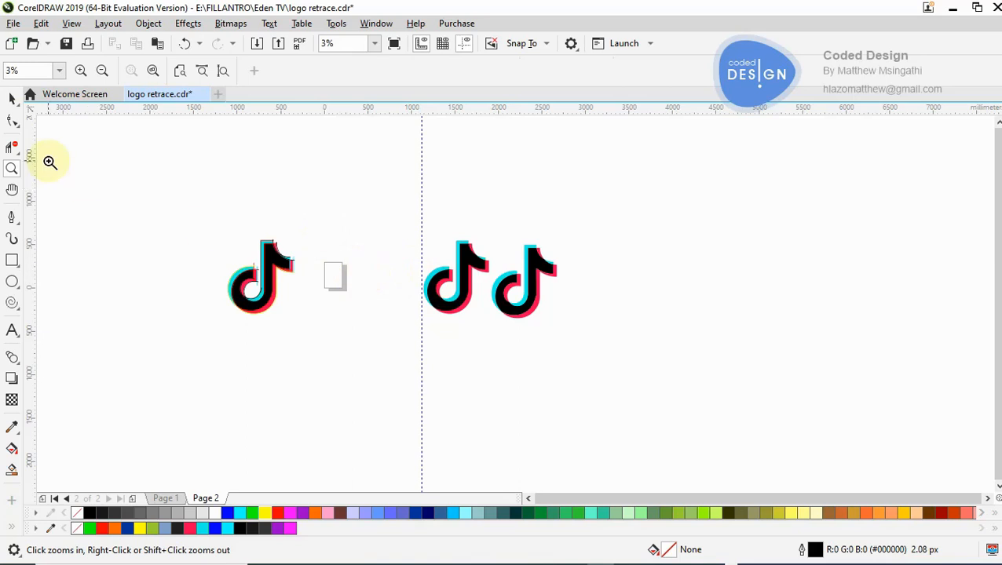
key("space")
left_click_drag(114, 172, 285, 314)
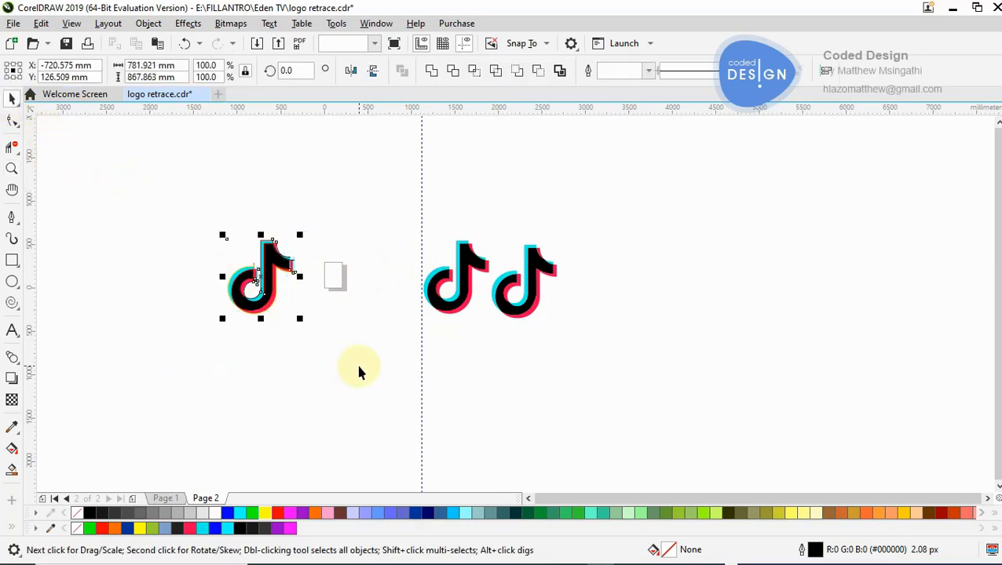
key("Delete")
- Compare the reference logo and the grouped retraced logo side by side
key("space")
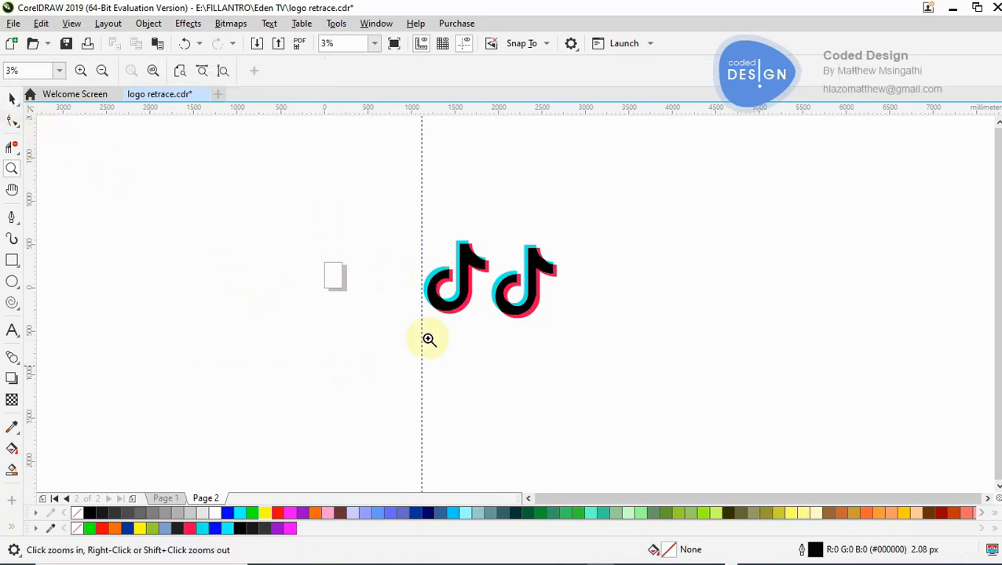
left_click(519, 261)
left_click(523, 256)
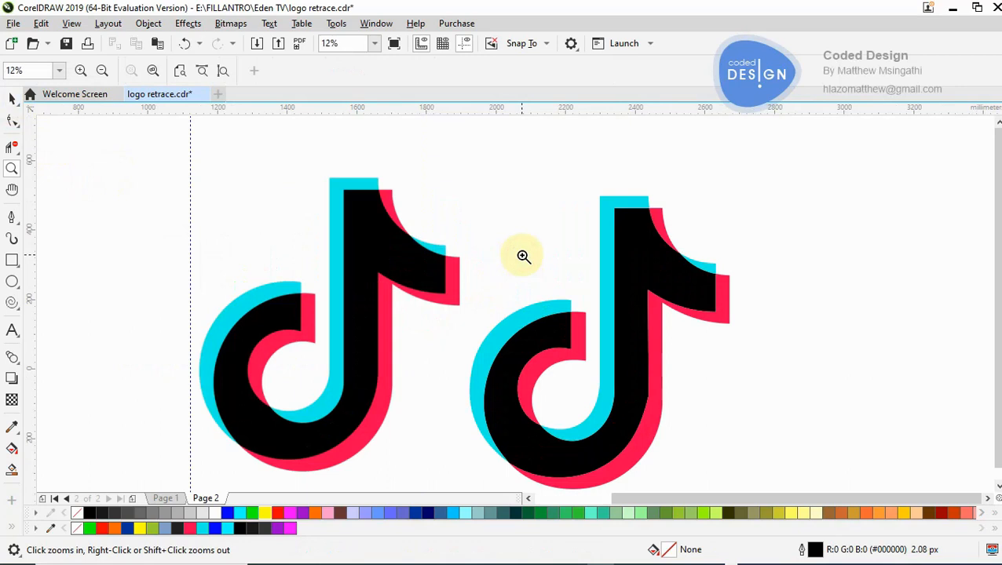
right_click(522, 255)
right_click(523, 255)
left_click(512, 315)
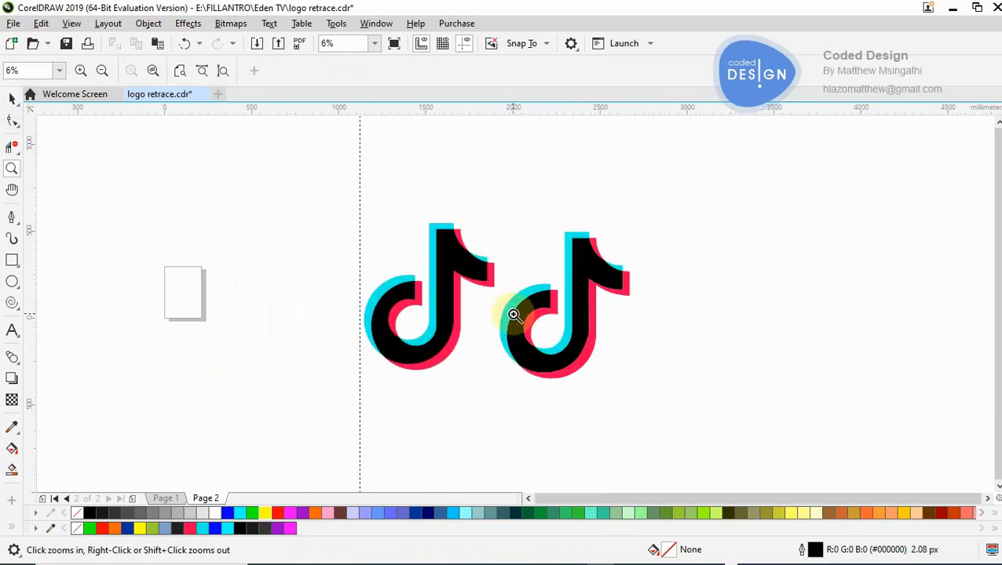
- Review the row of logos on Page 1 and examine the Walmart logo up close
left_click(166, 502)
left_click(154, 297)
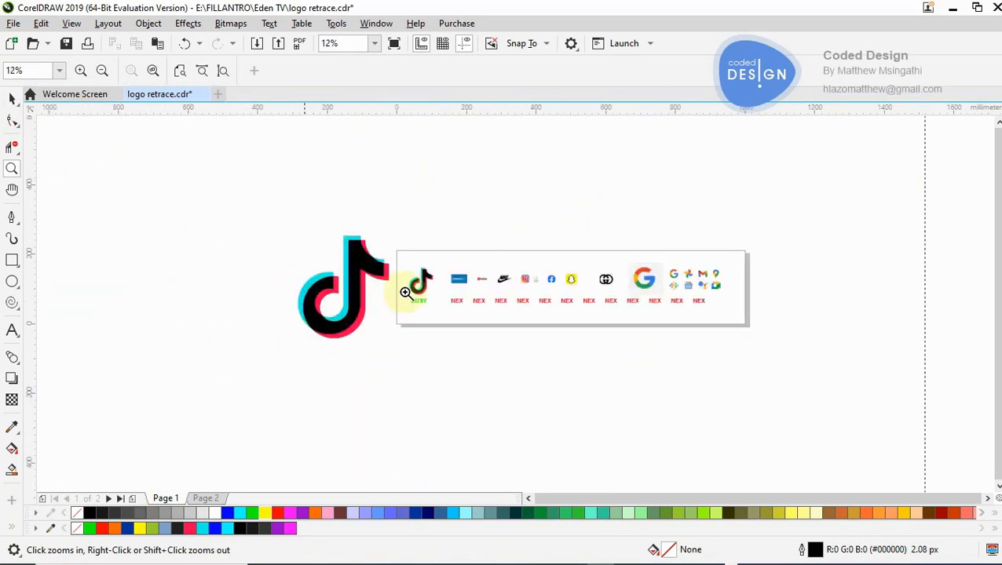
left_click(472, 300)
left_click(499, 298)
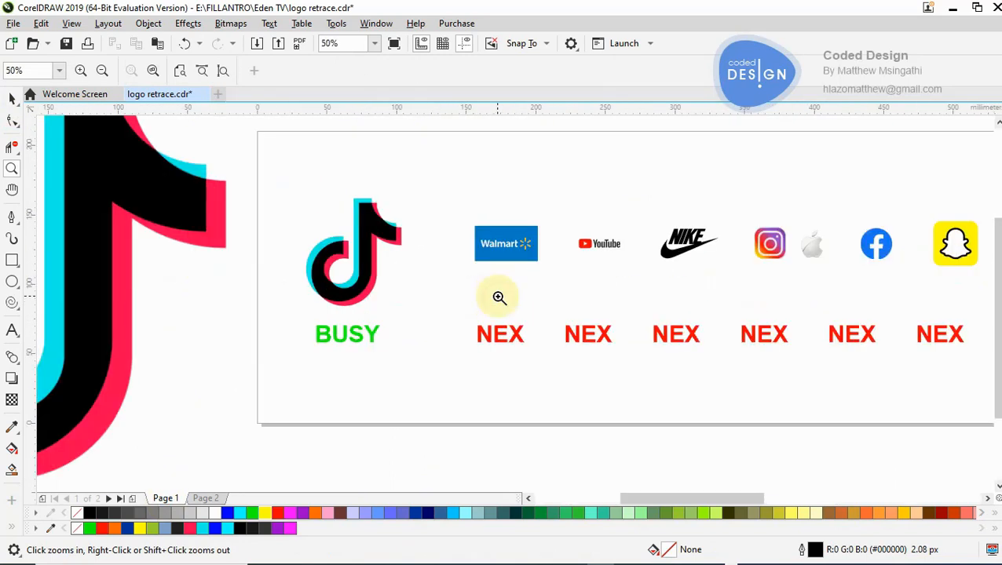
left_click(505, 272)
left_click(494, 266)
left_click(487, 293)
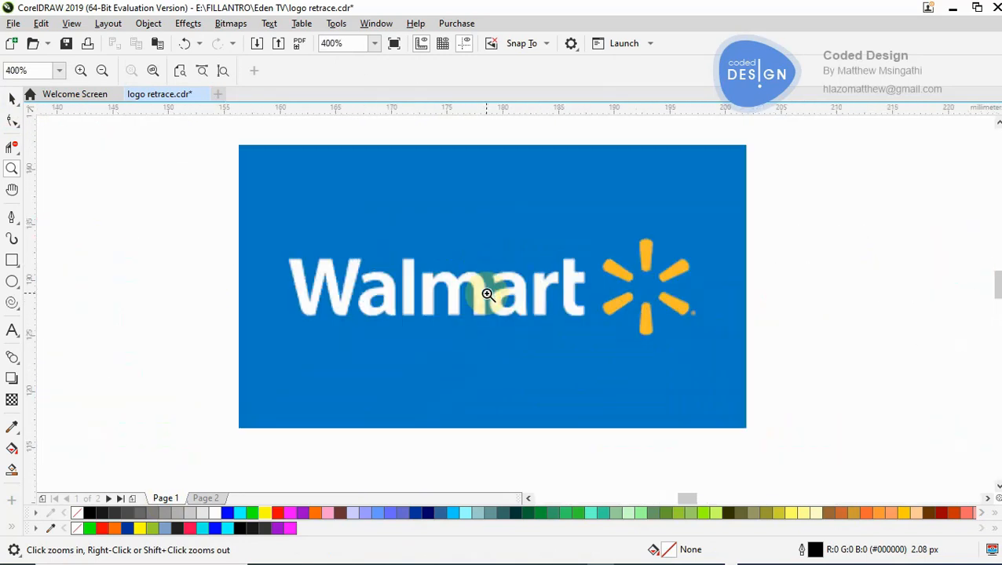
left_click(501, 287)
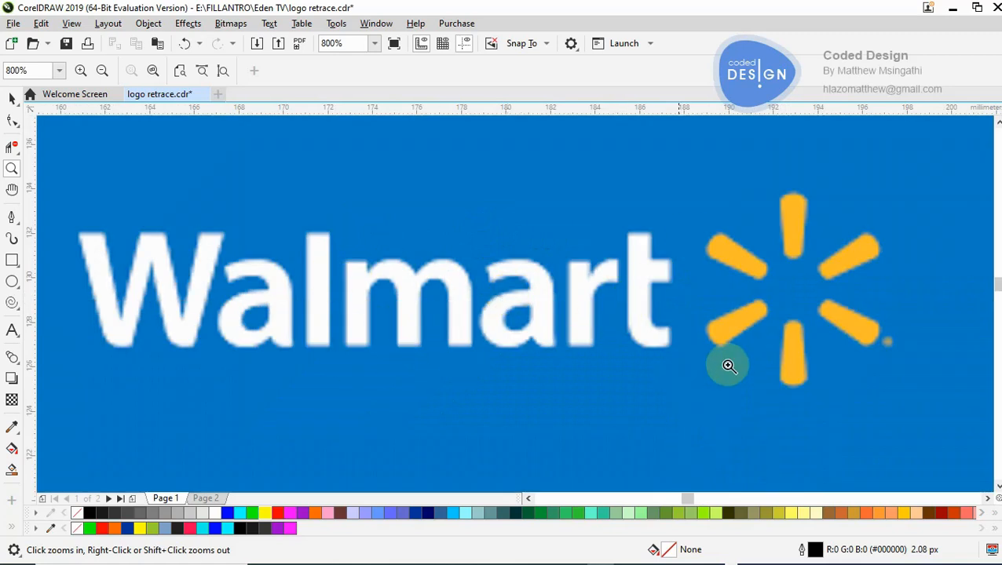
right_click(581, 308)
right_click(581, 308)
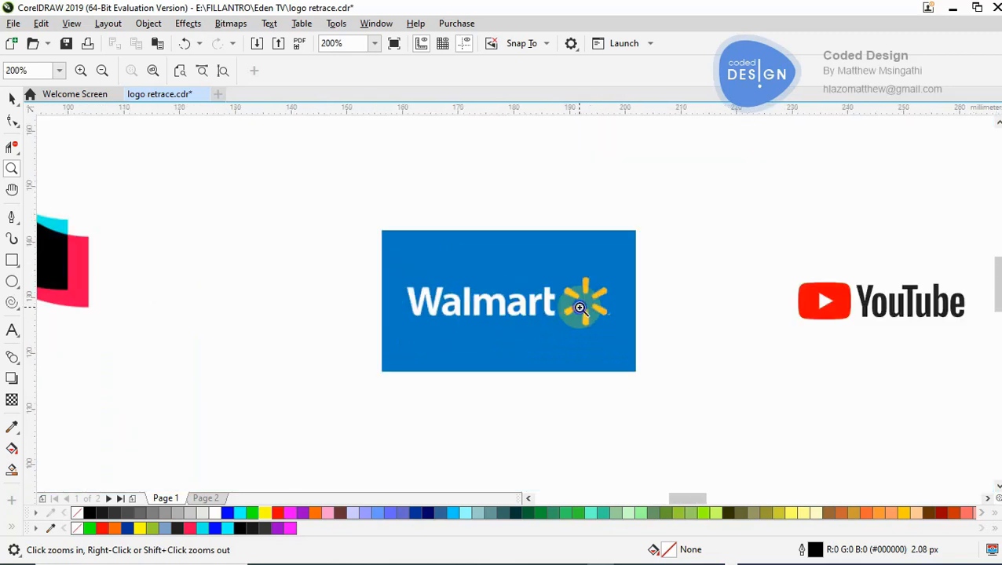
right_click(581, 309)
right_click(521, 353)
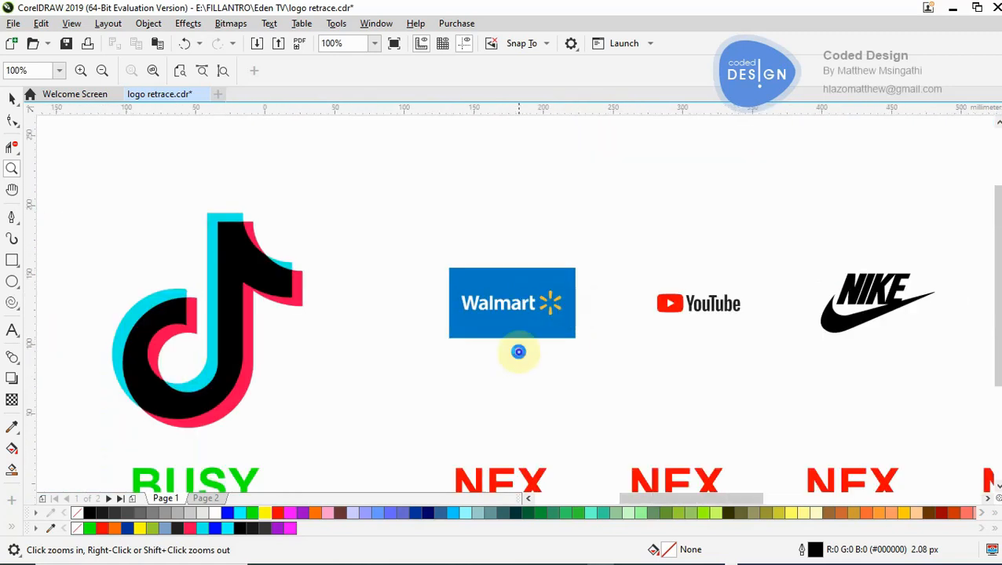
right_click(521, 354)
right_click(521, 353)
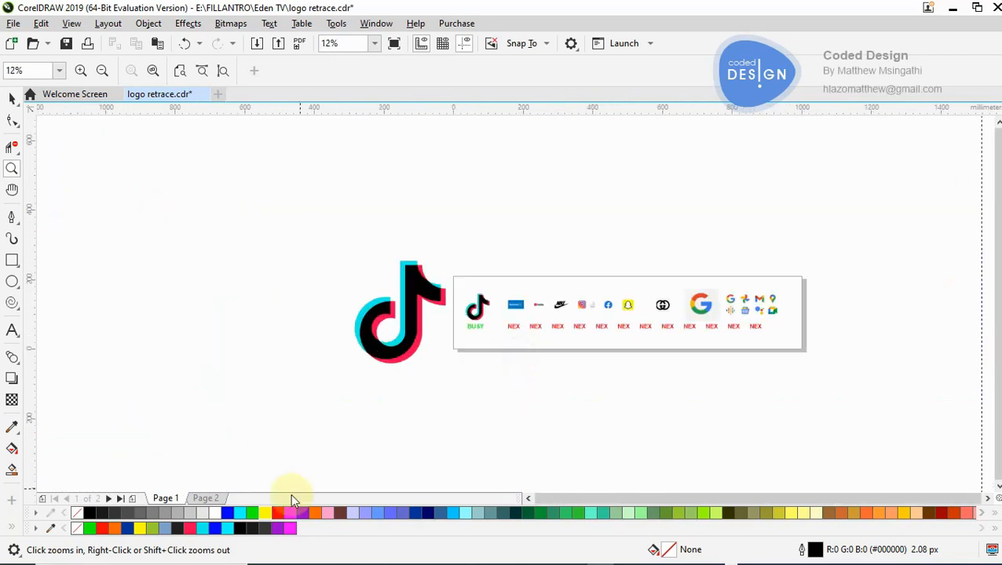
- Return to Page 2 and view the reference and retraced TikTok logos together at 12% zoom
left_click(206, 499)
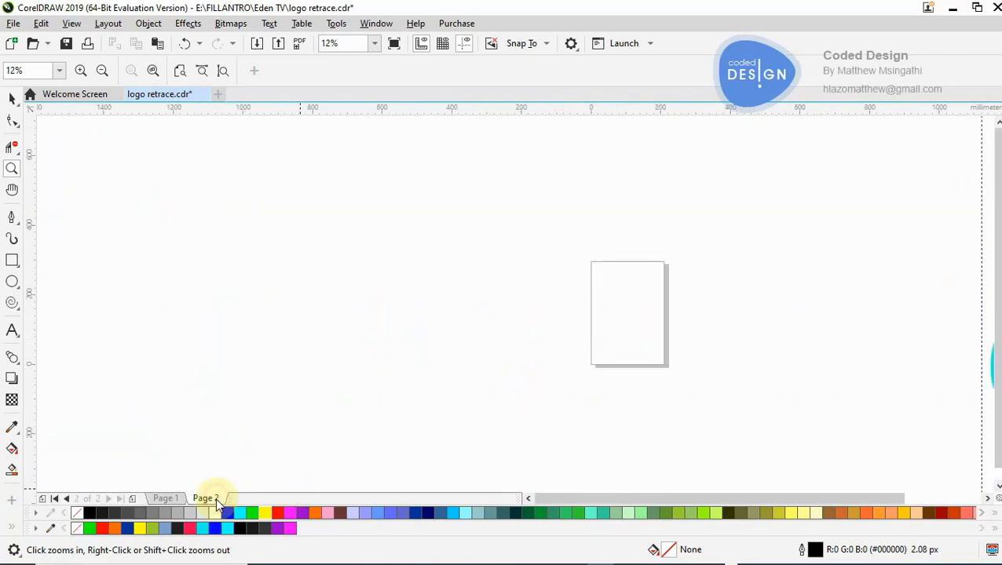
right_click(624, 342)
right_click(625, 342)
left_click(722, 306)
left_click(489, 307)
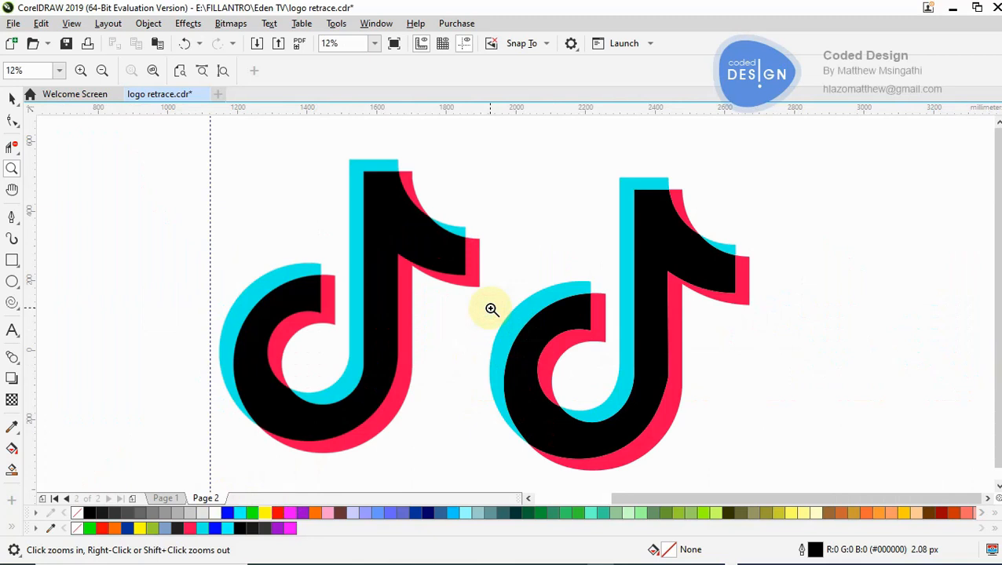